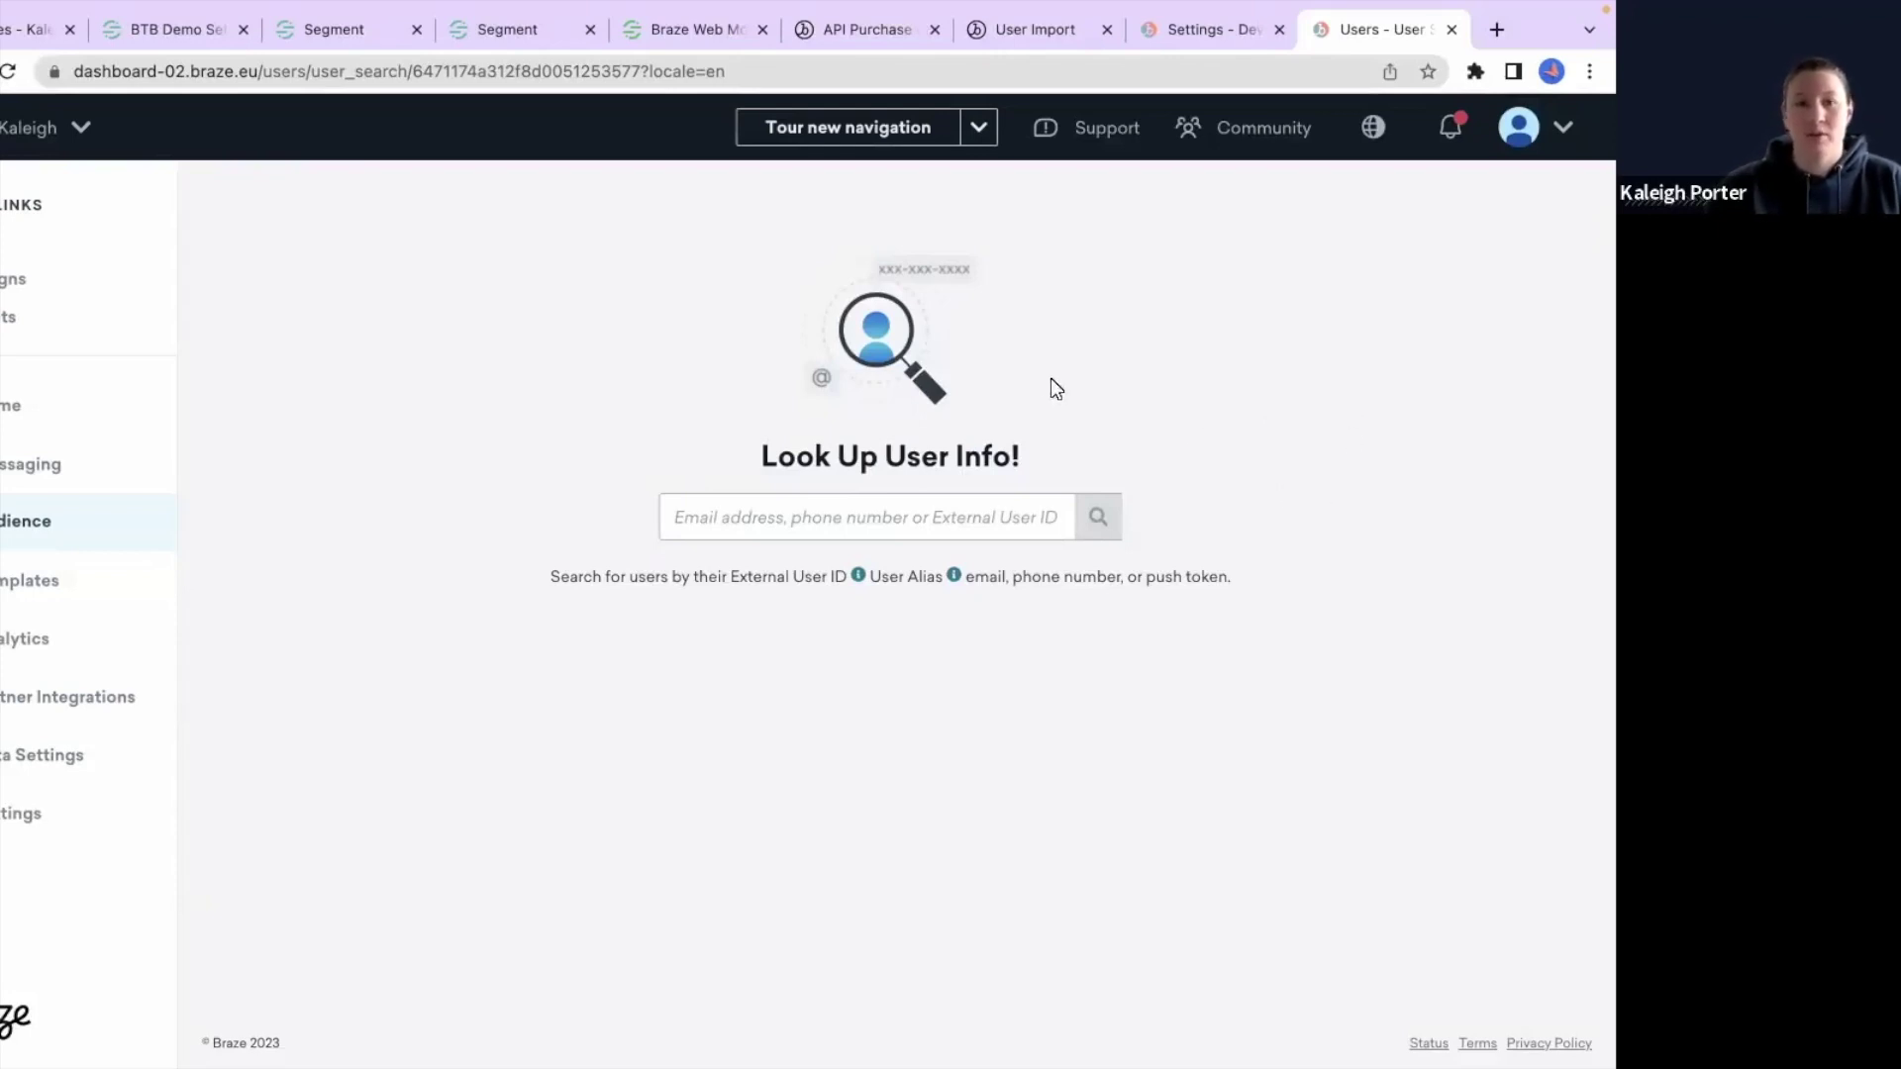
# Step: In Segment, start adding a destination to the JS source, search the catalog for "braze" and open the Braze CRM destination
pyautogui.click(3, 37)
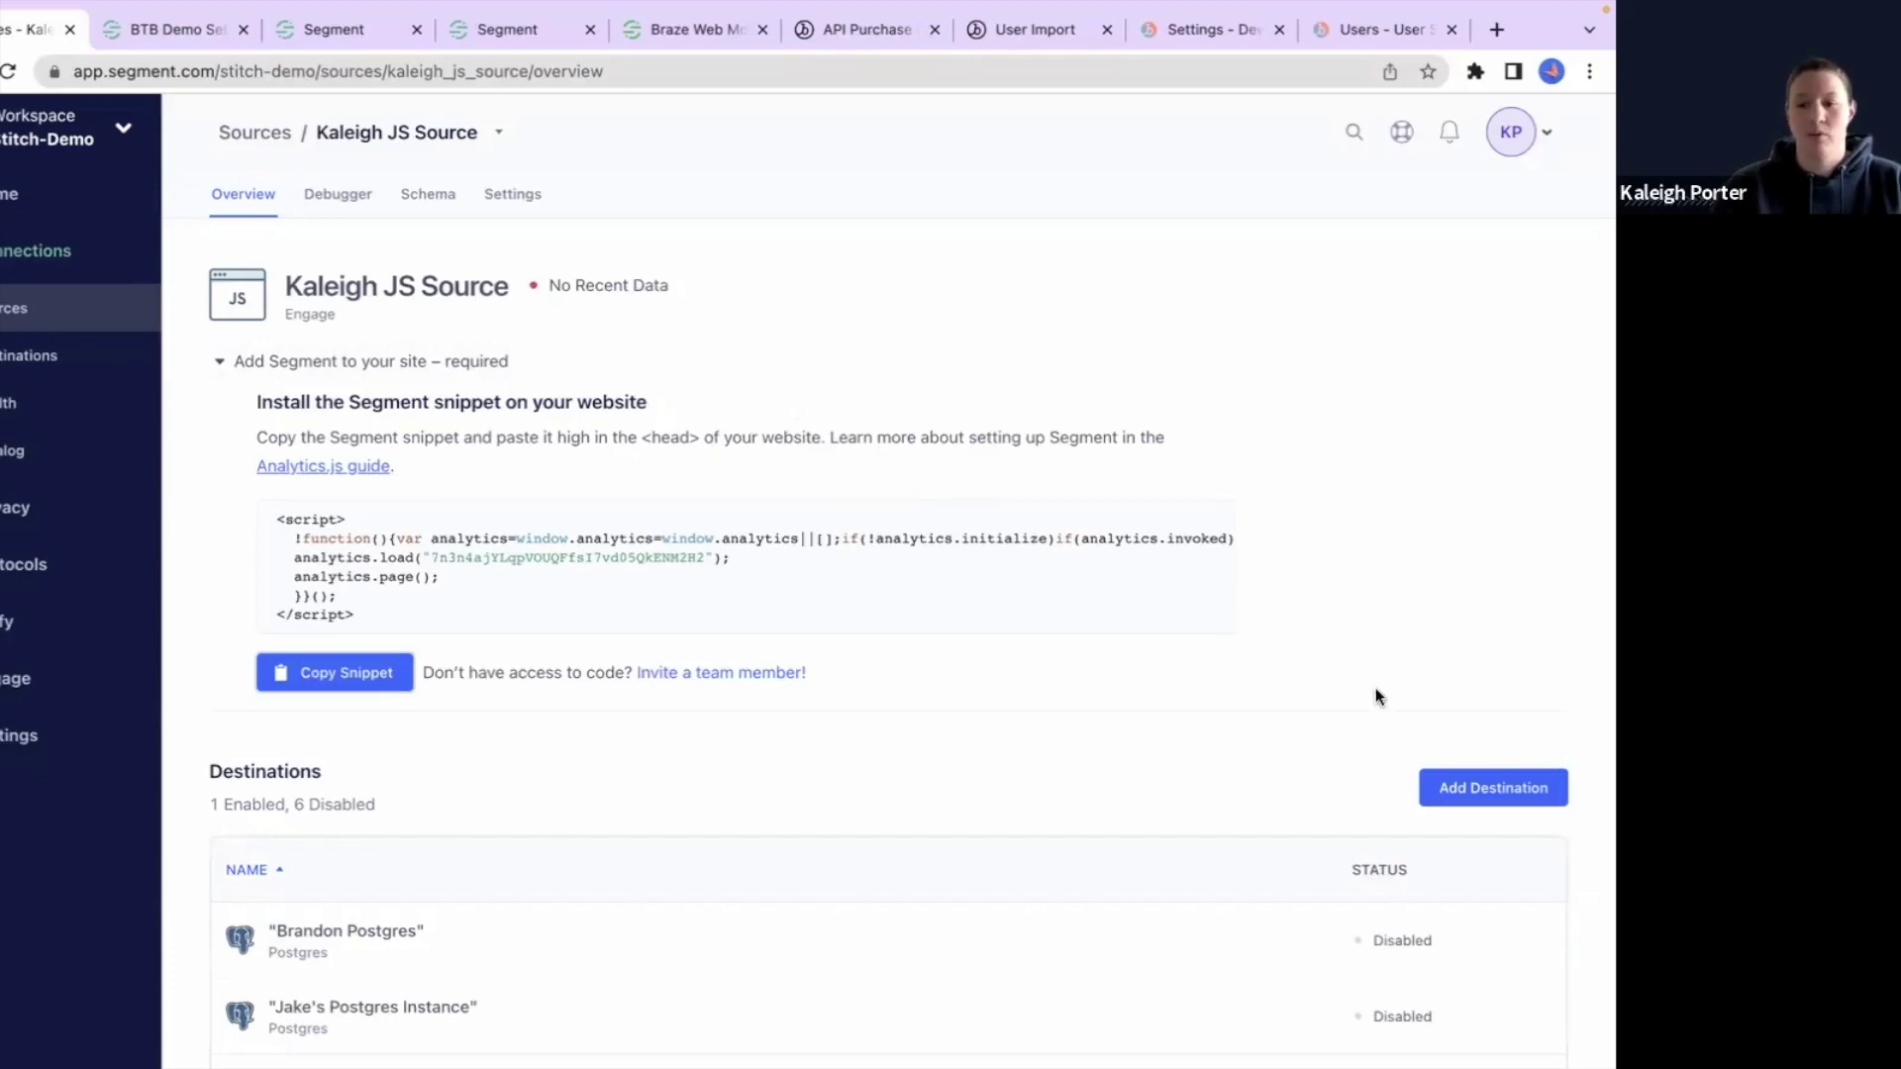
pyautogui.click(1453, 789)
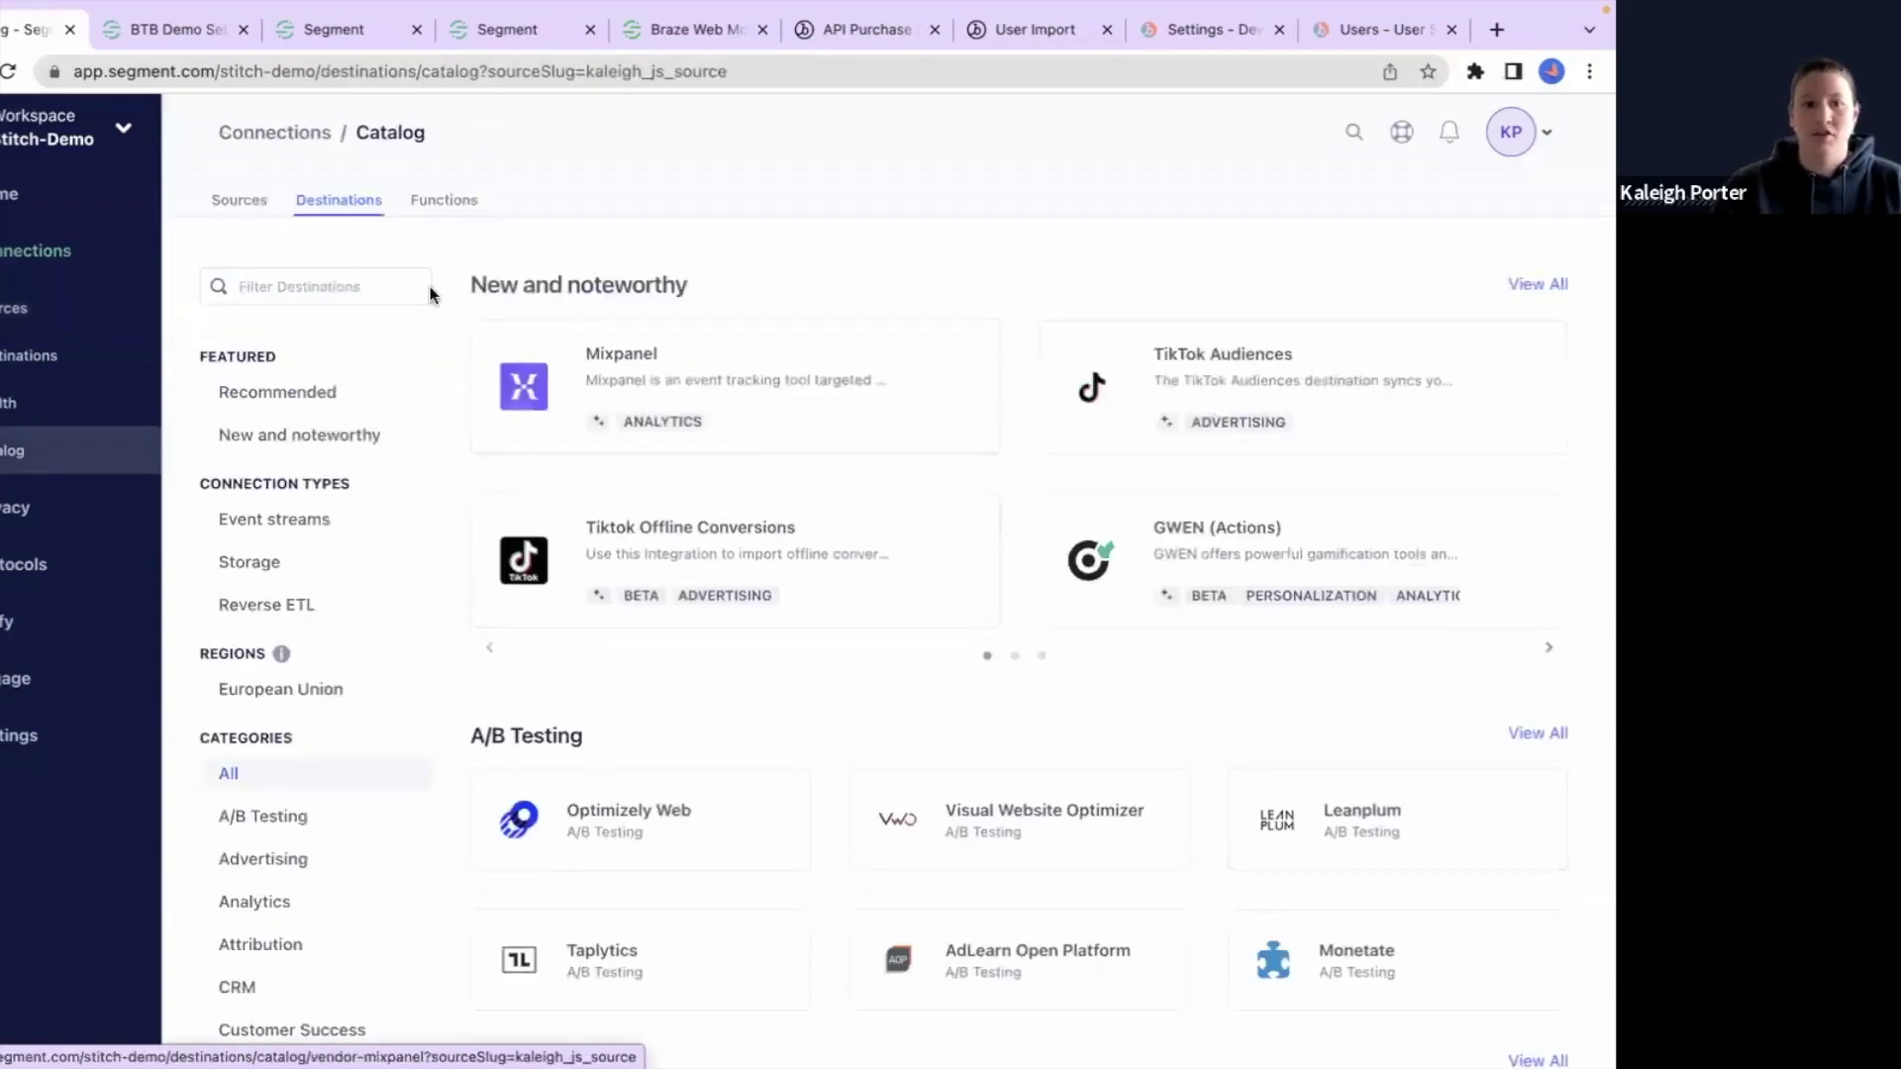
pyautogui.click(416, 295)
pyautogui.write('braze')
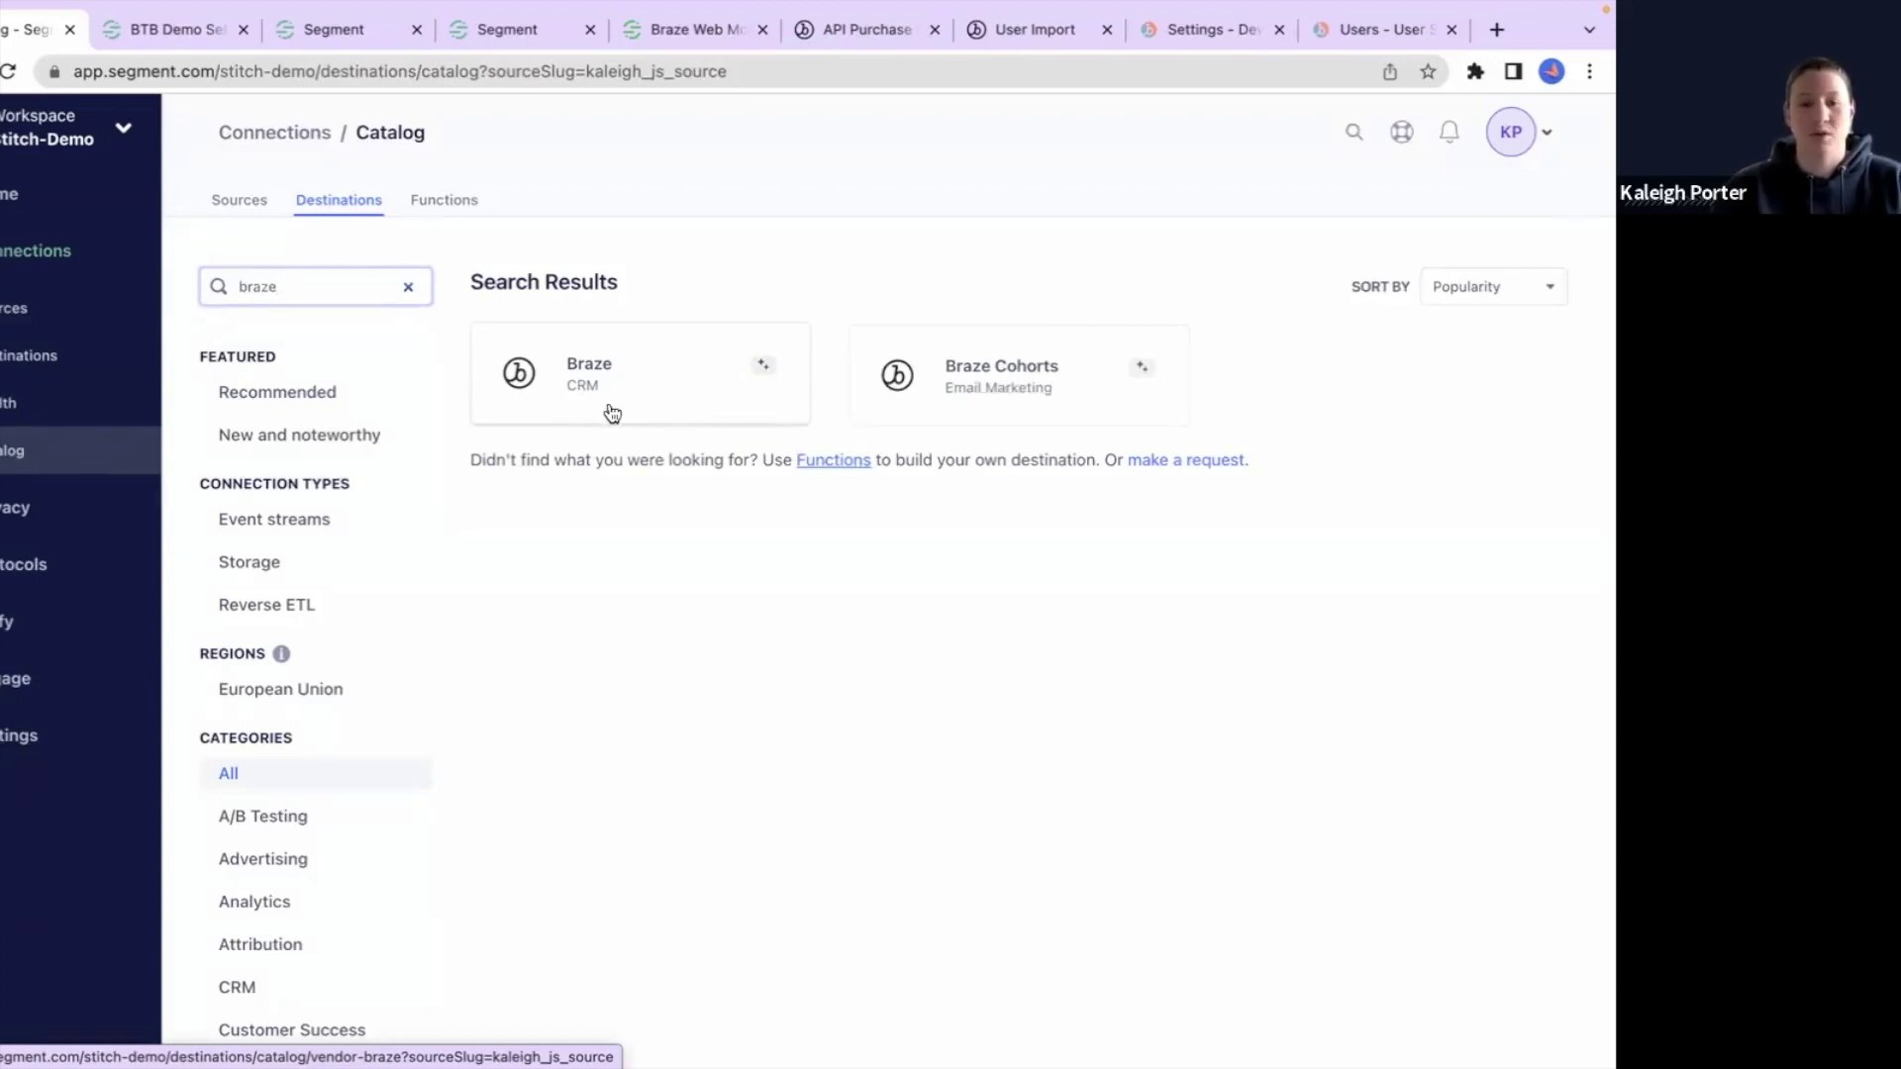
pyautogui.click(615, 381)
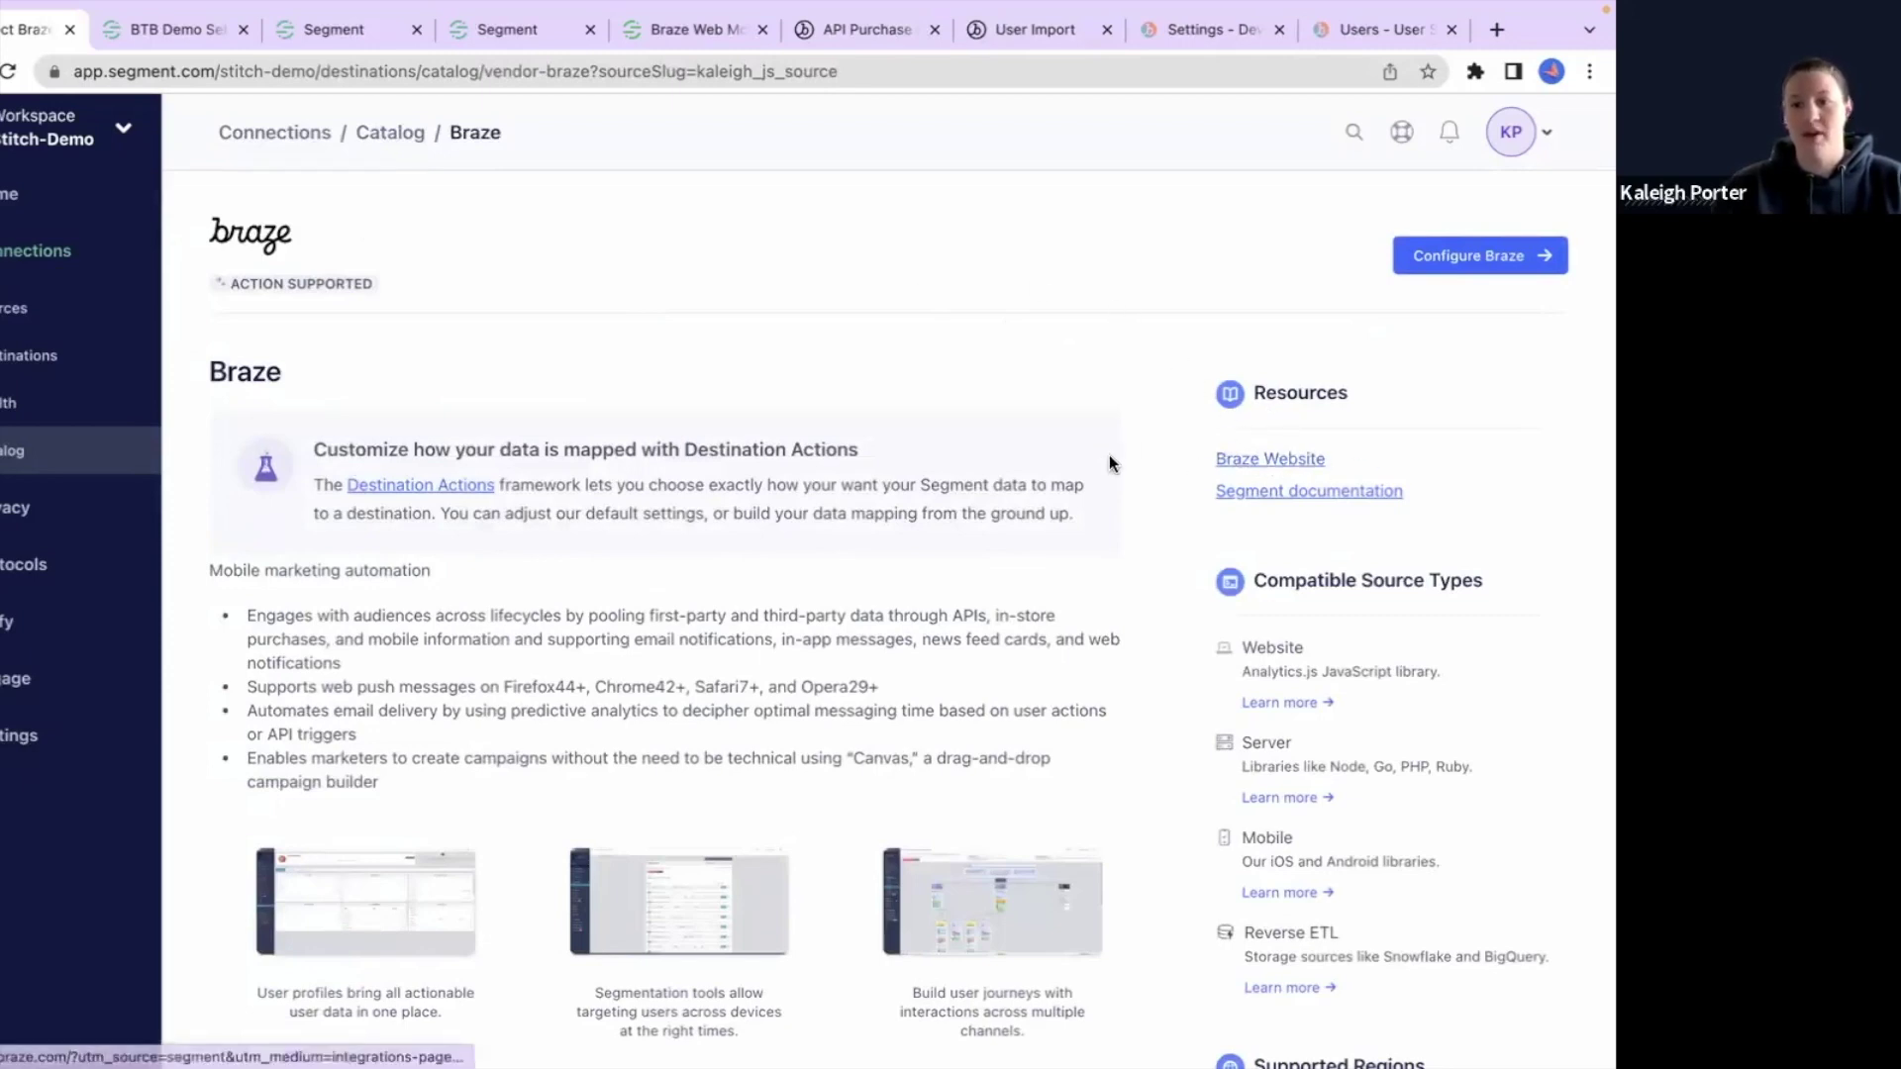
# Step: Configure Braze with the destination name "Braze The Bar Demo", keeping the Actions framework and Cloud mode, and create the destination
pyautogui.scroll(-1, 1139, 460)
pyautogui.scroll(-5, 976, 442)
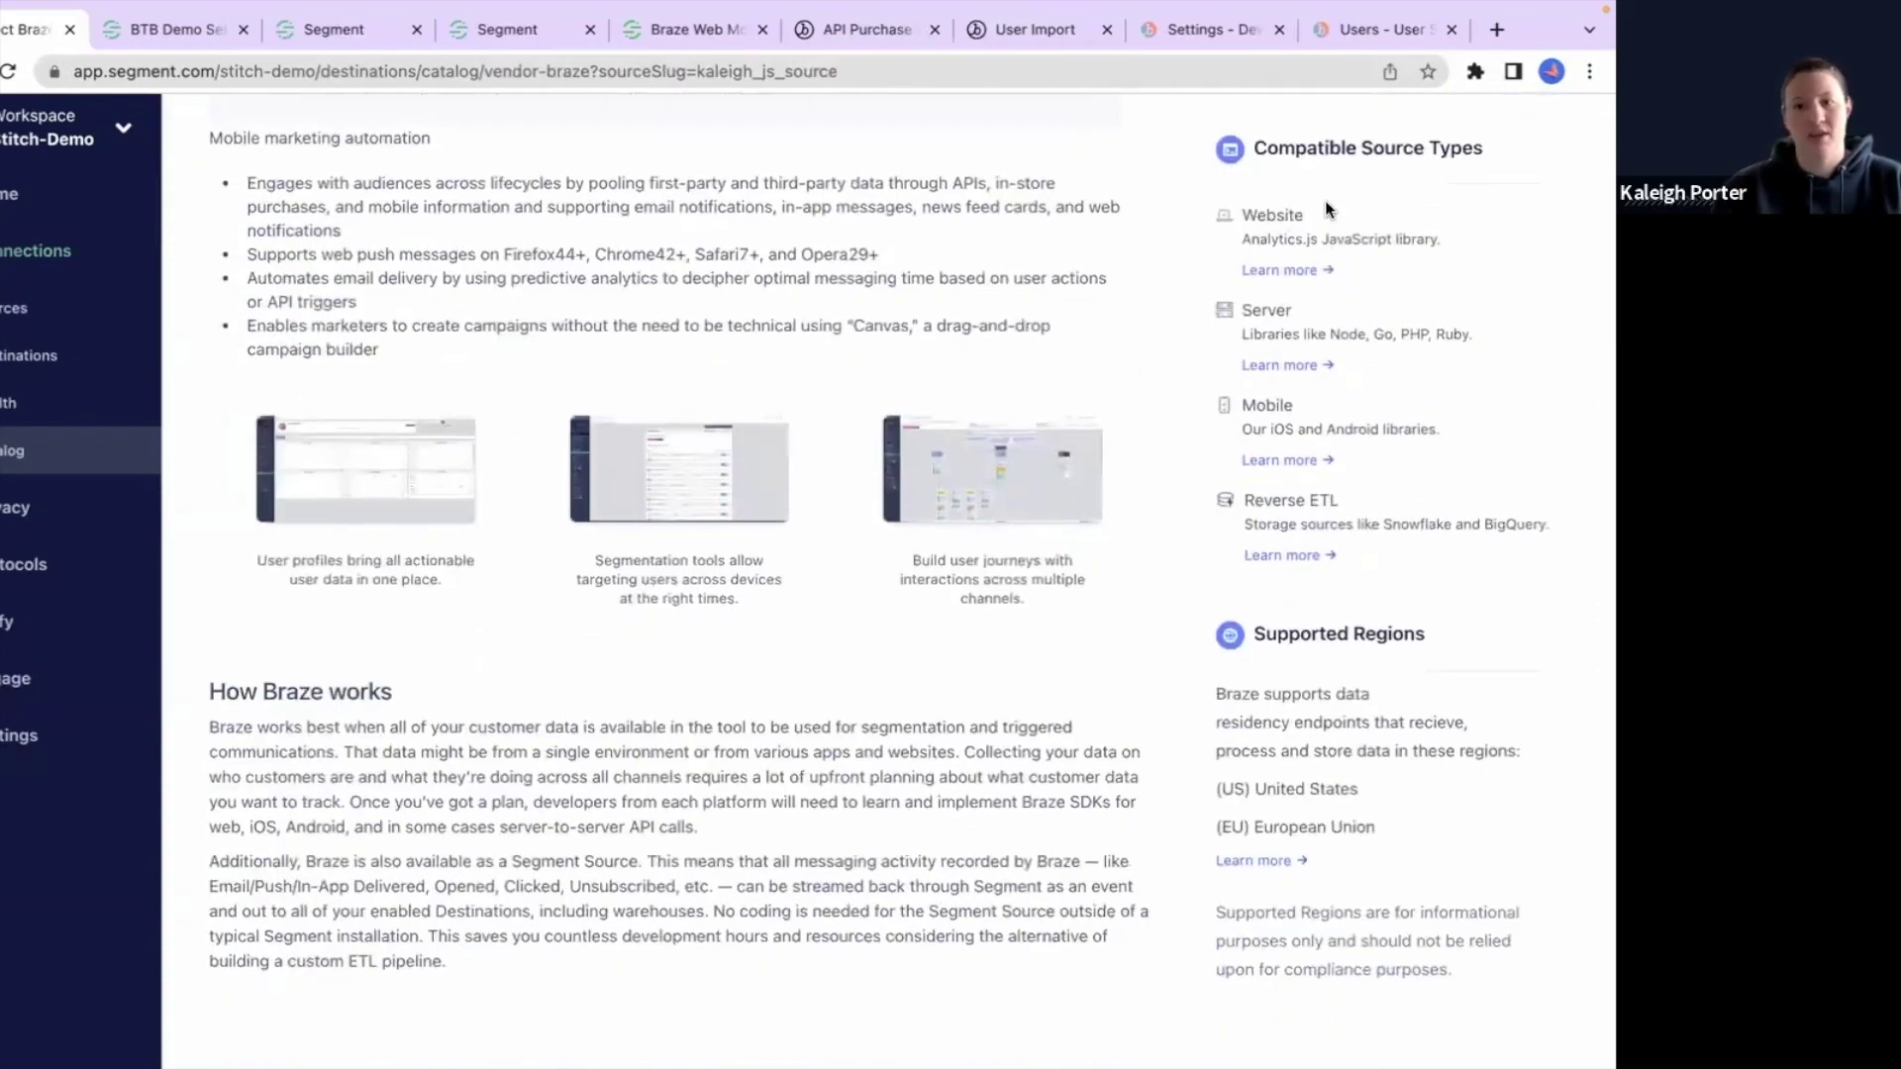
pyautogui.scroll(5, 1019, 367)
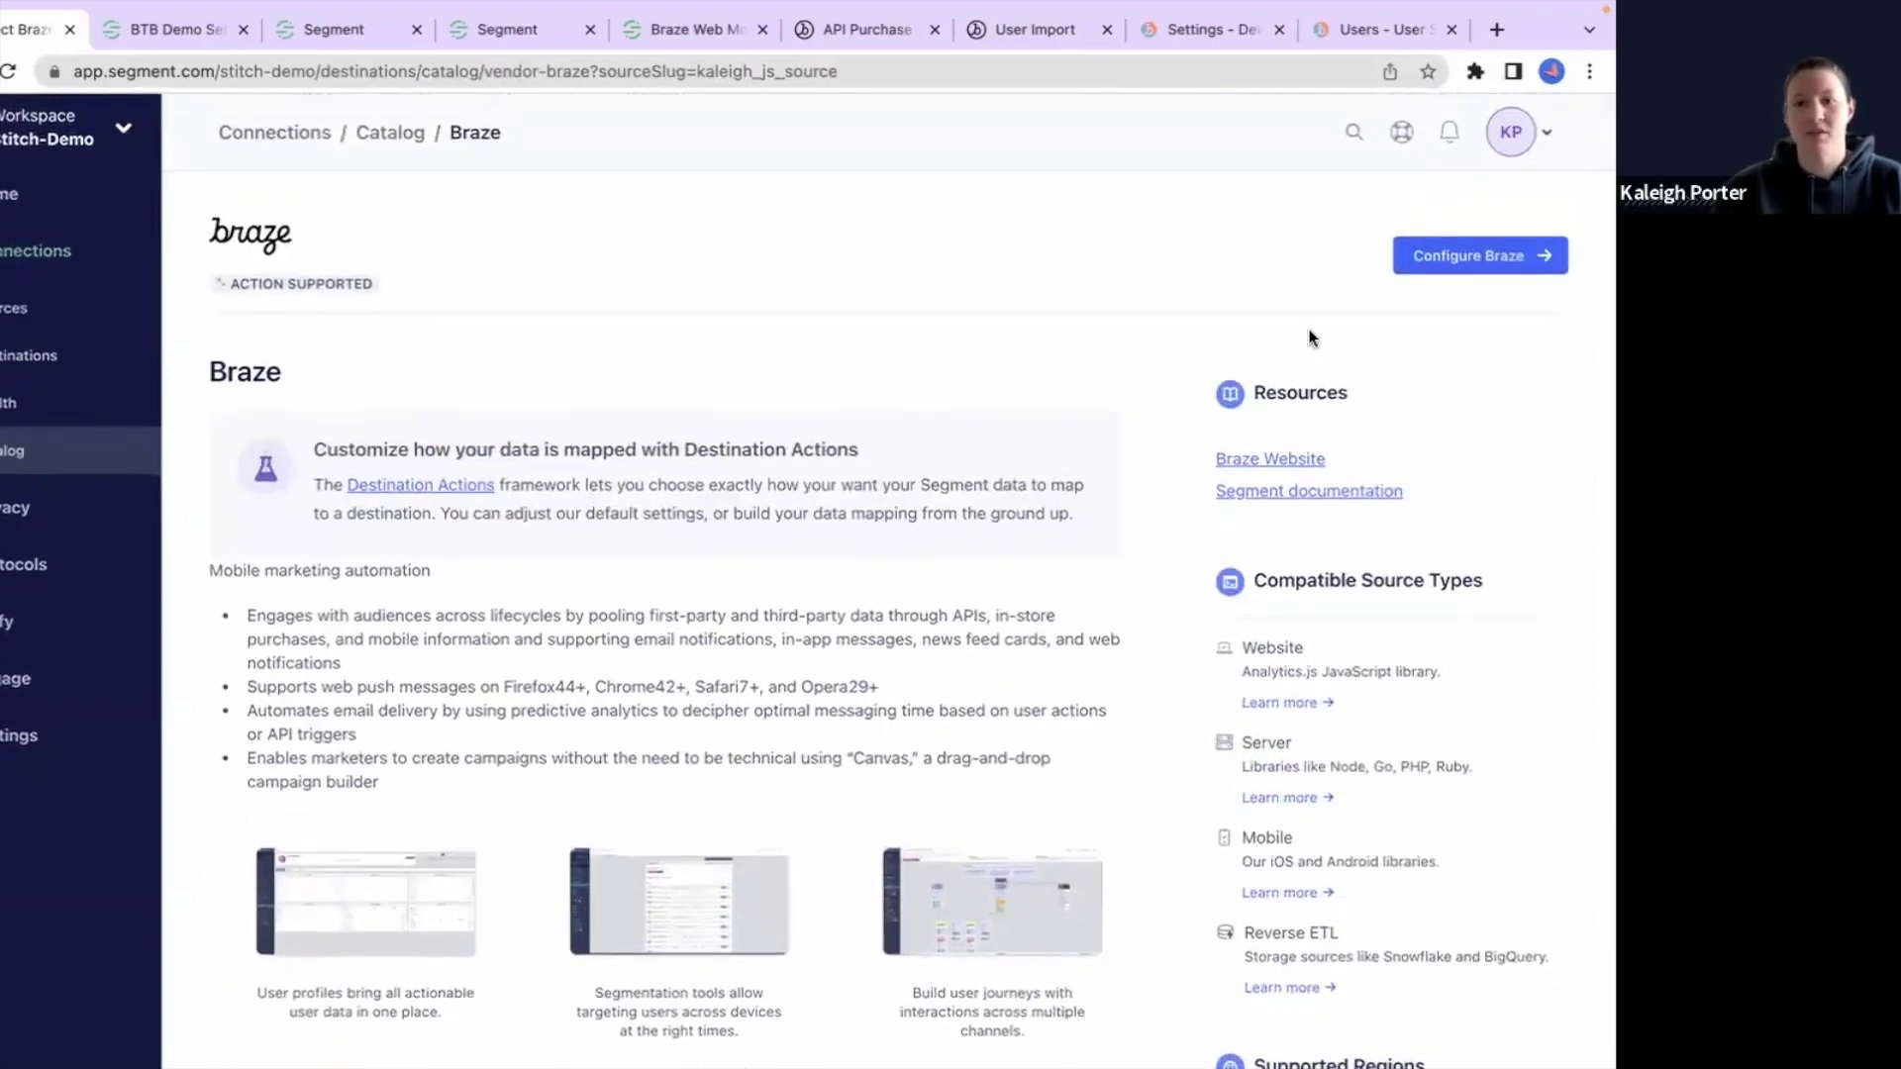
pyautogui.click(1441, 262)
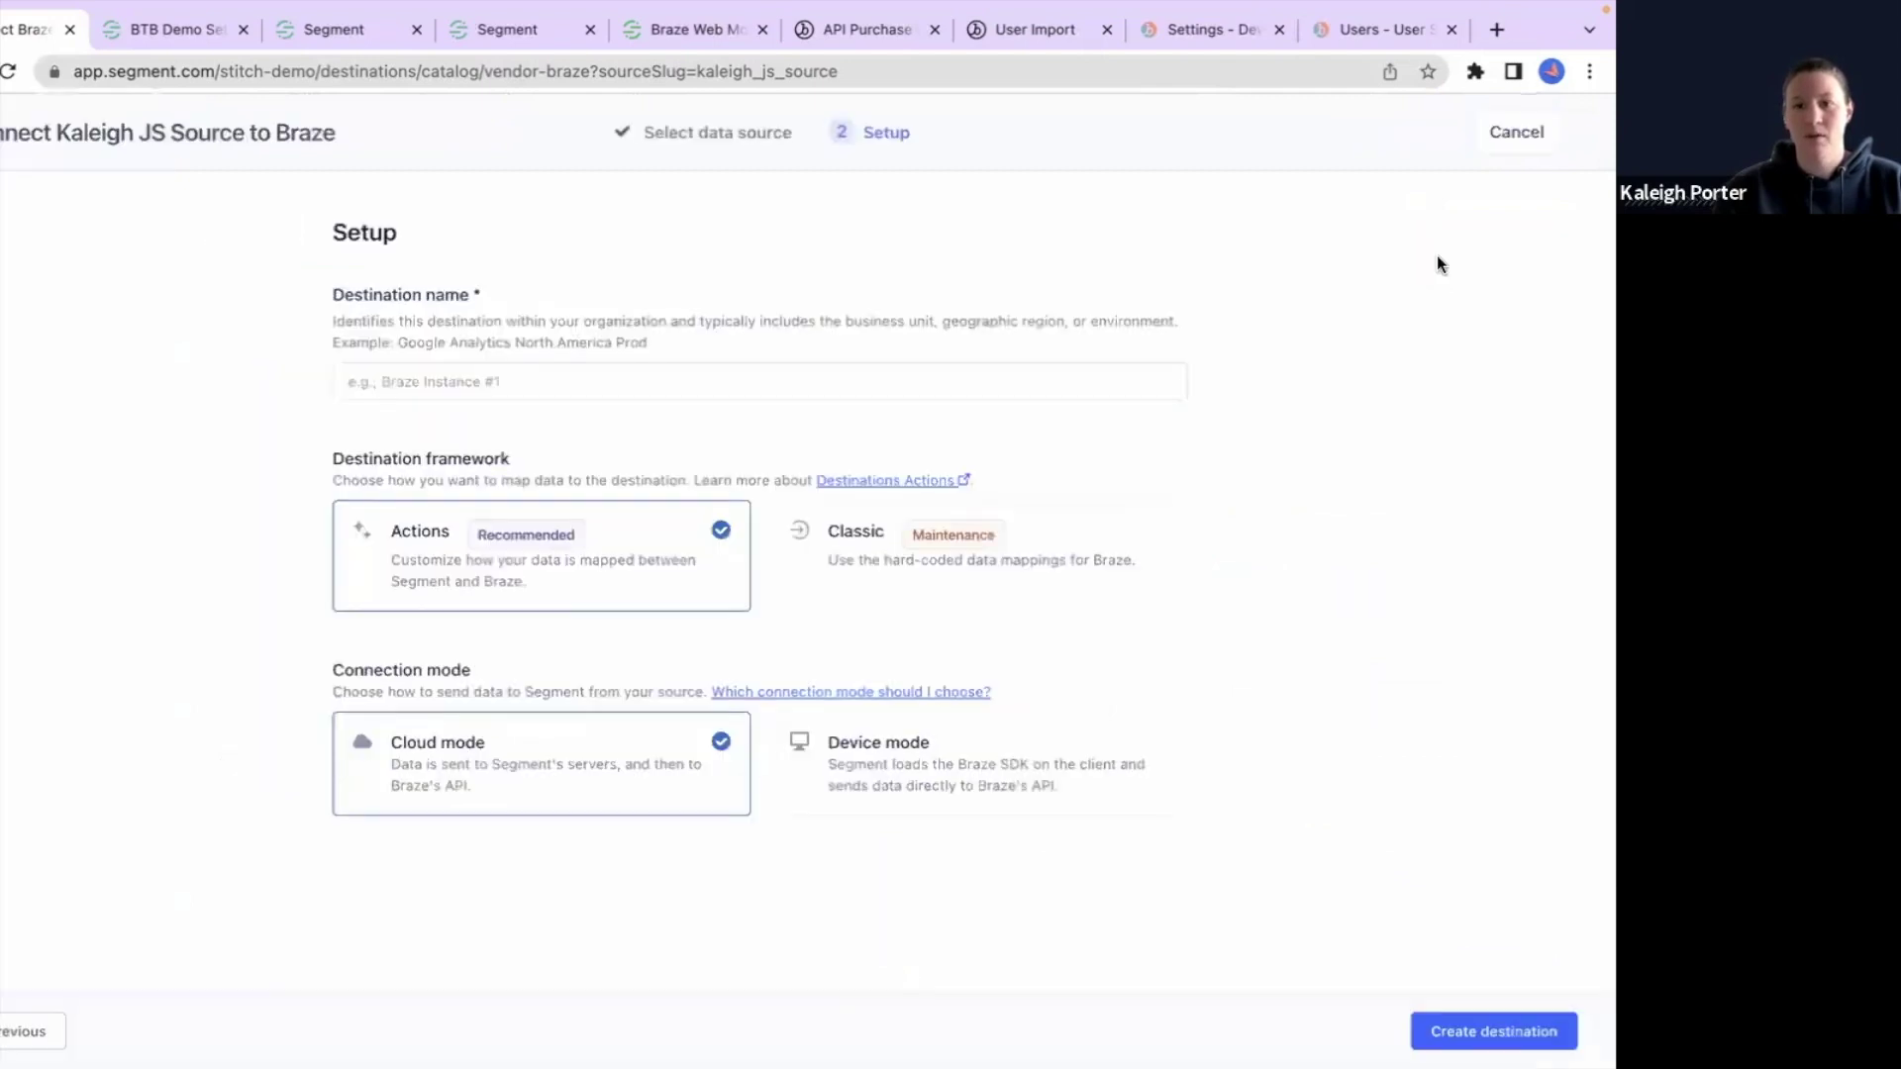
pyautogui.click(853, 374)
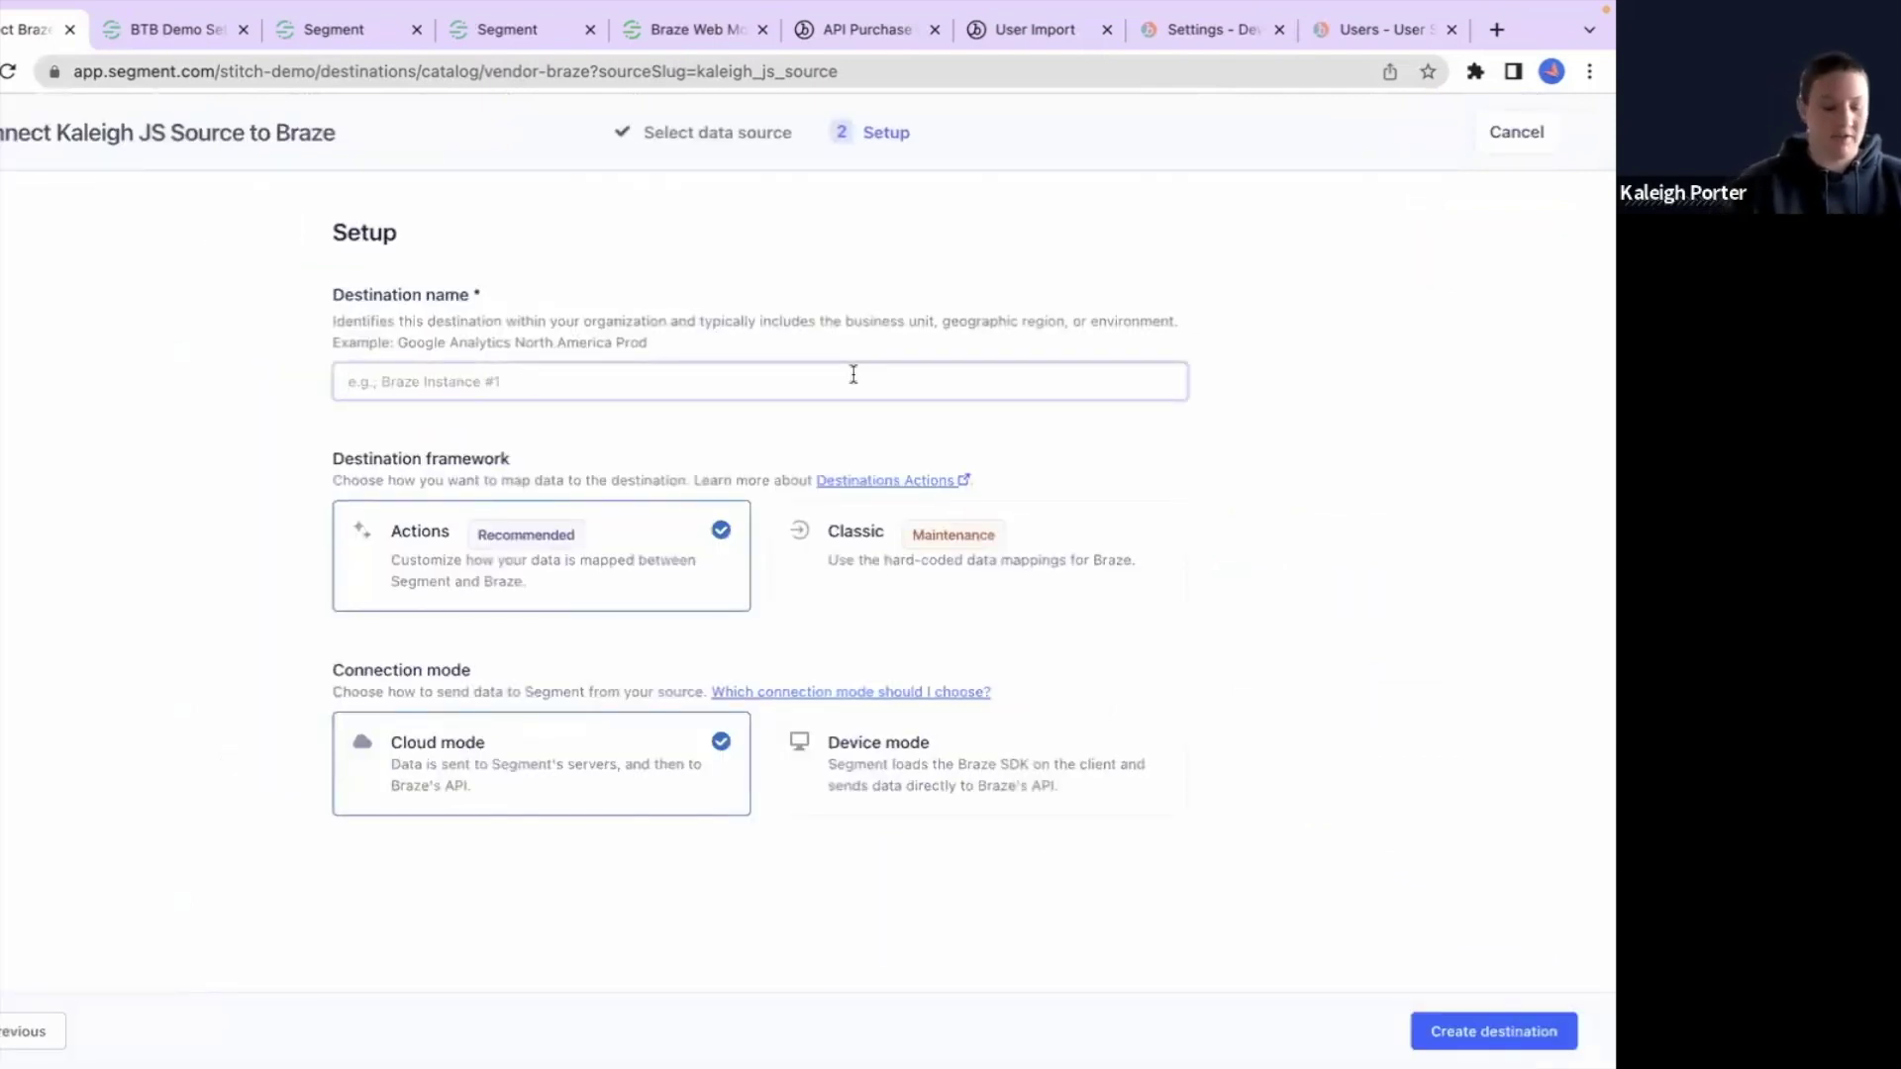
pyautogui.write('Braze The')
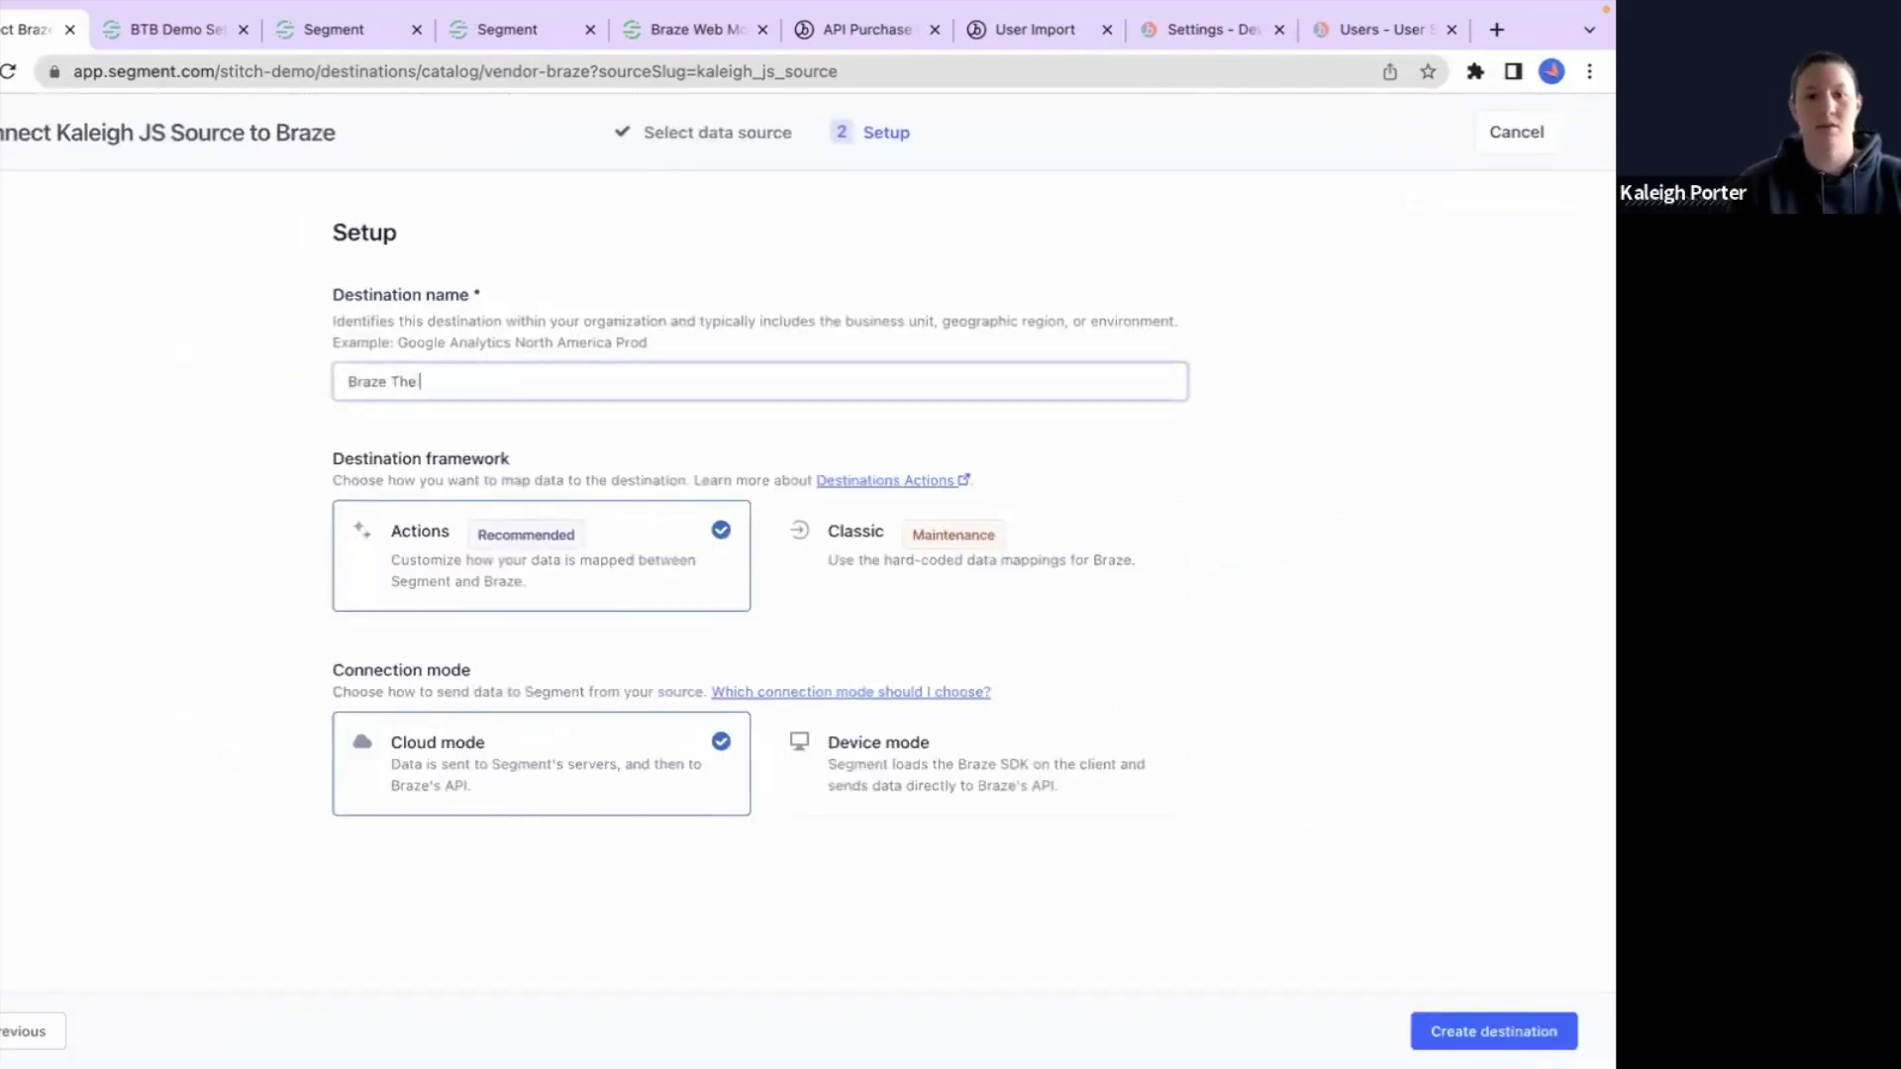
pyautogui.write(' Bar Demo')
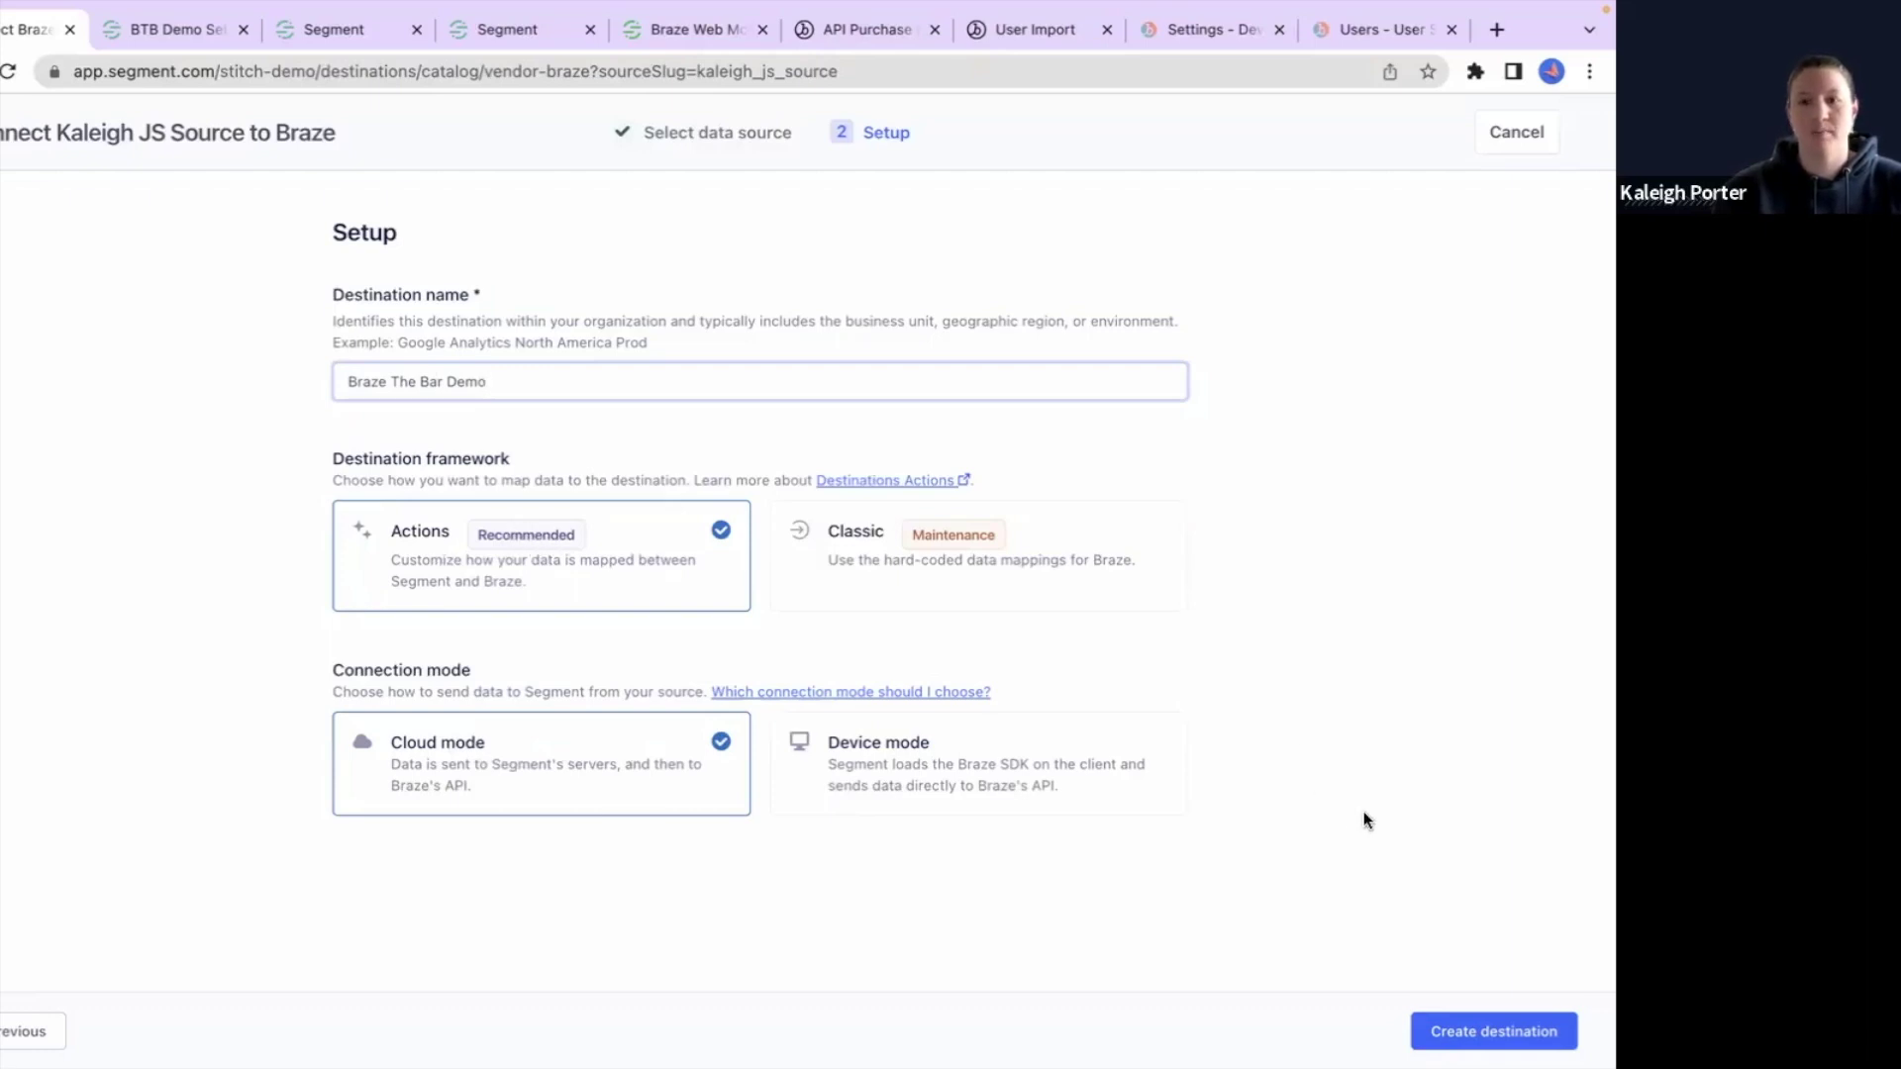
pyautogui.click(1521, 1036)
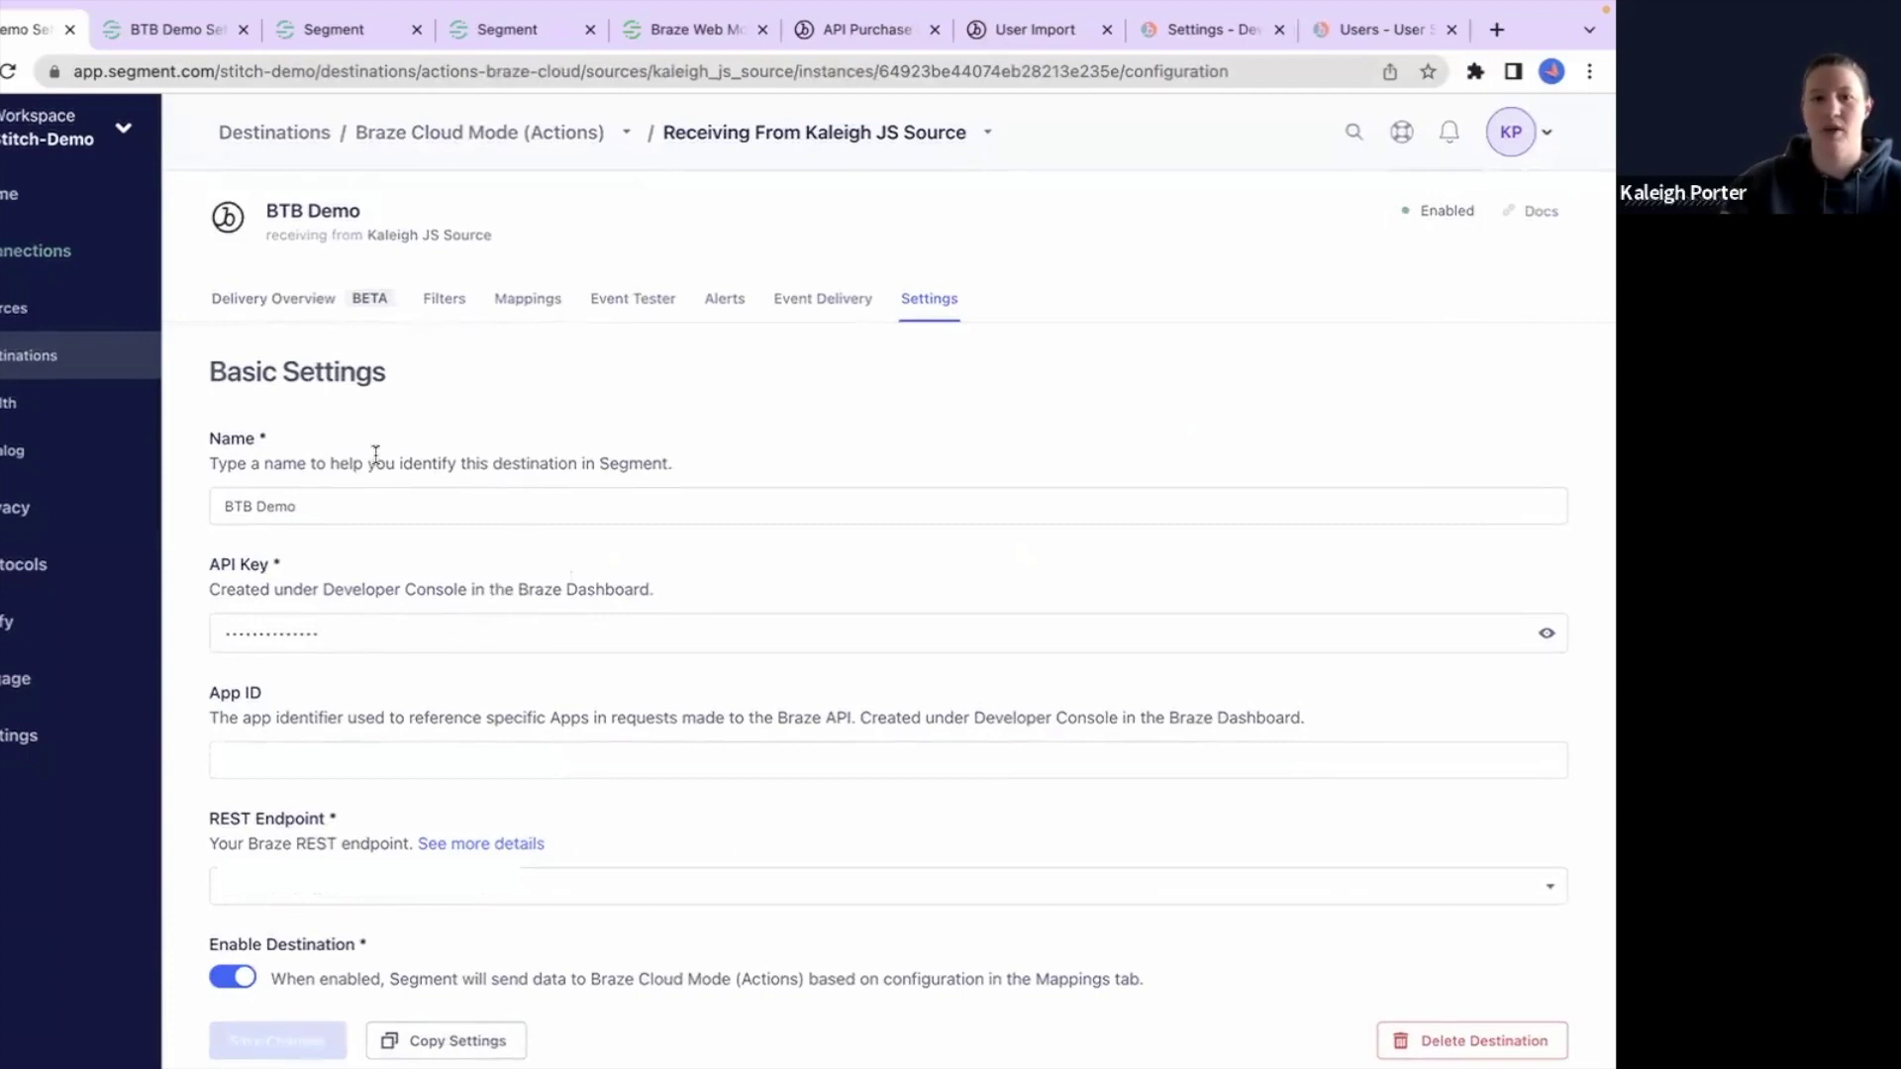
# Step: Switch to the Braze dashboard's API settings, review the permissions of the BTB Demo 1 REST API key and return to the key list
pyautogui.click(1192, 30)
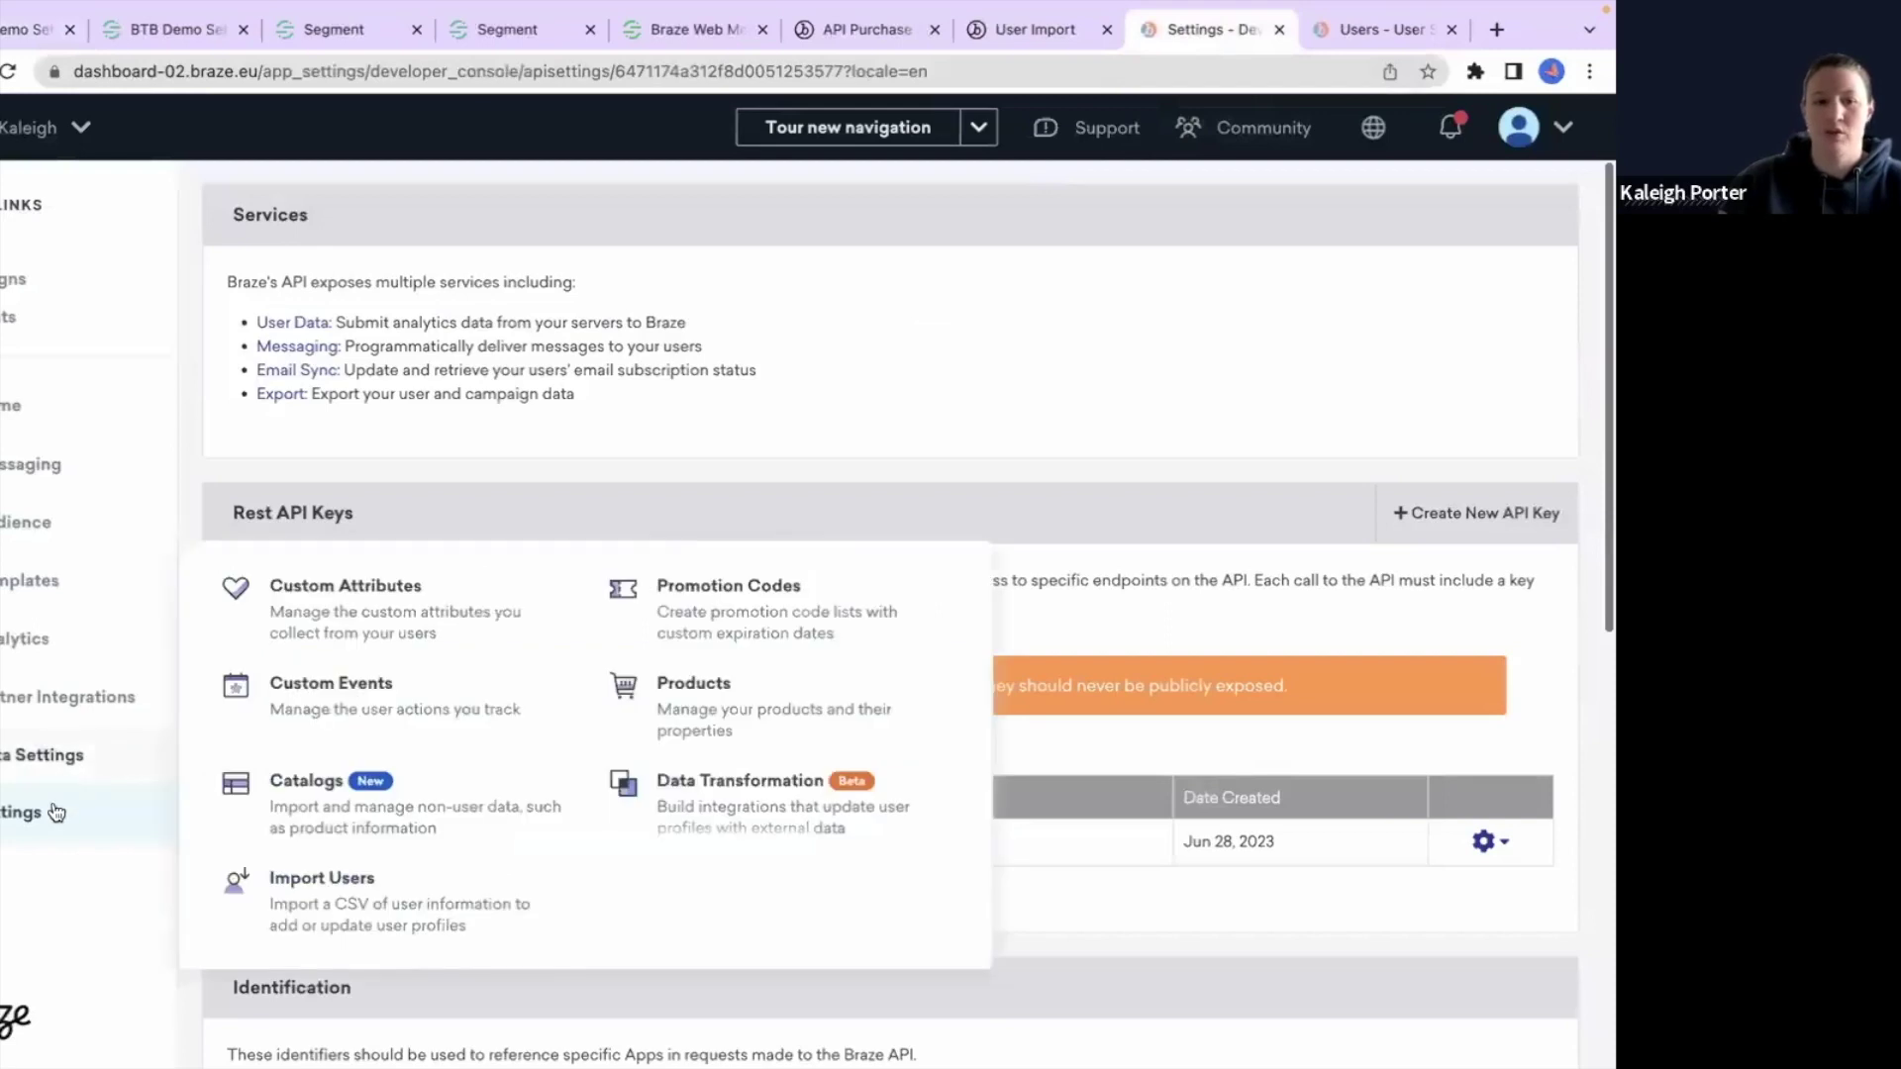
pyautogui.moveTo(52, 808)
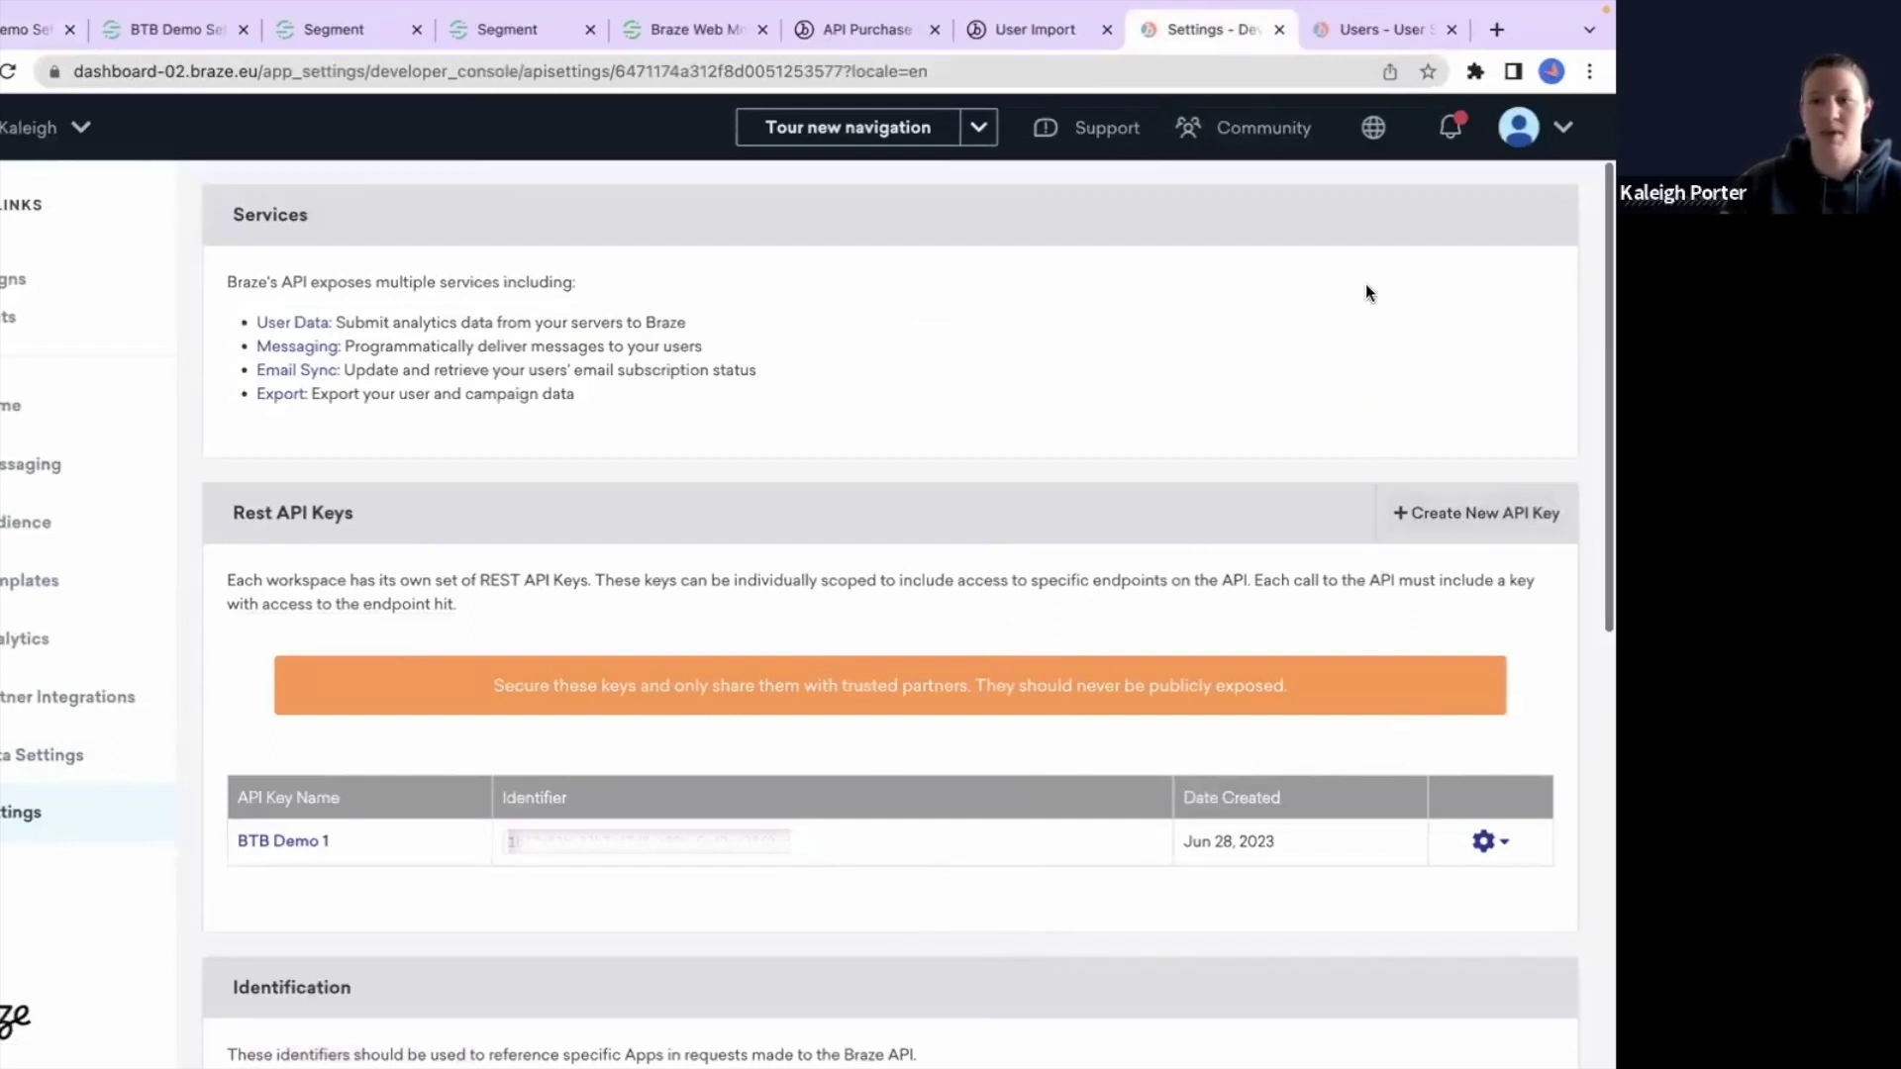
pyautogui.click(1489, 839)
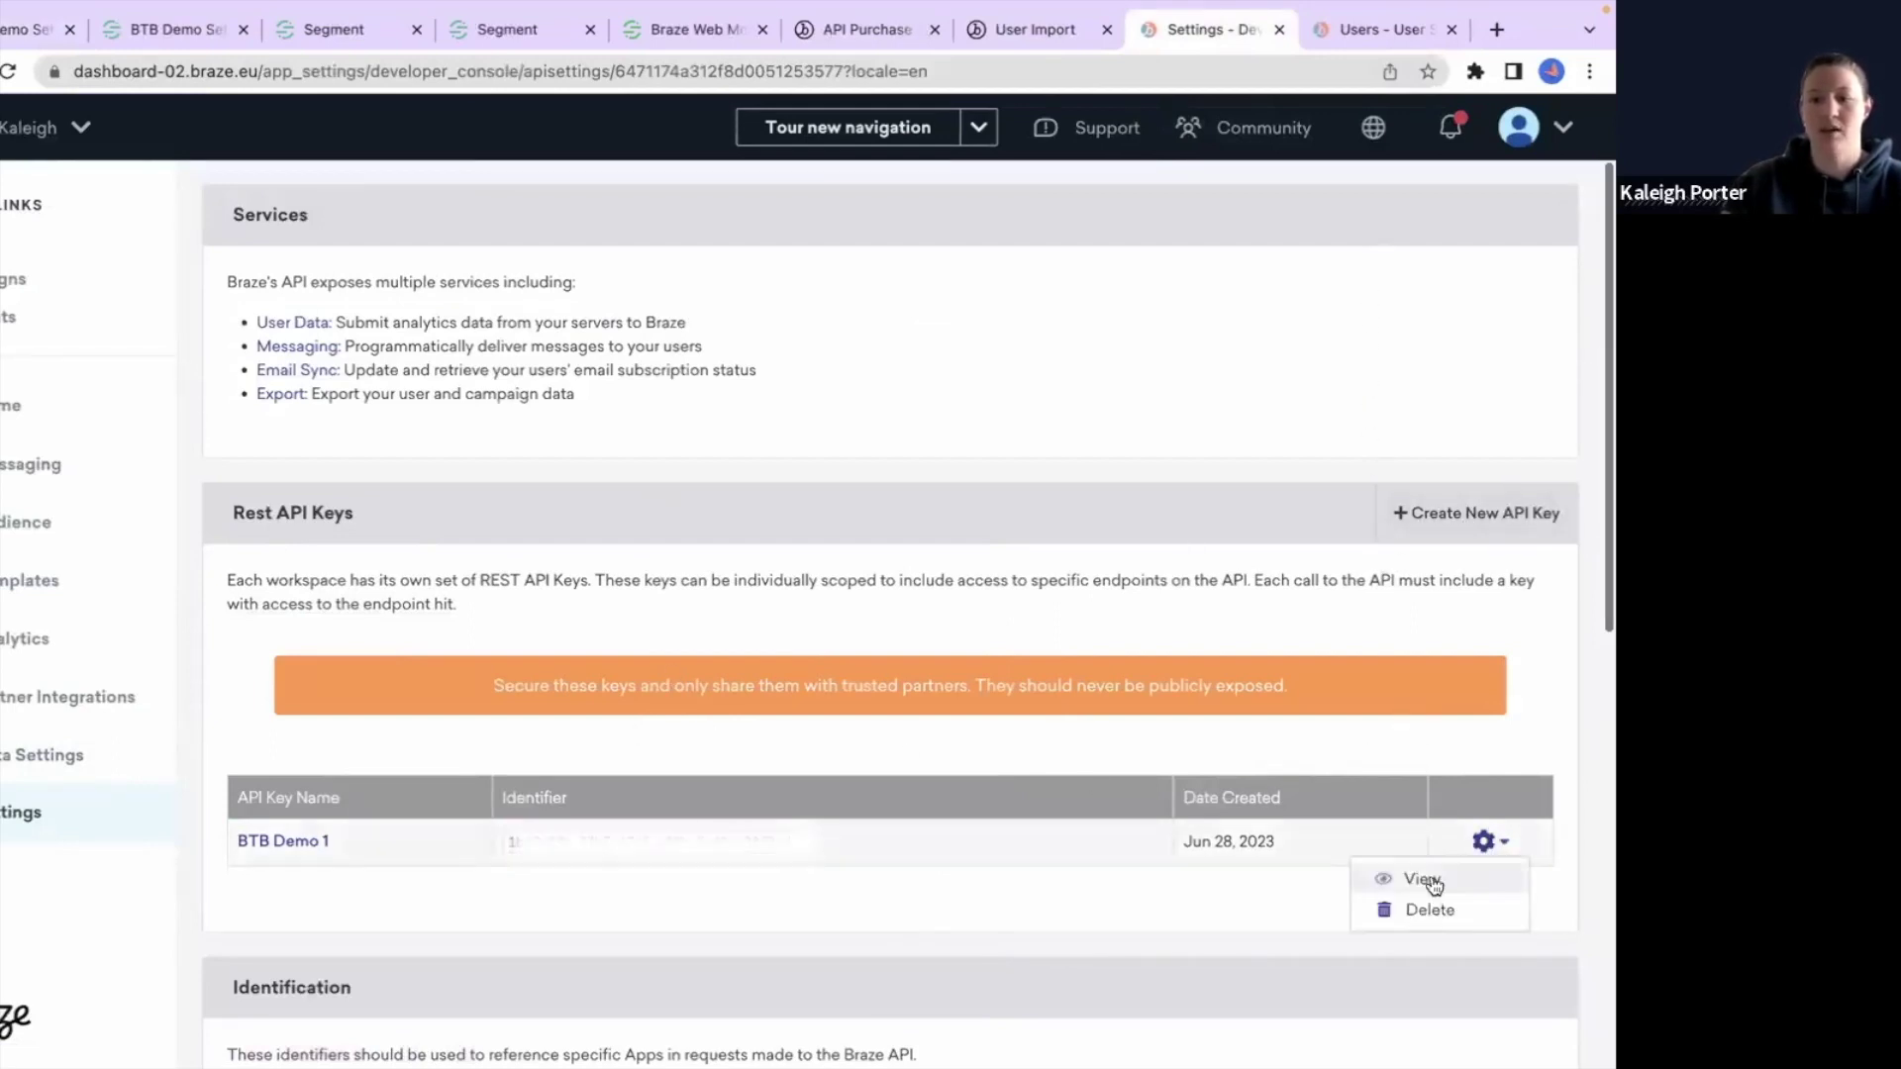
pyautogui.click(1430, 884)
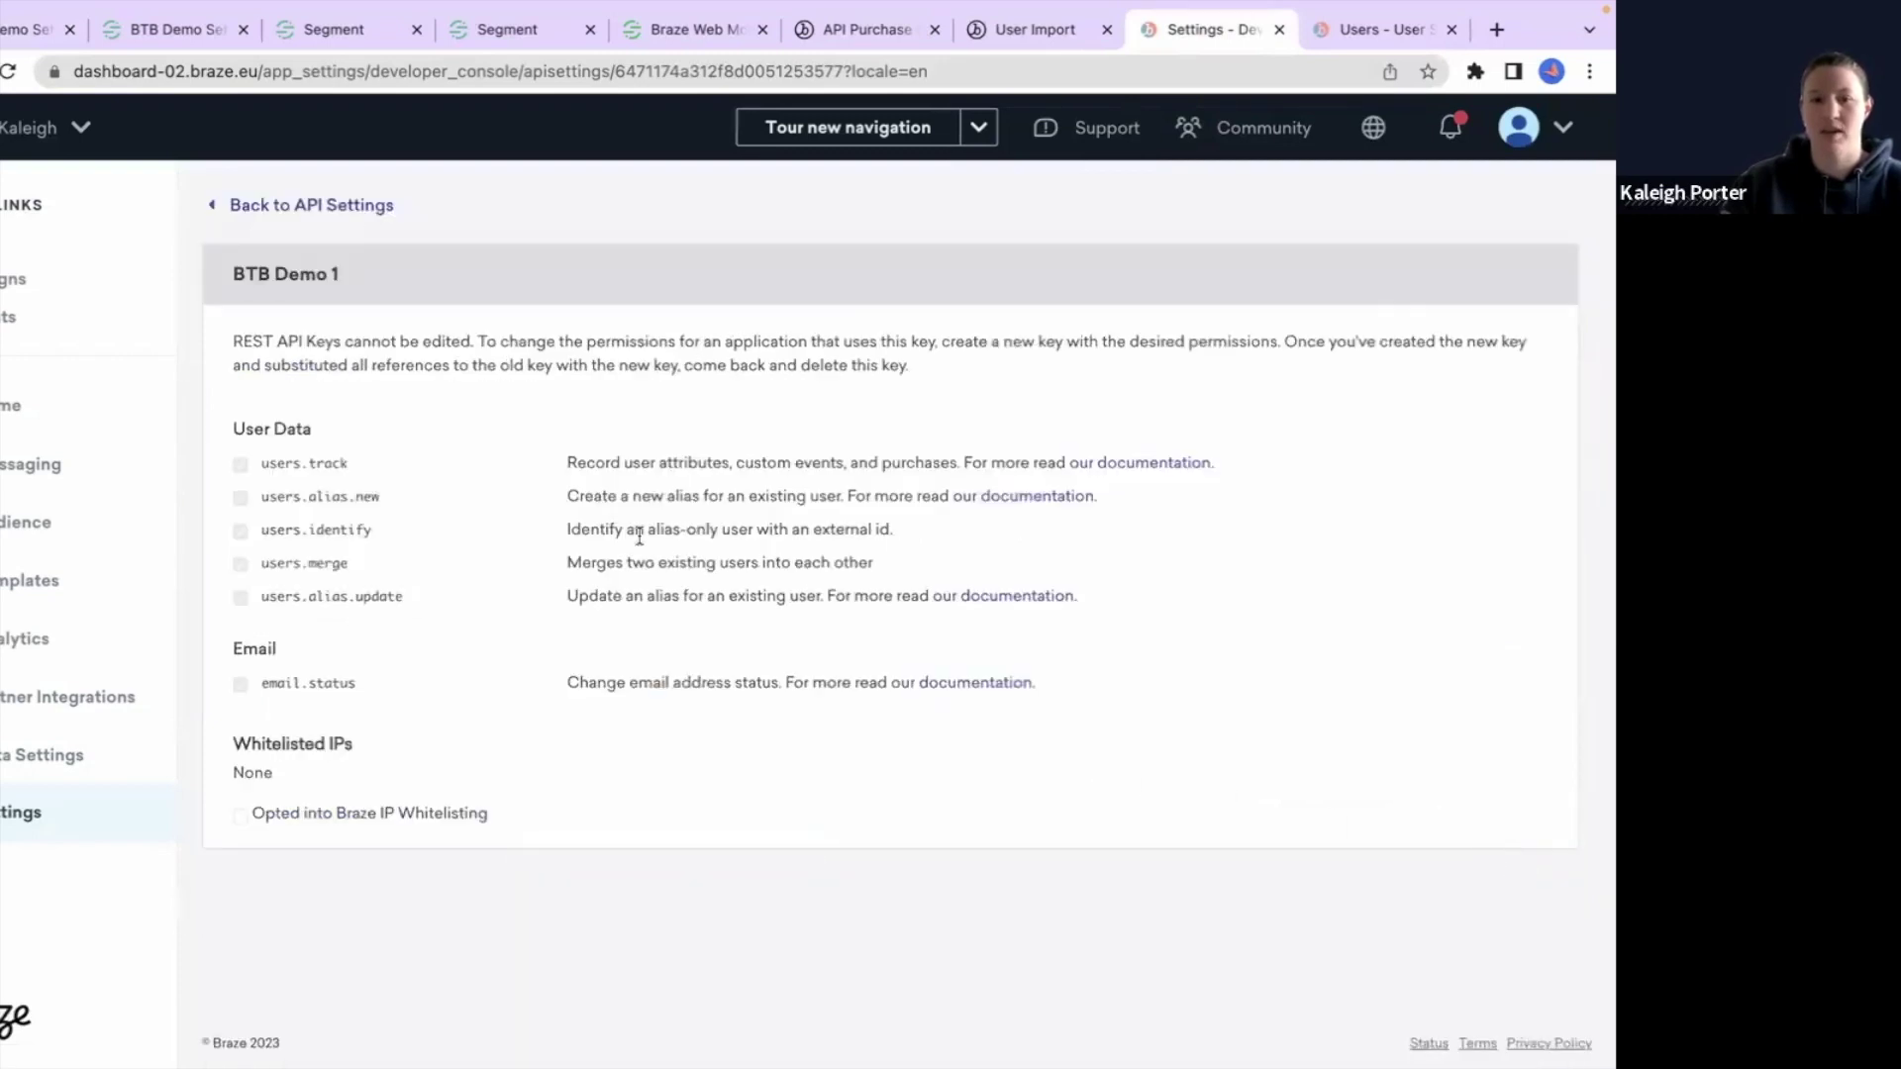
pyautogui.moveTo(235, 431); pyautogui.dragTo(312, 431)
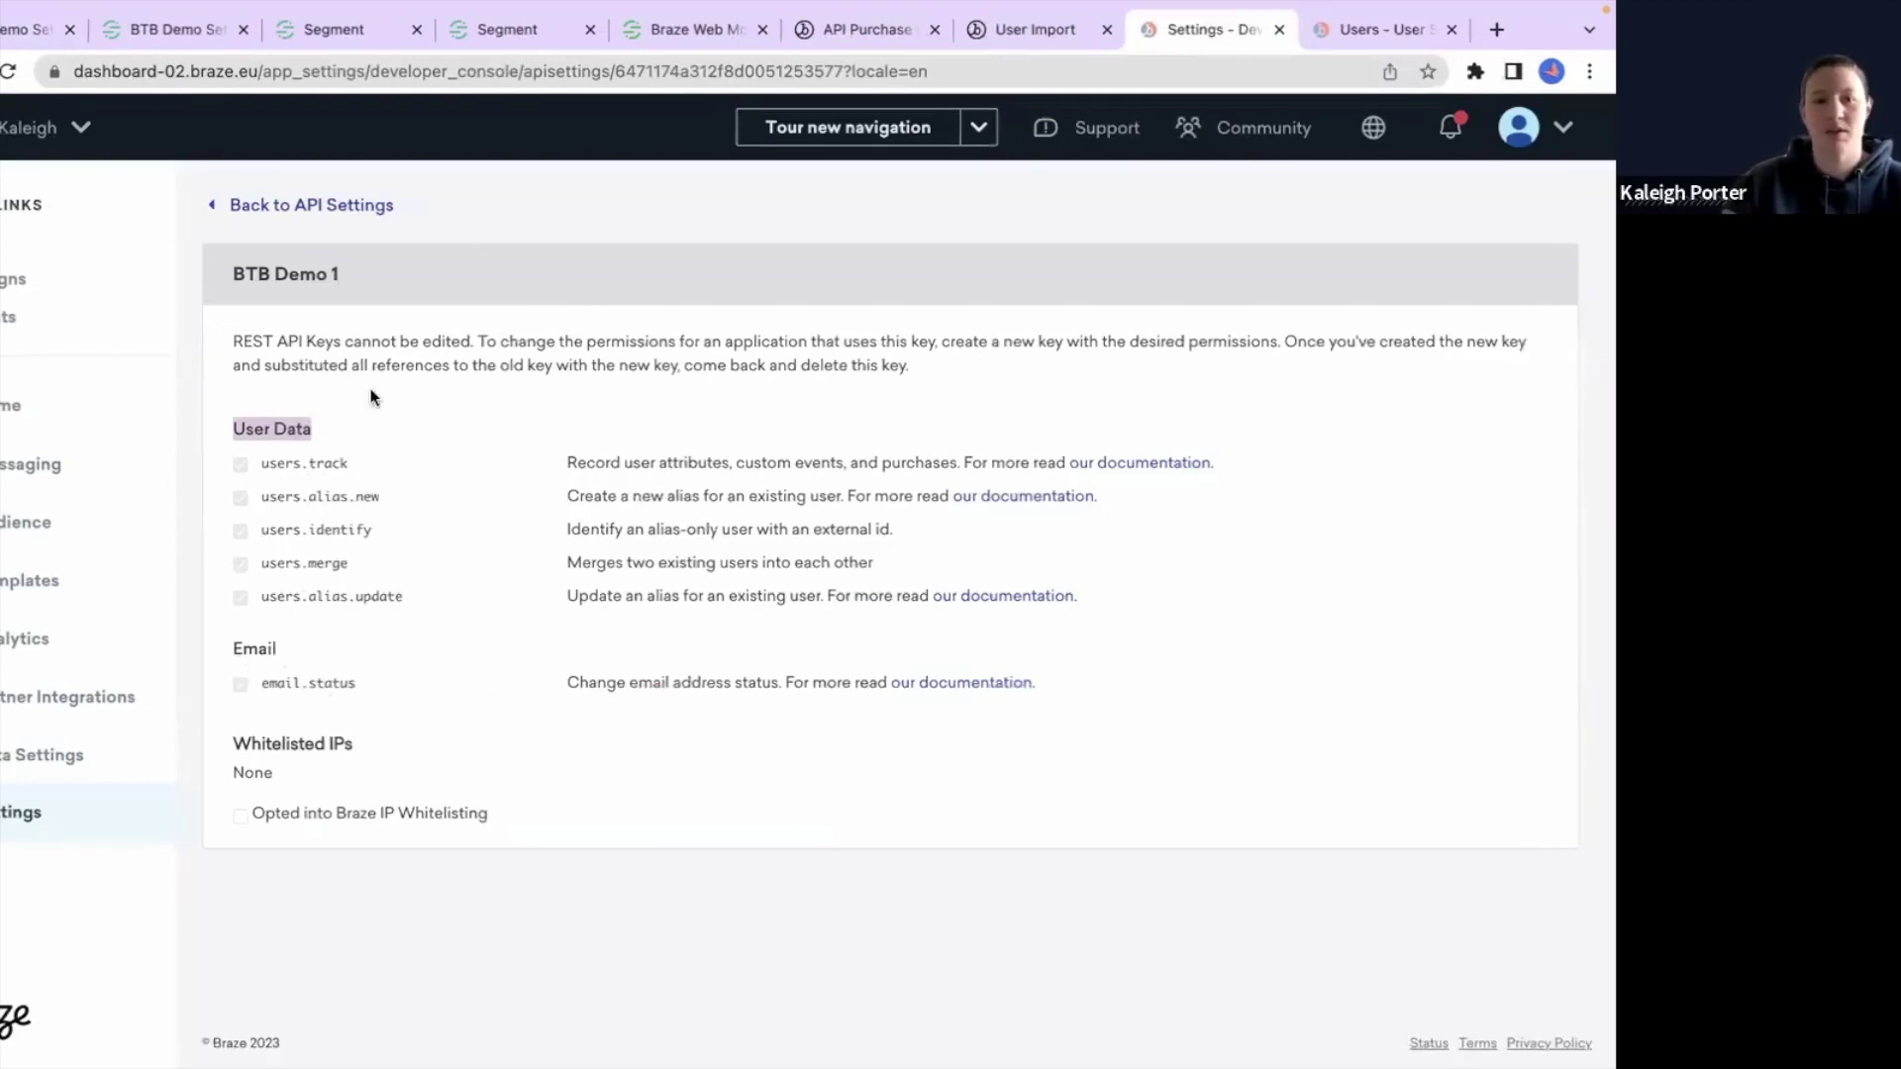
pyautogui.click(319, 211)
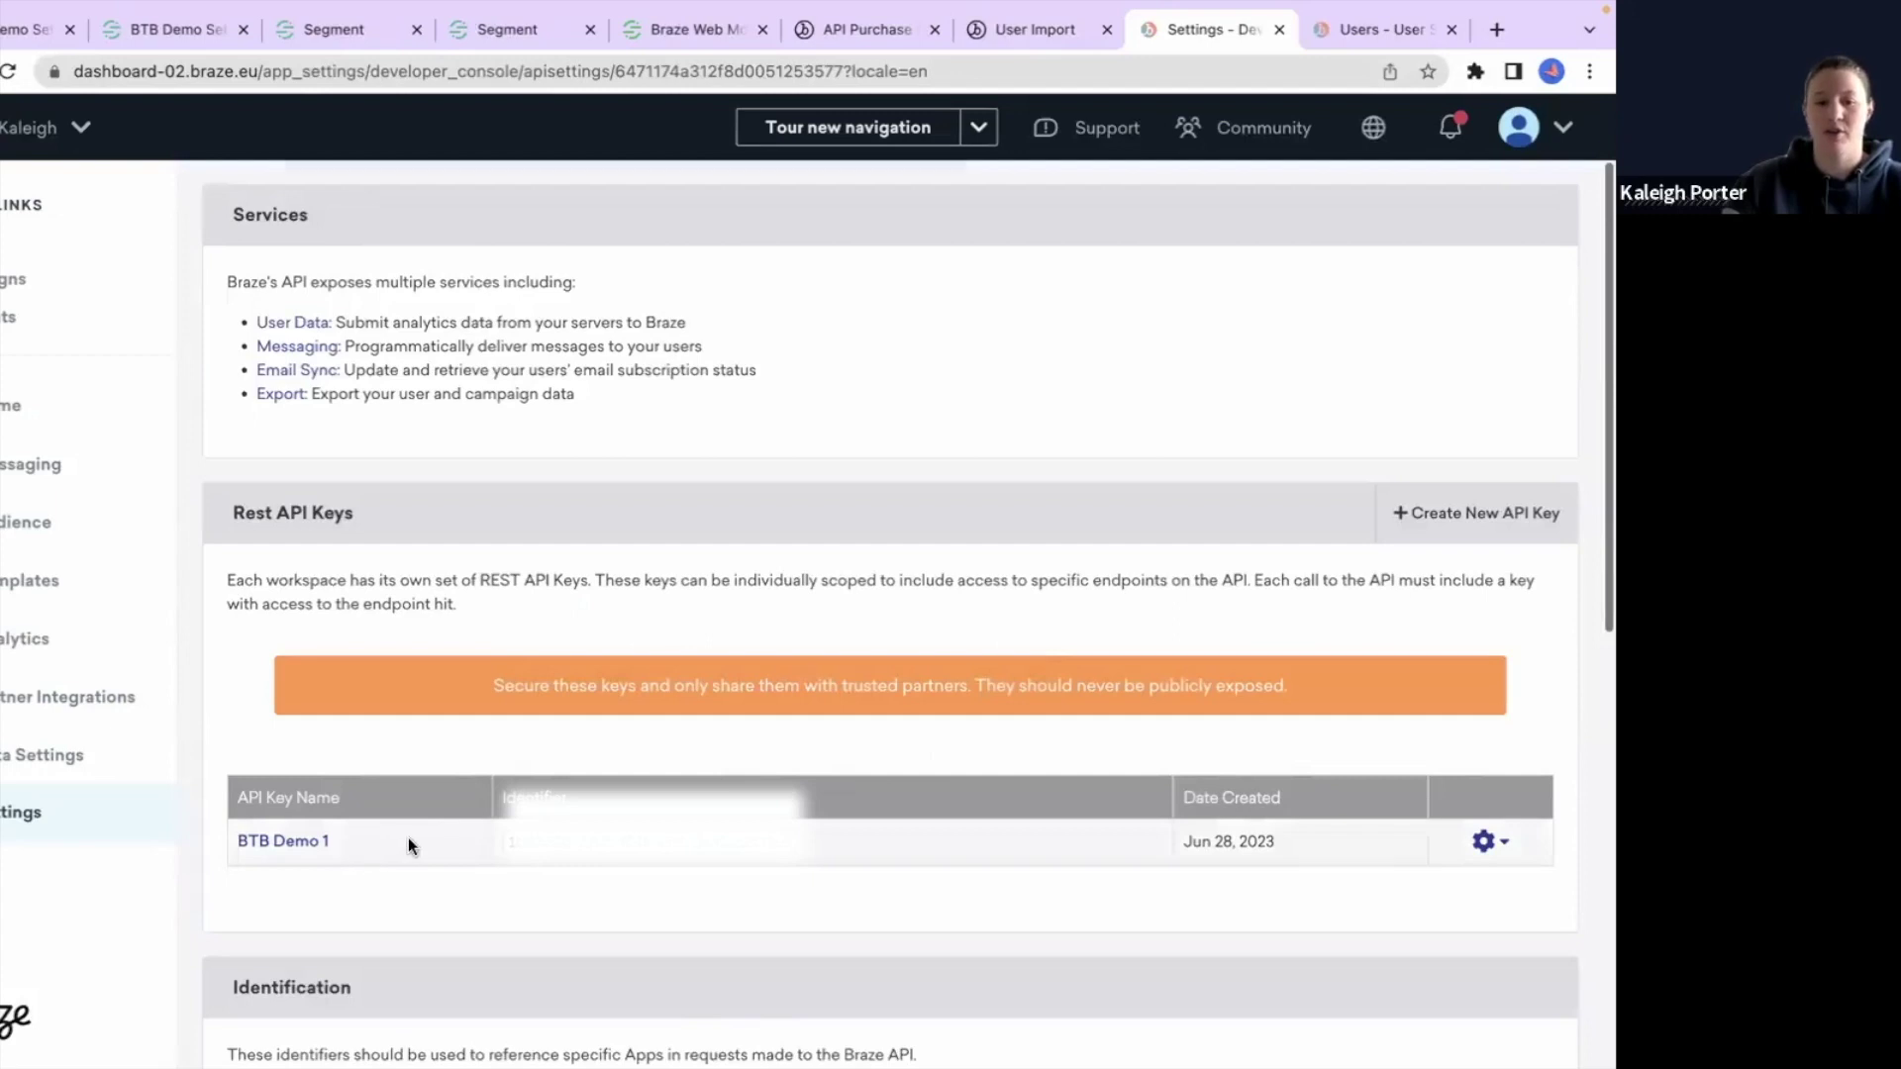
# Step: Return to the BTB Demo destination's basic settings in Segment and paste the Braze REST API key into the API Key field
pyautogui.scroll(-1, 408, 837)
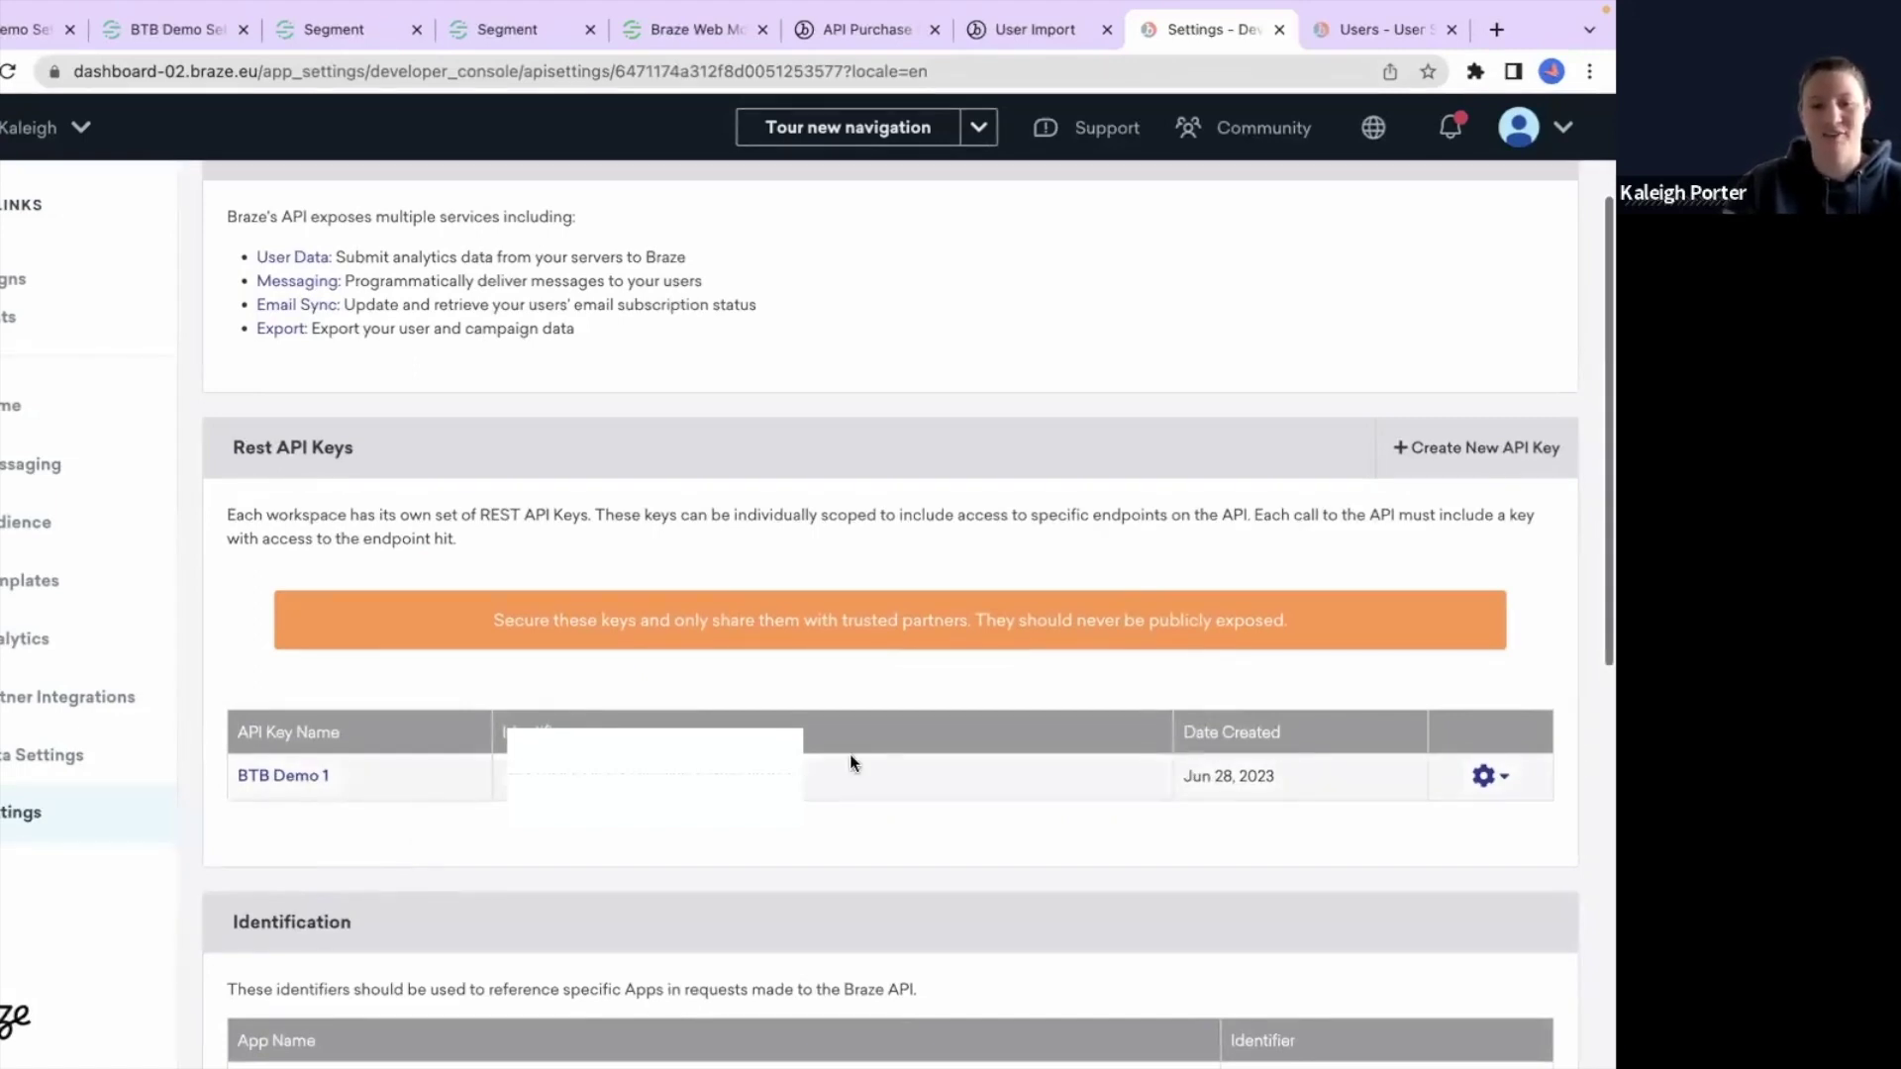
pyautogui.scroll(-1, 849, 762)
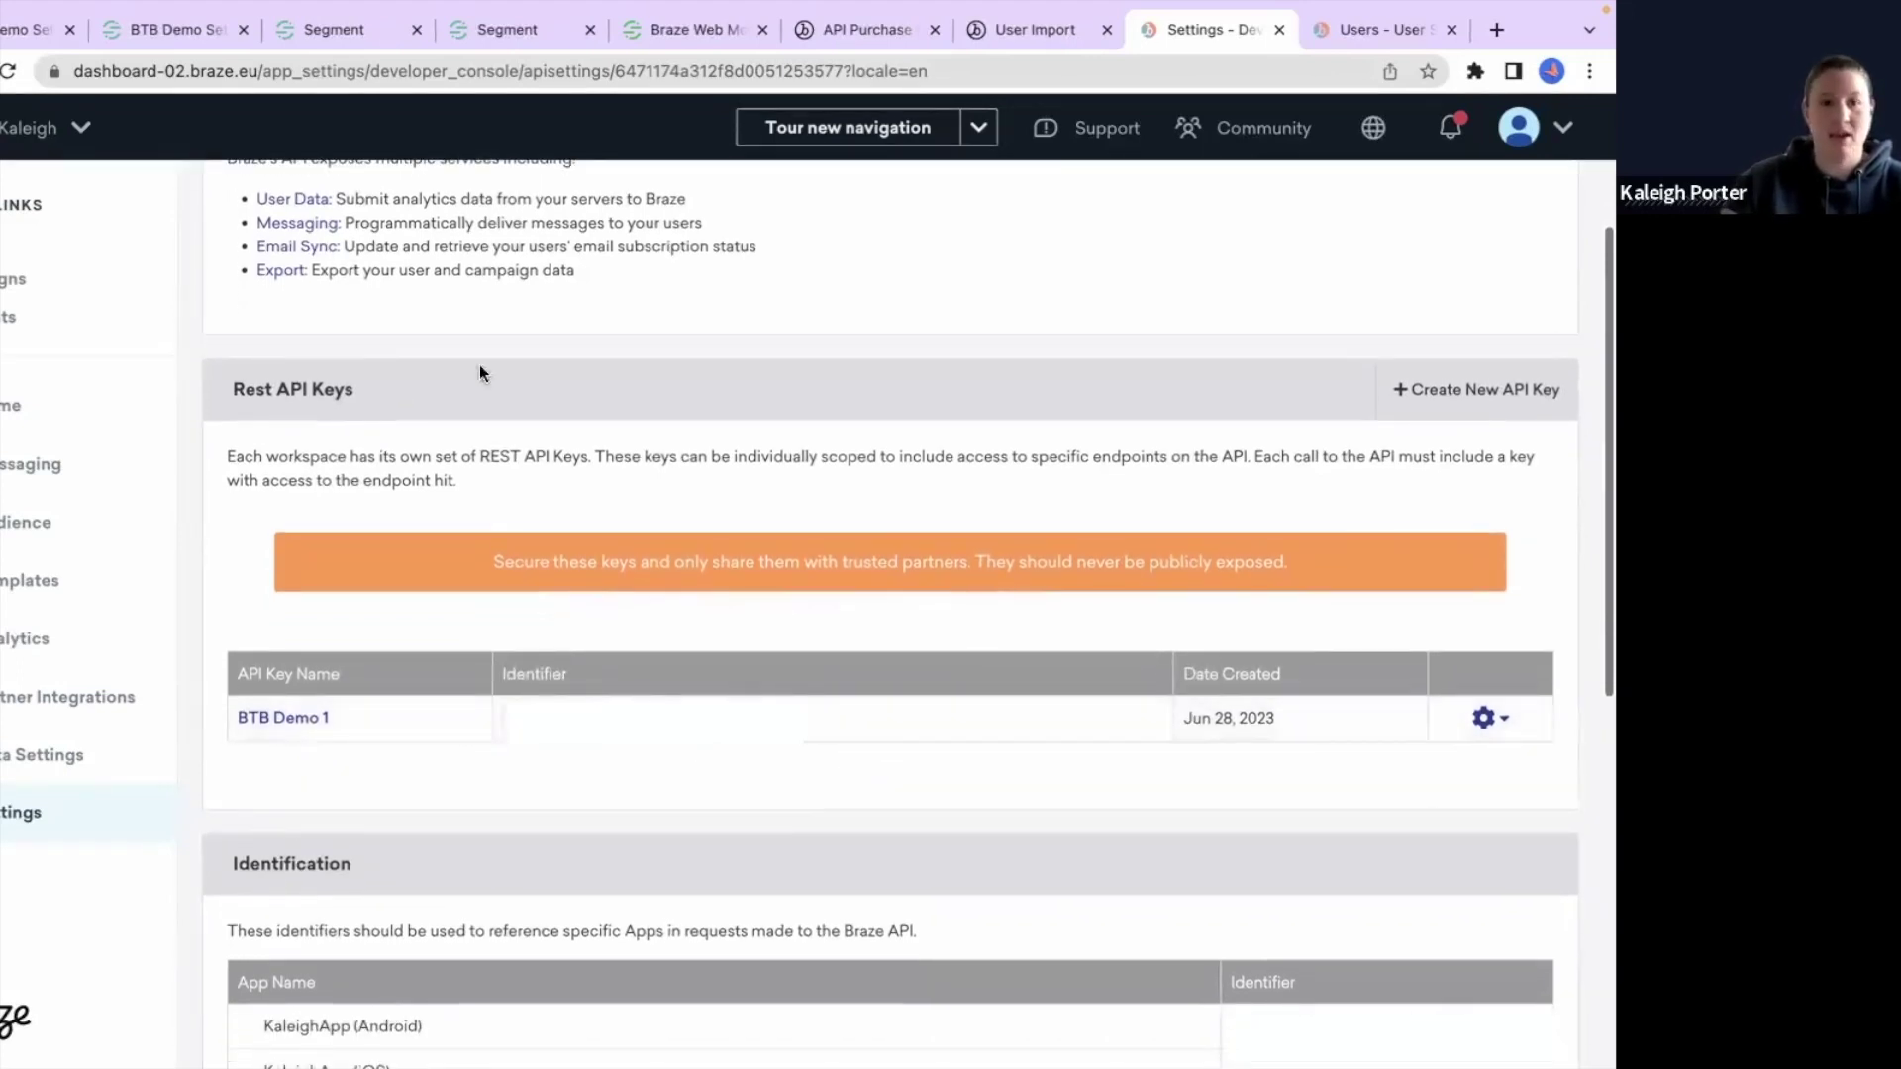
pyautogui.click(35, 28)
pyautogui.click(450, 634)
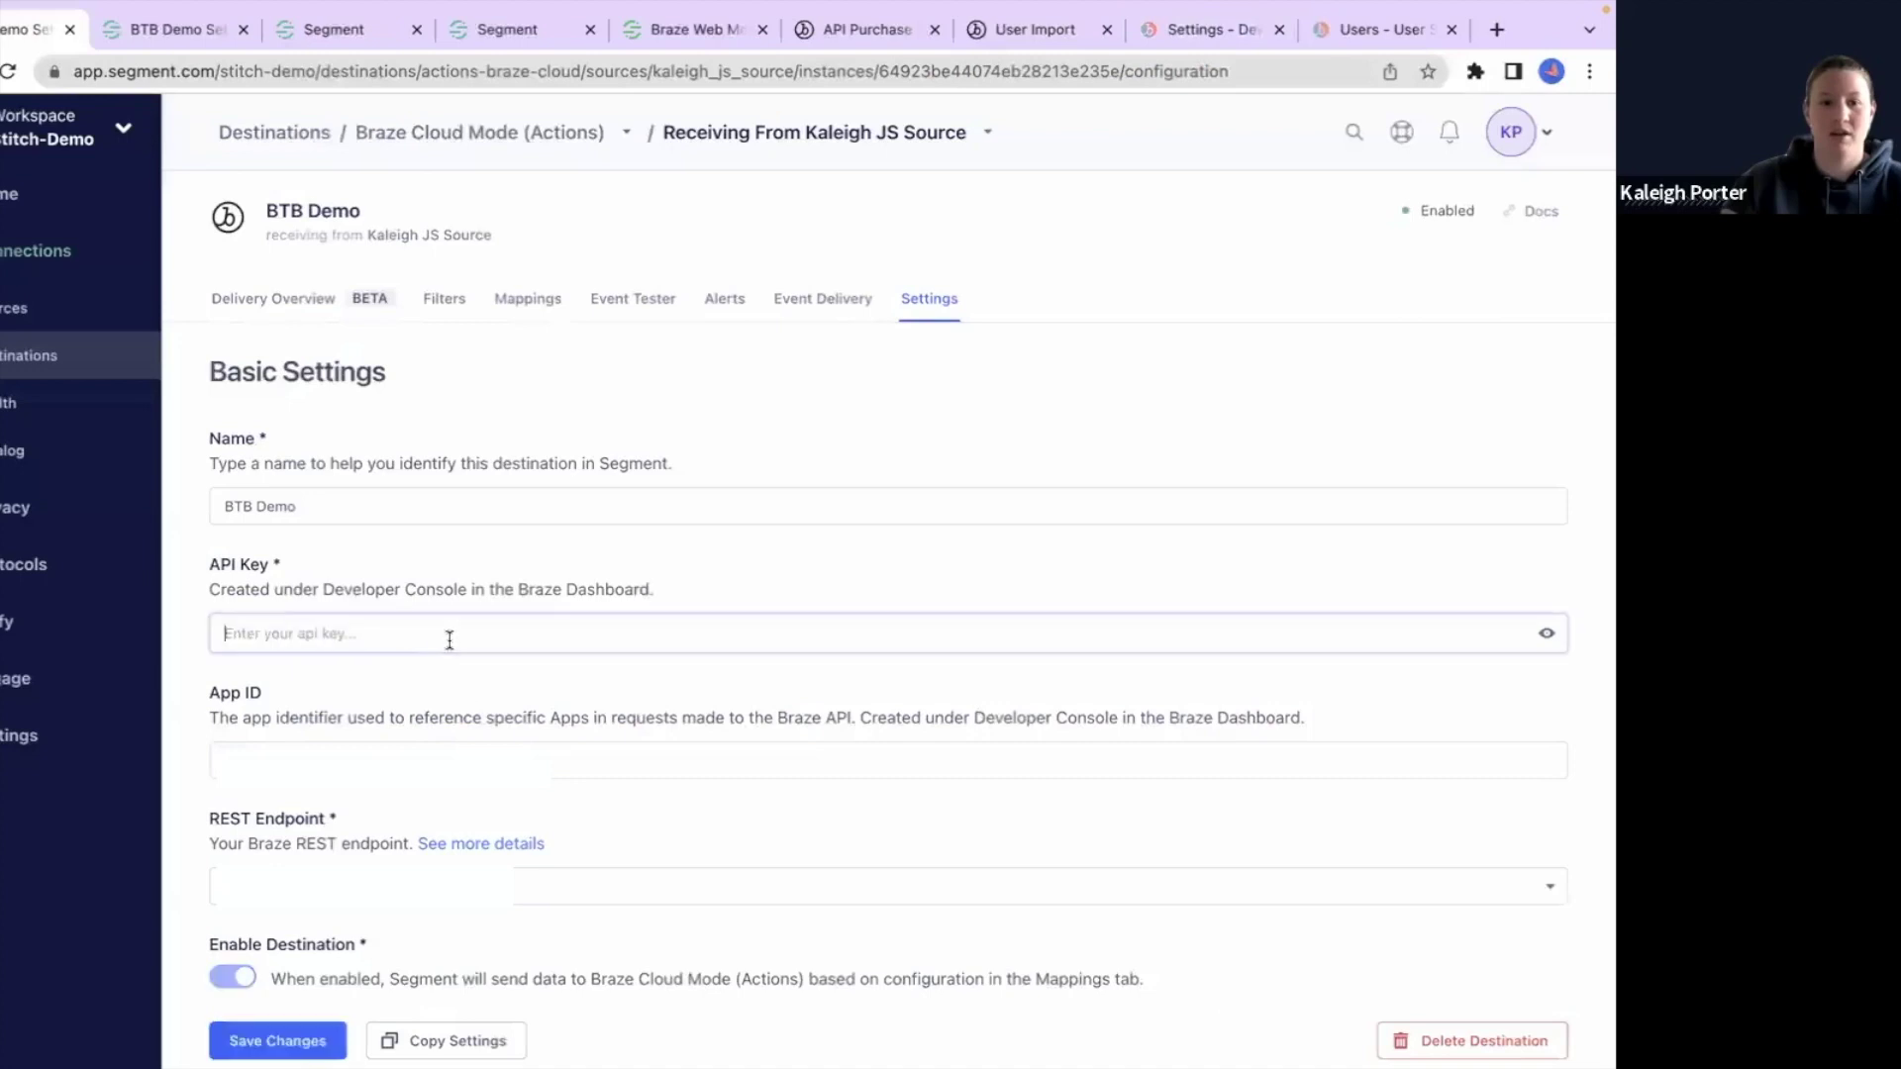
pyautogui.hotkey('ctrl', 'v')
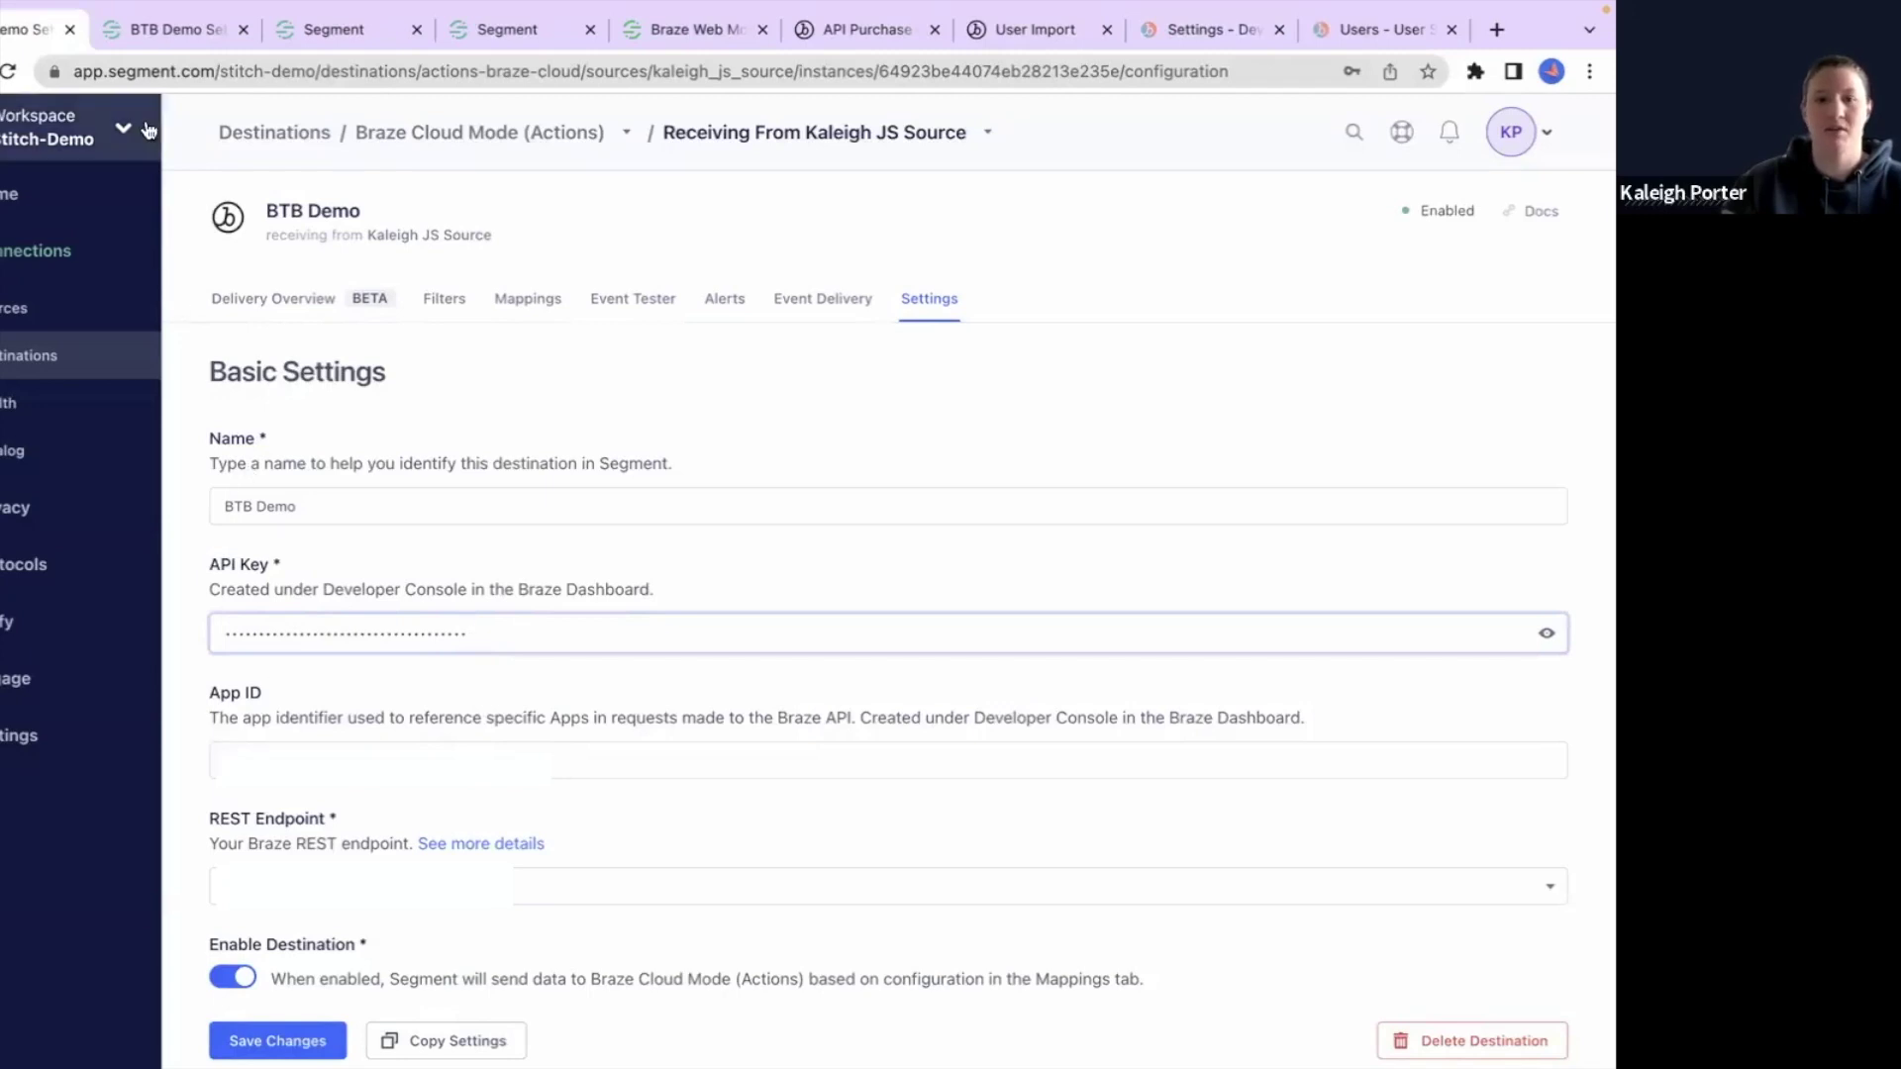
# Step: Locate the web app's entry in Braze's app identification list and return to the App ID field of the Segment destination
pyautogui.click(1229, 28)
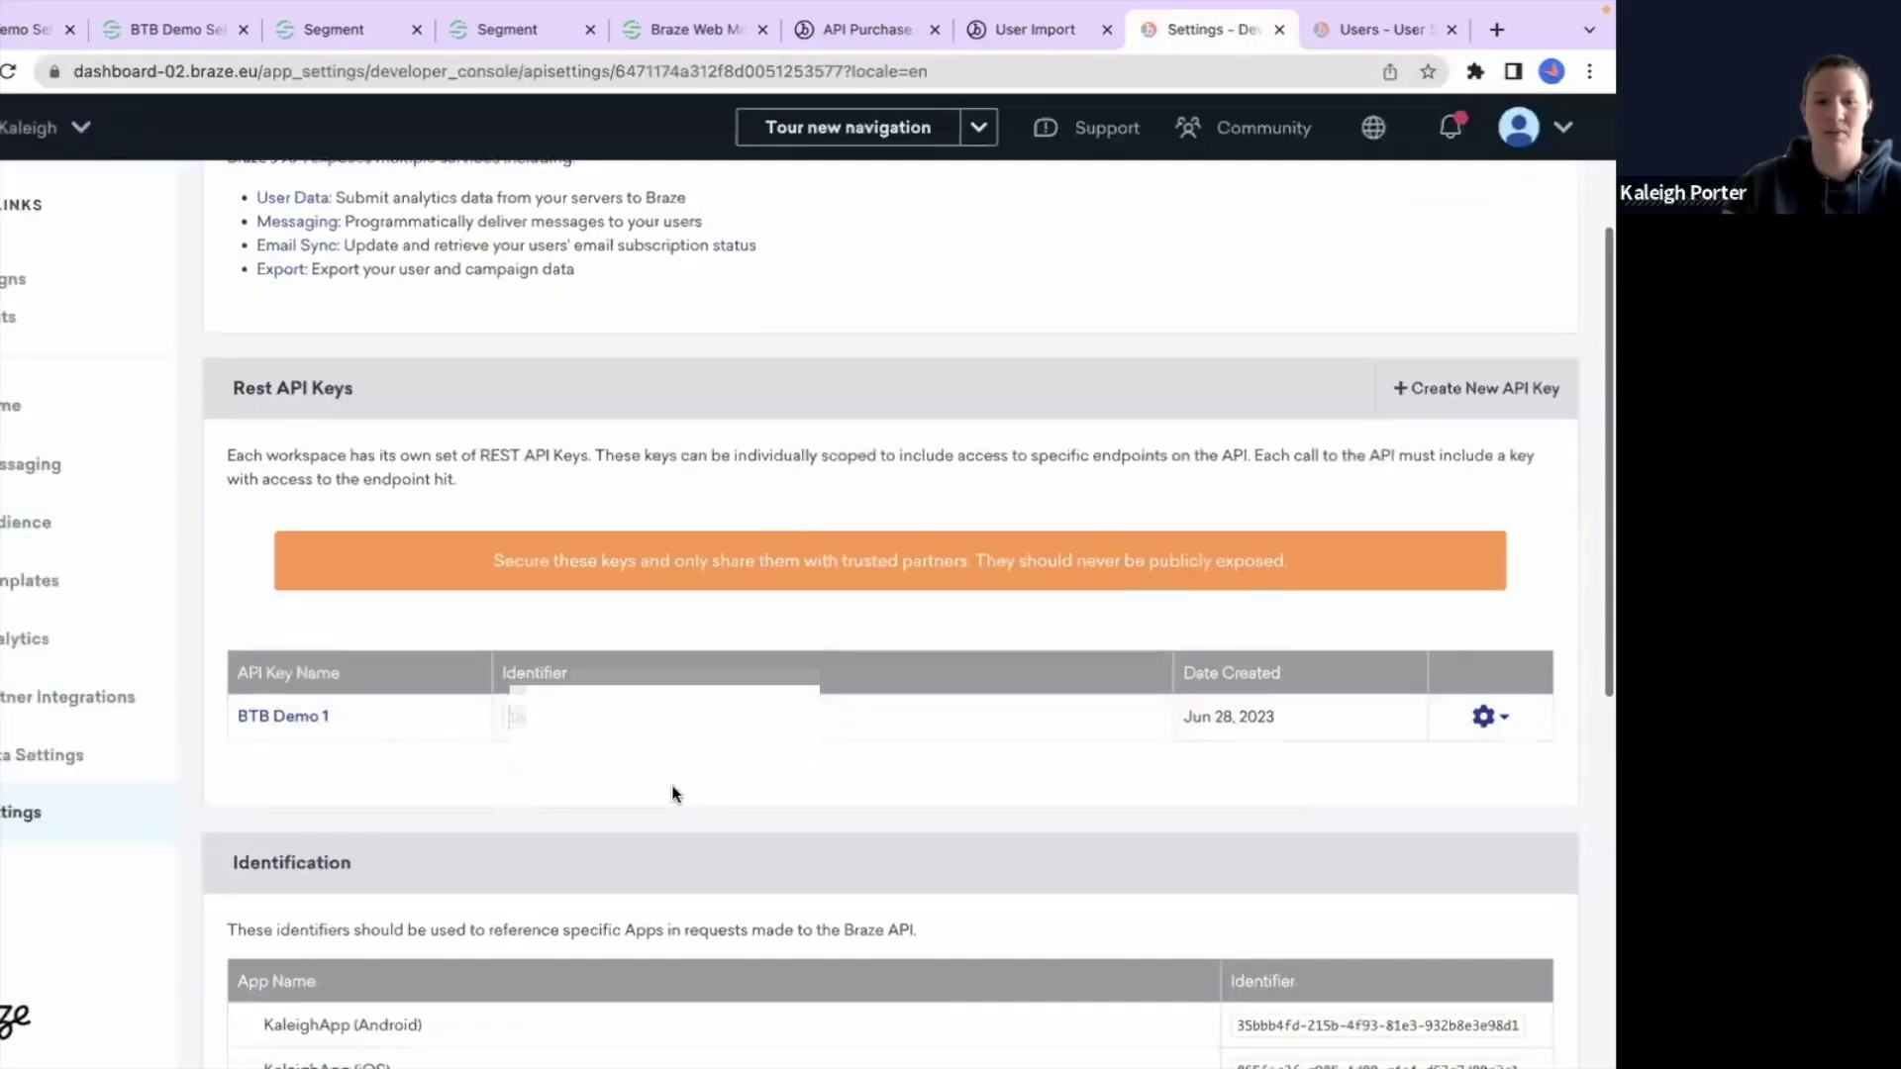
pyautogui.scroll(-4, 671, 786)
pyautogui.scroll(-1, 671, 786)
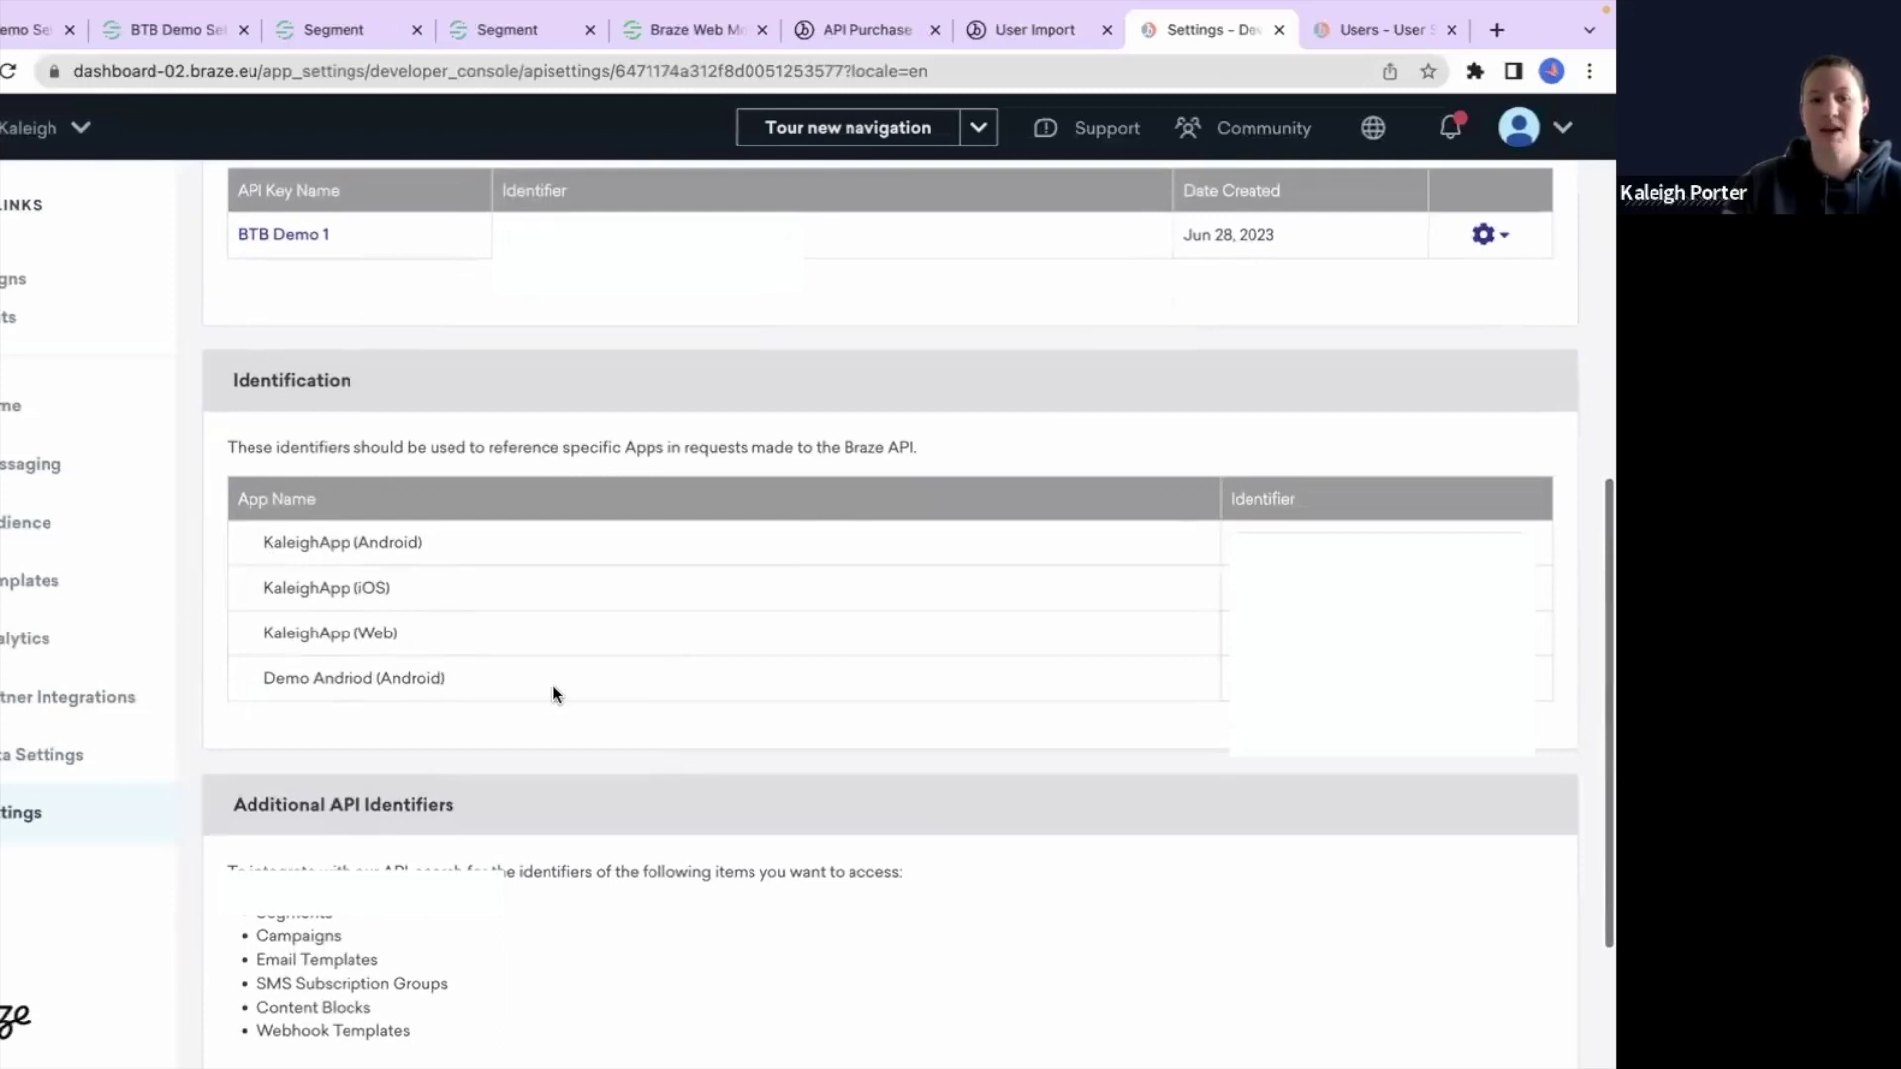
pyautogui.scroll(1, 552, 692)
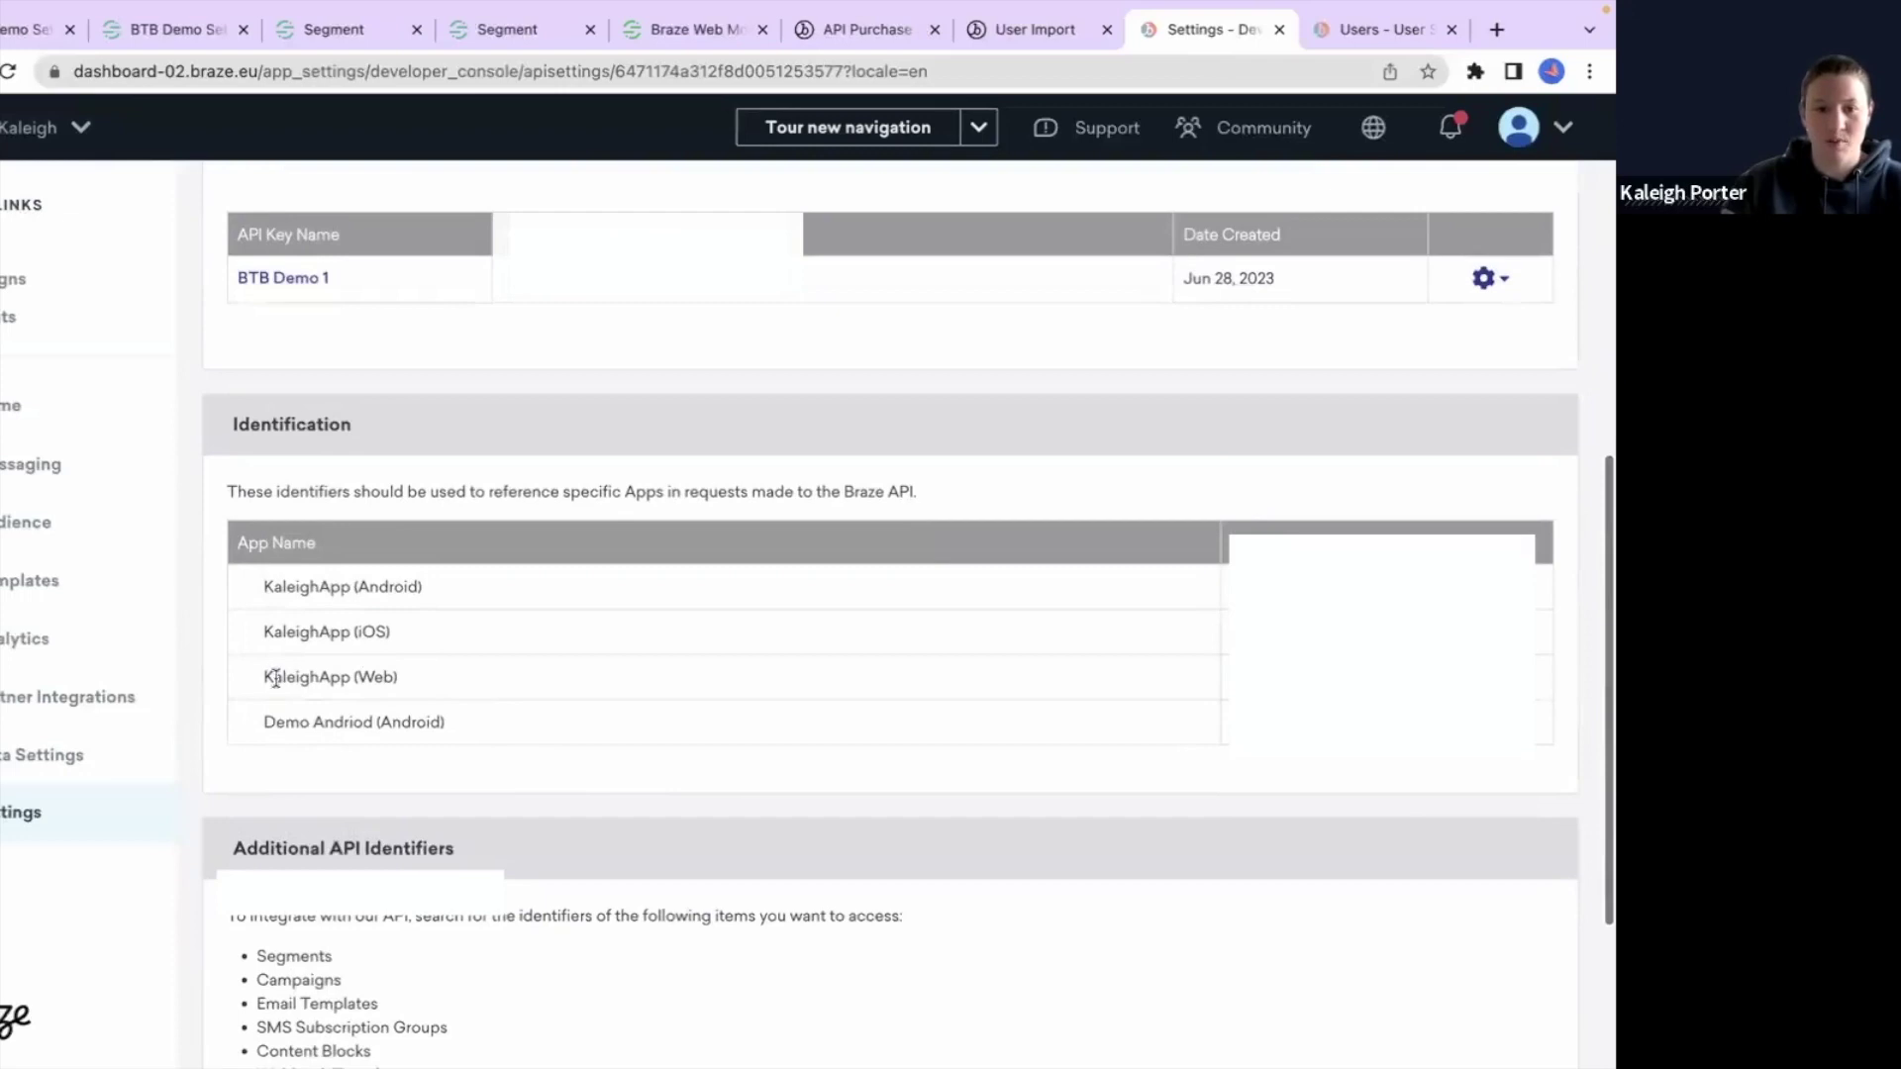
pyautogui.moveTo(263, 677); pyautogui.dragTo(346, 678)
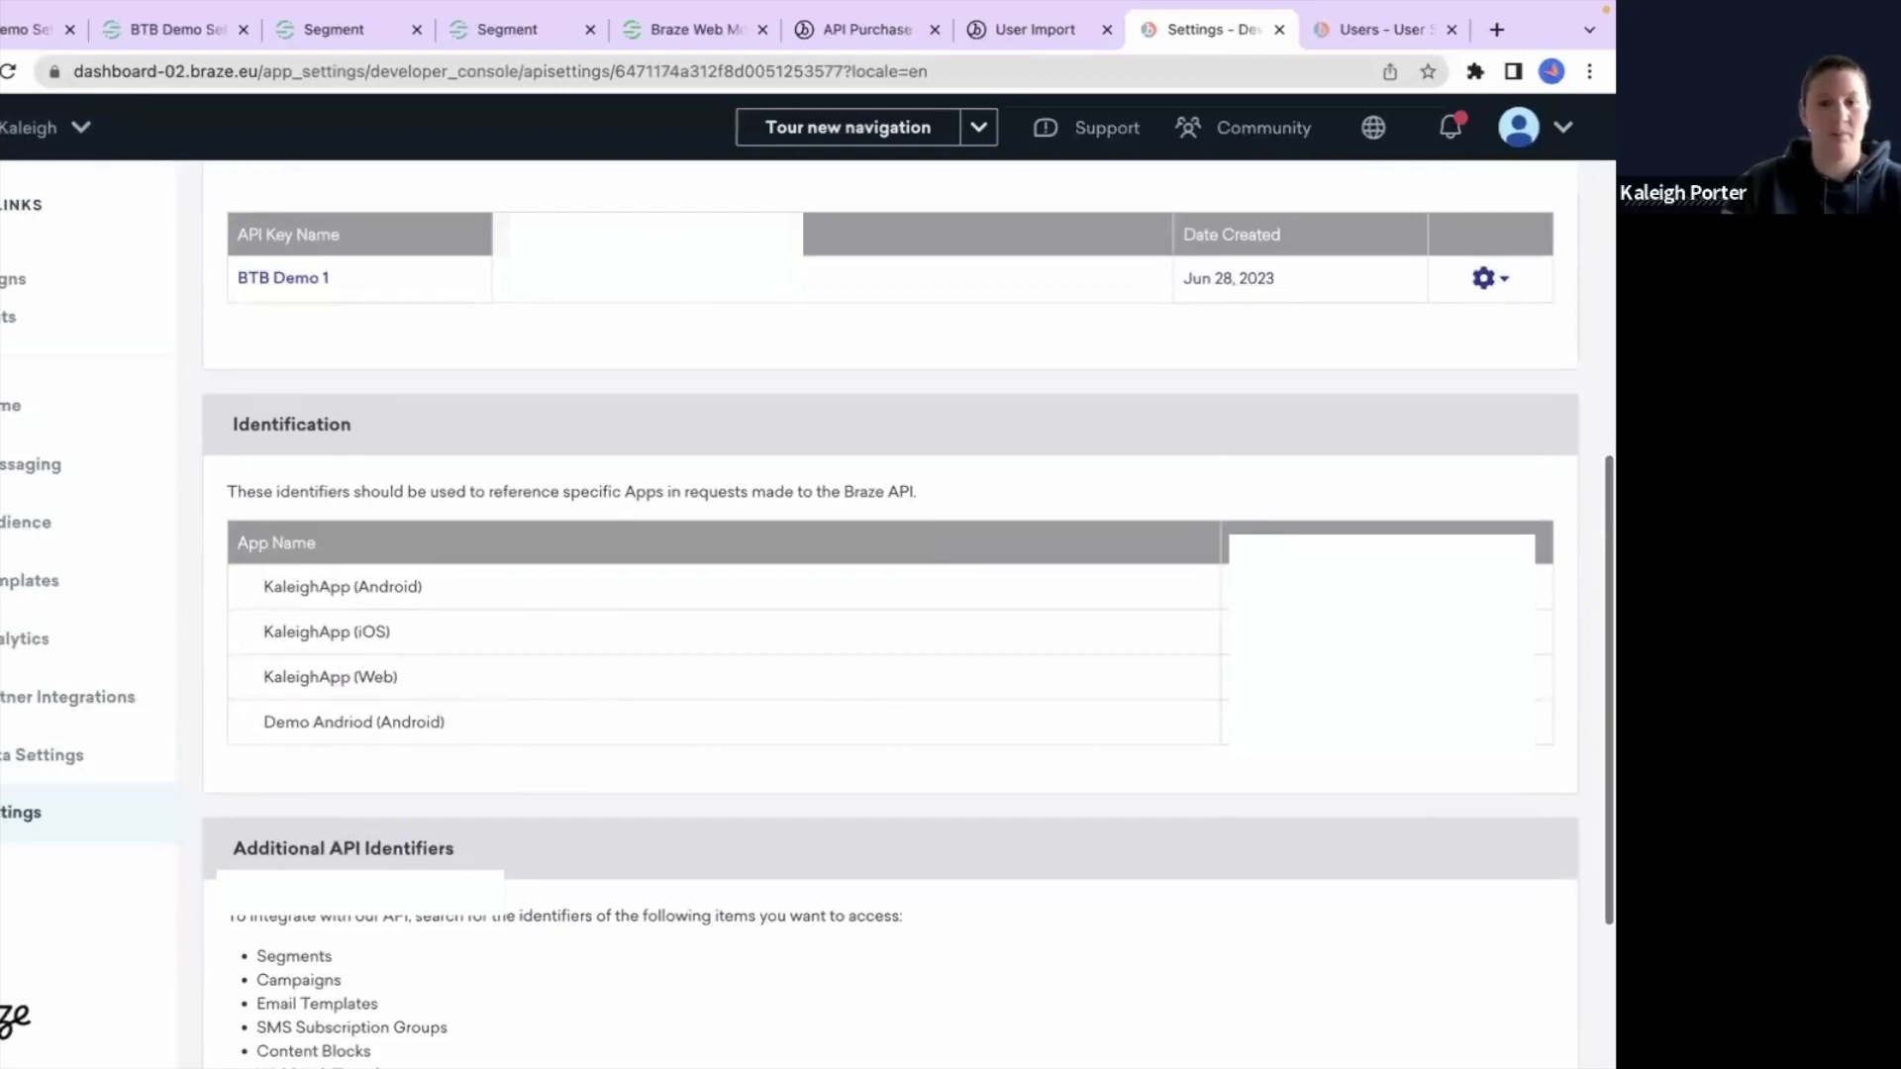
pyautogui.press('super+1')
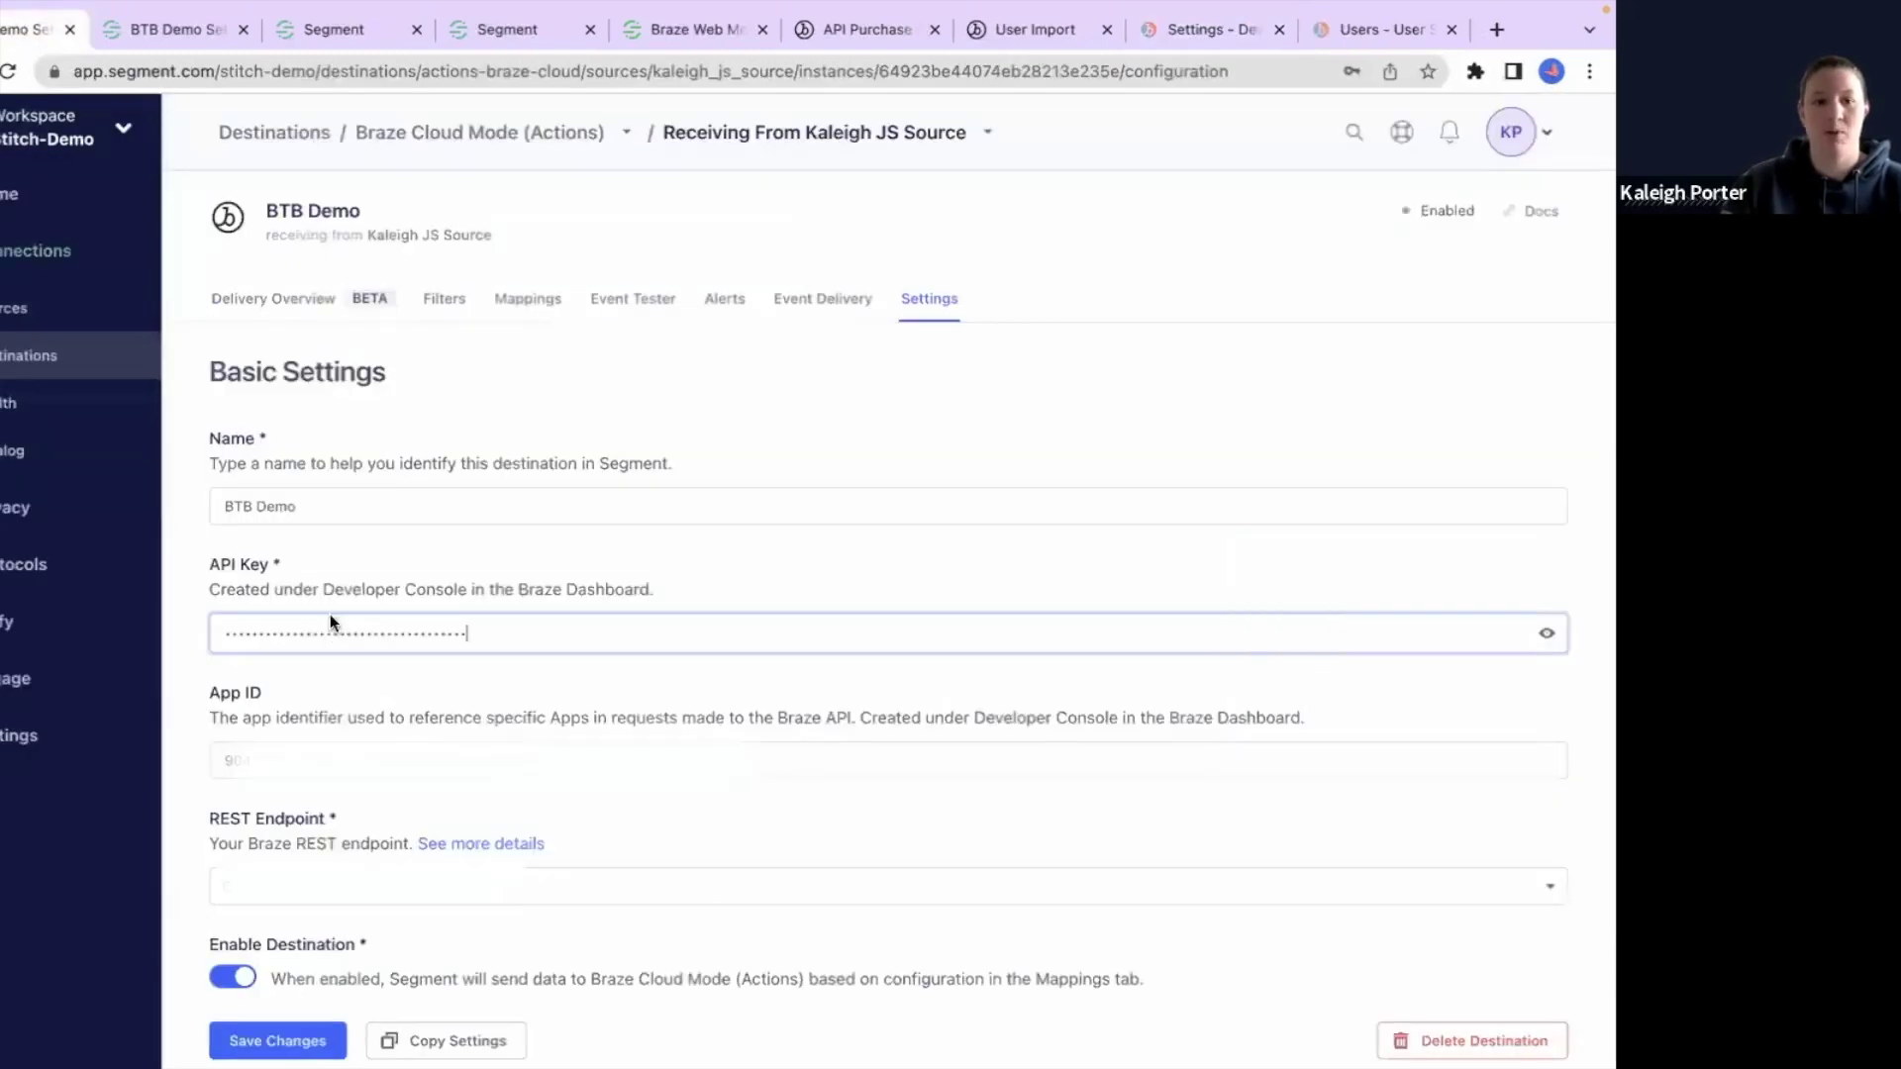
pyautogui.click(528, 748)
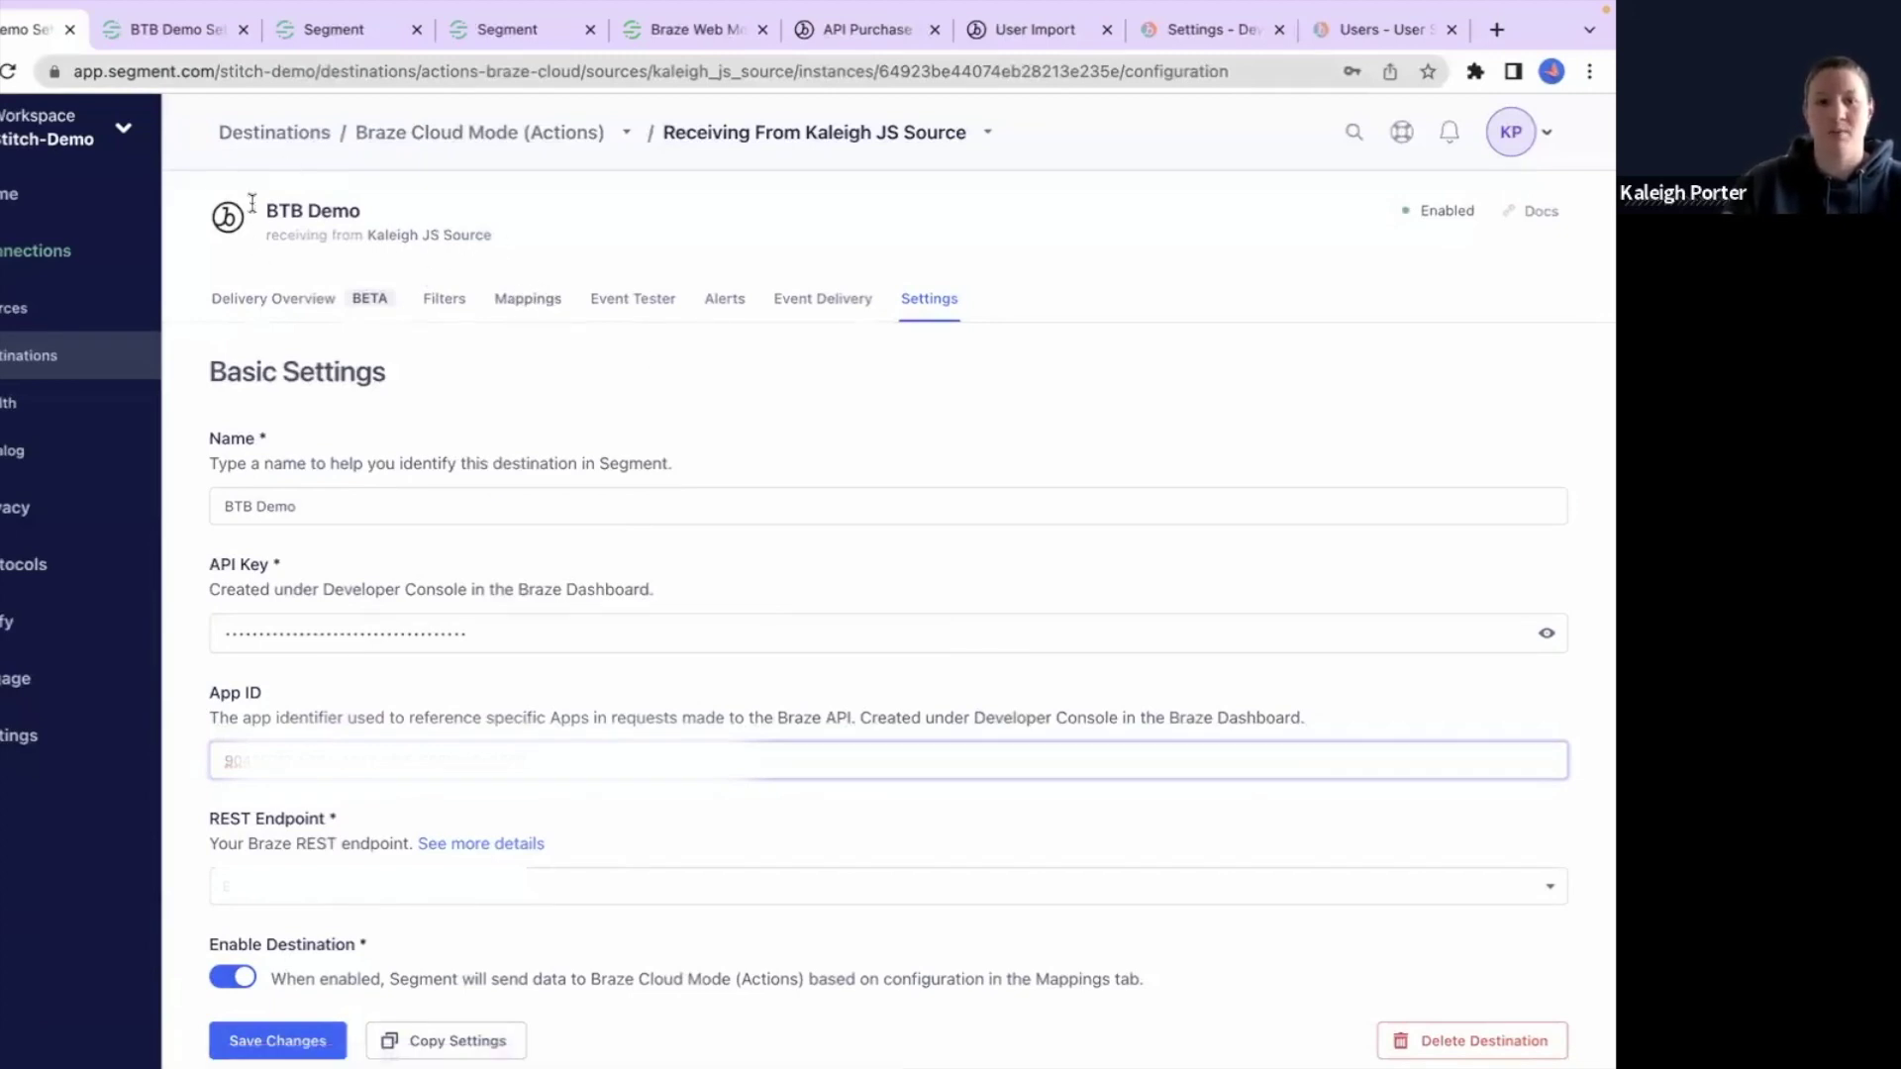
# Step: Open the Track Calls mapping and examine its trigger conditions and the loaded Product Searched test event
pyautogui.click(140, 27)
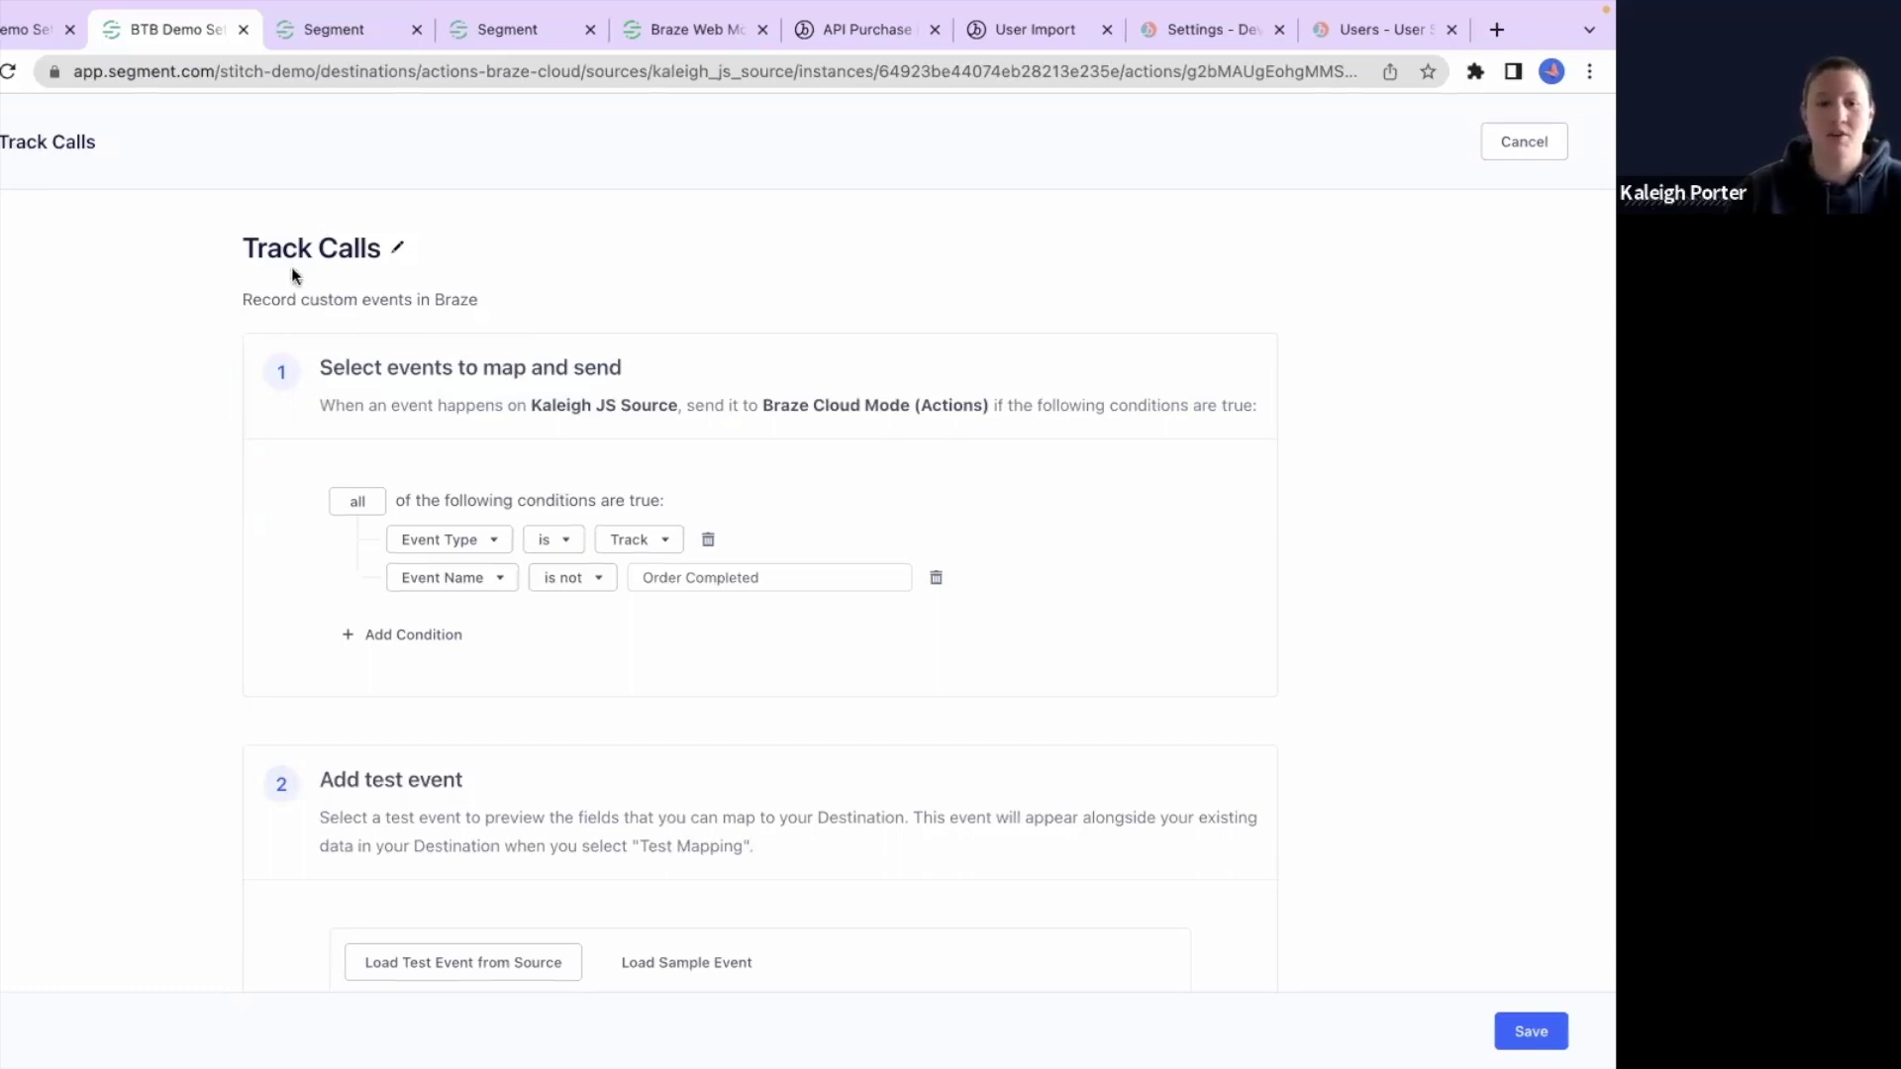
pyautogui.scroll(-1, 562, 367)
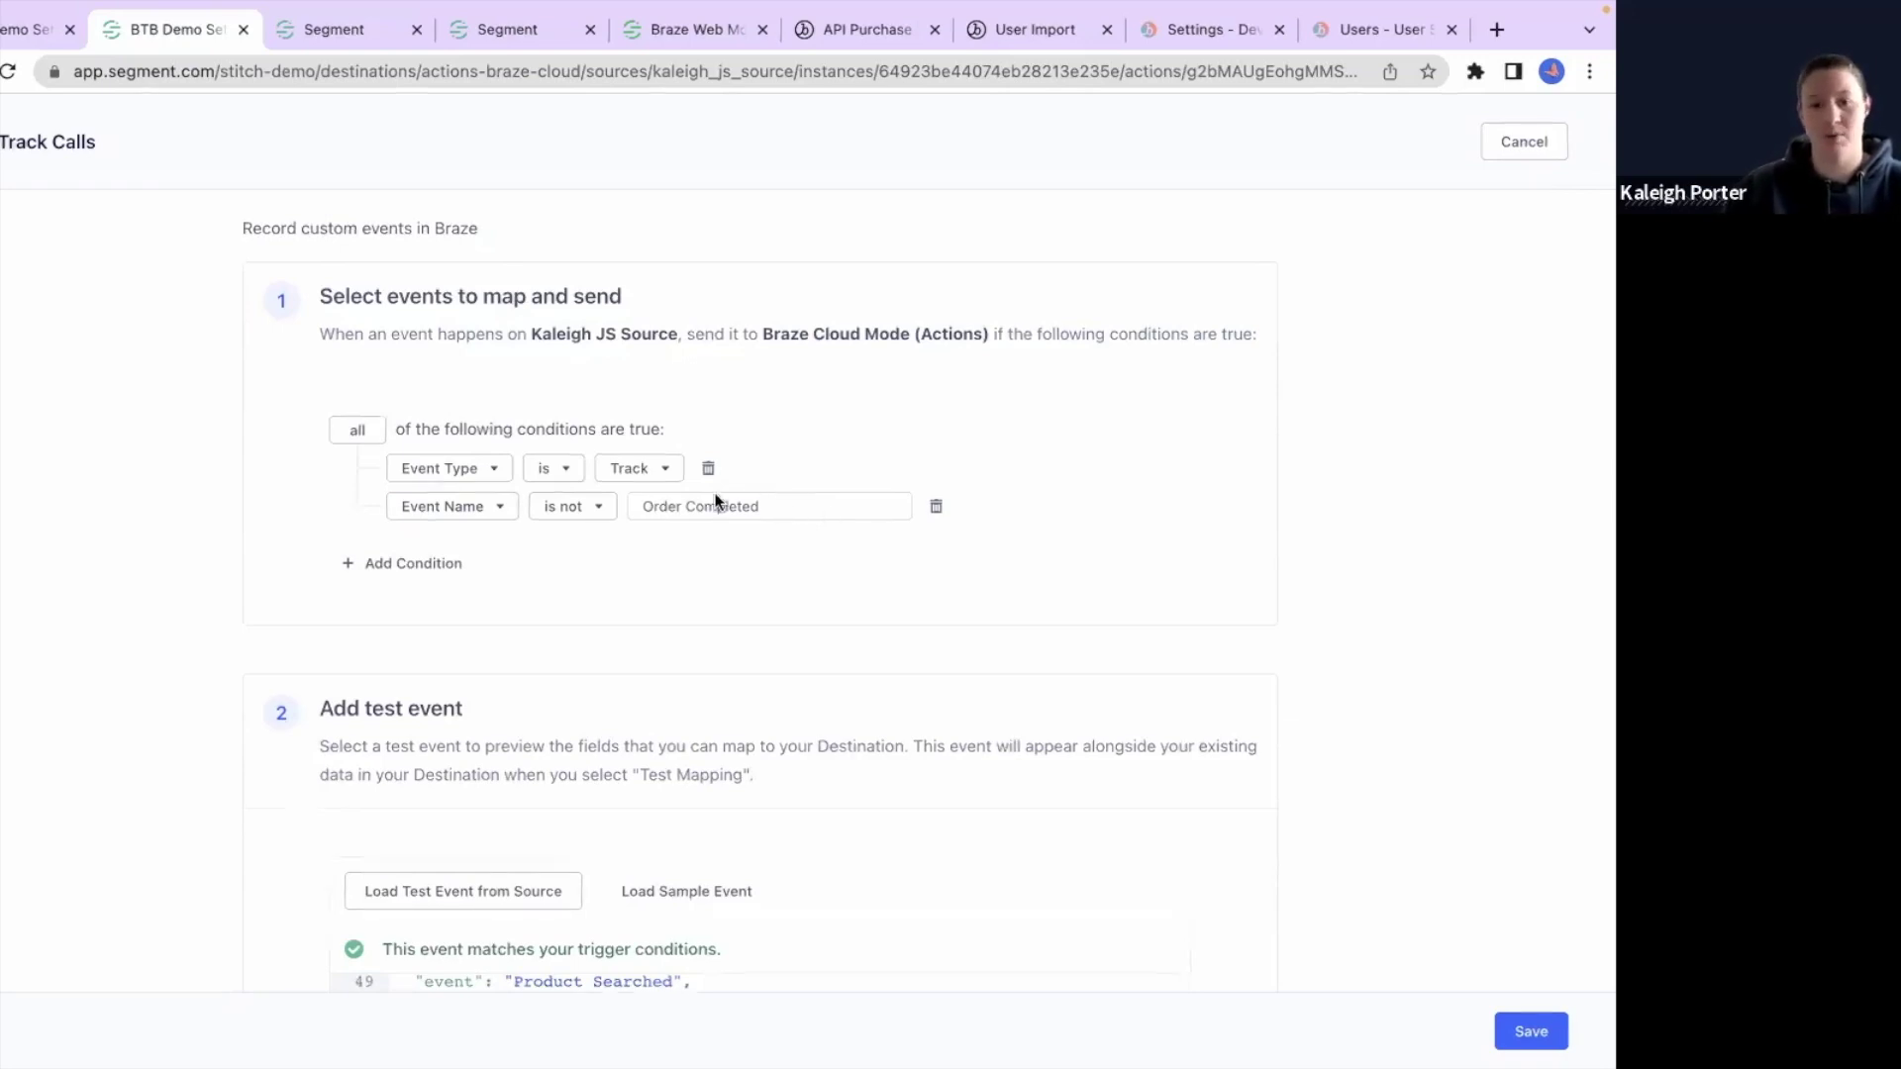
pyautogui.scroll(-2, 719, 495)
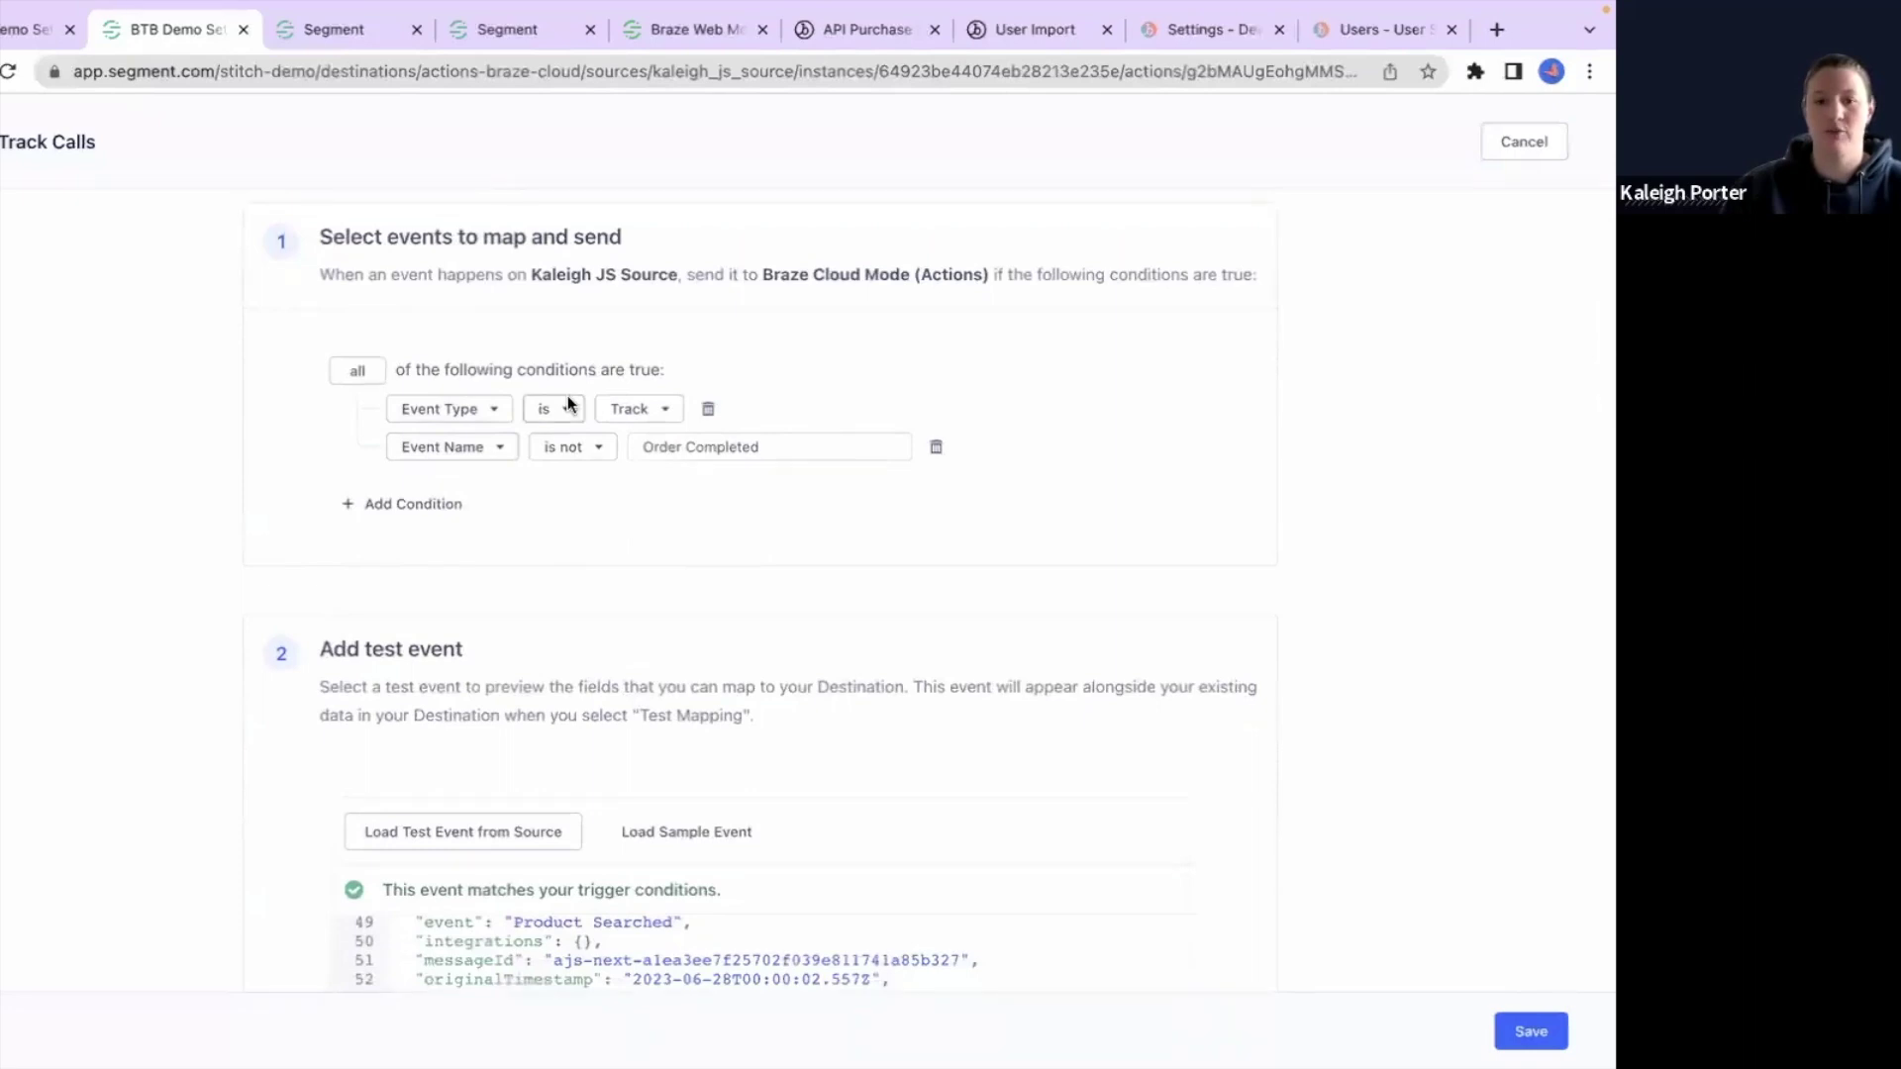
pyautogui.scroll(-2, 567, 395)
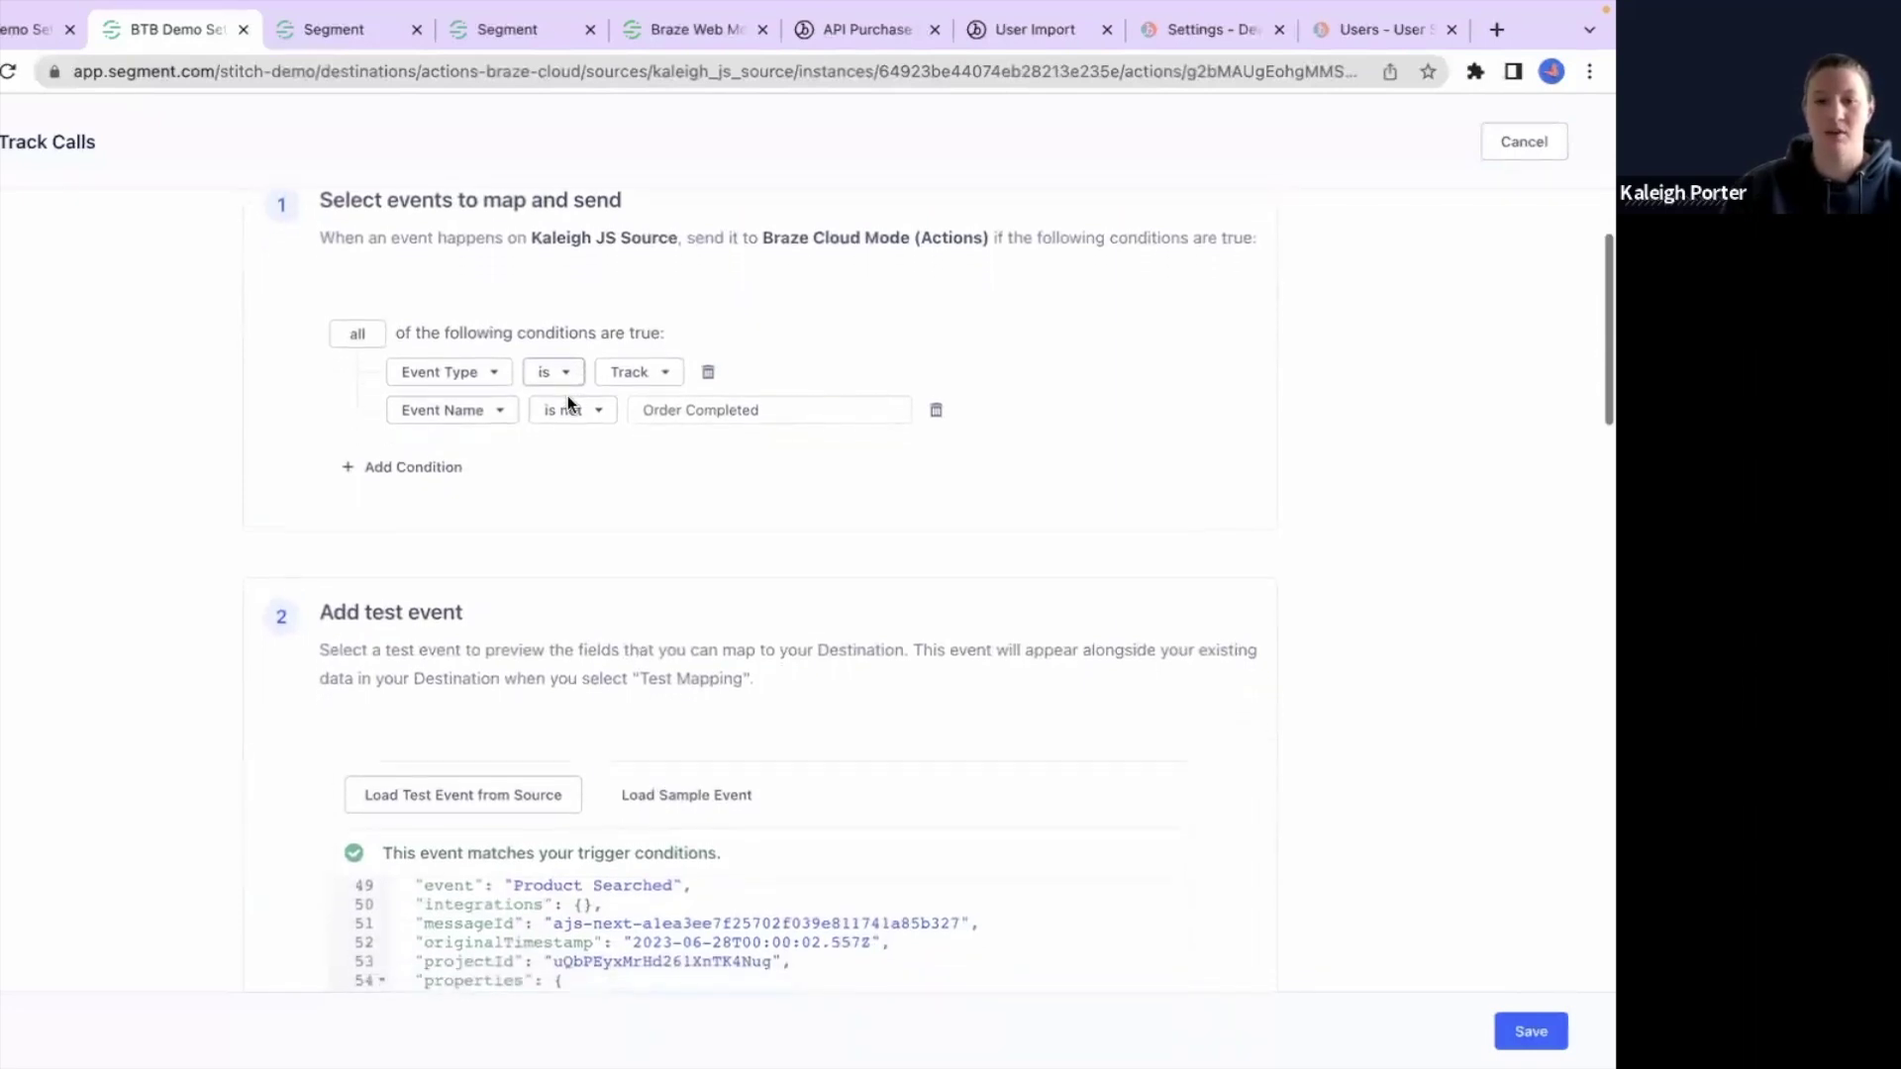
pyautogui.scroll(-3, 568, 395)
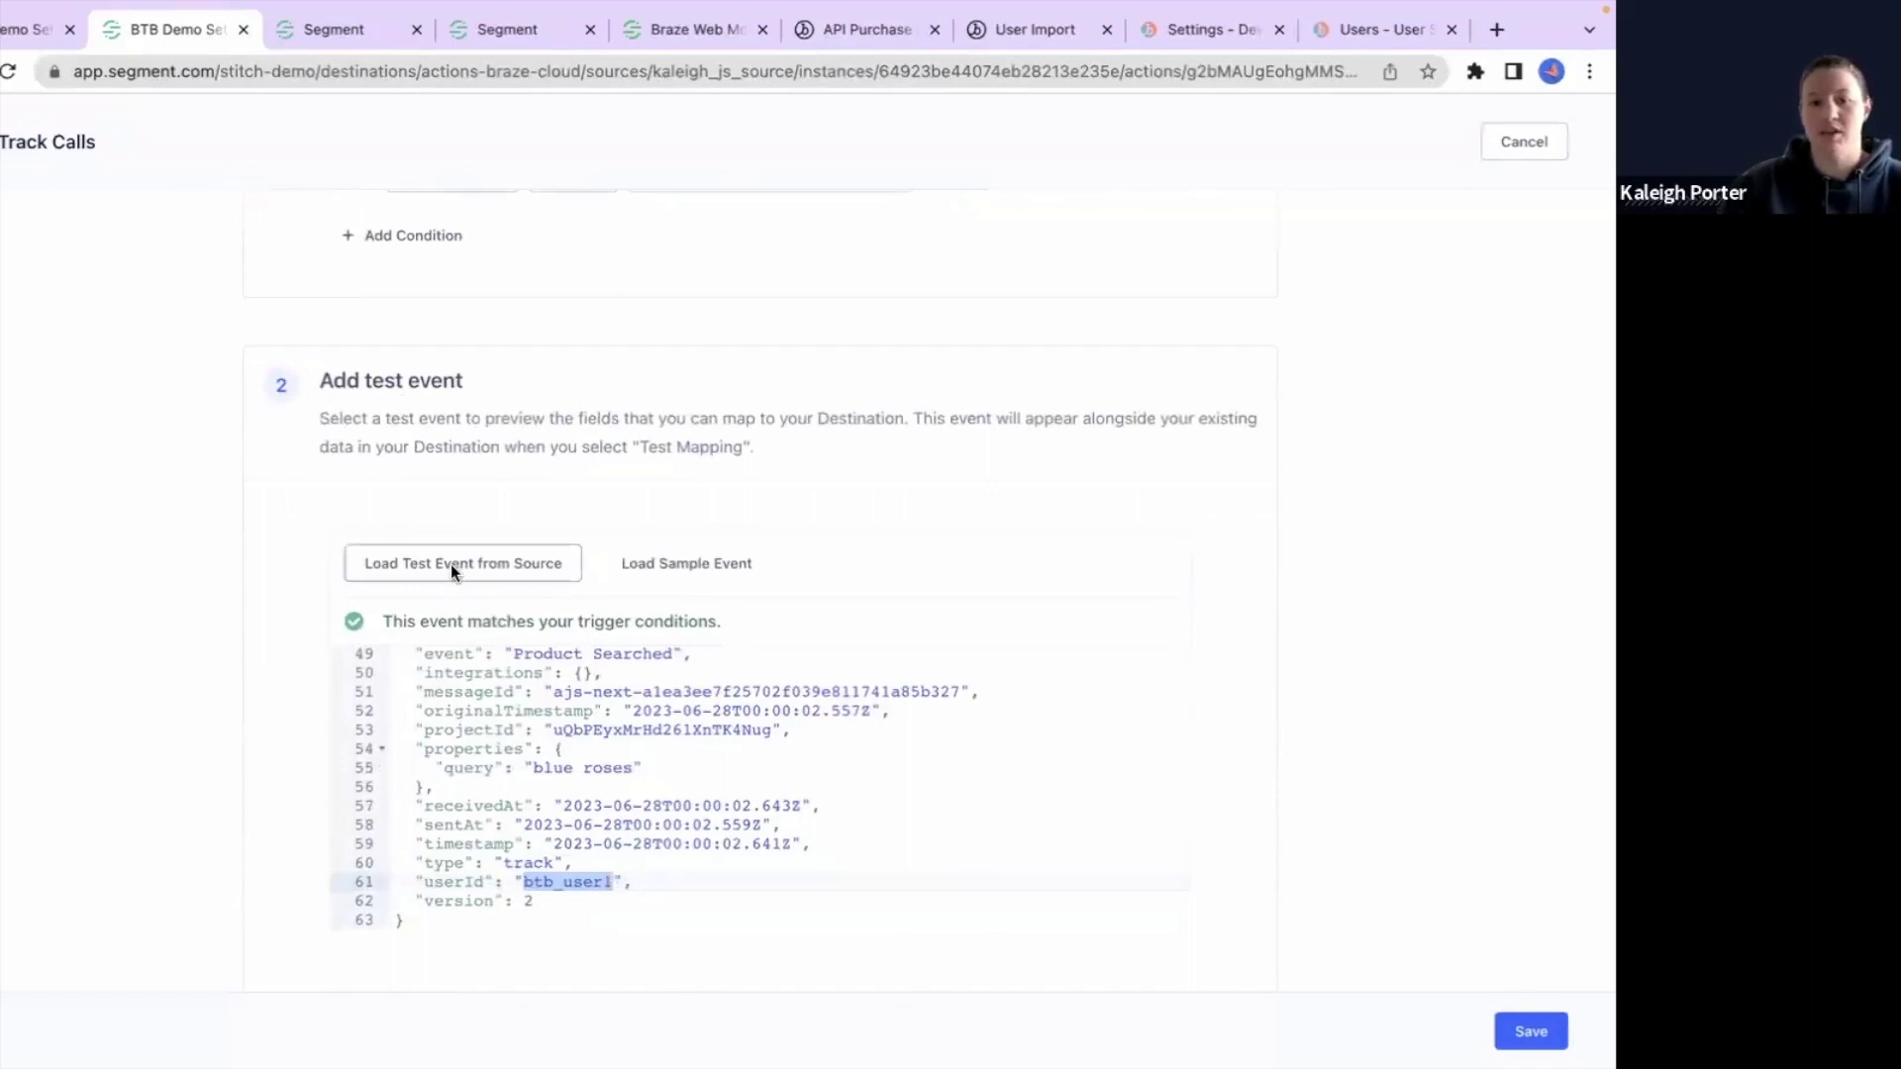
pyautogui.scroll(-1, 479, 565)
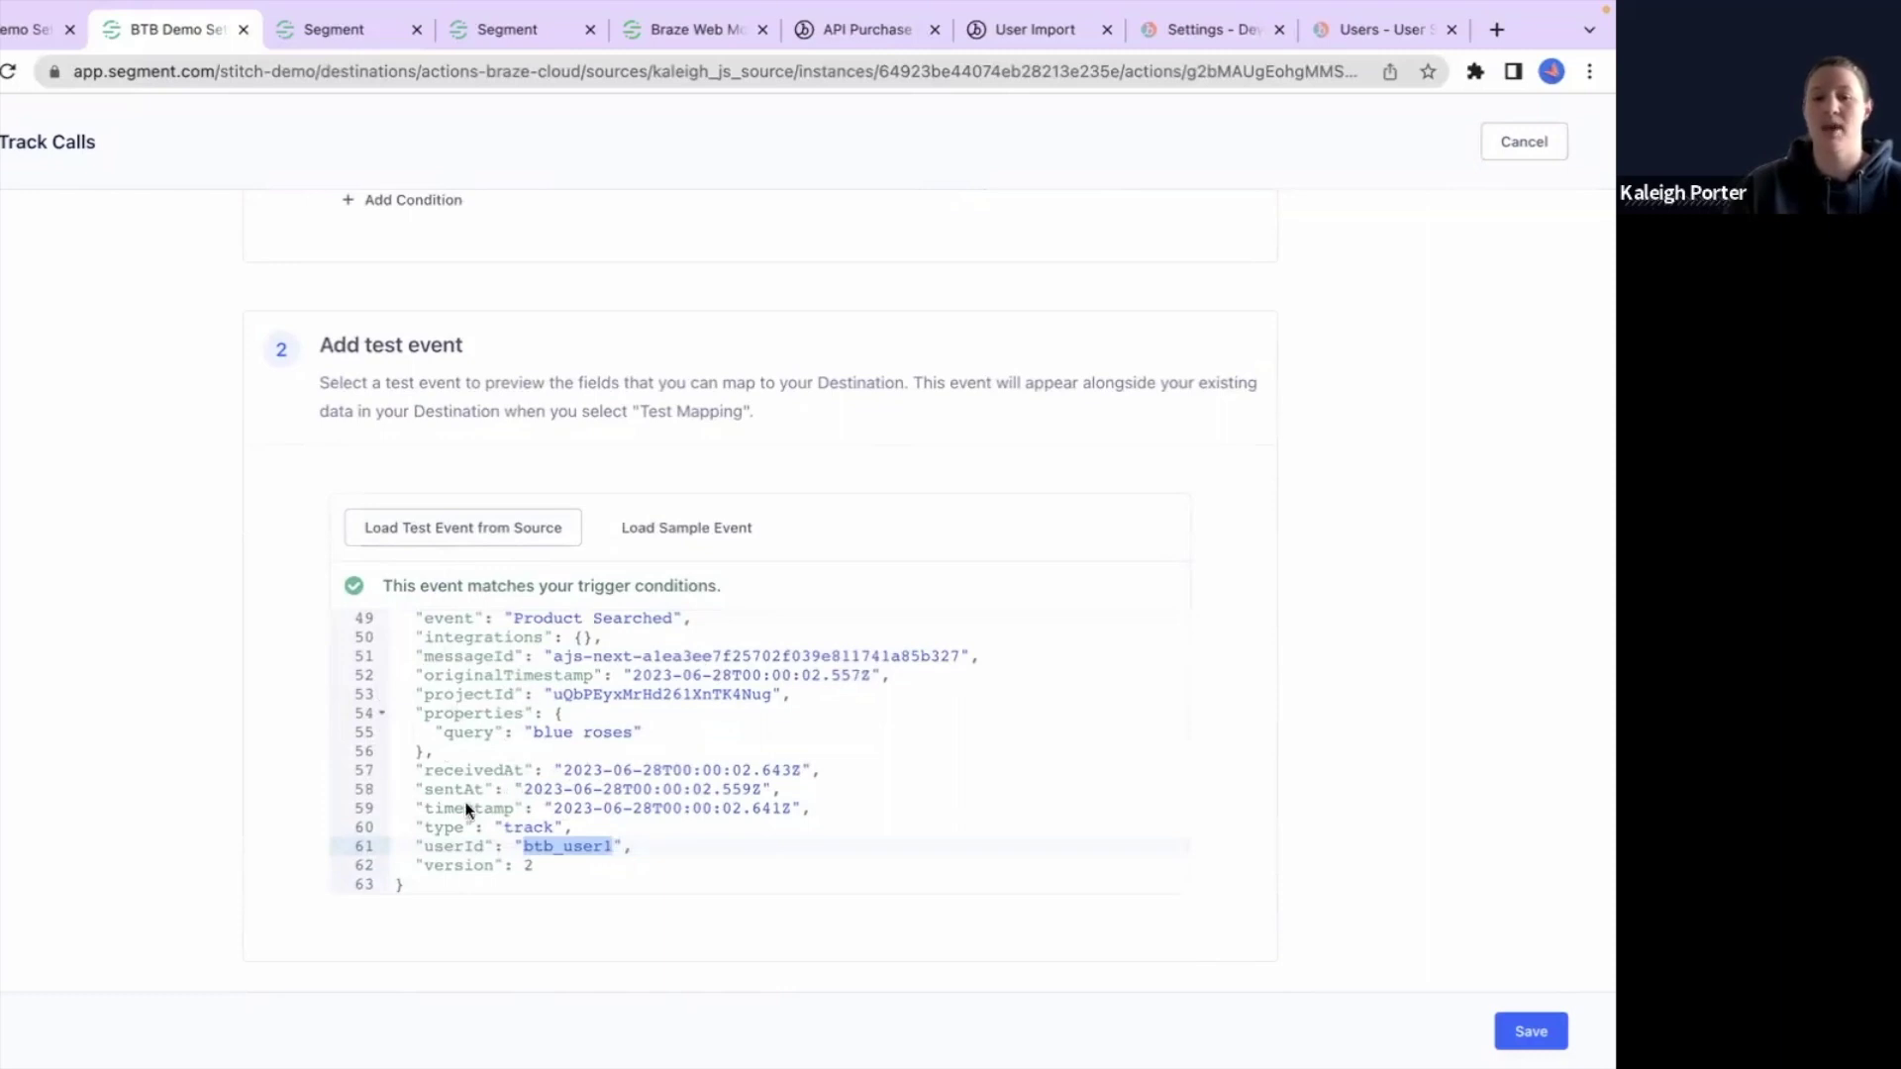
pyautogui.scroll(2, 475, 665)
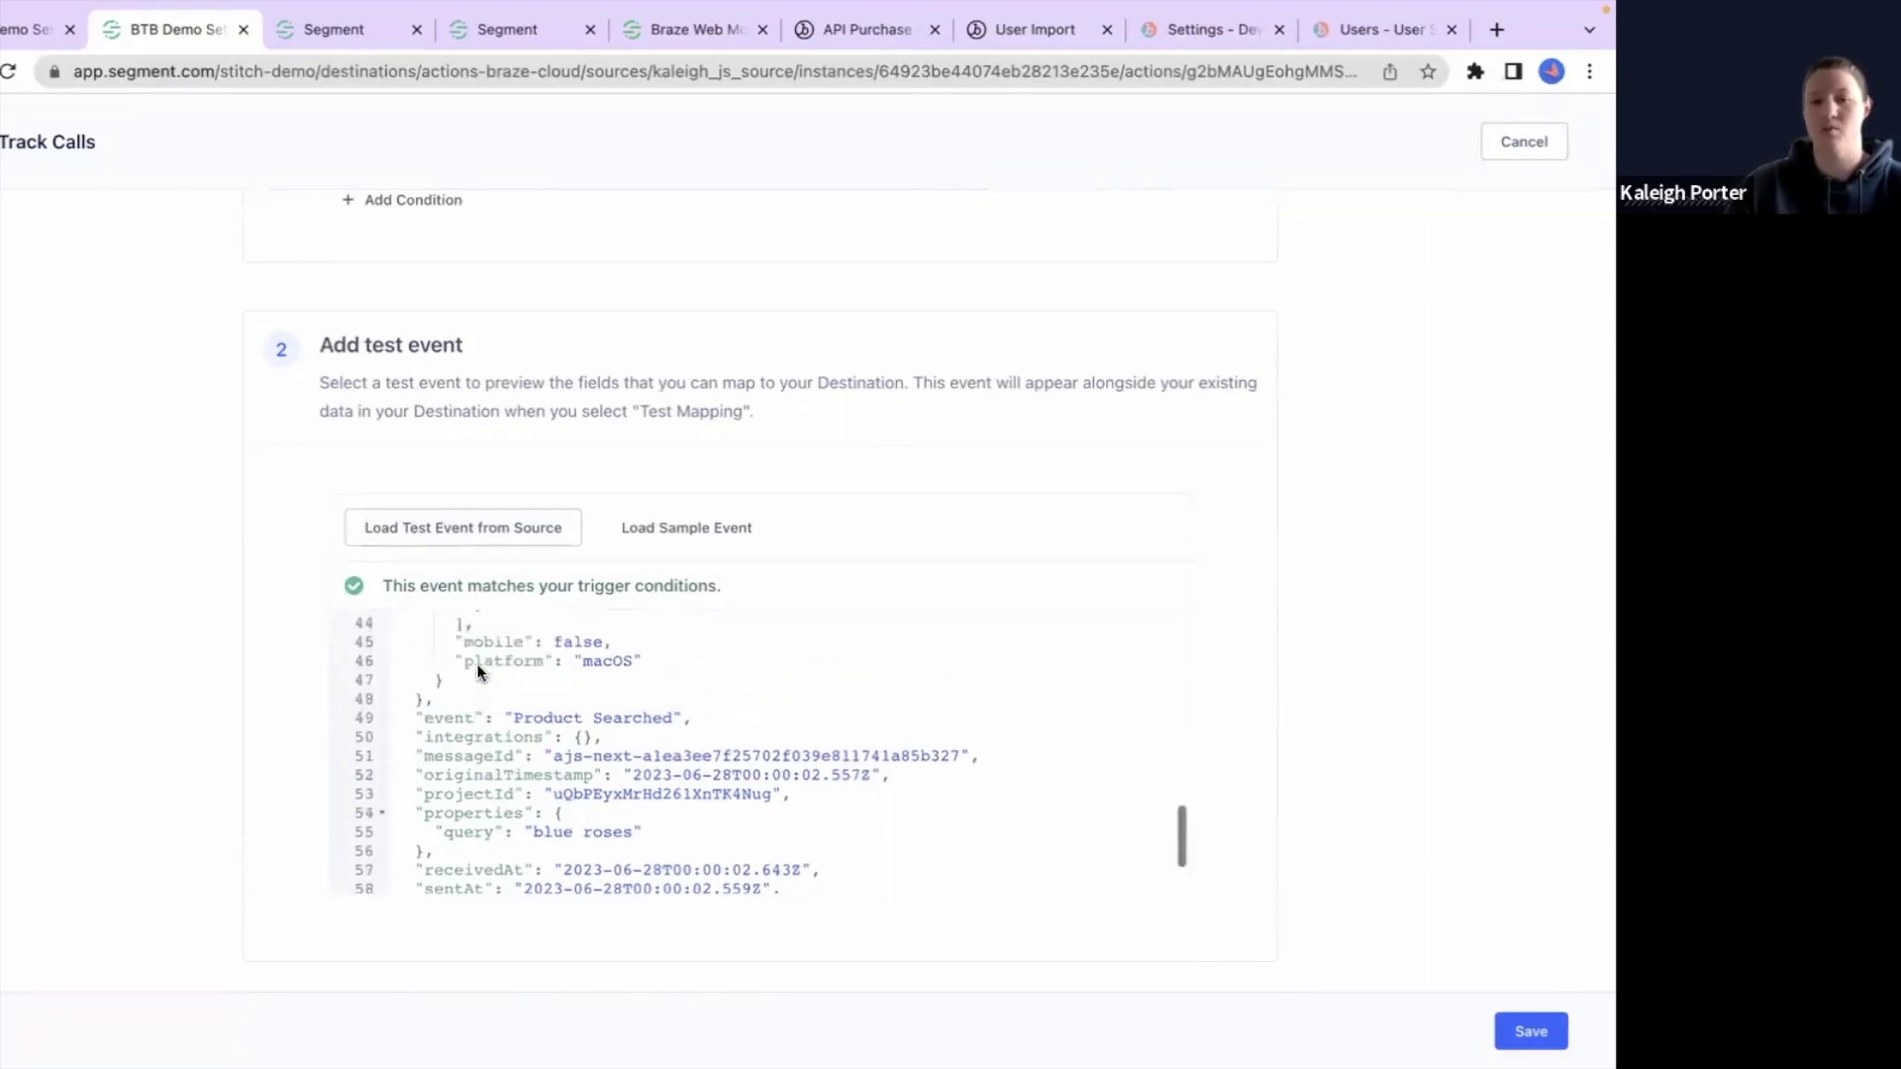
pyautogui.scroll(-2, 241, 637)
# Step: Examine how the Track Calls mapping assigns source fields to Braze fields, from Event Name through Batch Data to Braze
pyautogui.scroll(-5, 242, 627)
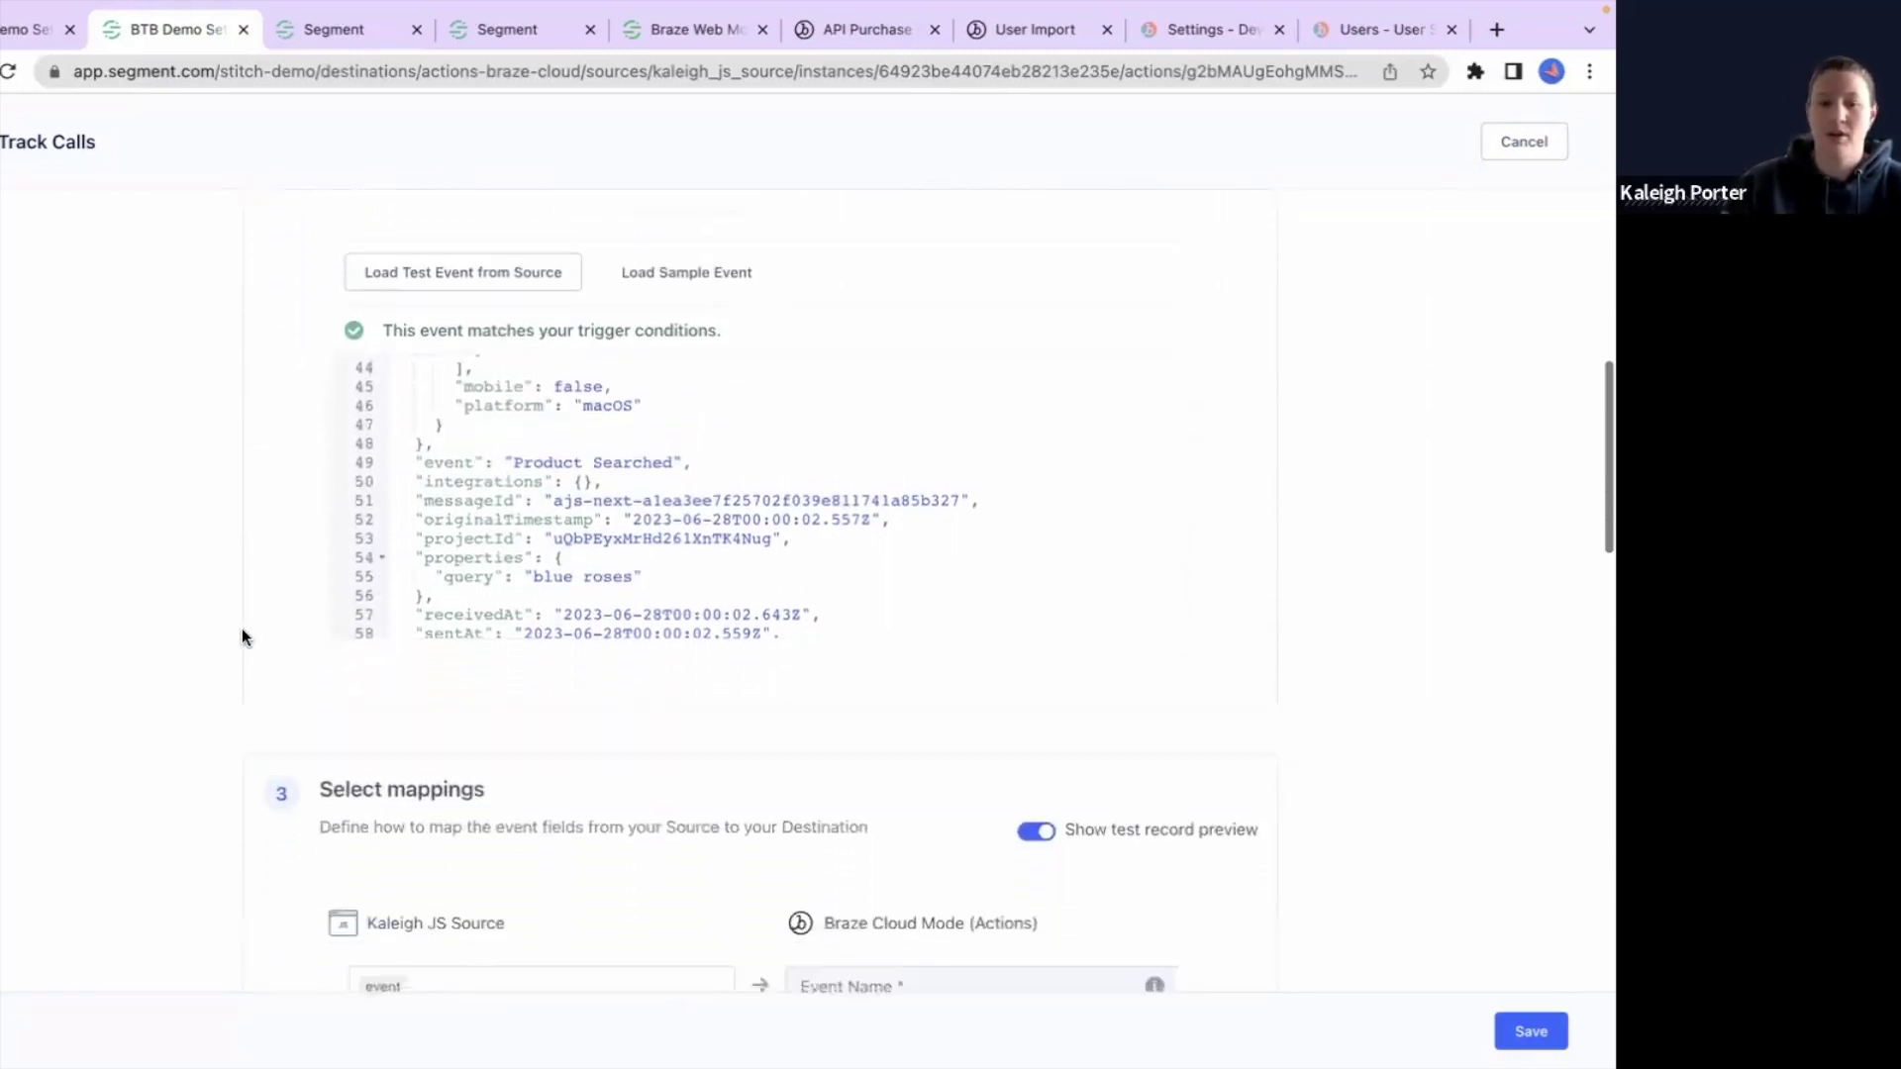
pyautogui.scroll(-1, 224, 580)
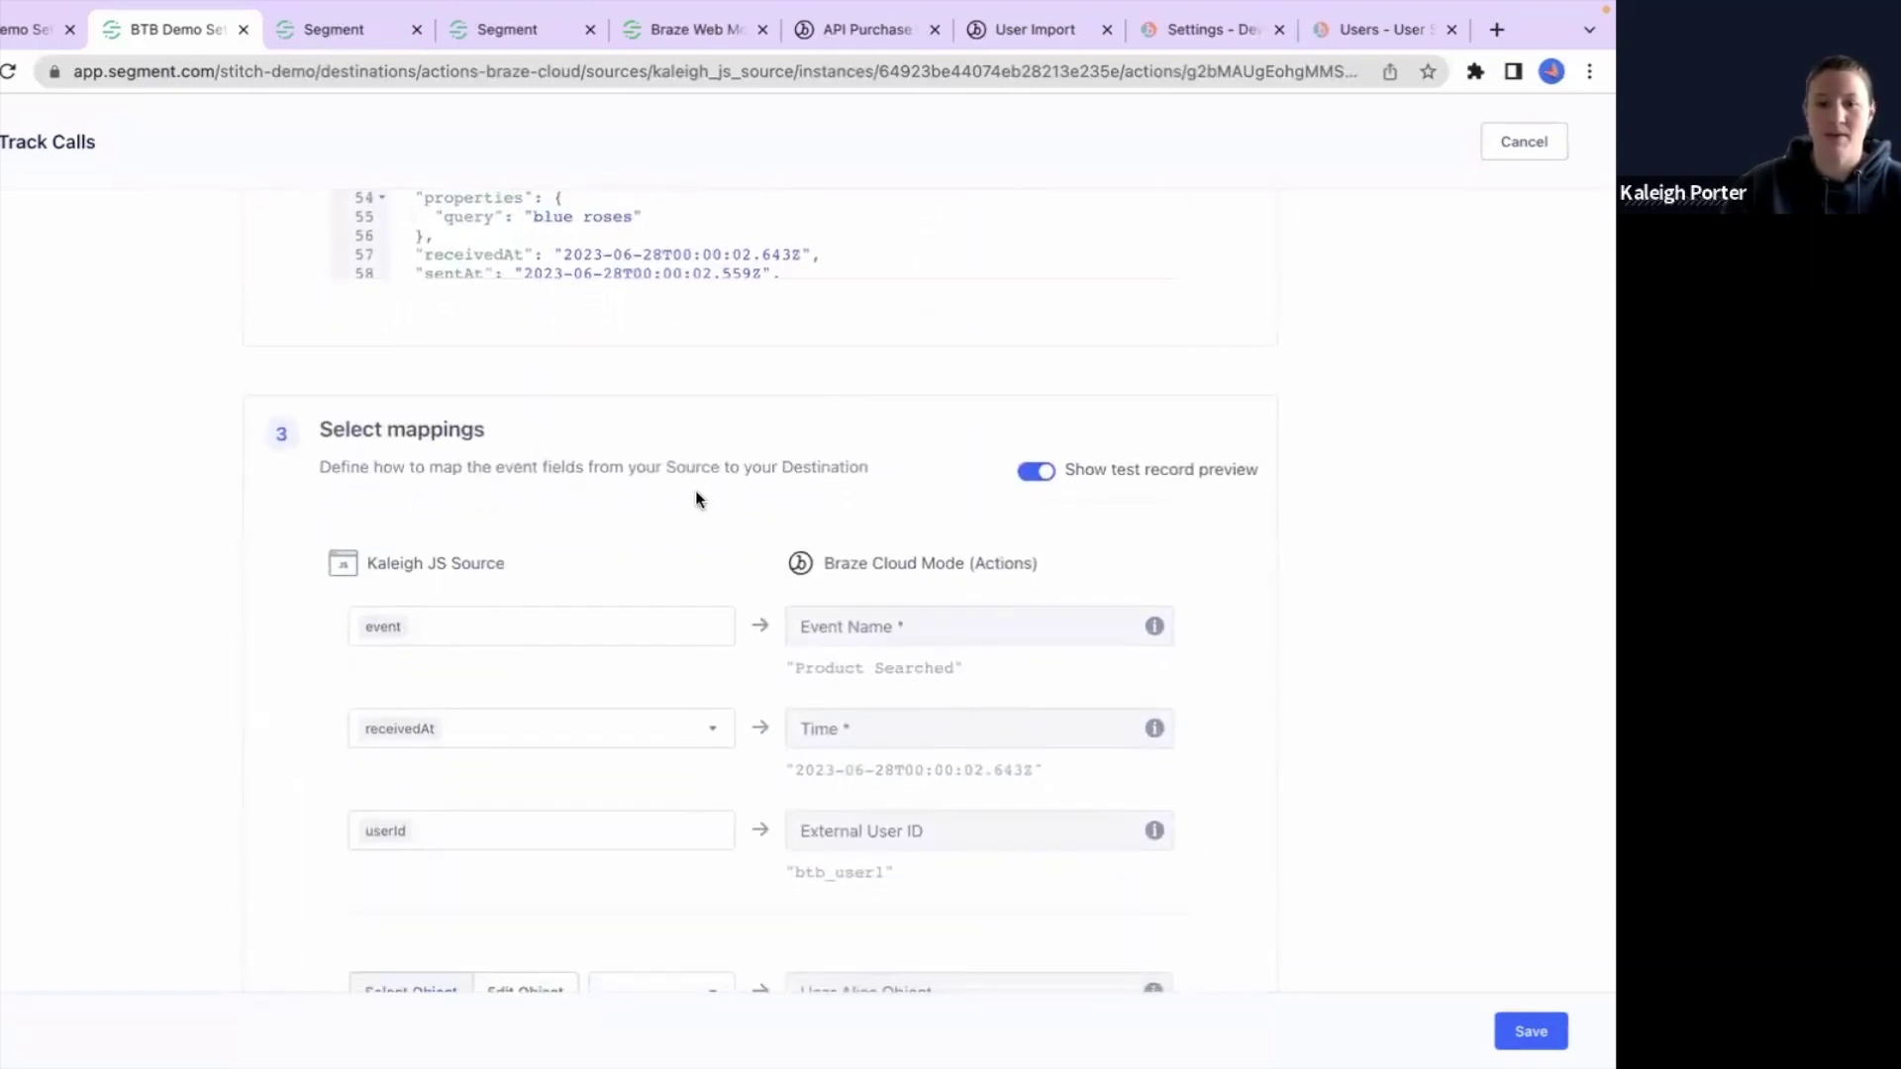
pyautogui.scroll(-2, 693, 498)
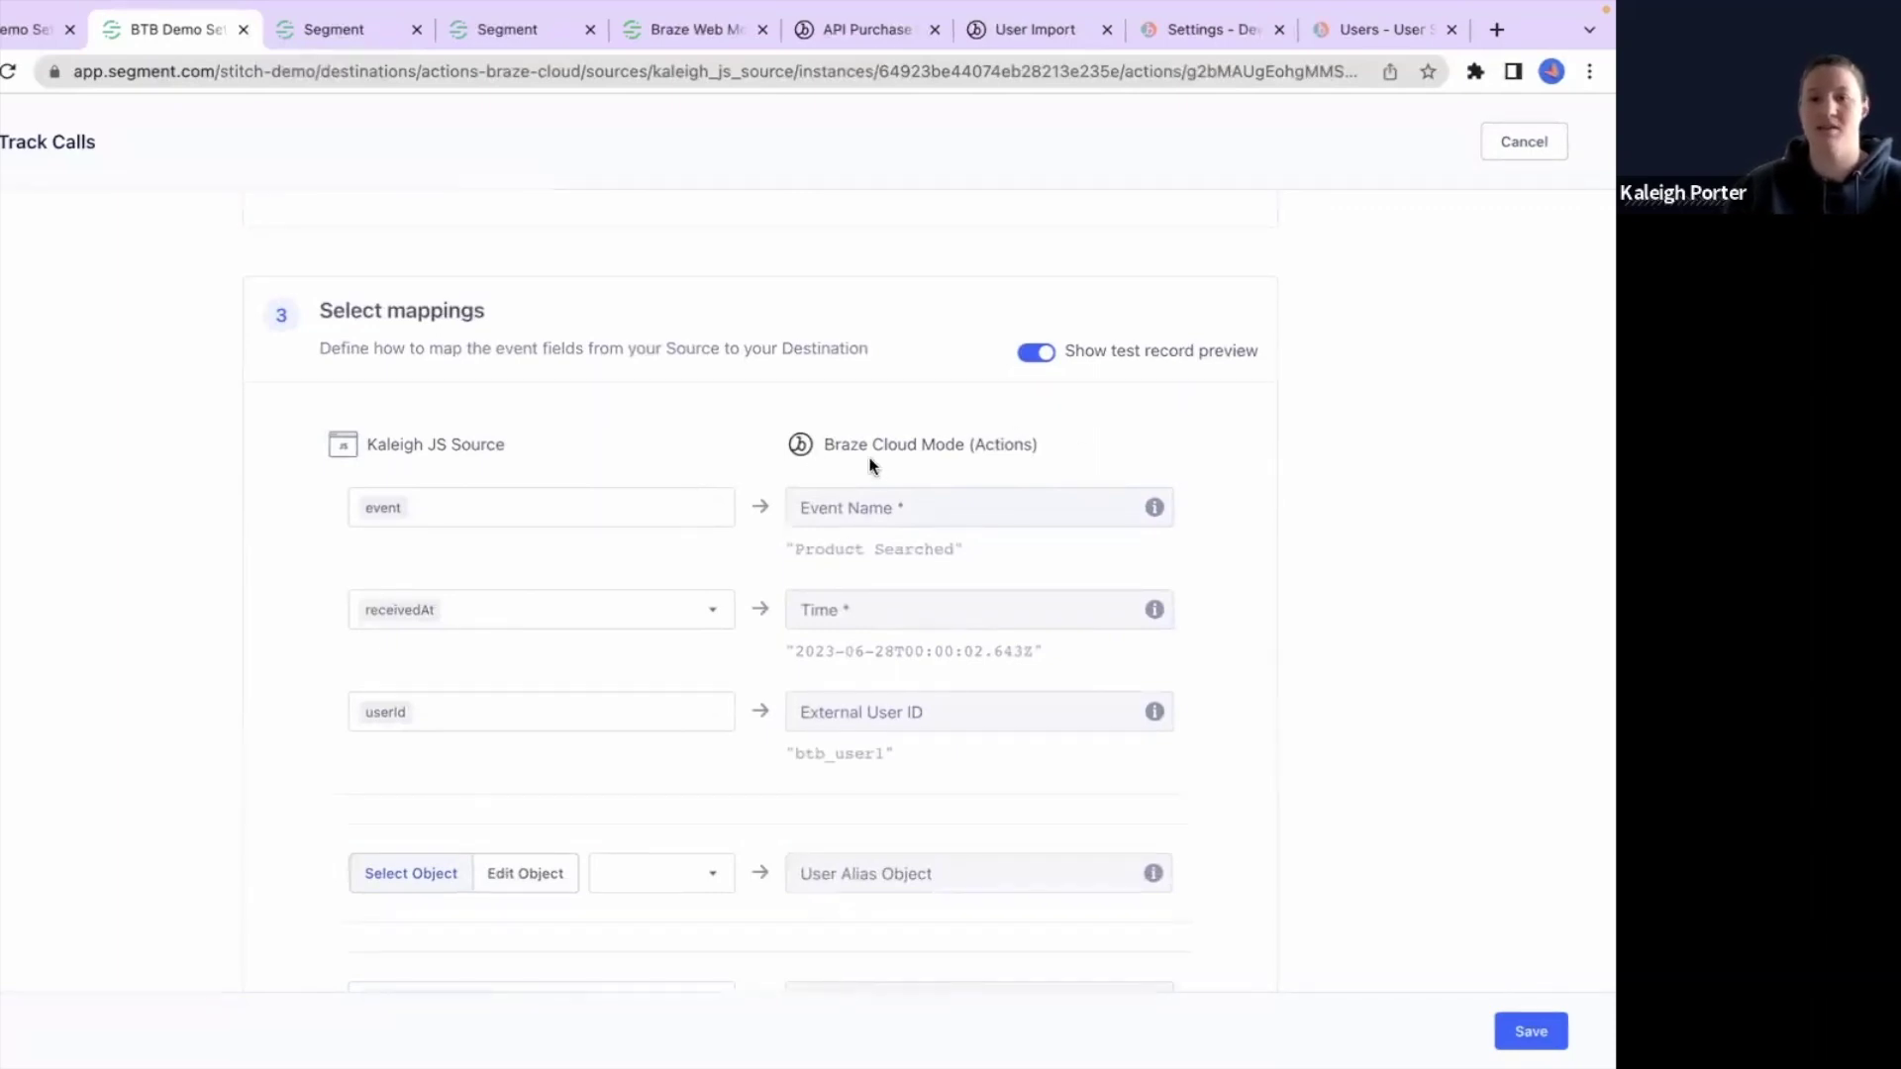
pyautogui.scroll(-2, 574, 541)
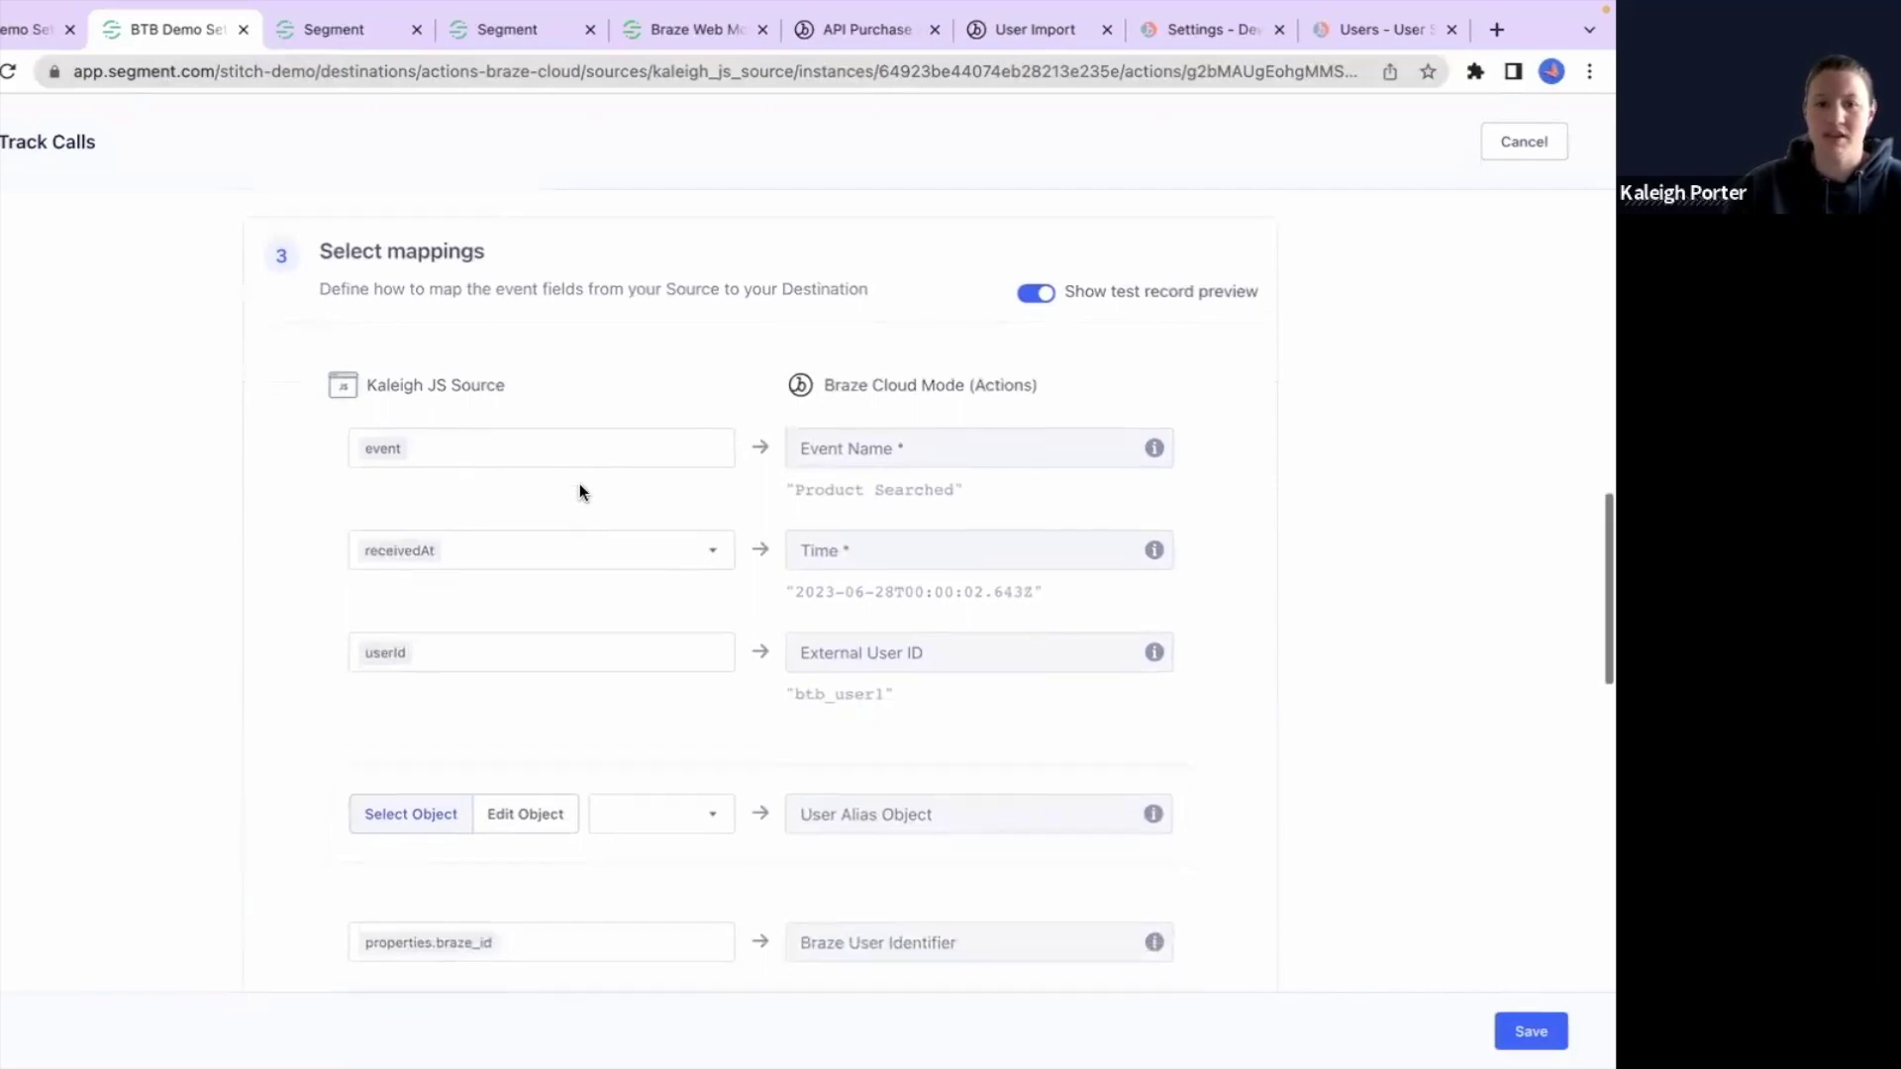
pyautogui.scroll(-1, 554, 471)
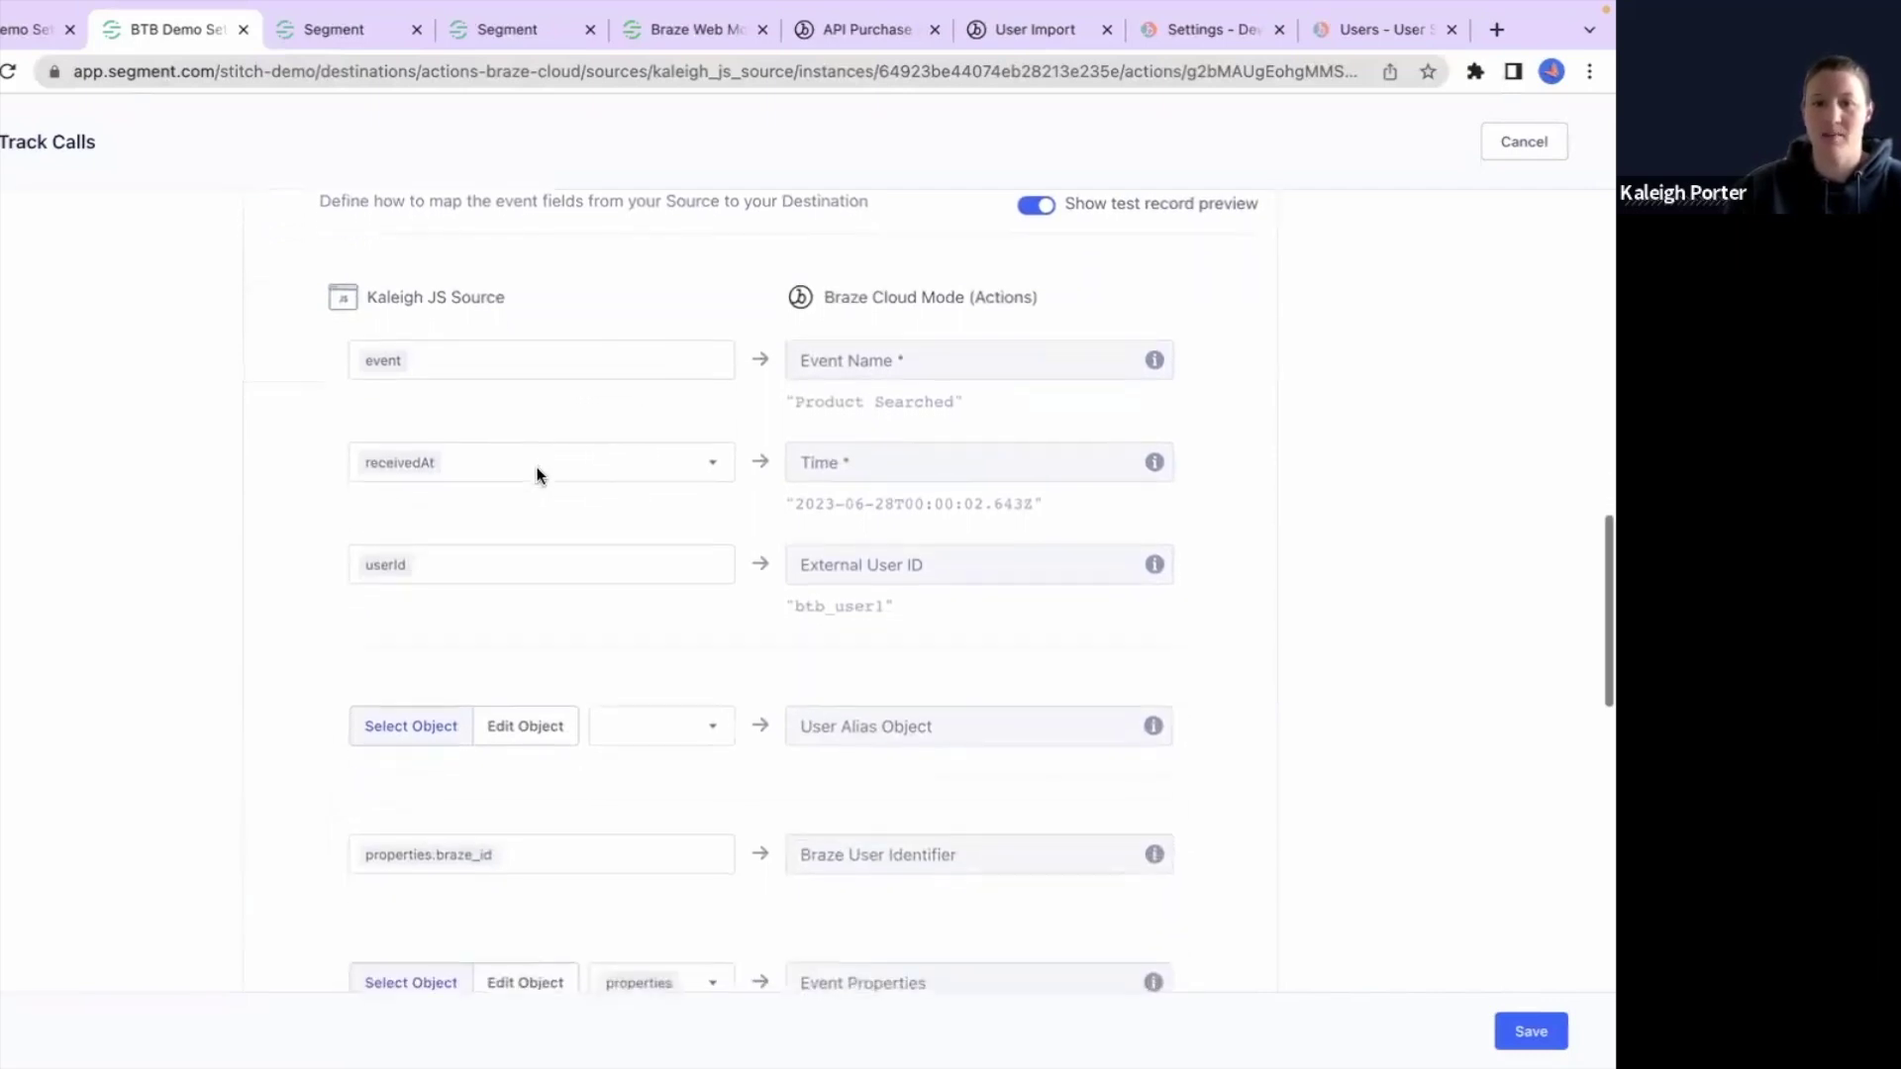
pyautogui.scroll(-2, 679, 505)
pyautogui.click(634, 466)
pyautogui.click(323, 370)
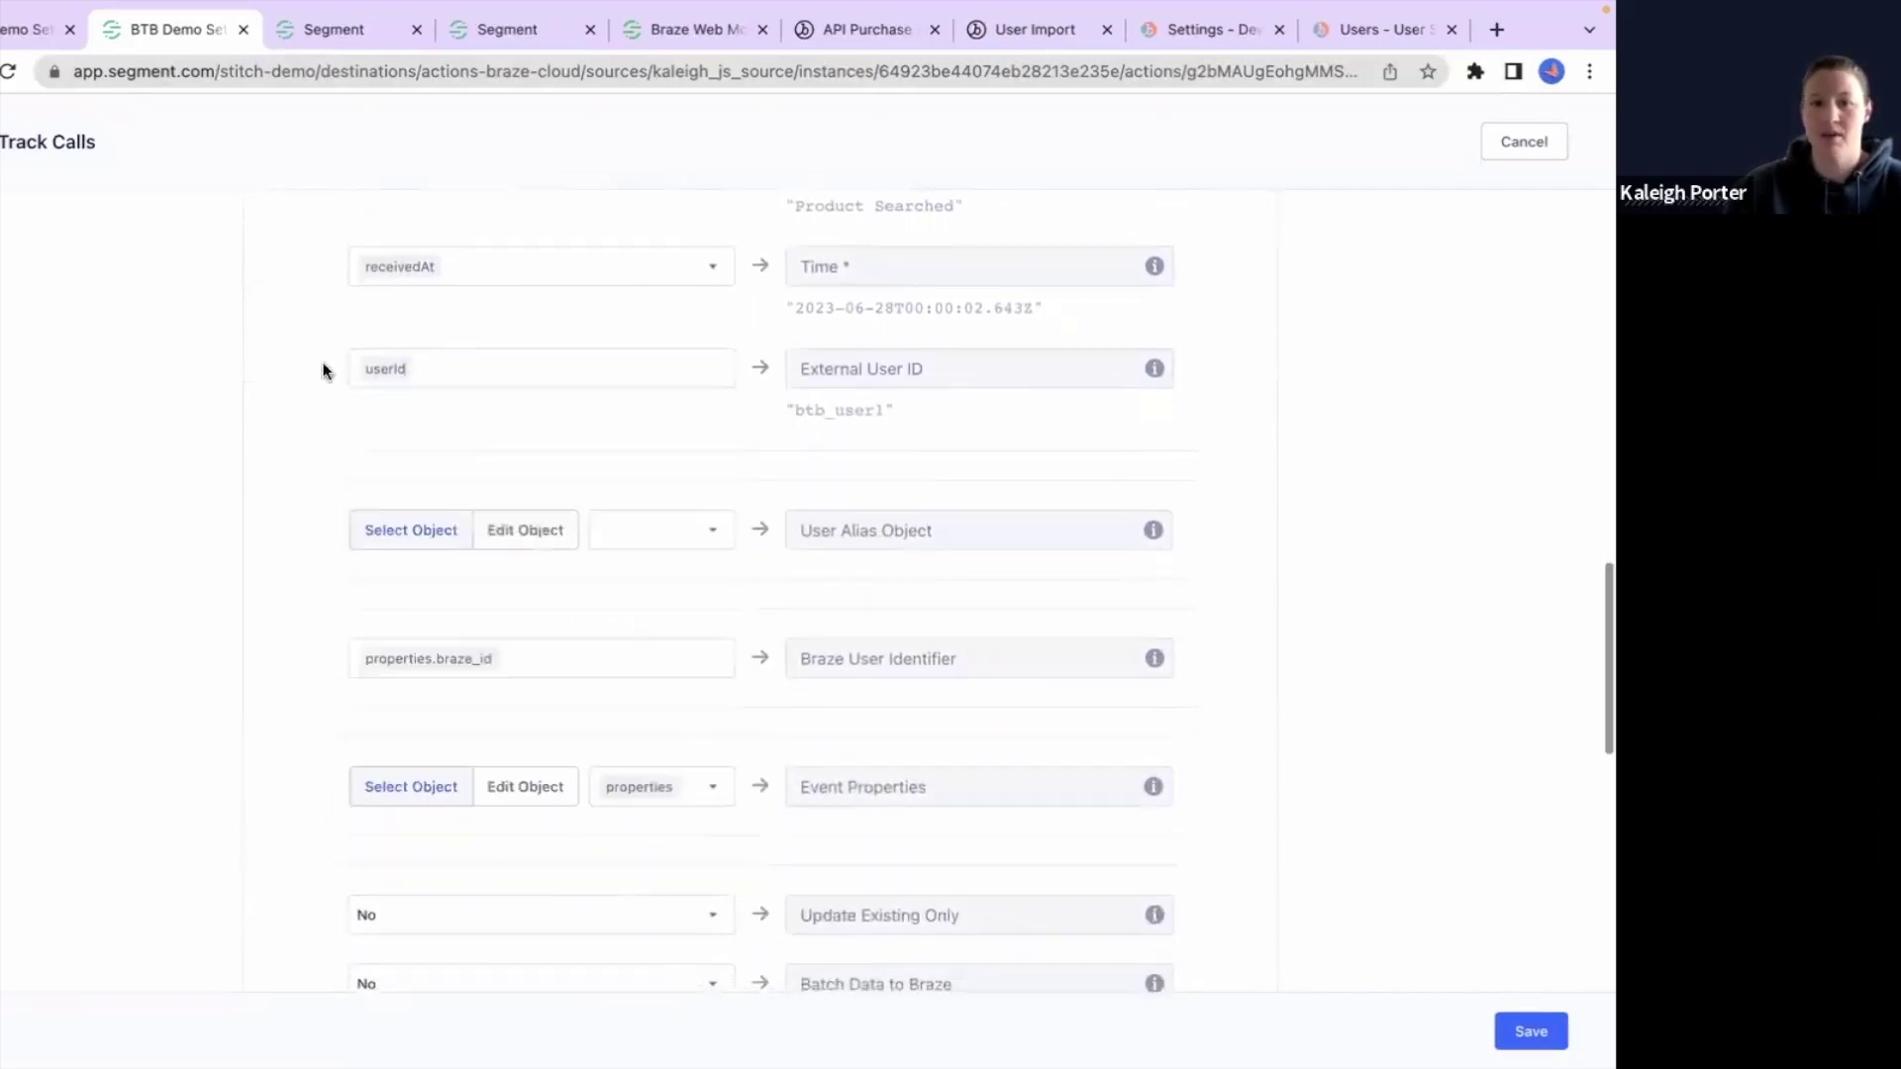
pyautogui.scroll(-1, 560, 420)
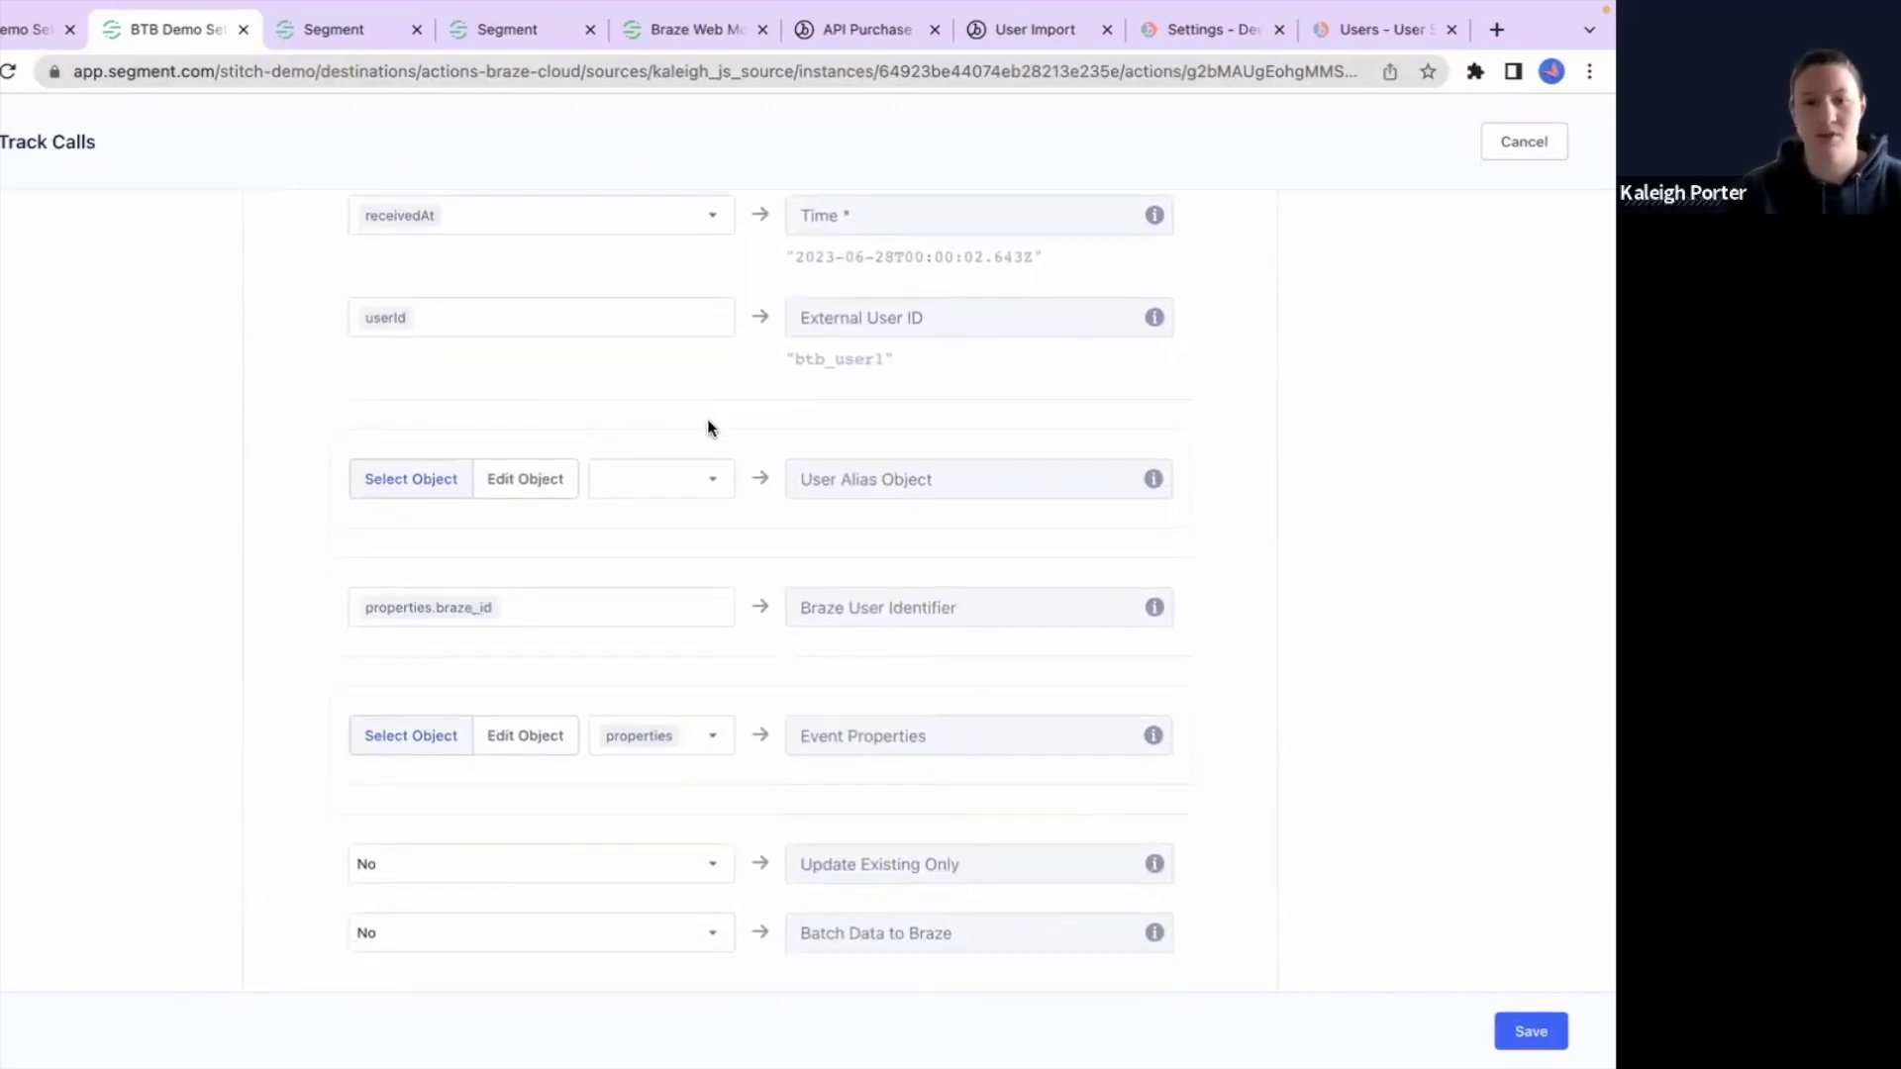
pyautogui.scroll(-1, 695, 419)
pyautogui.scroll(-5, 633, 515)
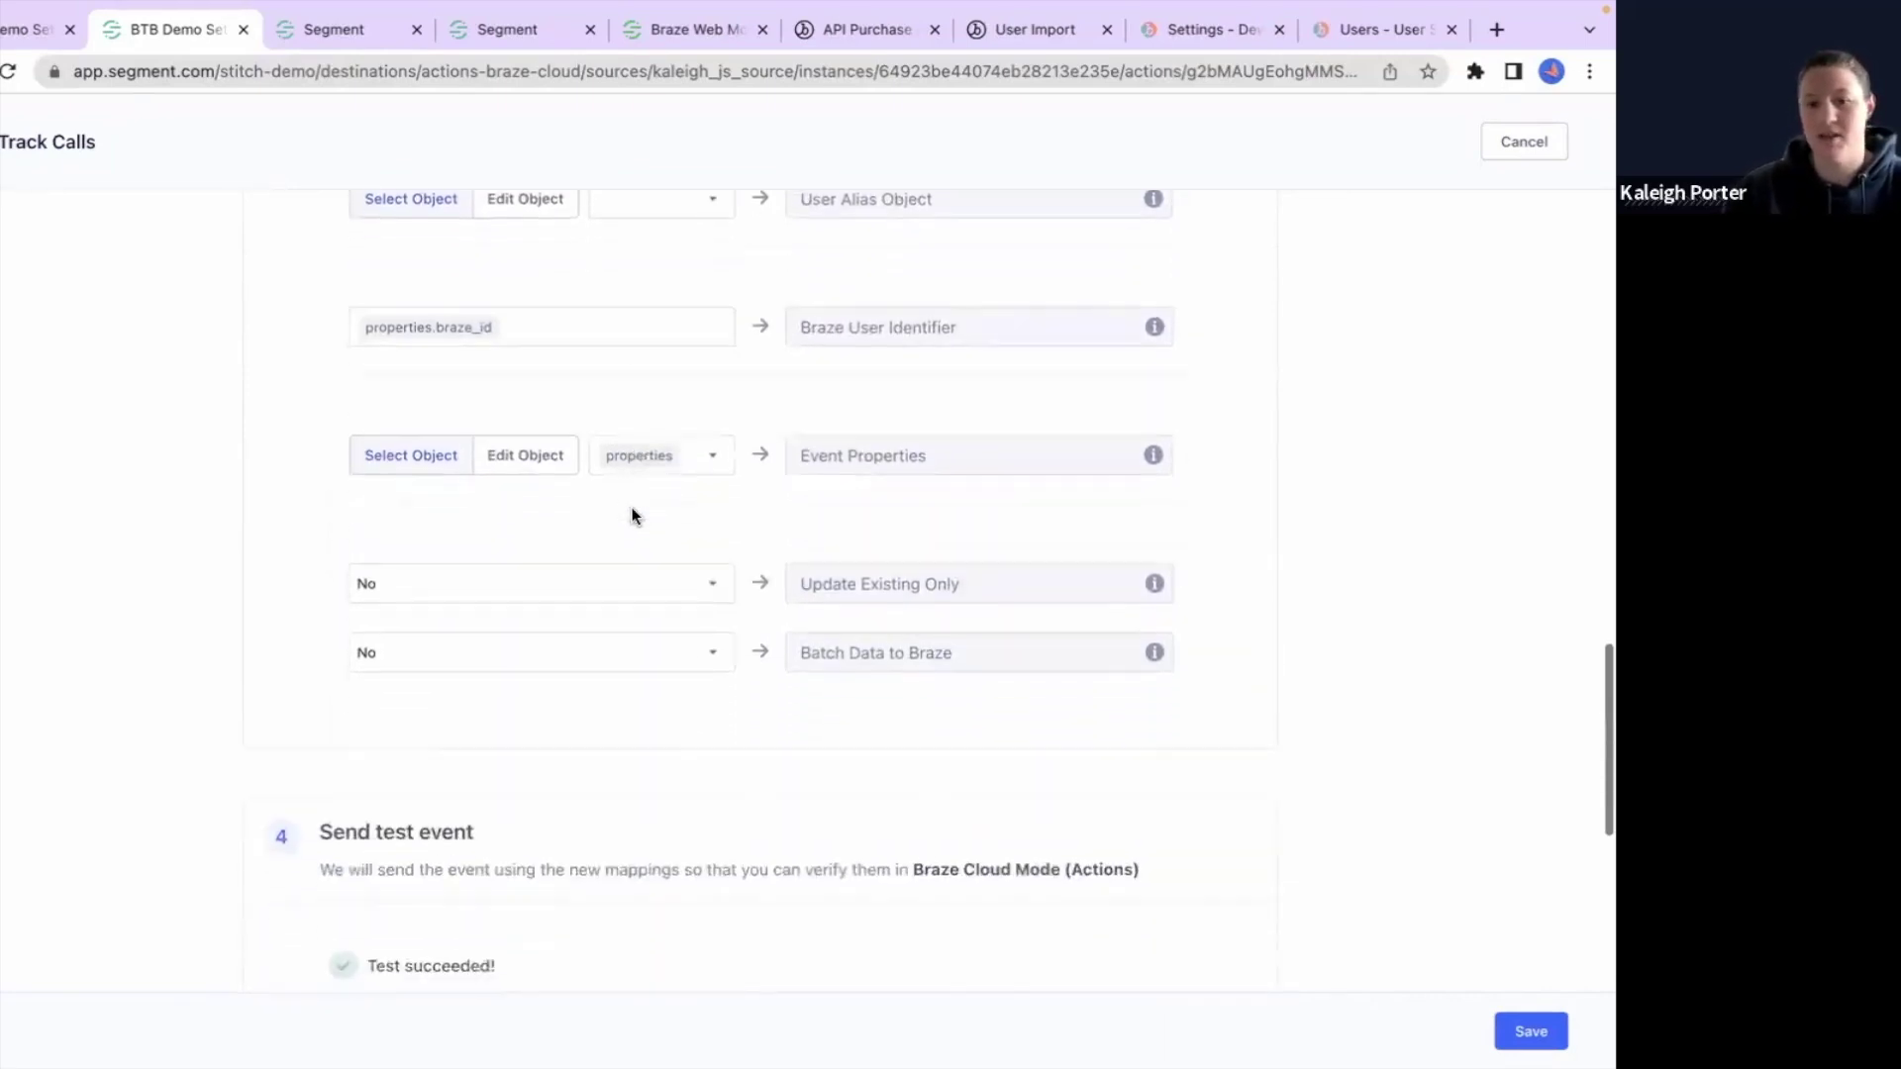
pyautogui.scroll(-2, 686, 554)
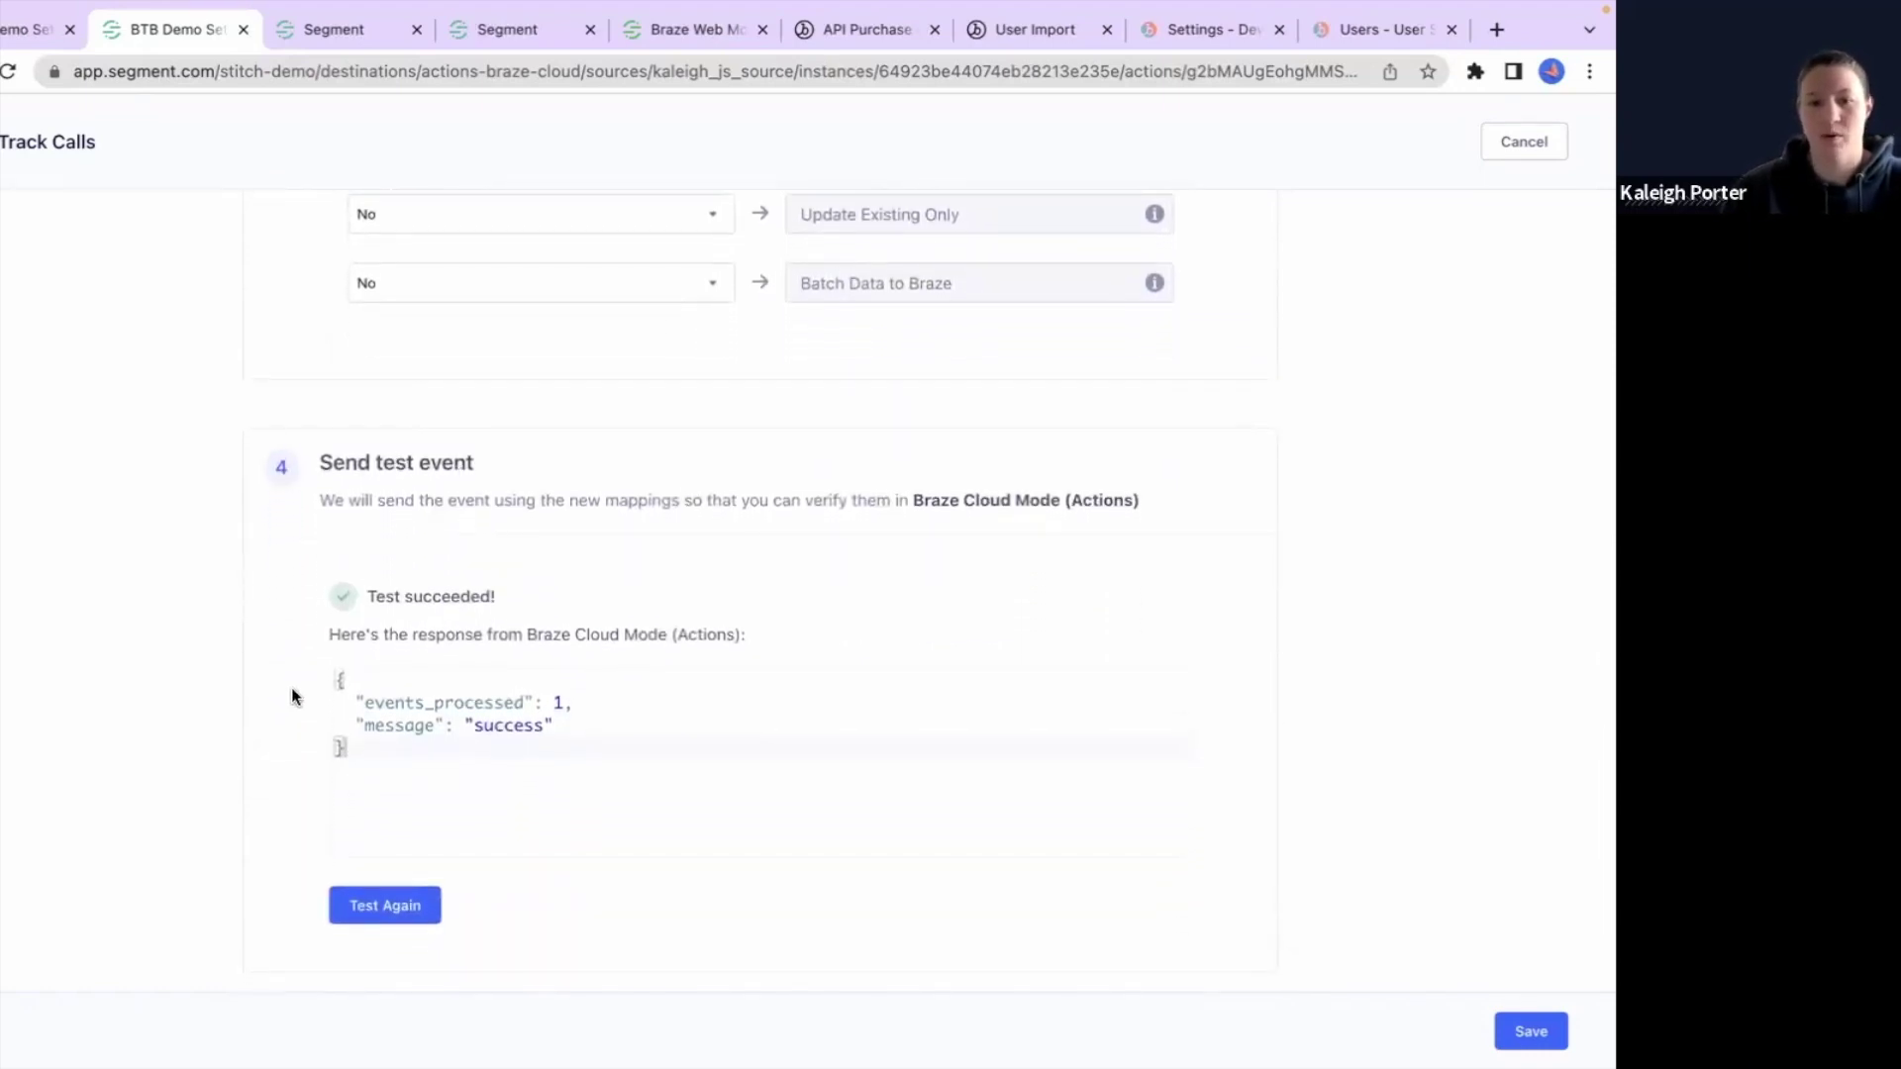
# Step: Reset the Track Calls mapping test, review the event content and send the Product Searched test event to Braze again
pyautogui.click(390, 908)
pyautogui.doubleClick(612, 633)
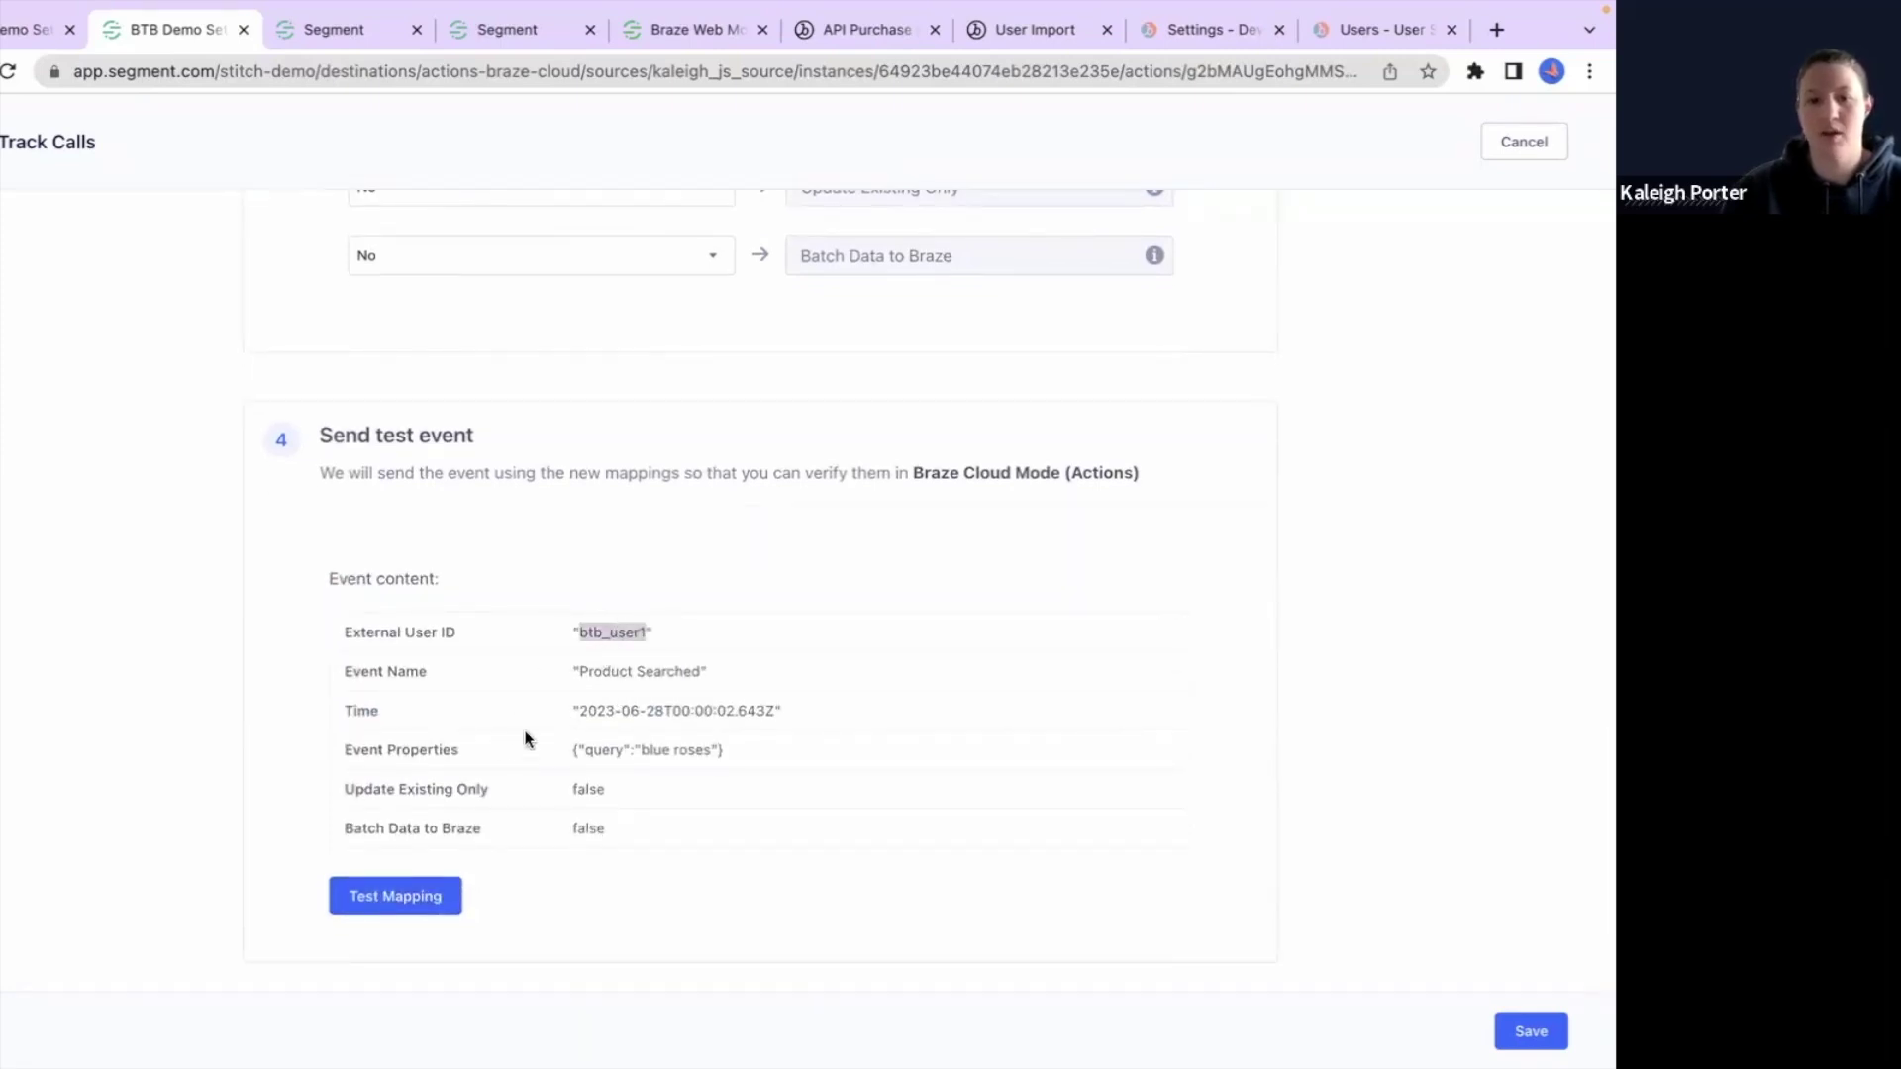
pyautogui.click(837, 711)
pyautogui.scroll(-1, 782, 723)
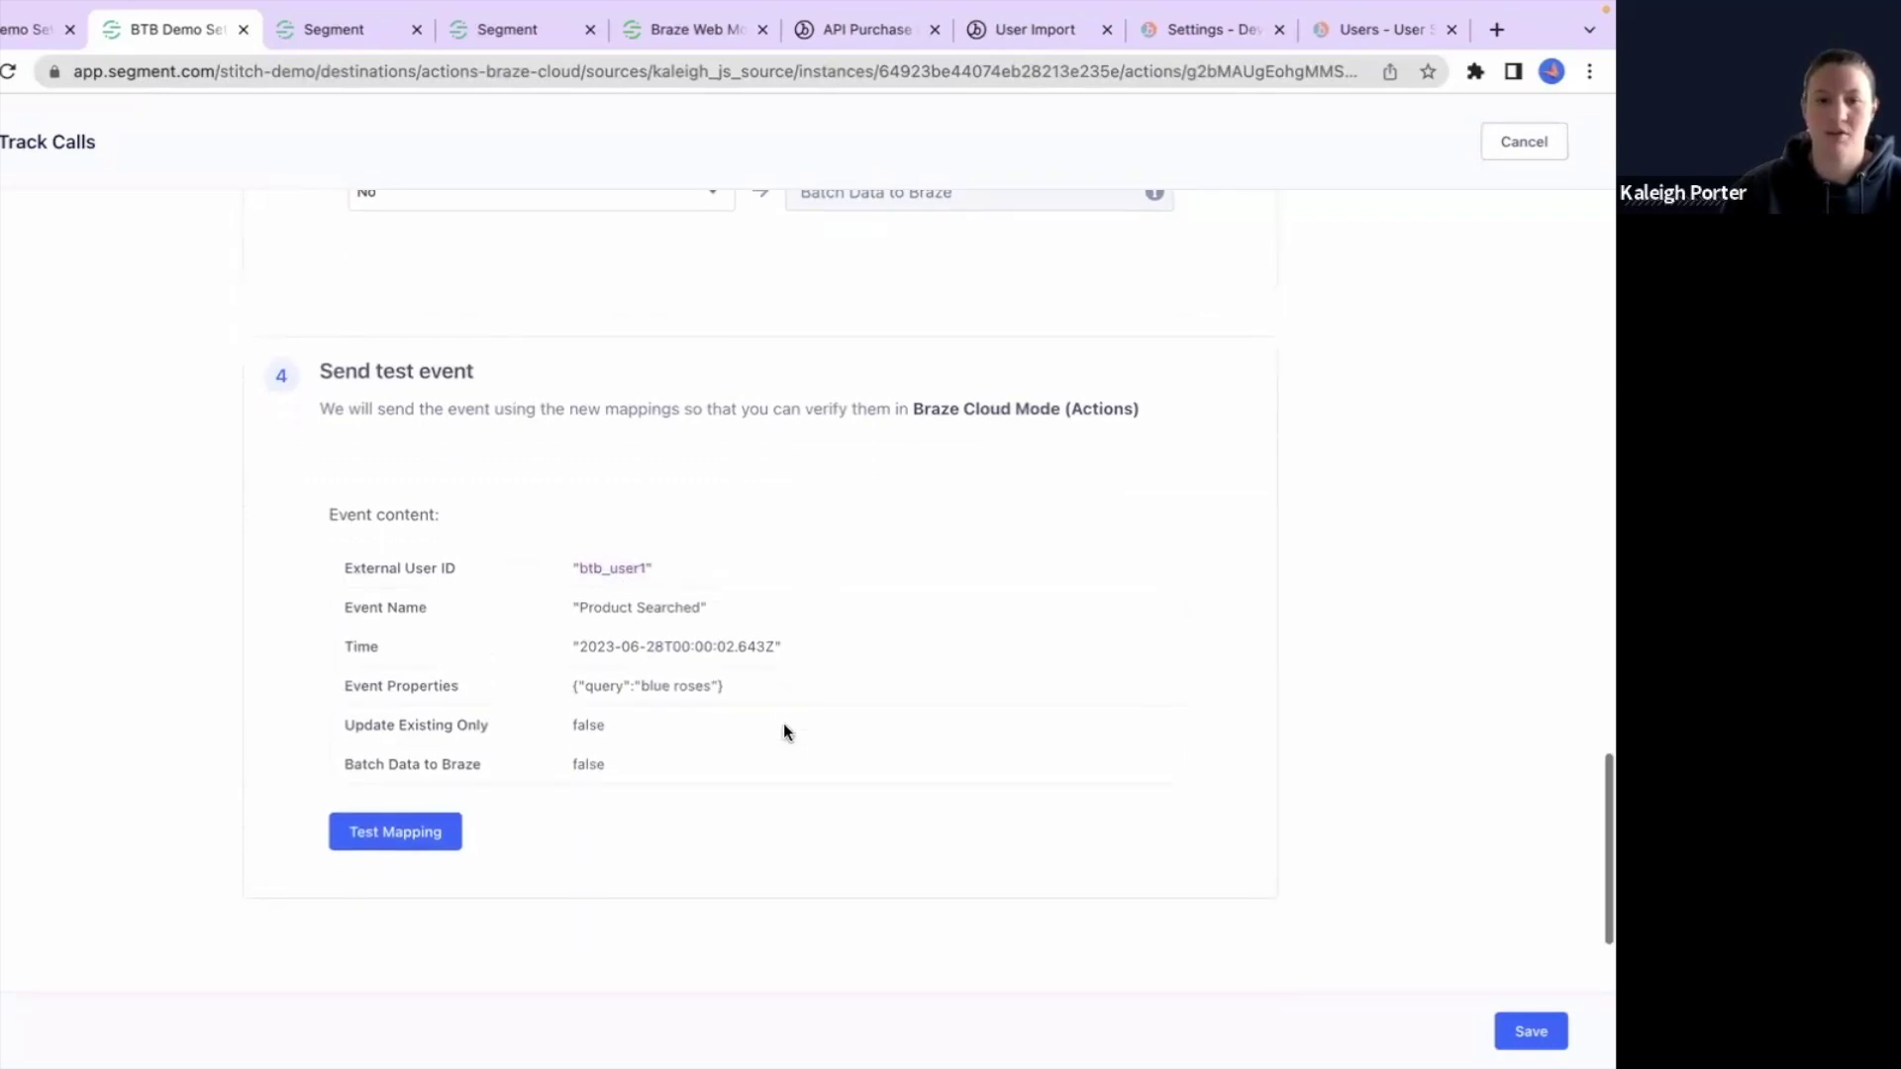
pyautogui.click(393, 833)
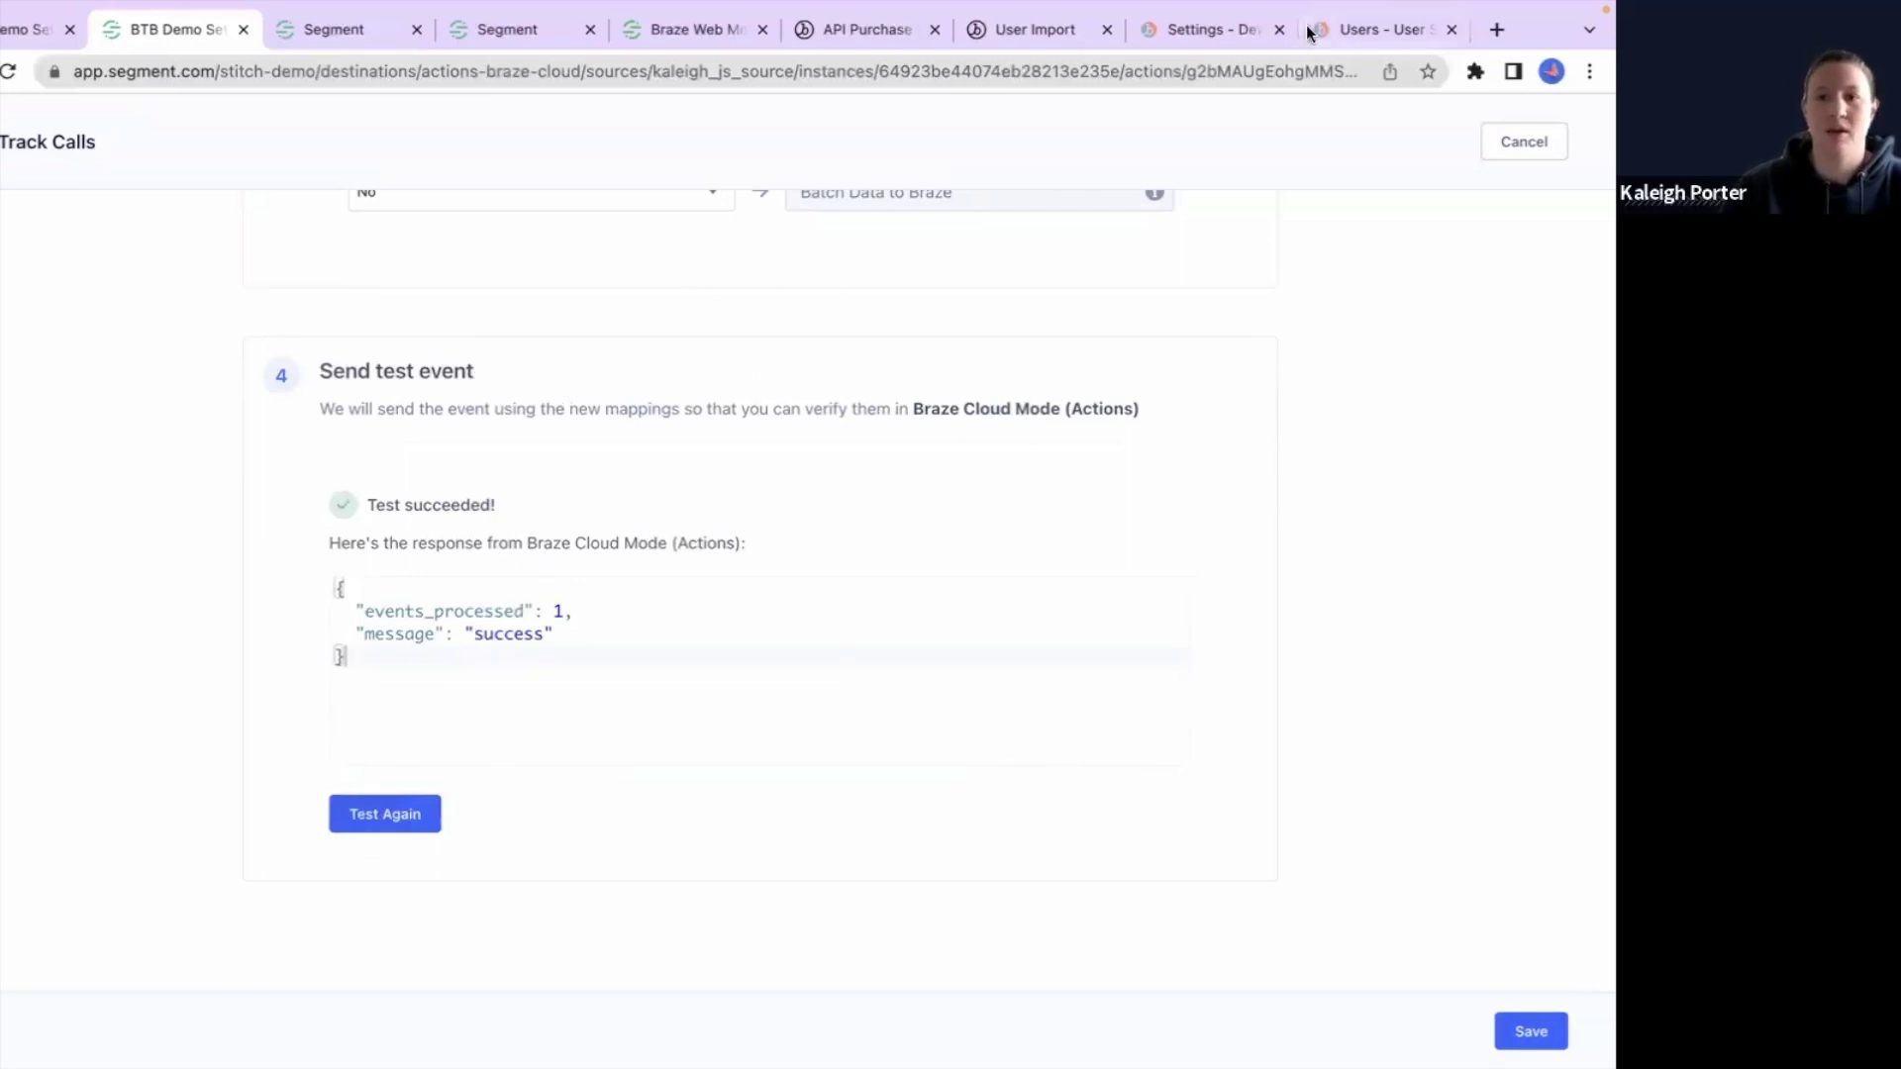
# Step: Switch to the Braze dashboard's user search and look up the user btb_user1
pyautogui.click(1352, 30)
pyautogui.click(838, 511)
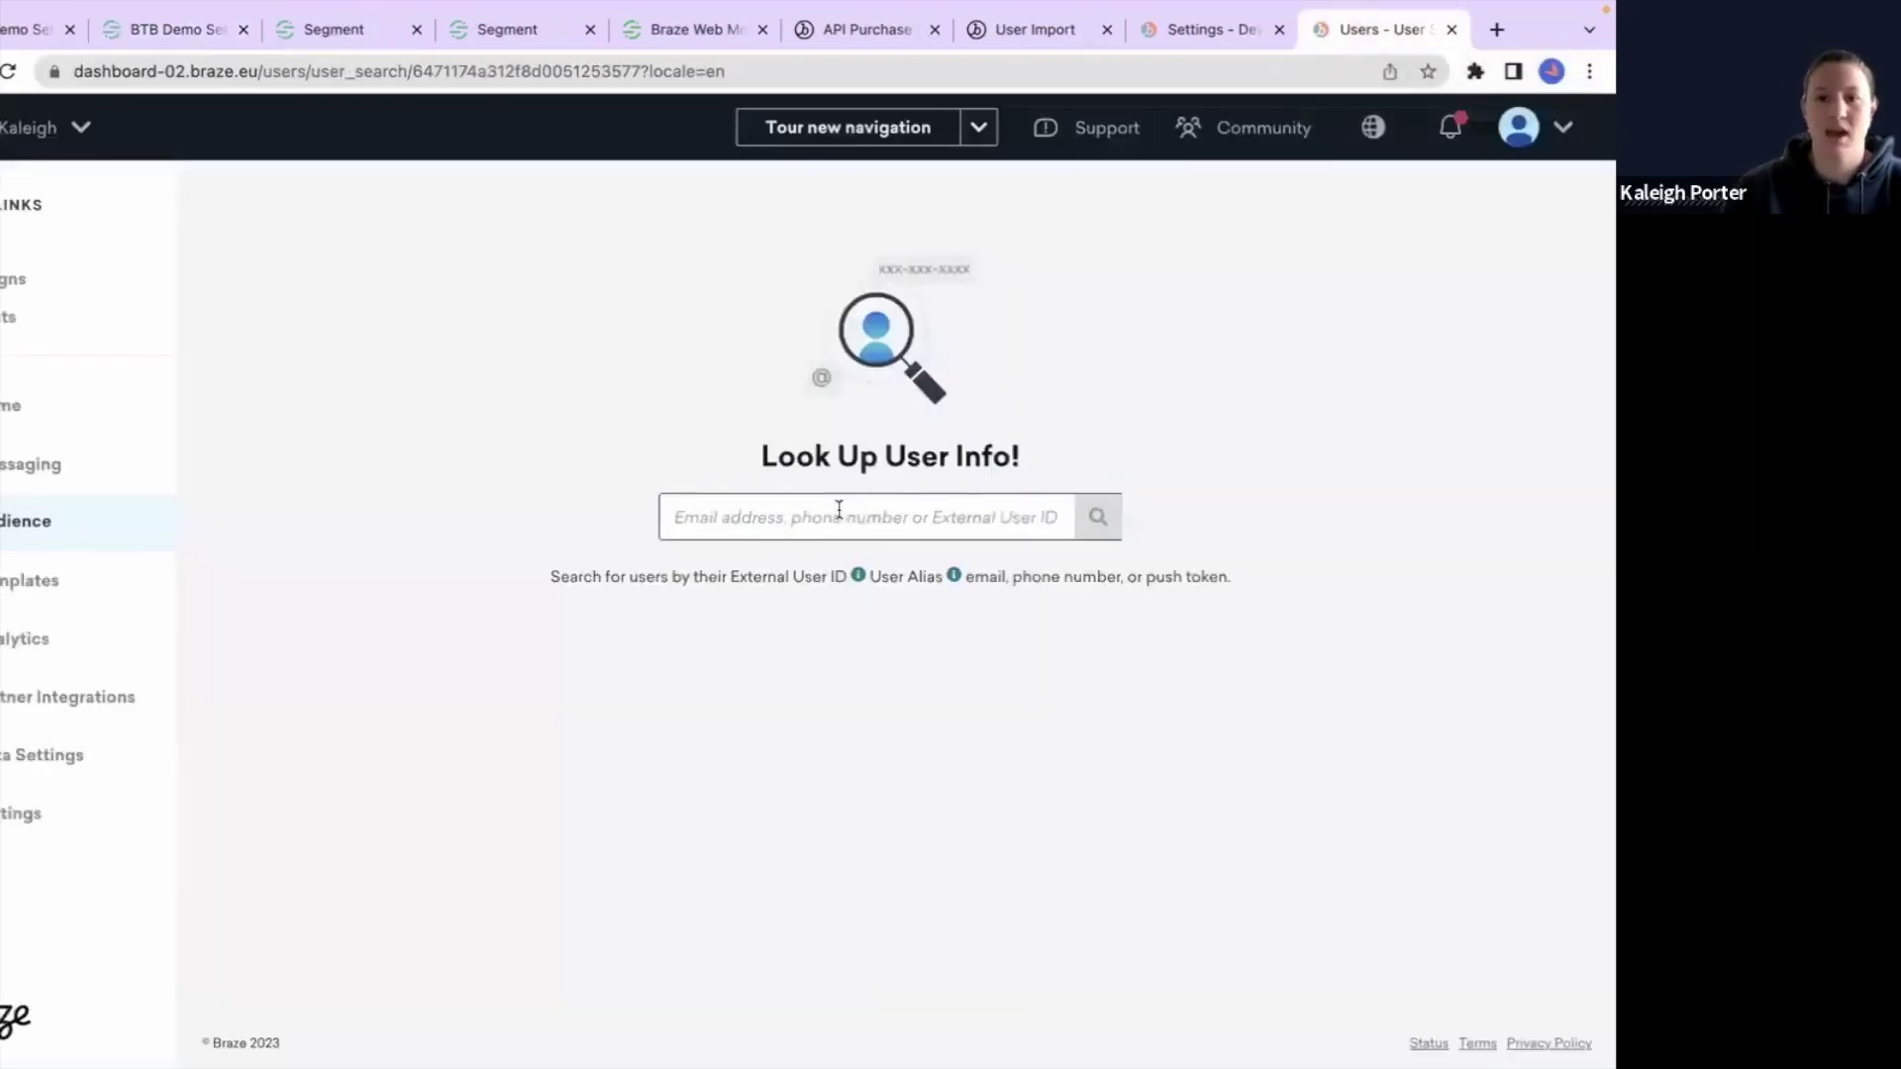
pyautogui.write('b2')
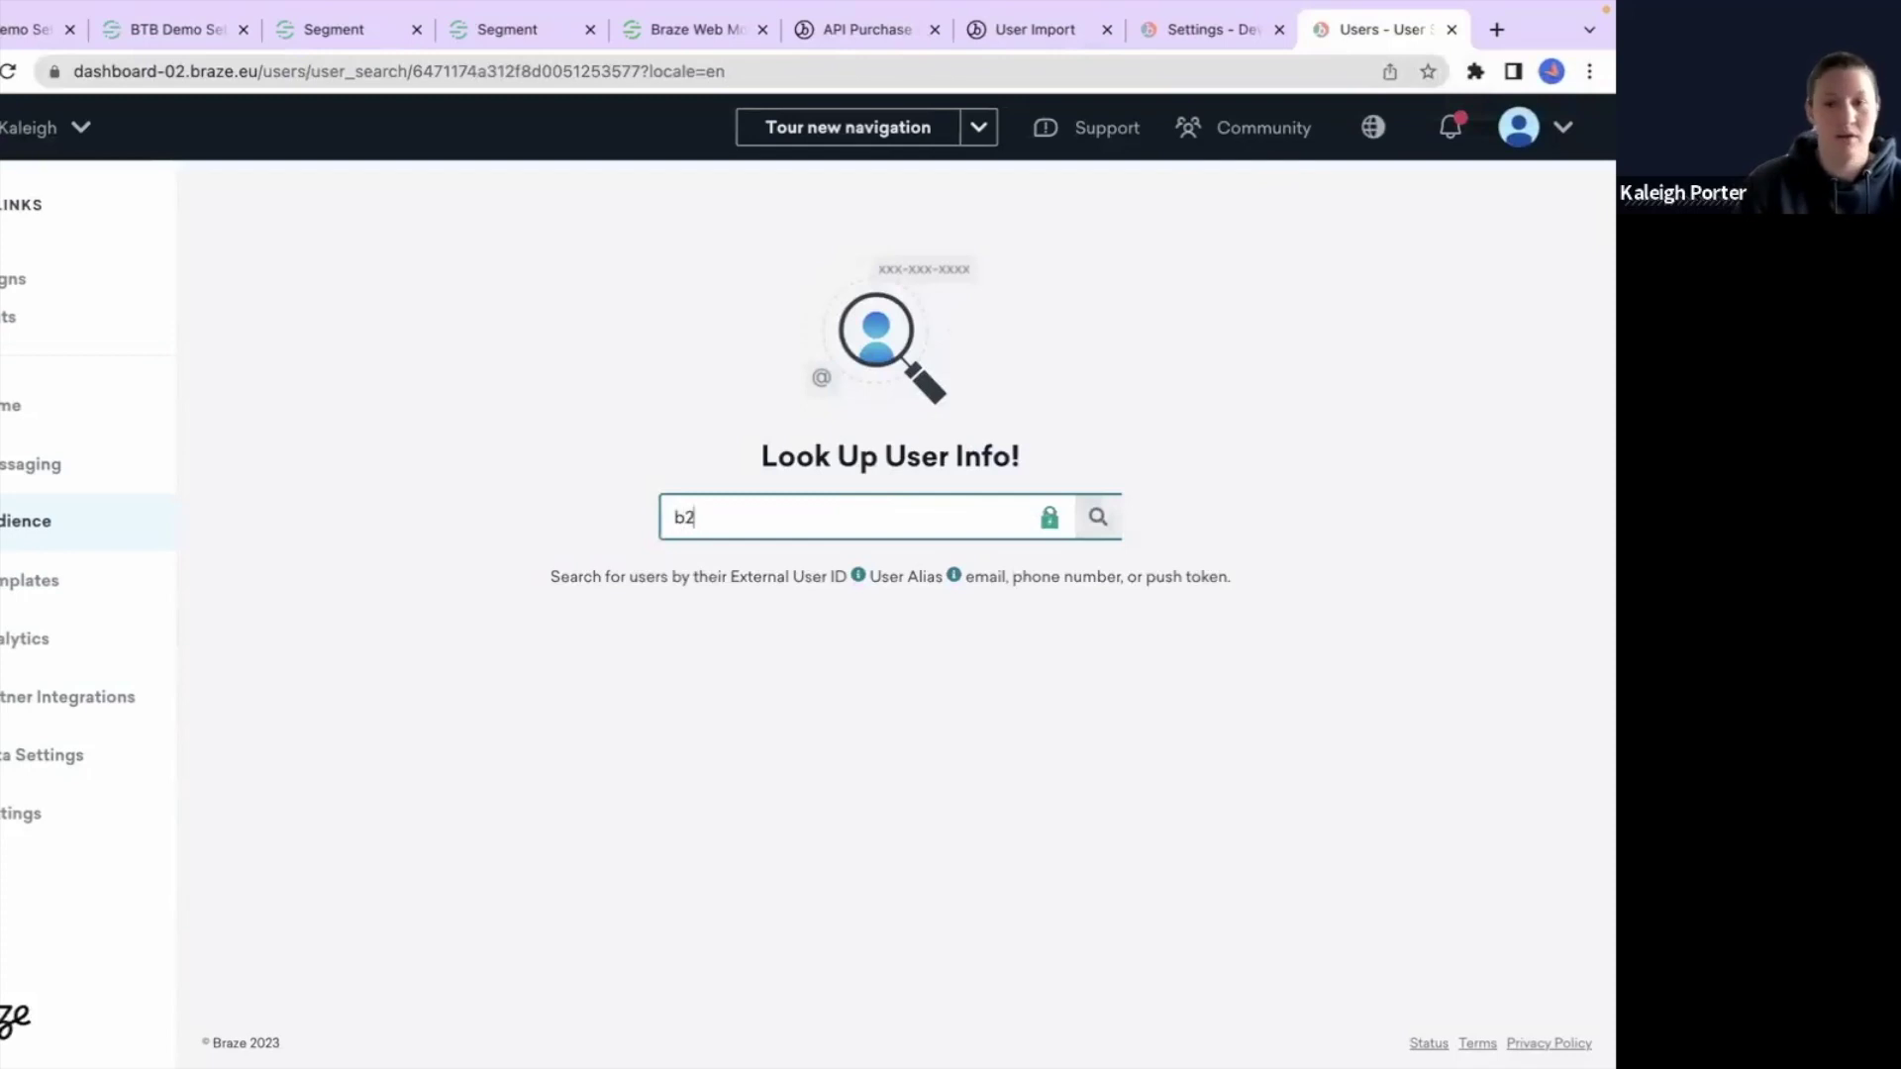
pyautogui.press('BackSpace')
pyautogui.write('tb_user1')
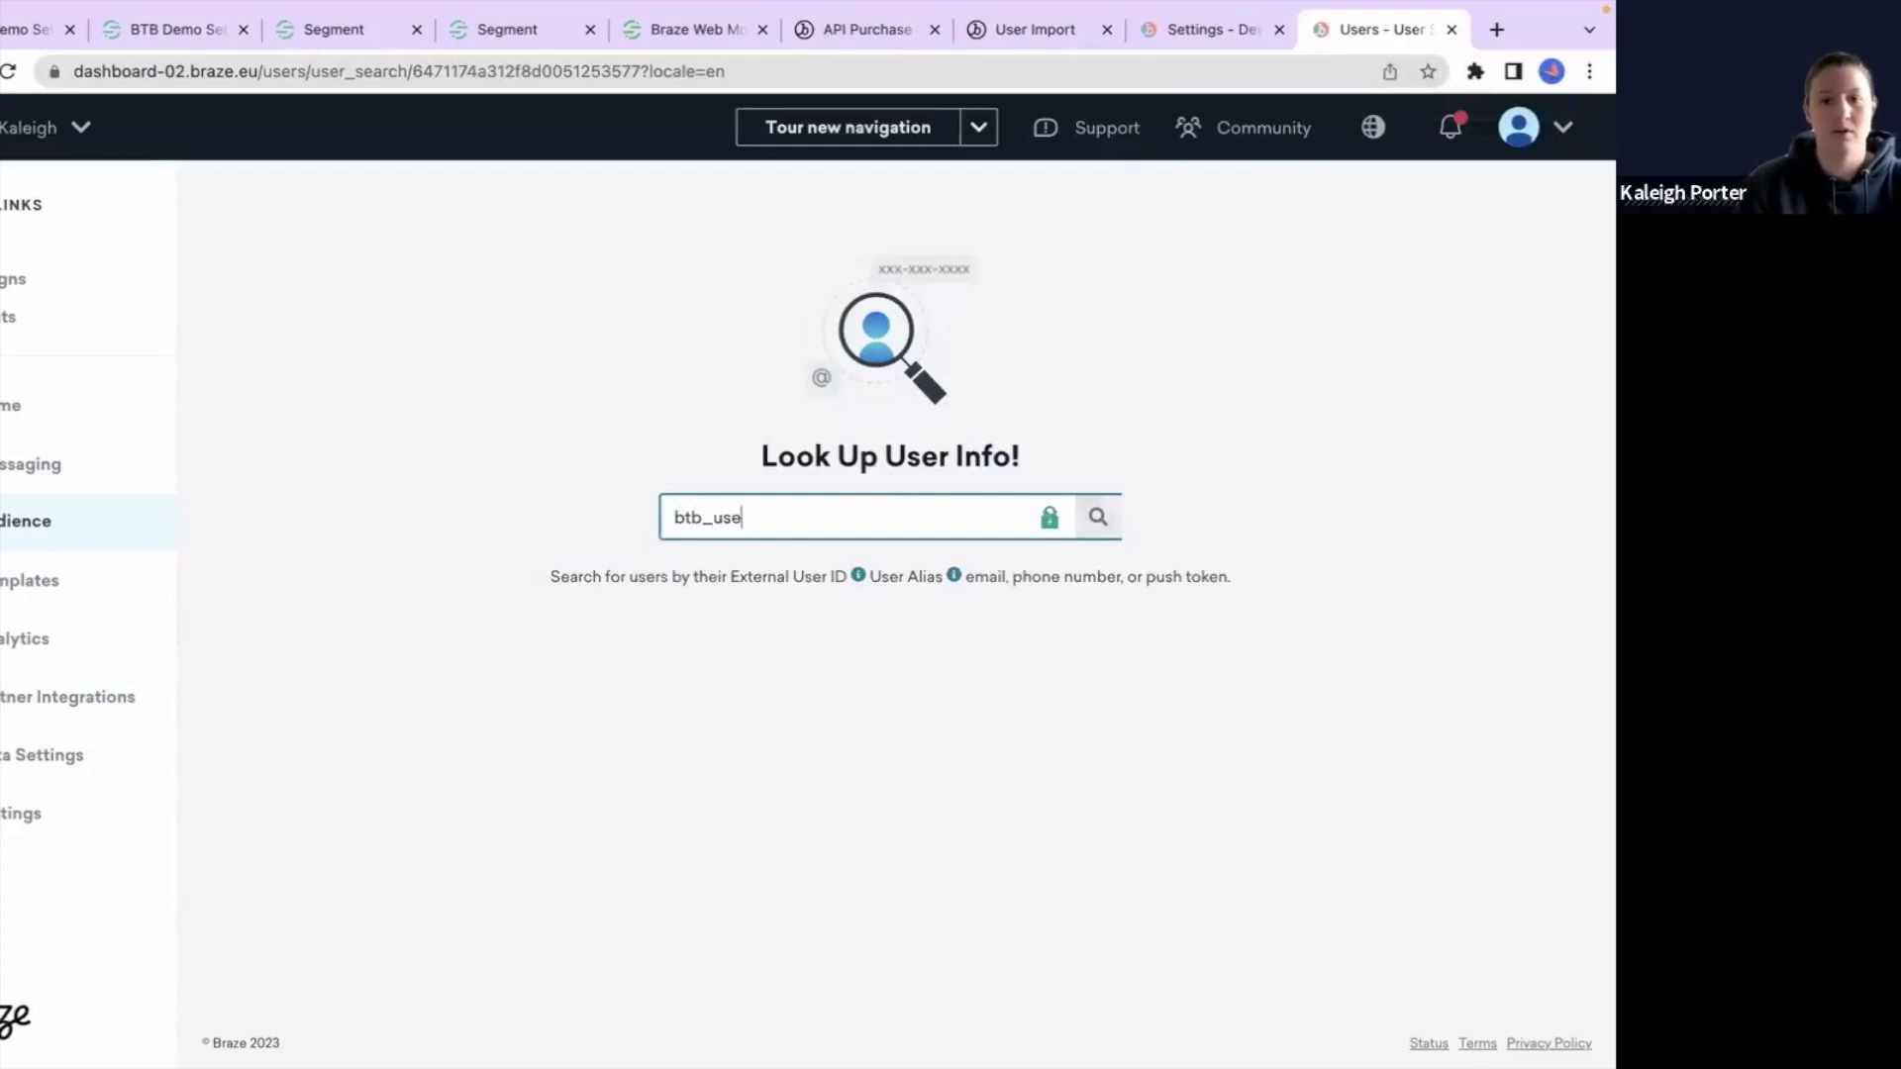
pyautogui.click(1089, 516)
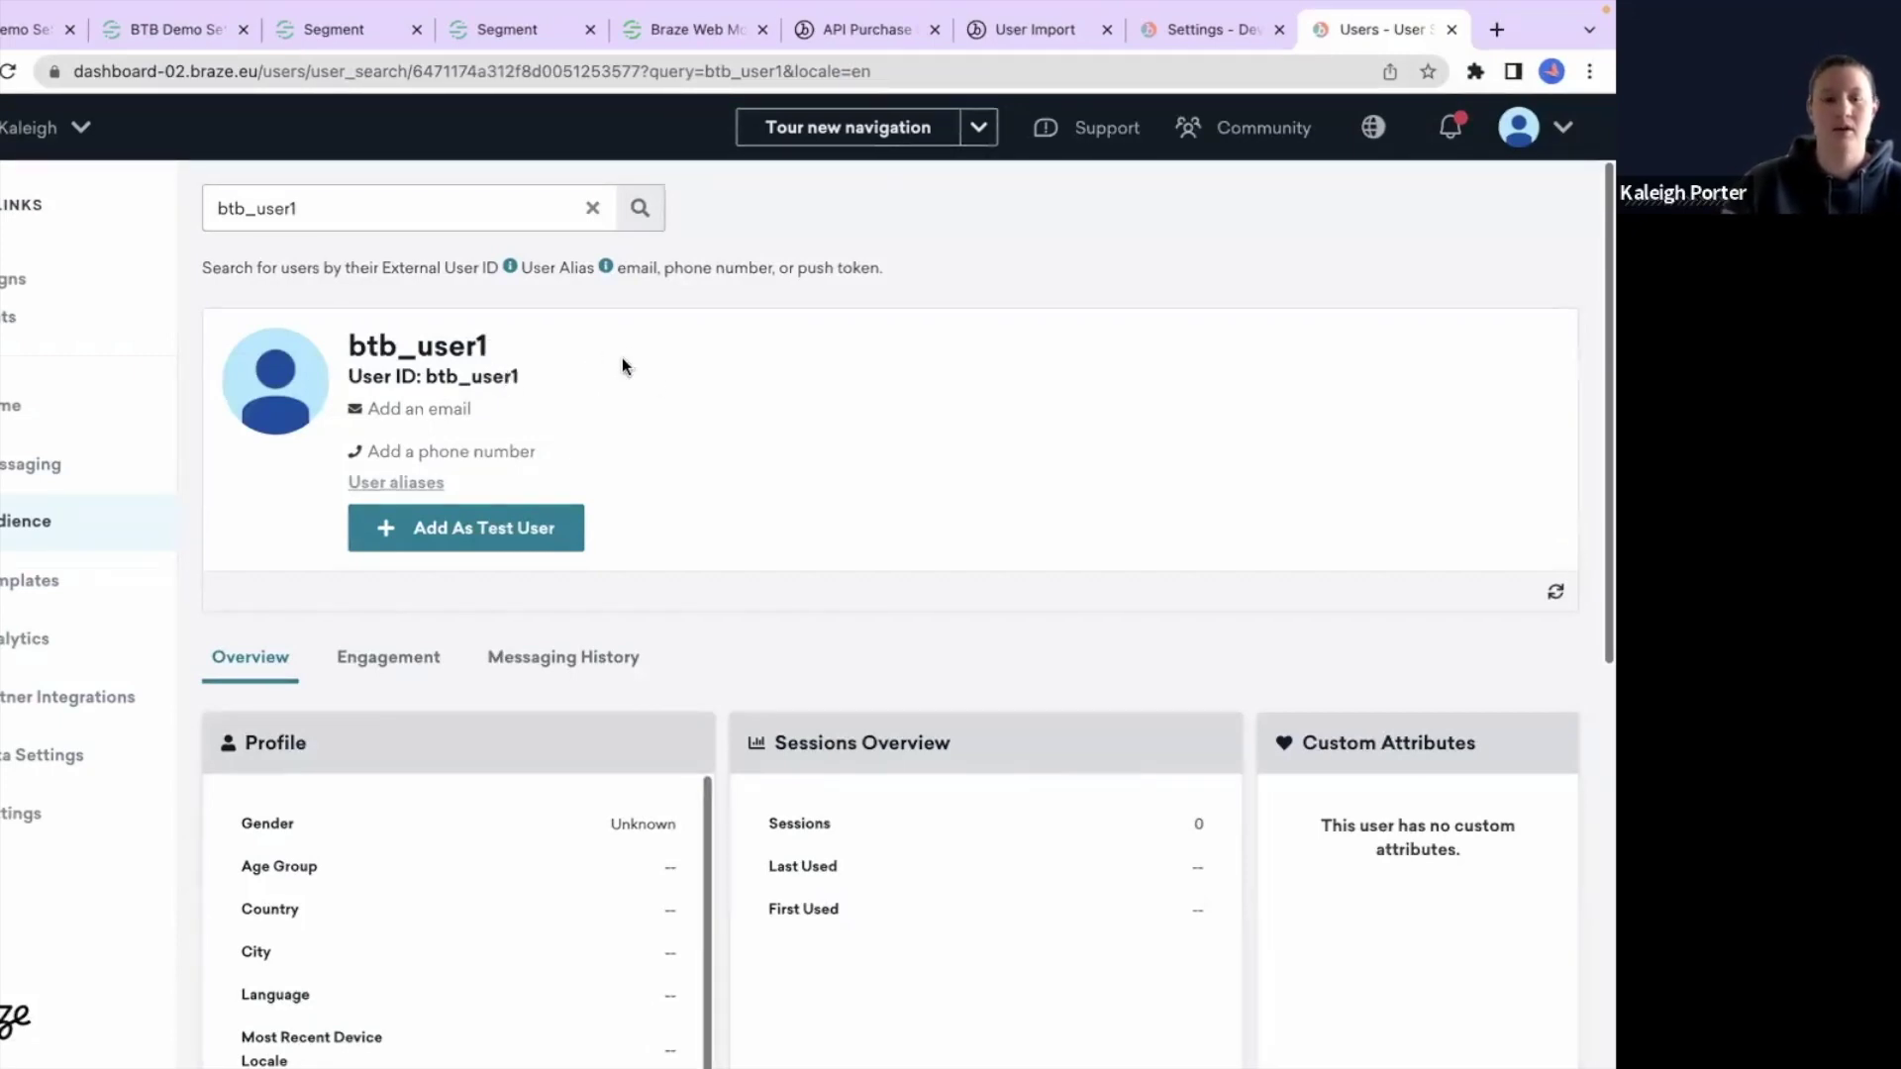
# Step: Examine the user's profile overview in Braze, including custom attributes, custom events and purchases
pyautogui.scroll(-1, 490, 381)
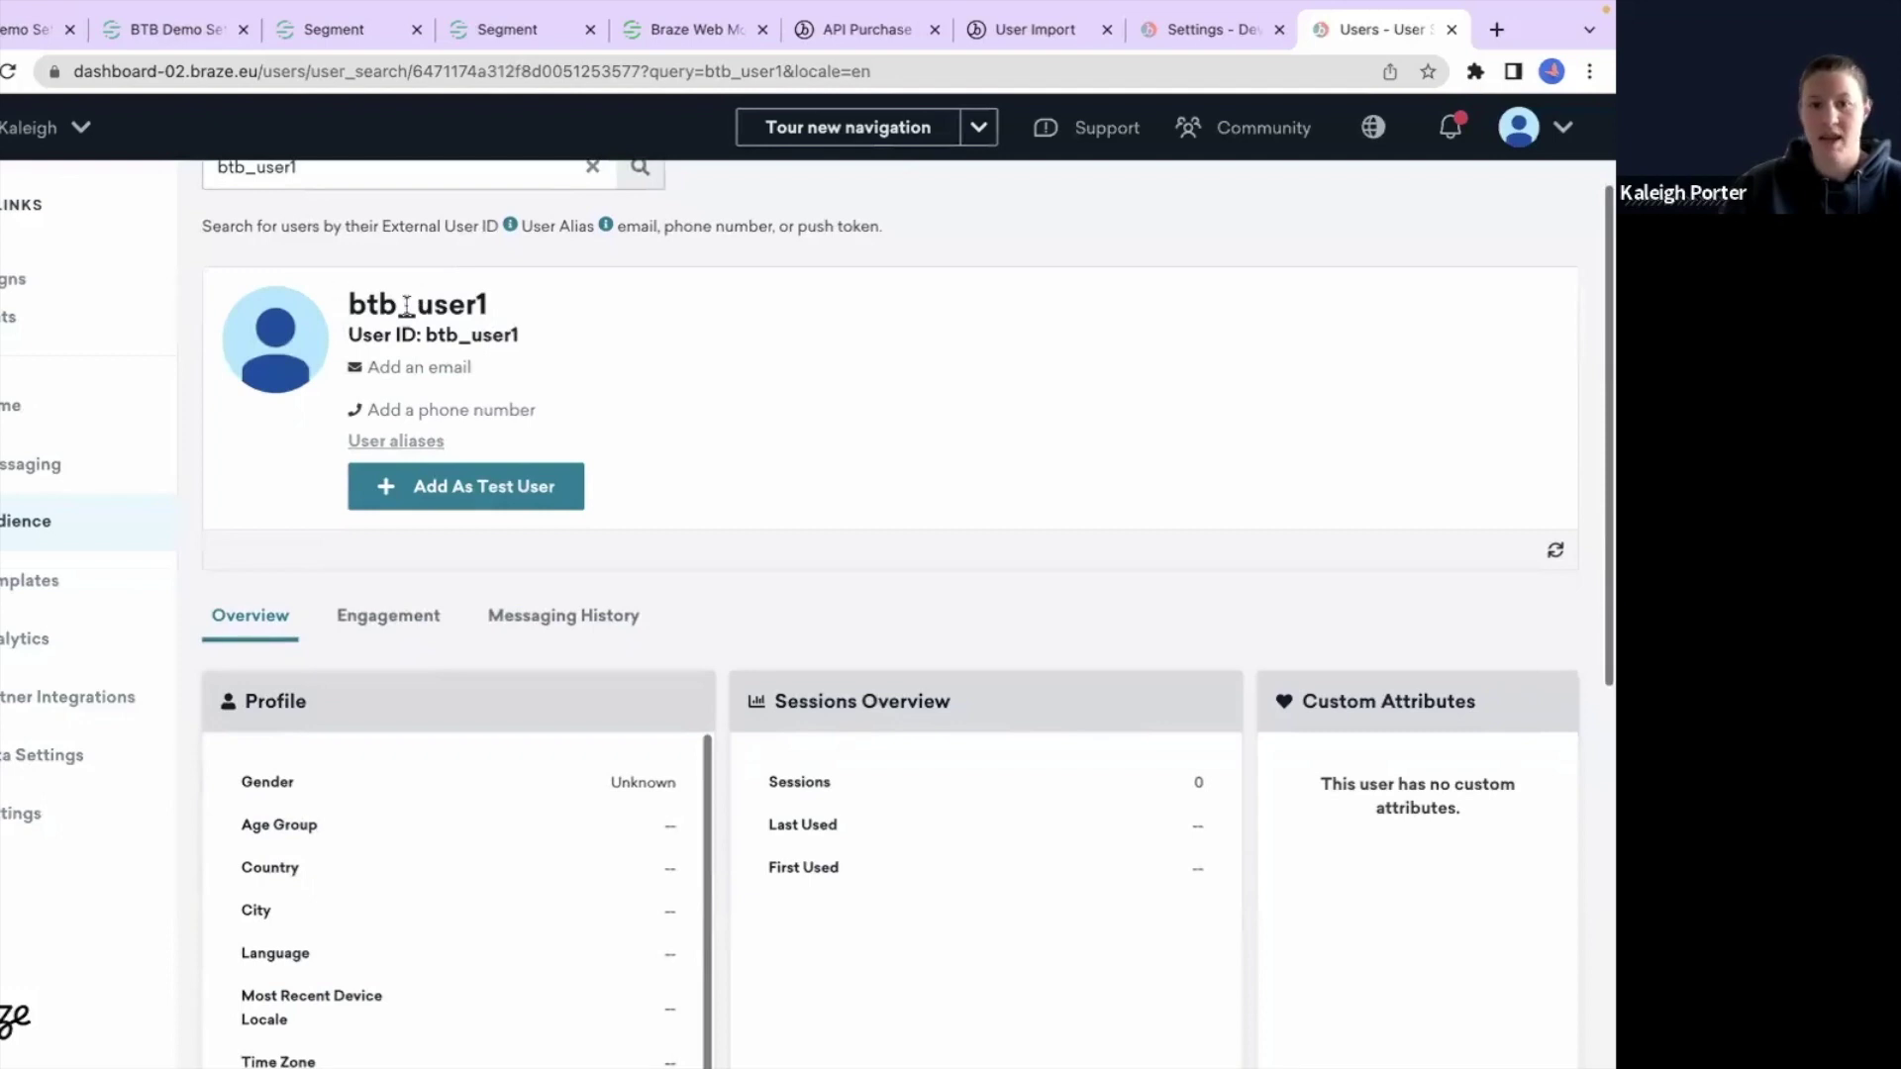
pyautogui.scroll(-5, 514, 454)
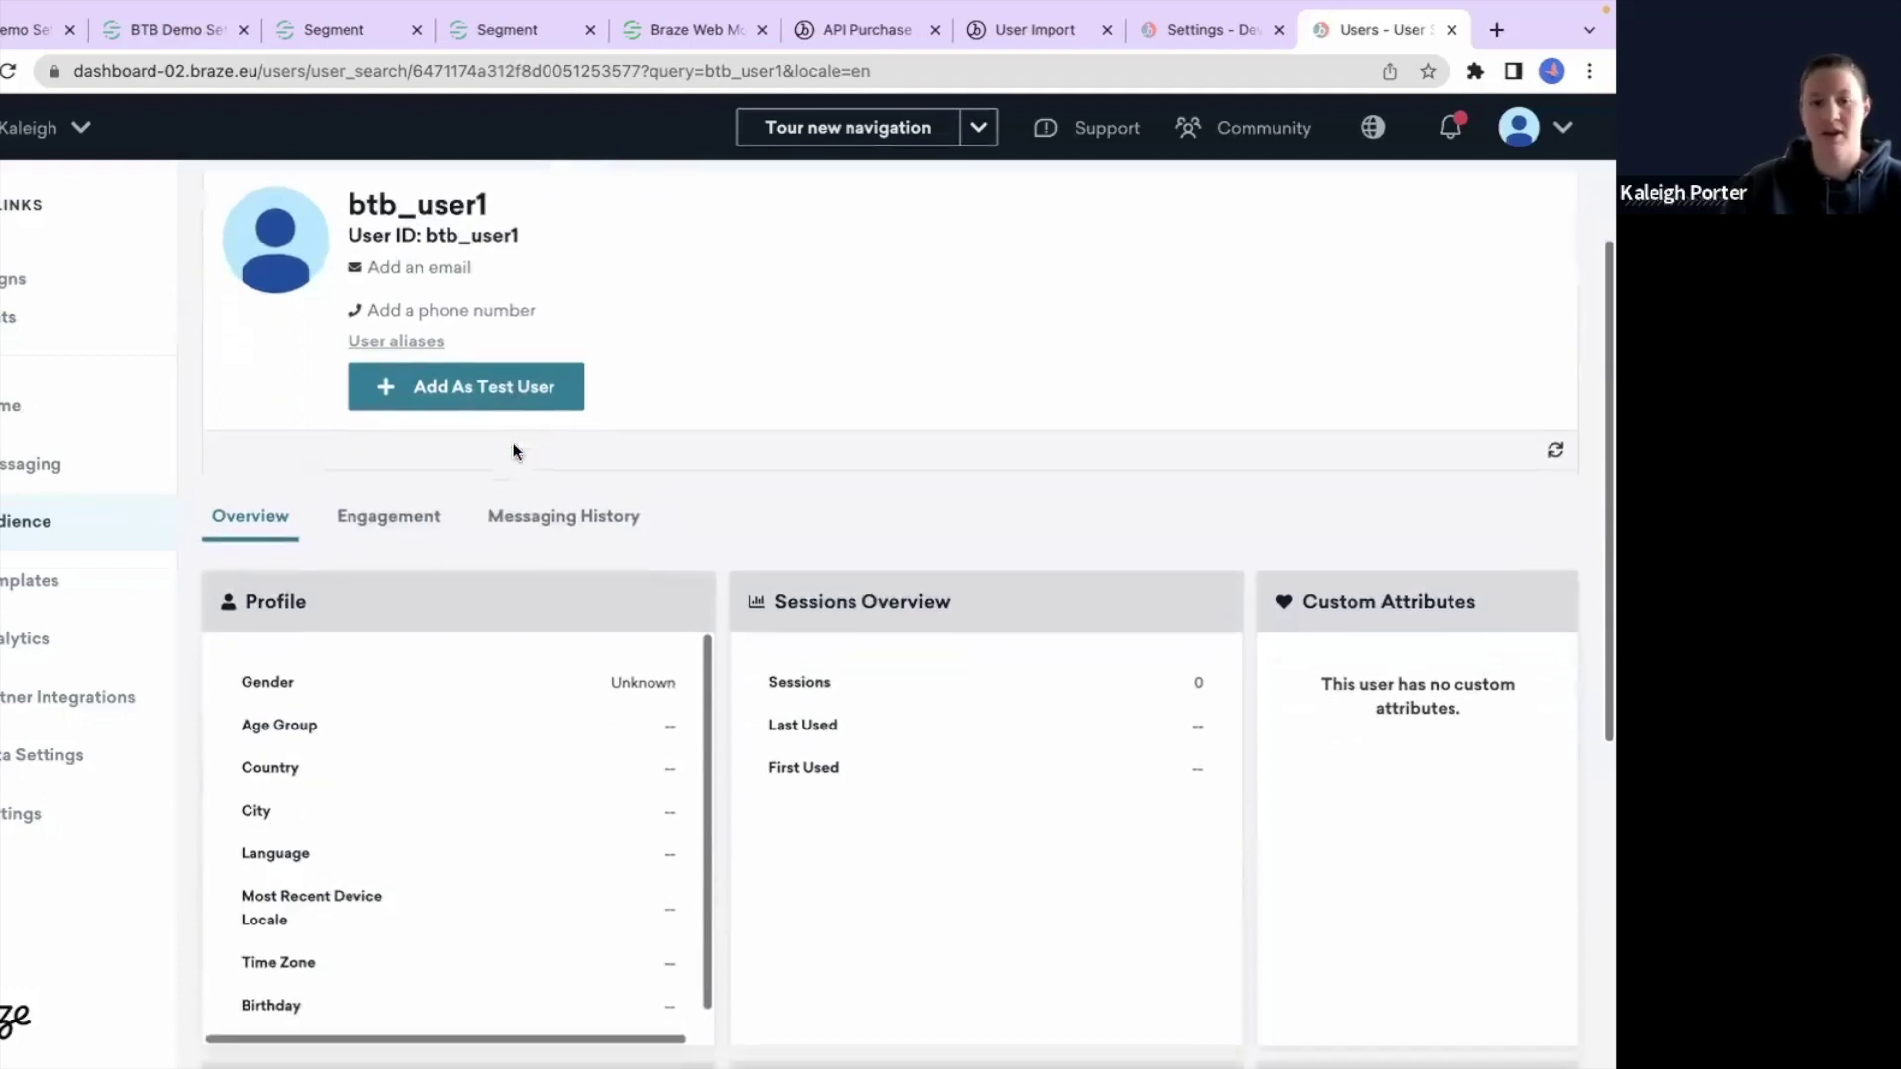
pyautogui.scroll(-5, 570, 450)
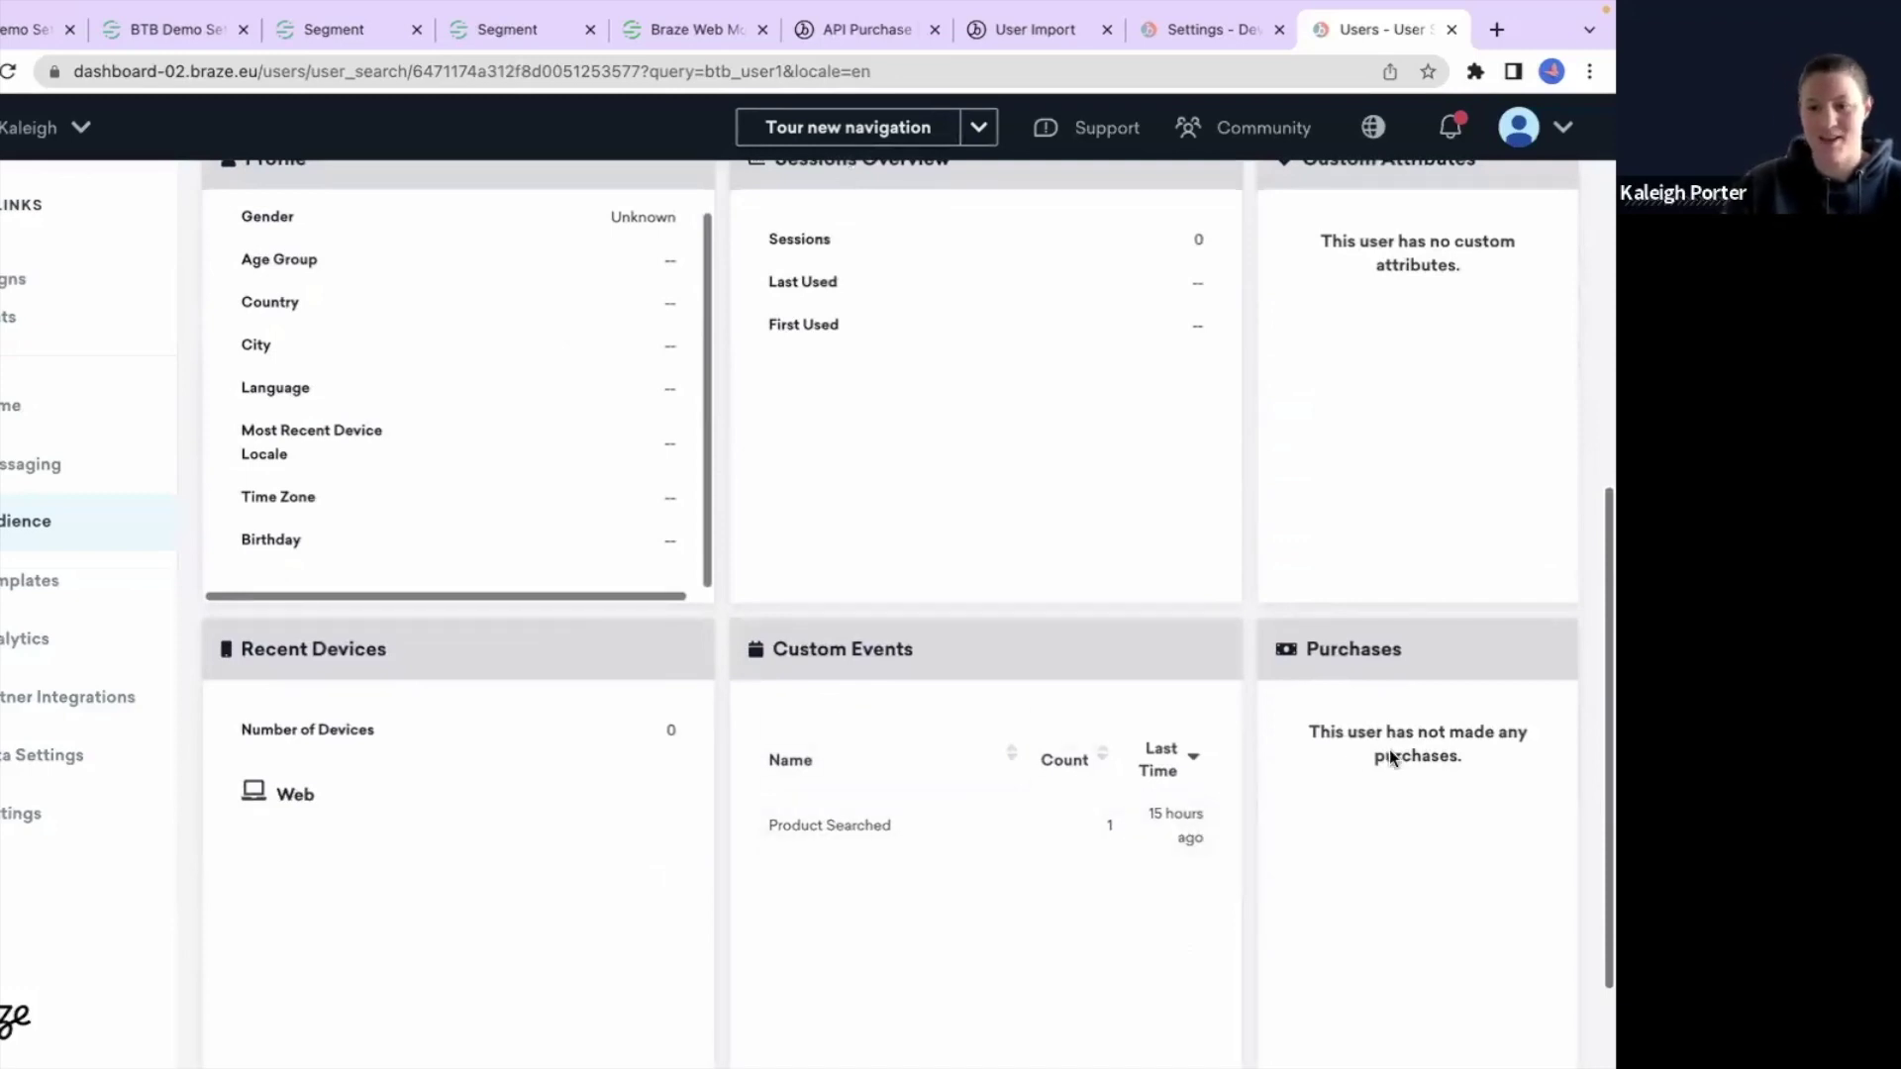
pyautogui.scroll(-2, 887, 687)
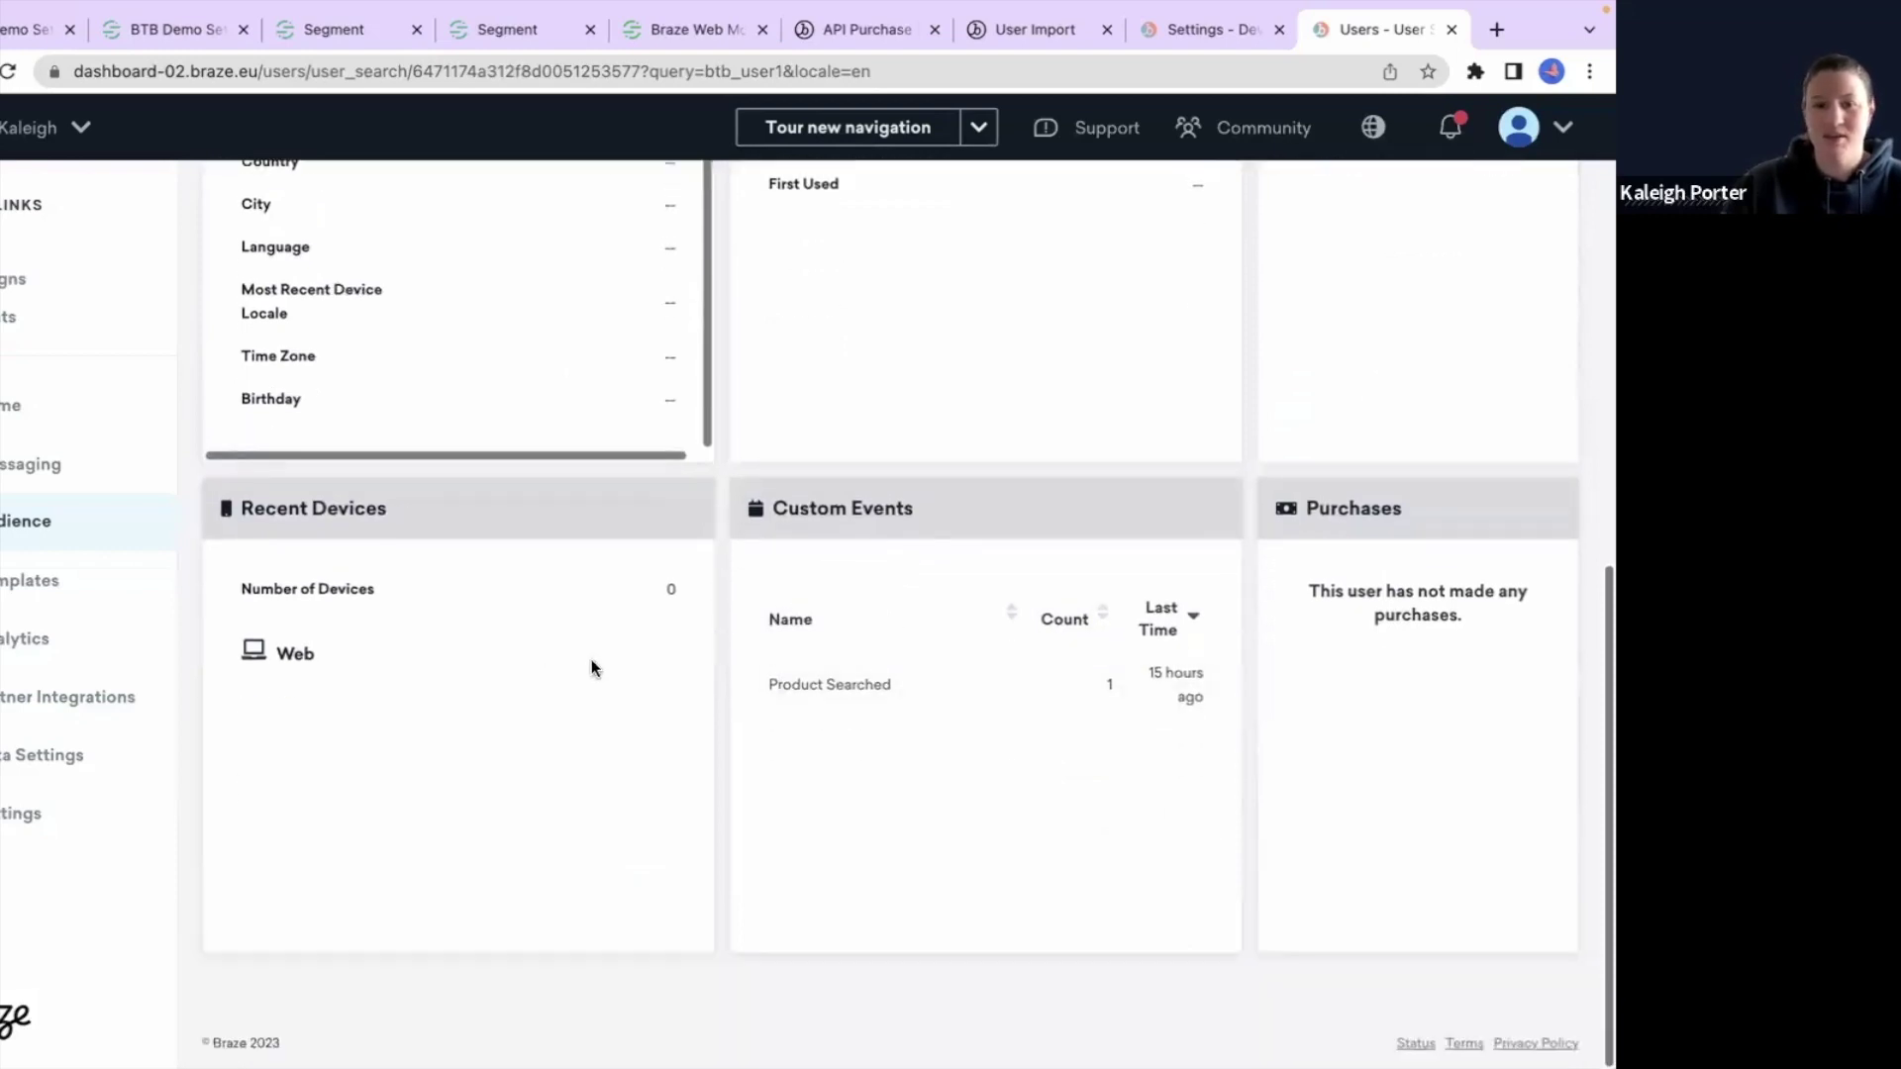
pyautogui.scroll(5, 591, 659)
pyautogui.scroll(3, 859, 673)
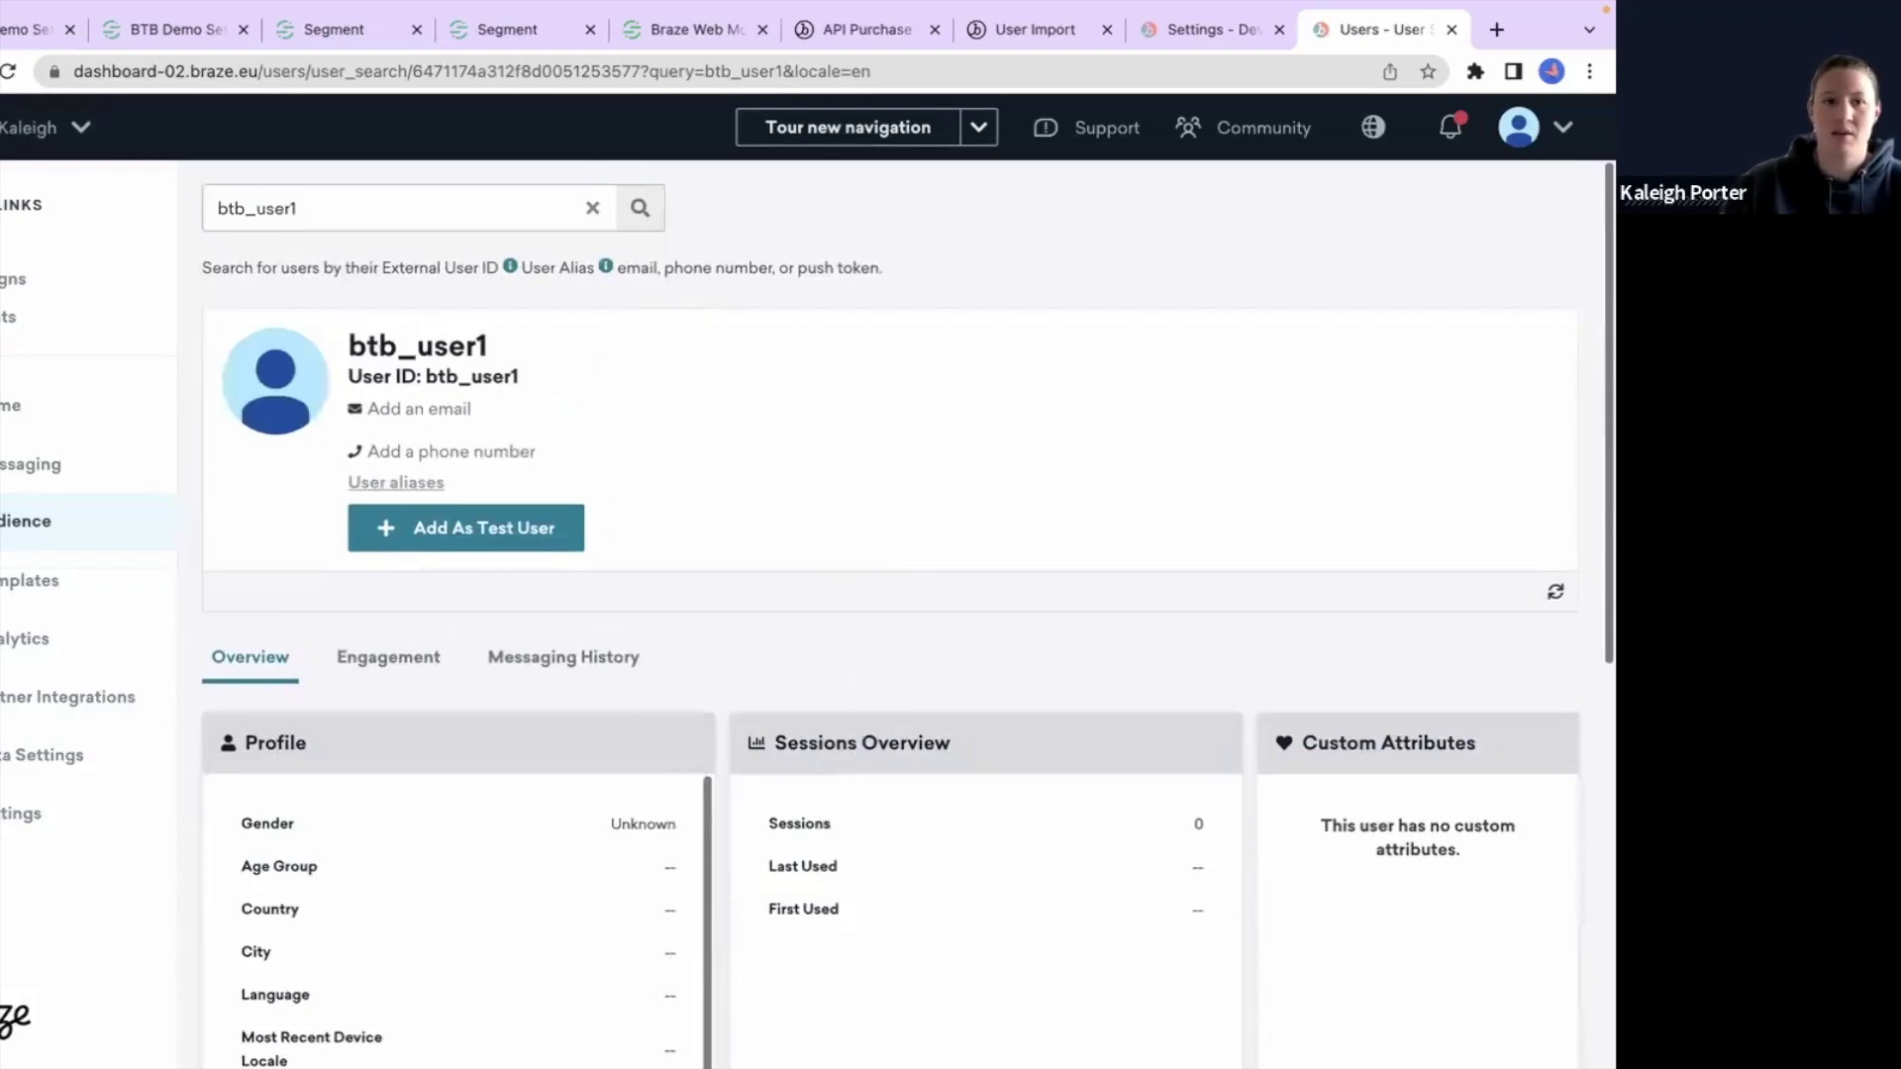
# Step: Return to Segment, show the BTB Demo destination's mappings list and bring up the edit options for Identify Calls
pyautogui.click(325, 26)
pyautogui.scroll(5, 218, 370)
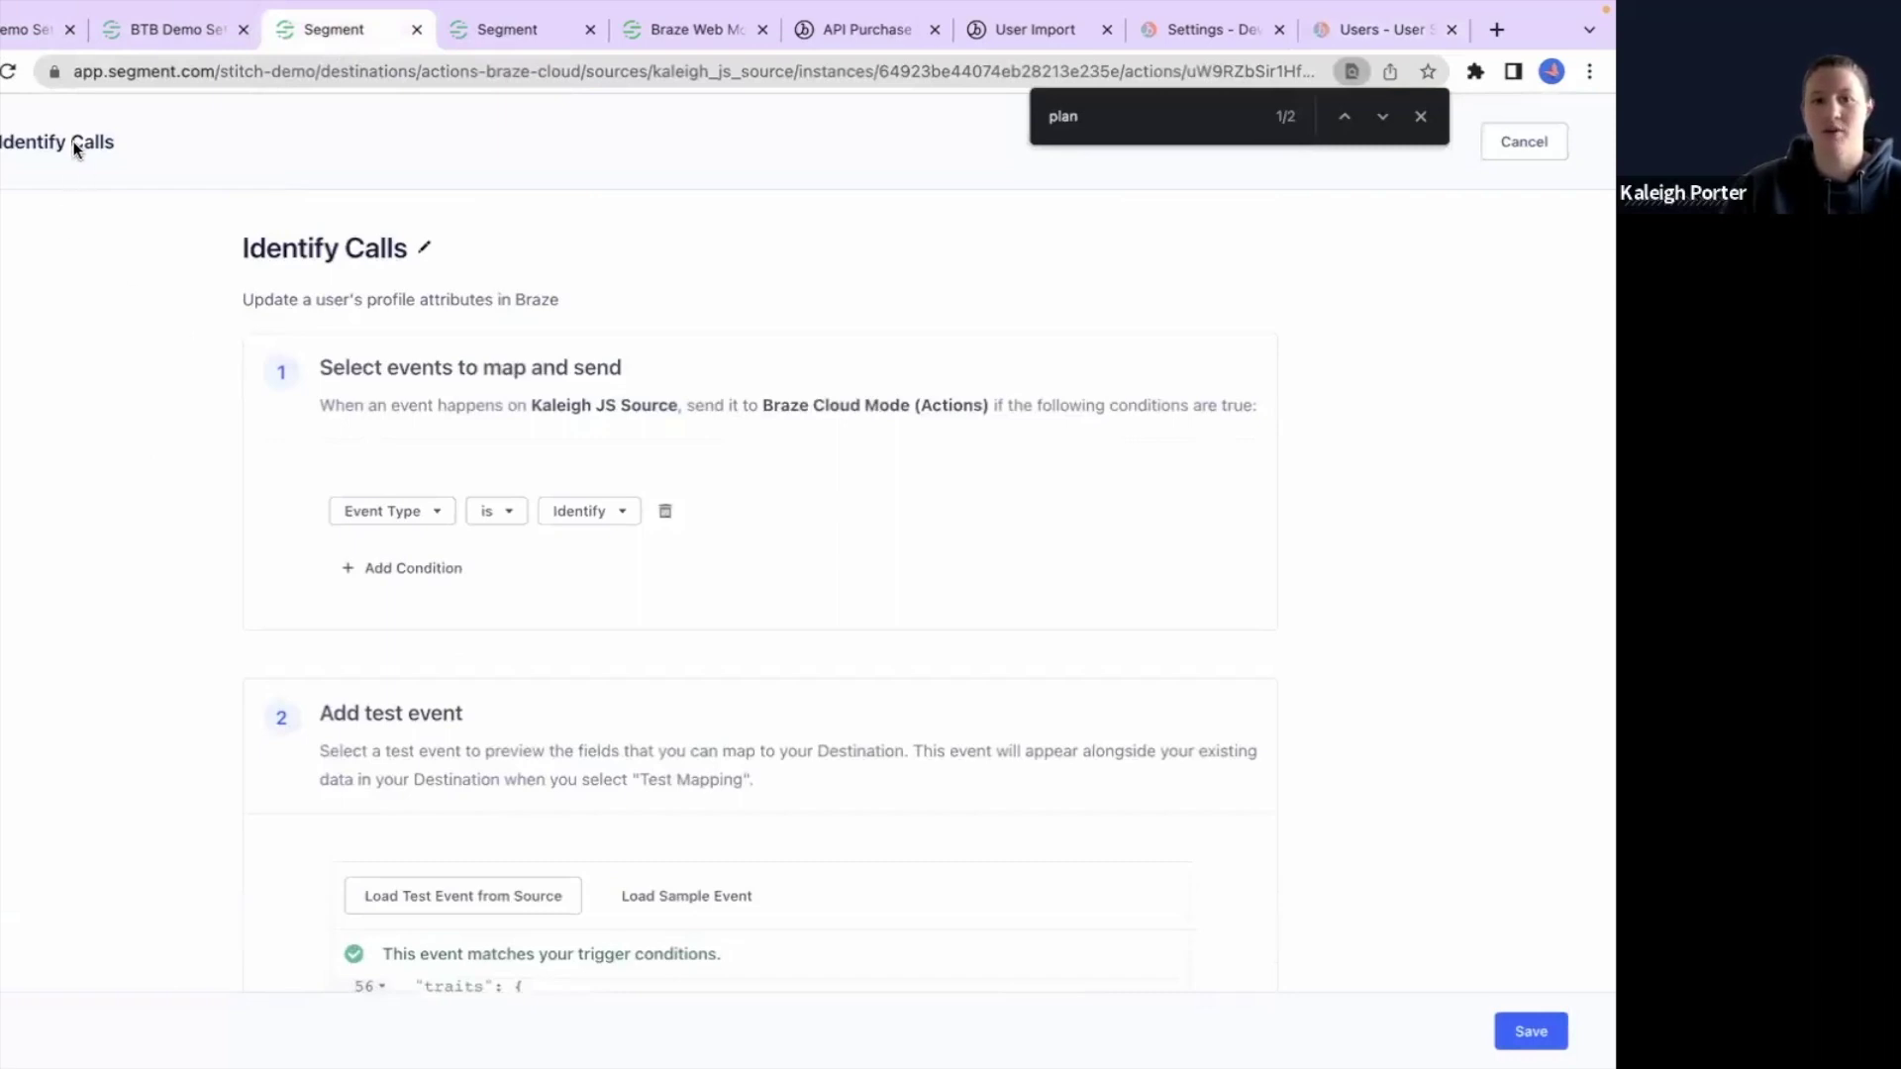
pyautogui.click(14, 66)
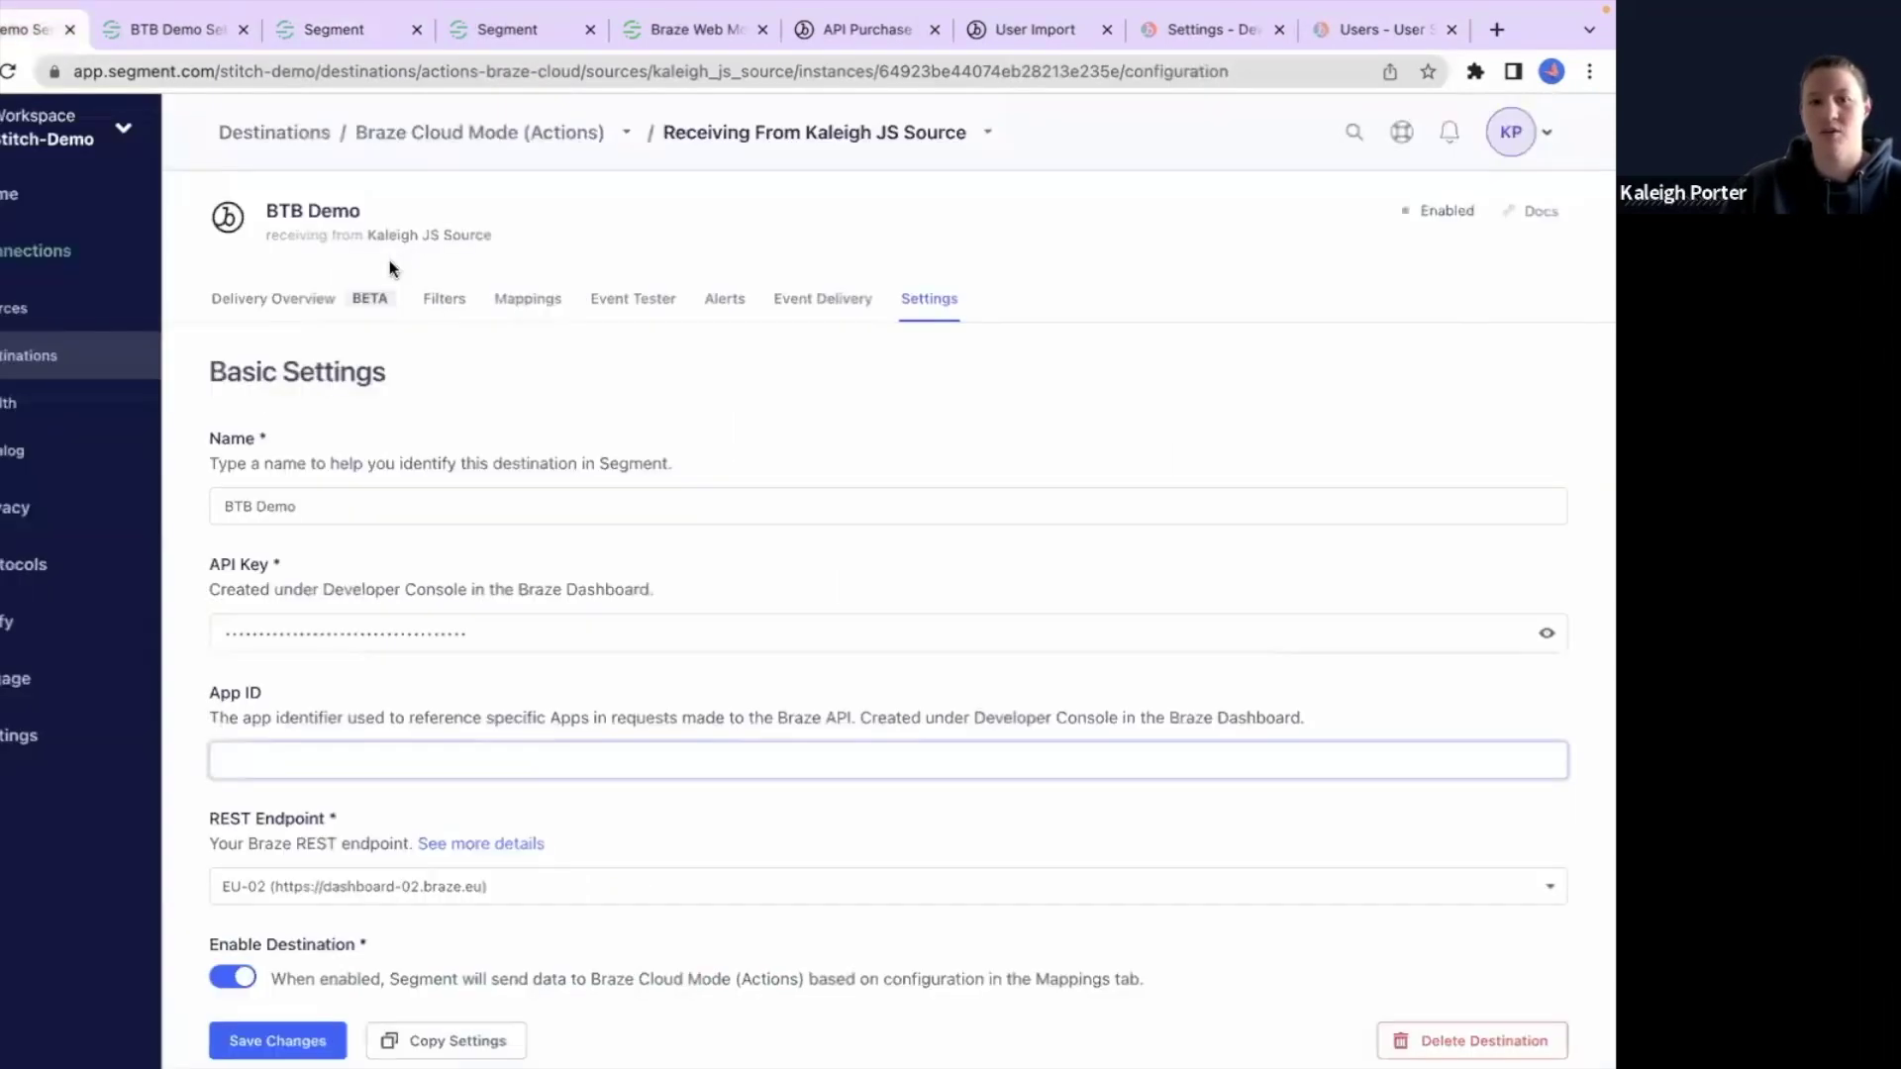
pyautogui.click(512, 305)
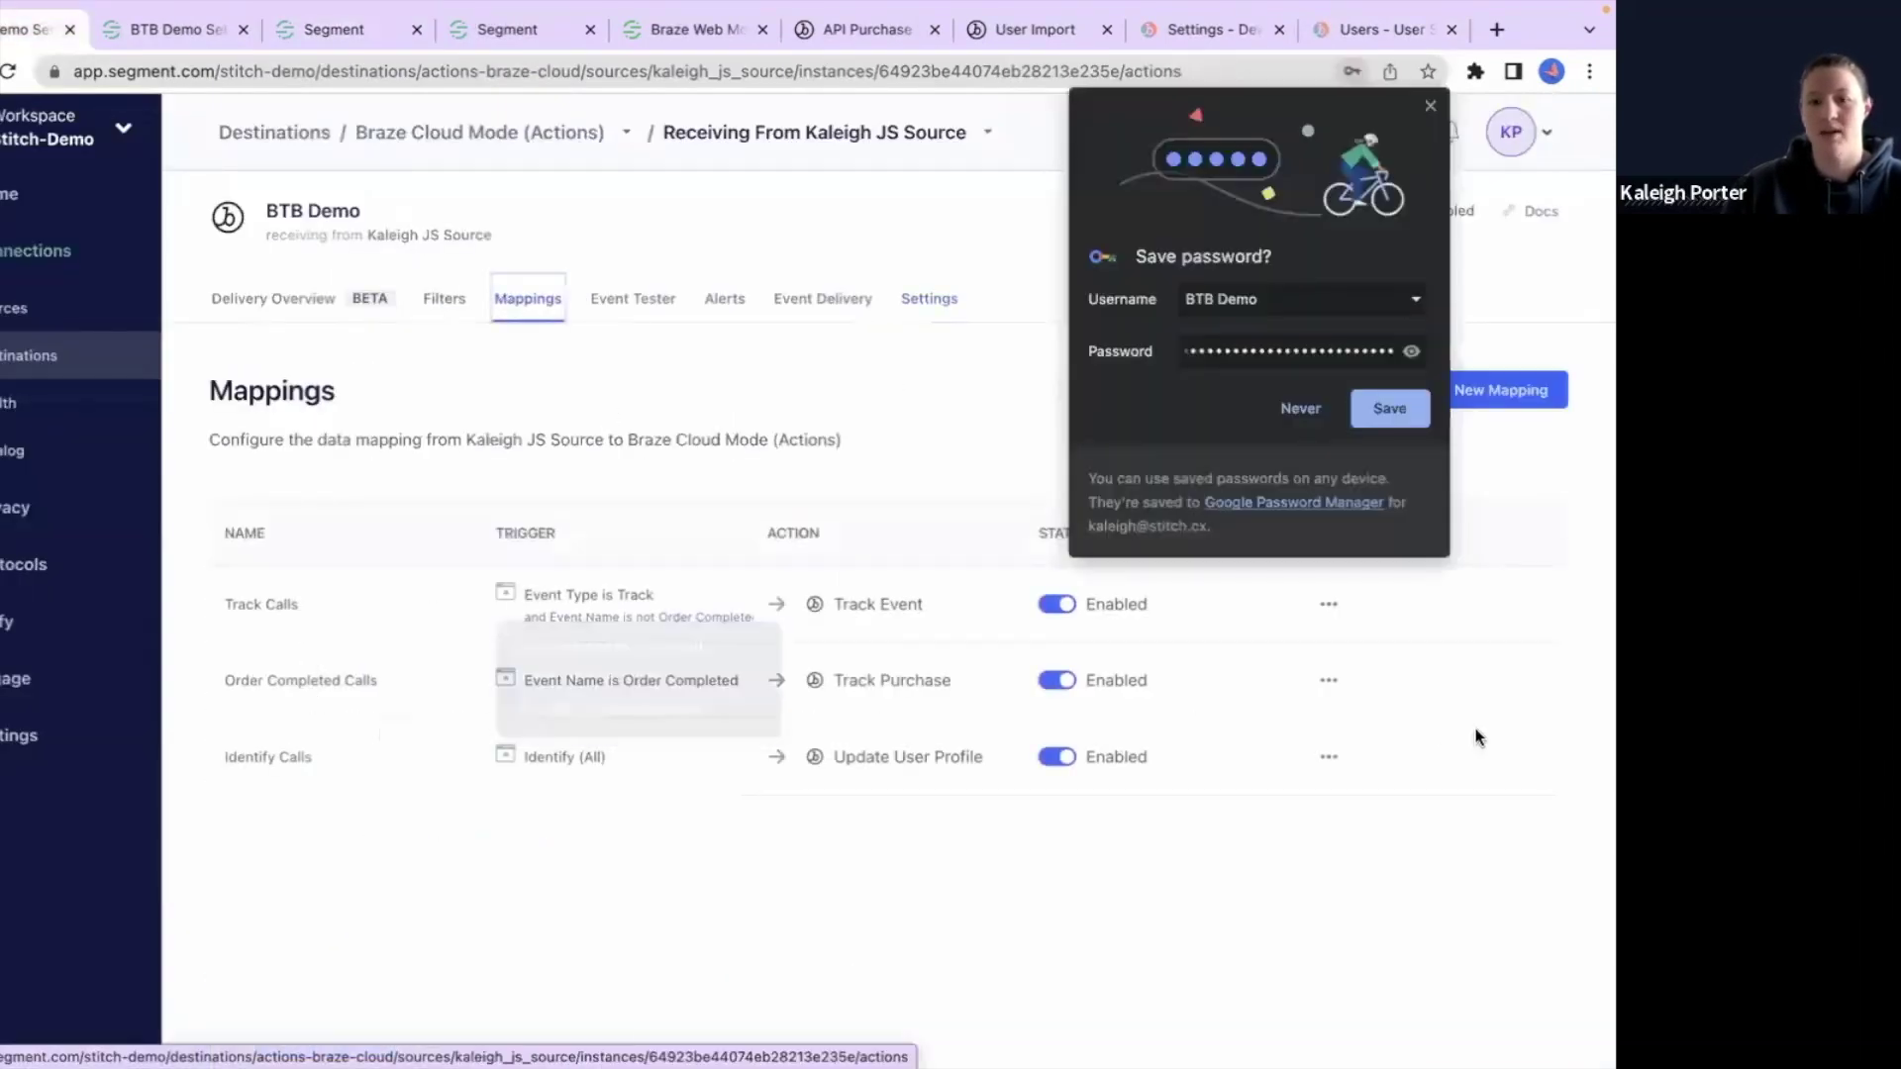
pyautogui.click(1329, 756)
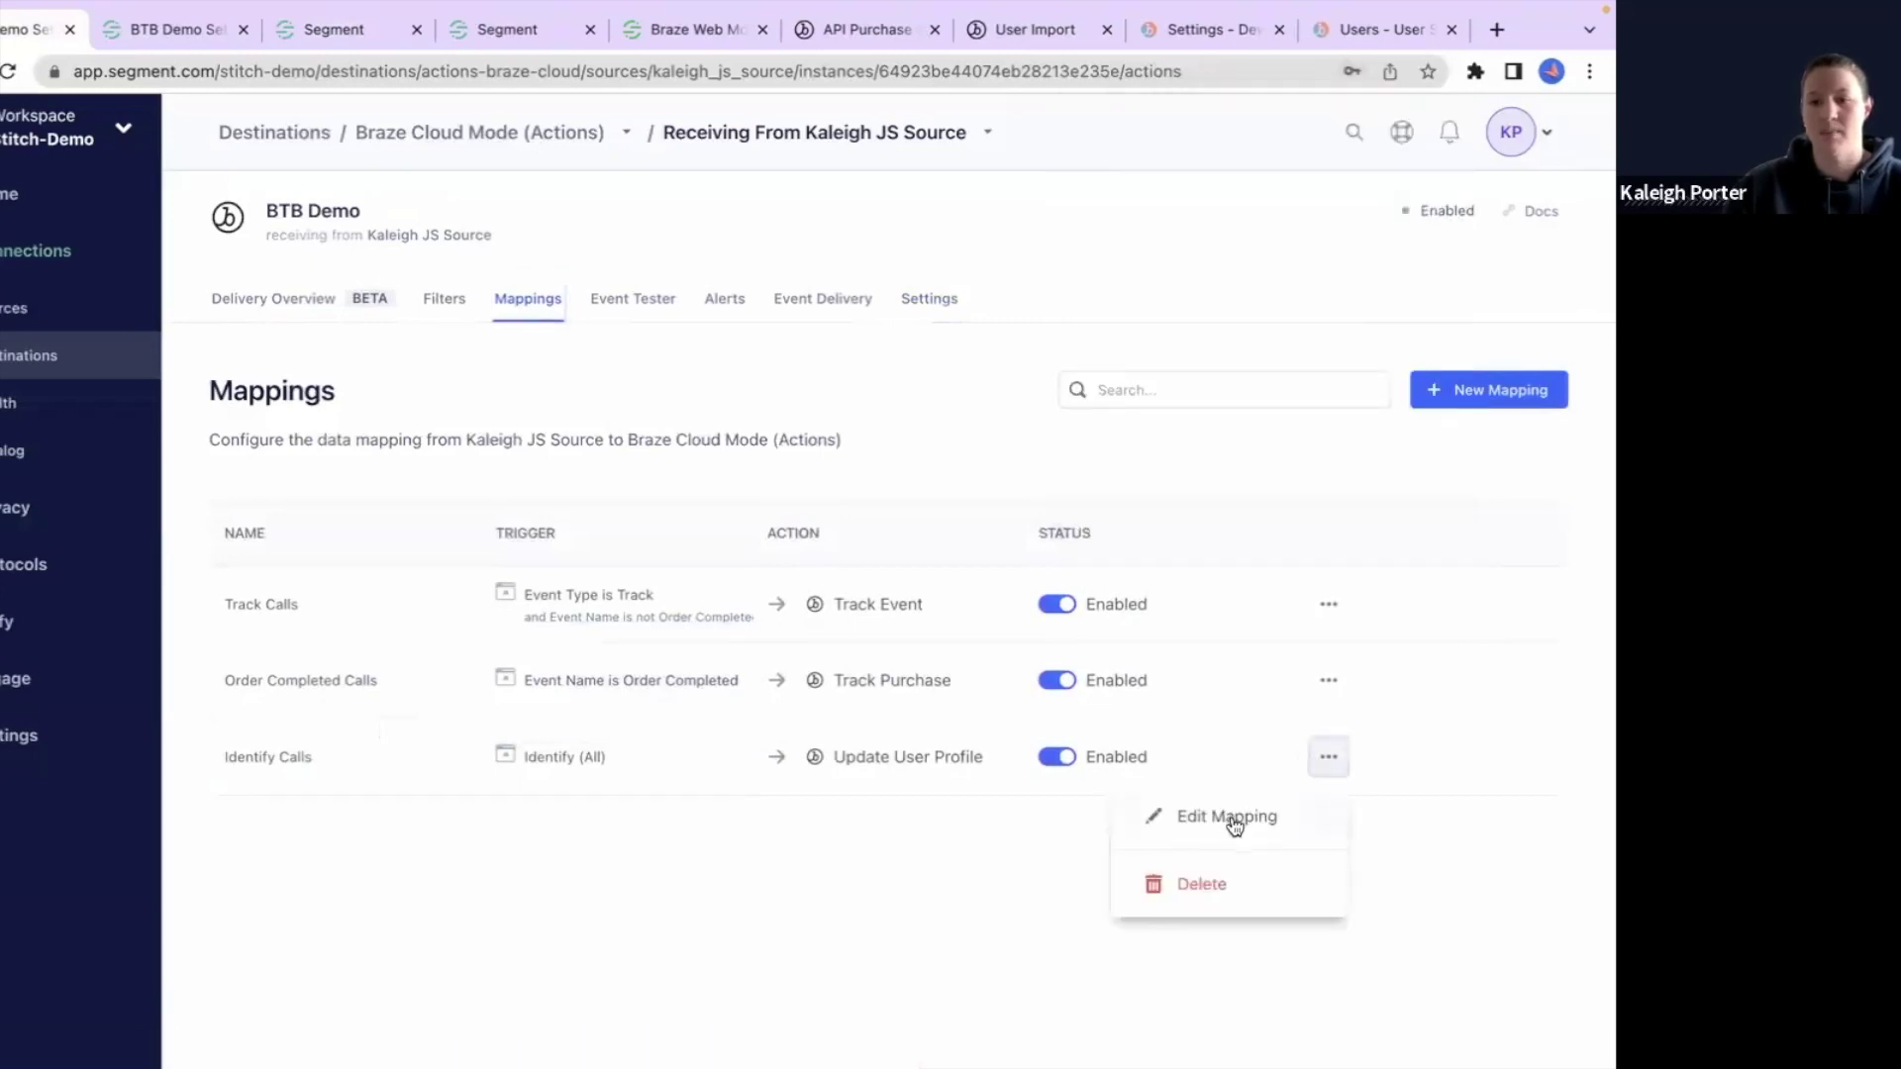
# Step: Switch to the opened Identify Calls mapping and examine its trigger condition and the traits in its test event
pyautogui.click(334, 22)
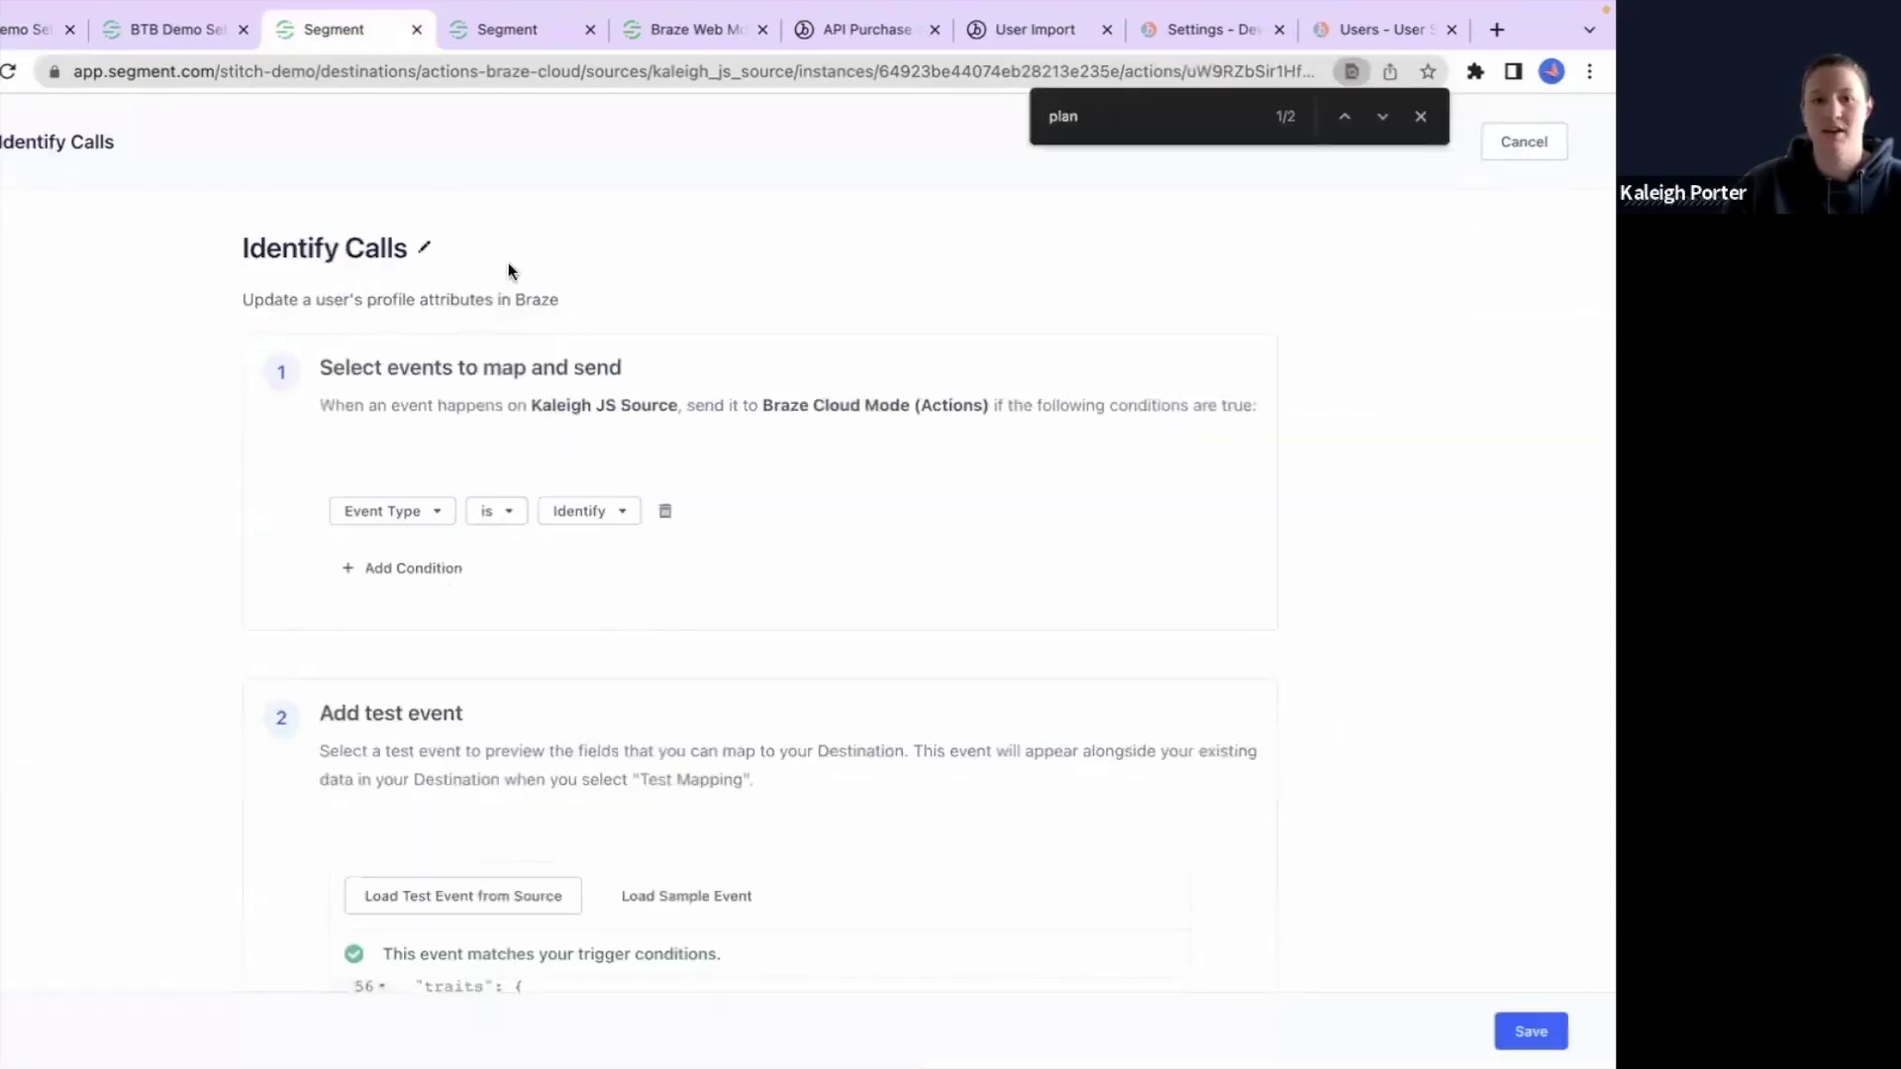
pyautogui.scroll(-2, 762, 475)
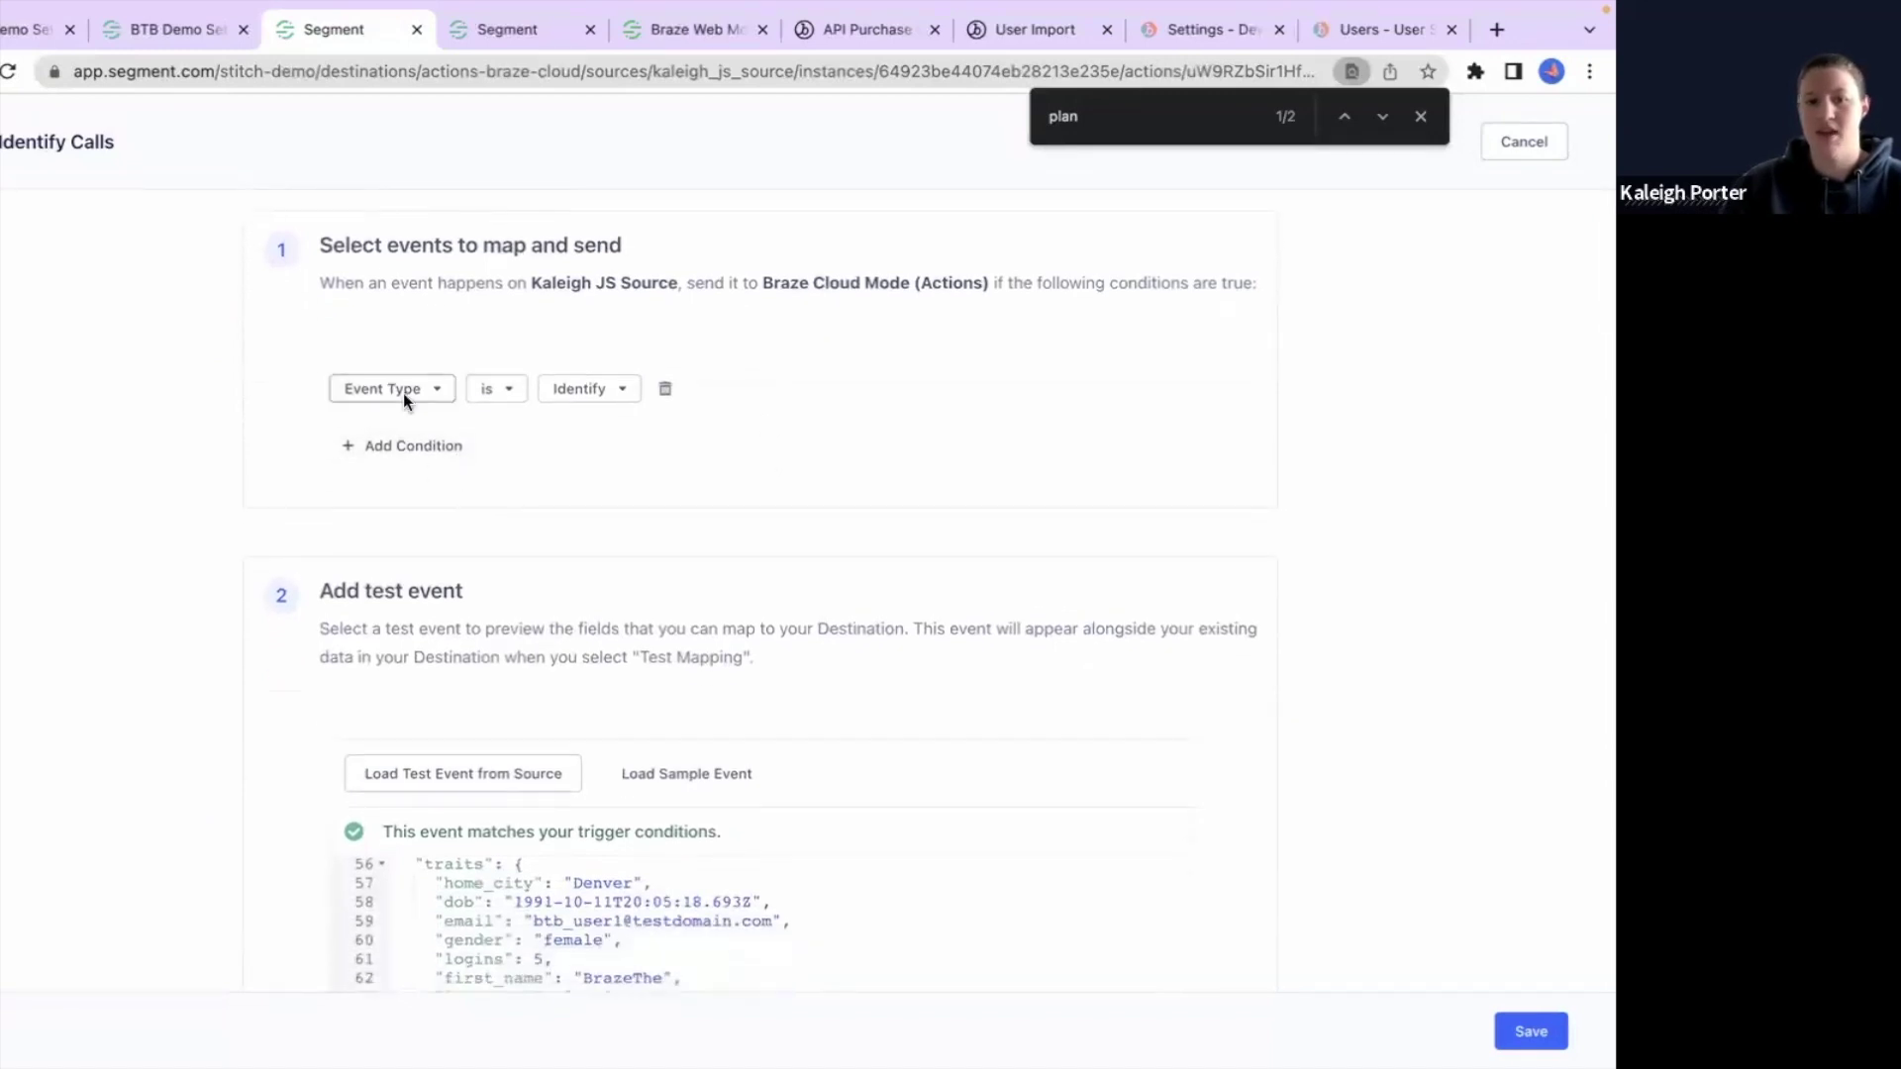
pyautogui.scroll(-1, 980, 431)
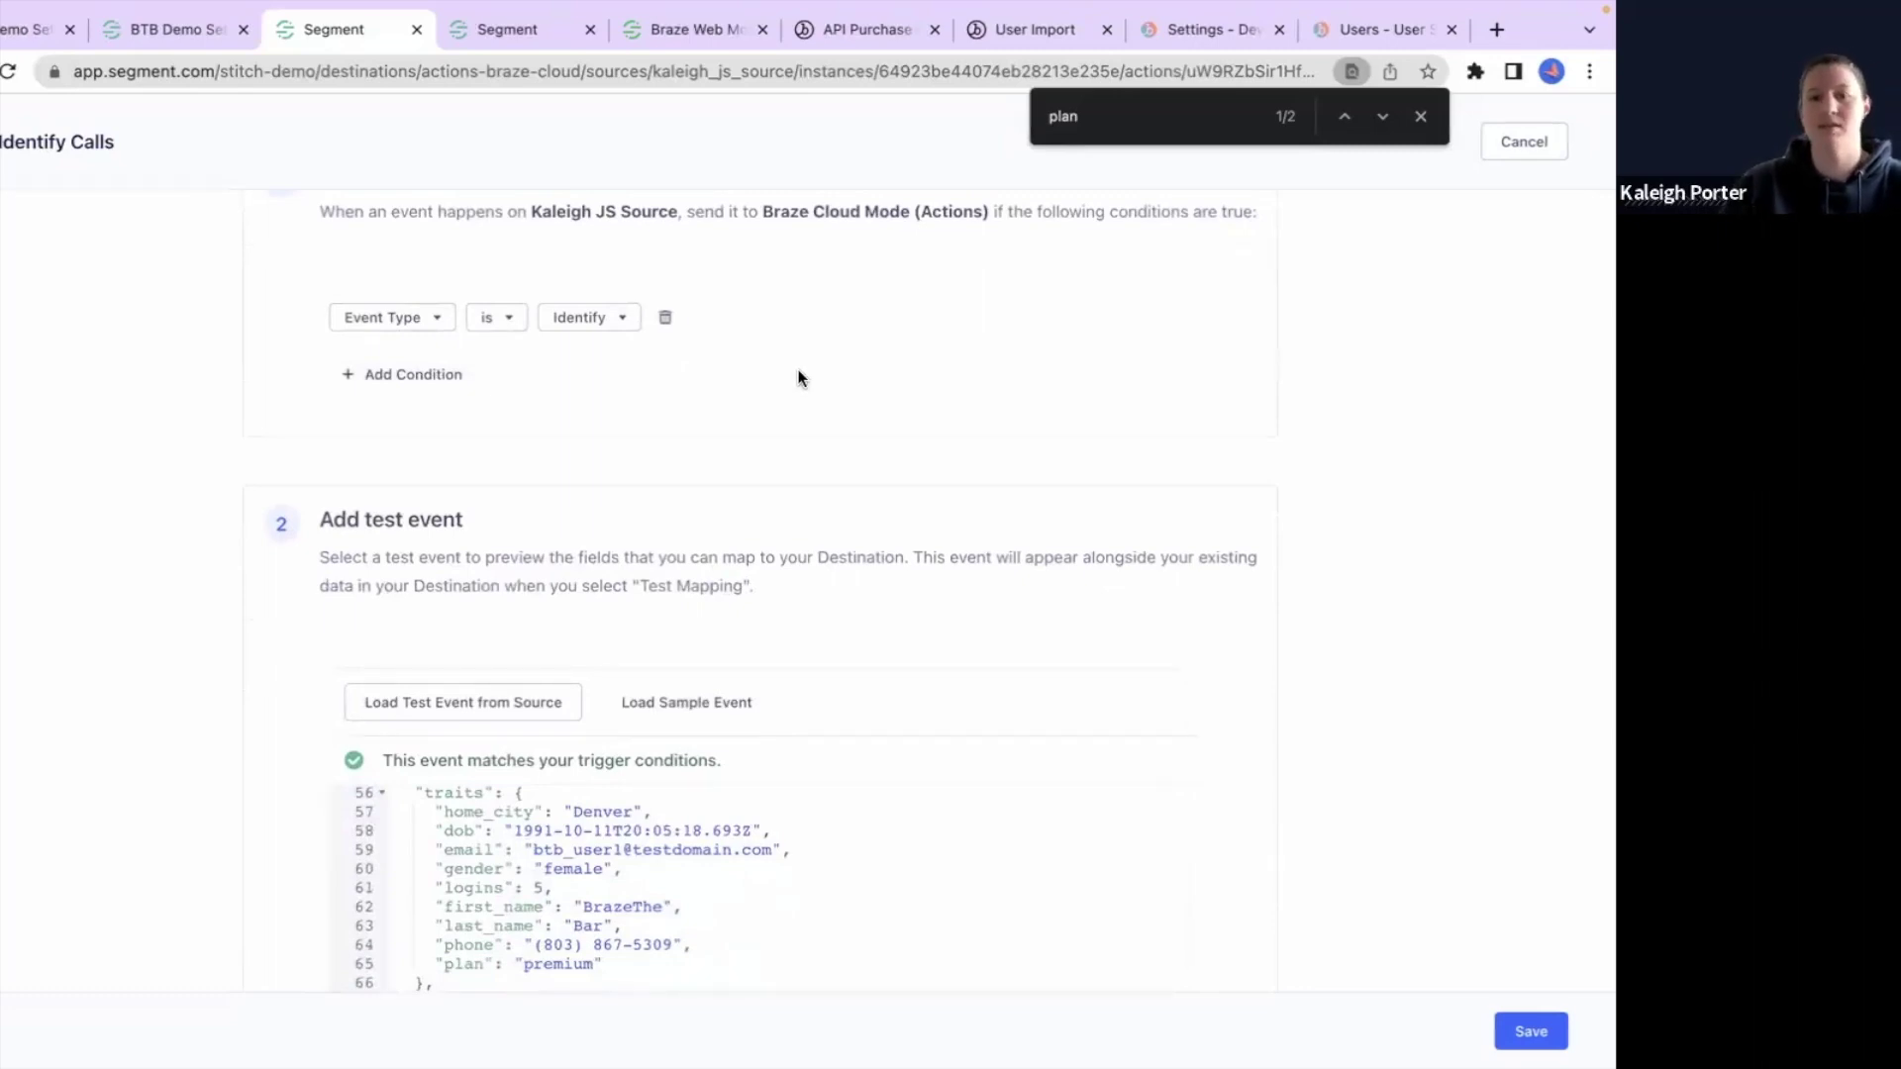
# Step: Examine the test event of the Identify Calls mapping, from its metadata and context down to the traits and userId
pyautogui.scroll(-2, 797, 372)
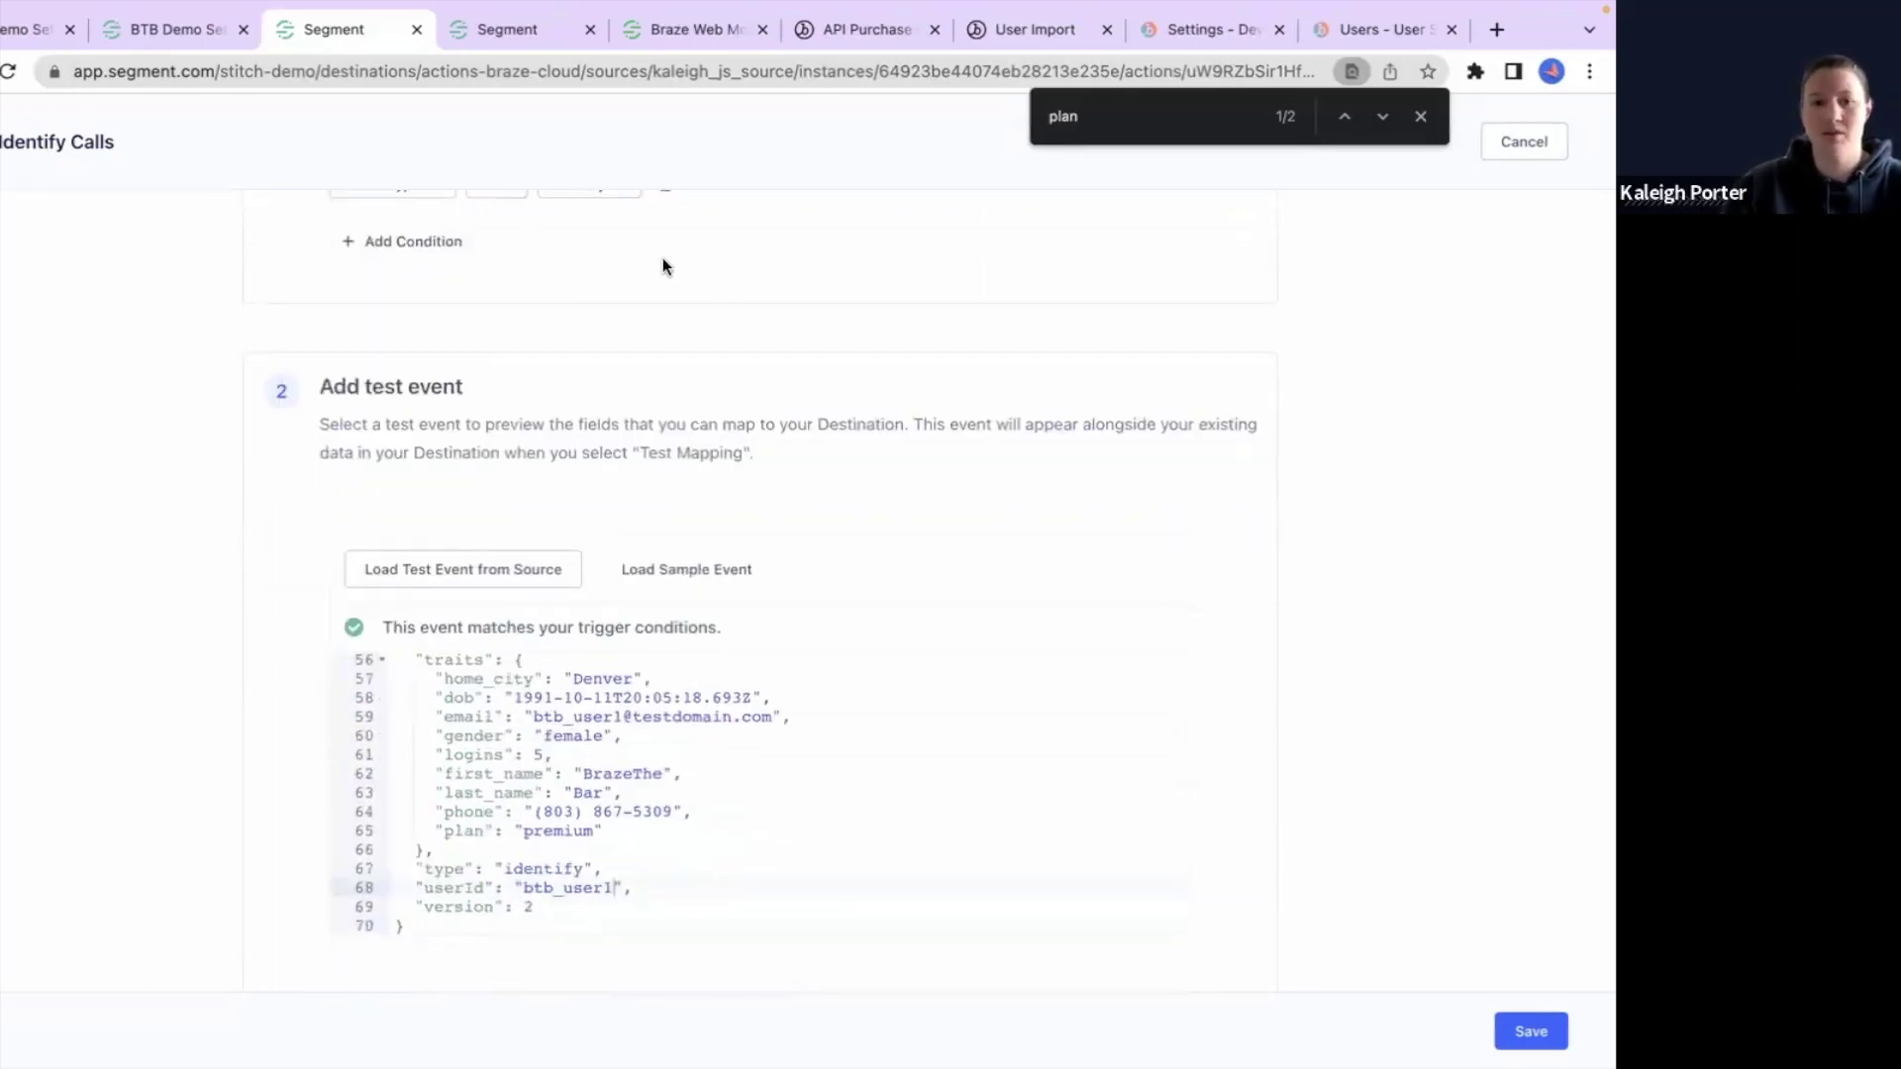
pyautogui.scroll(-1, 572, 738)
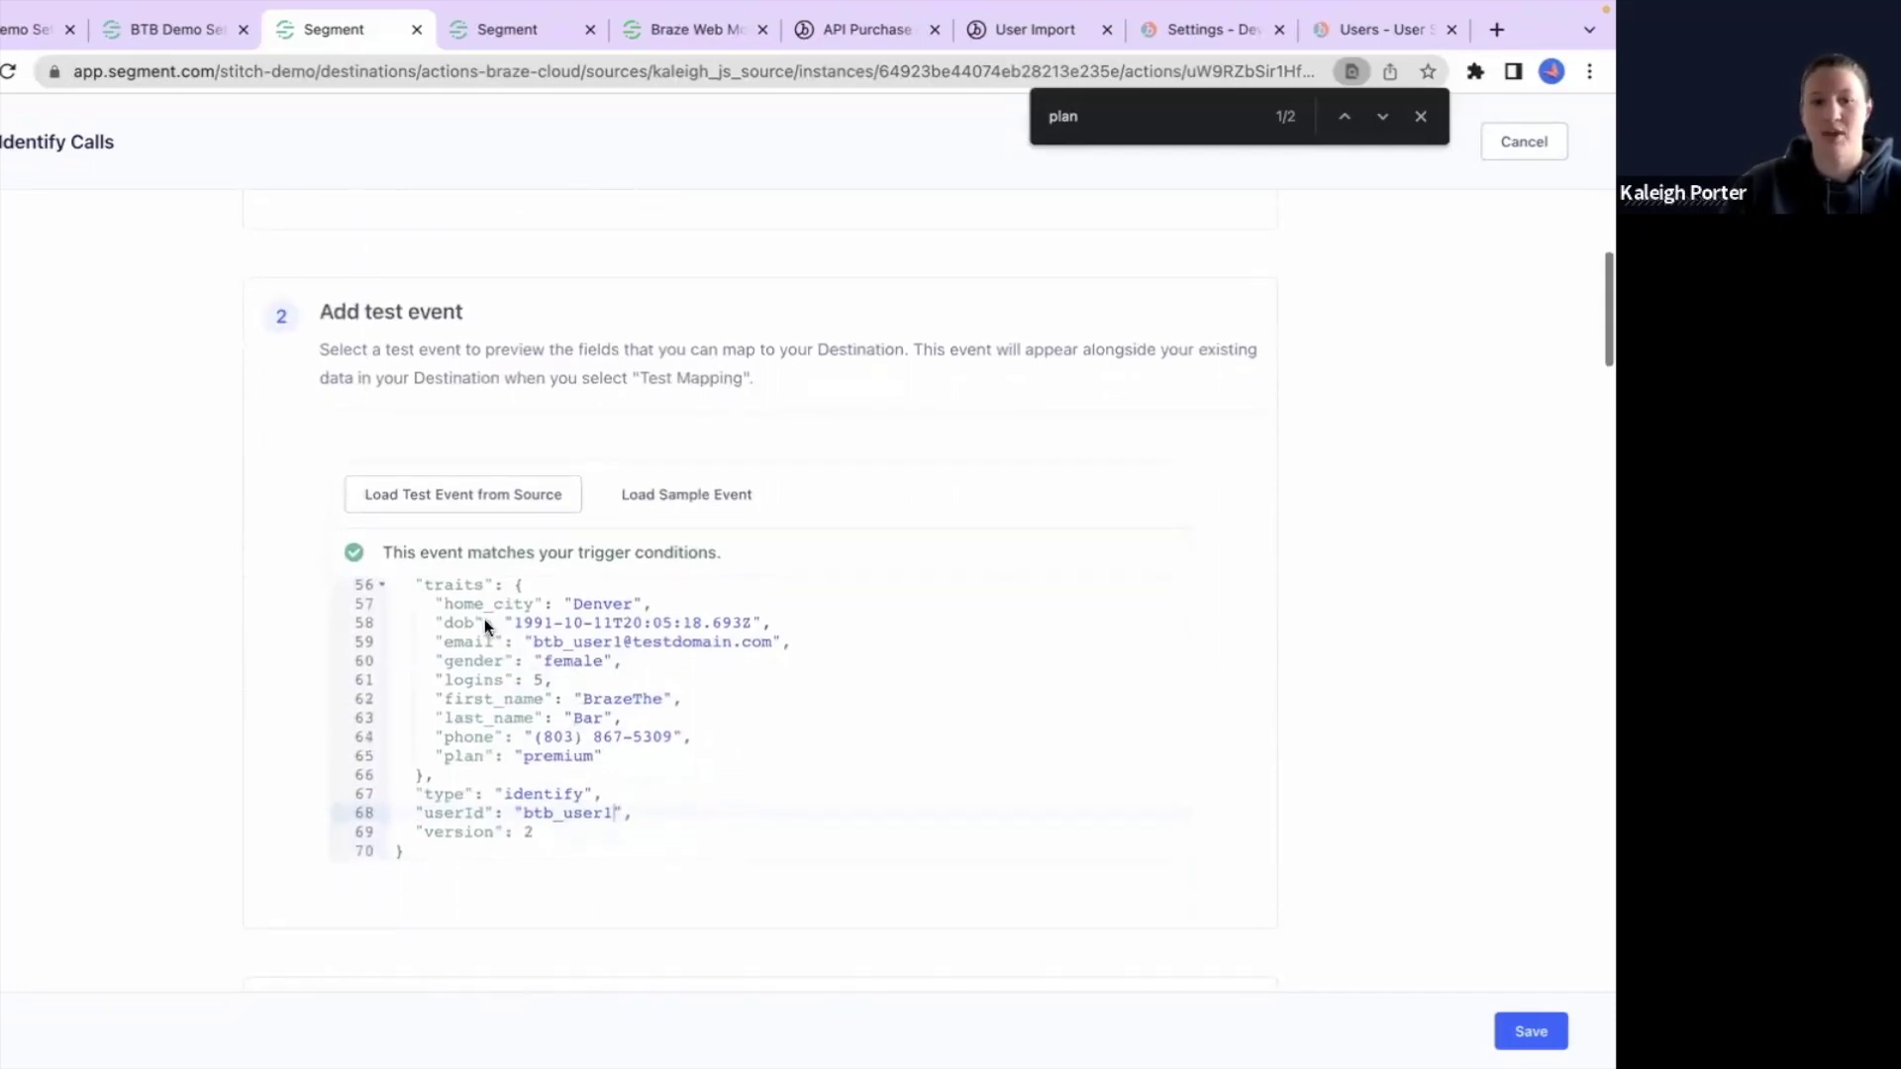
pyautogui.scroll(10, 484, 620)
pyautogui.scroll(-2, 733, 549)
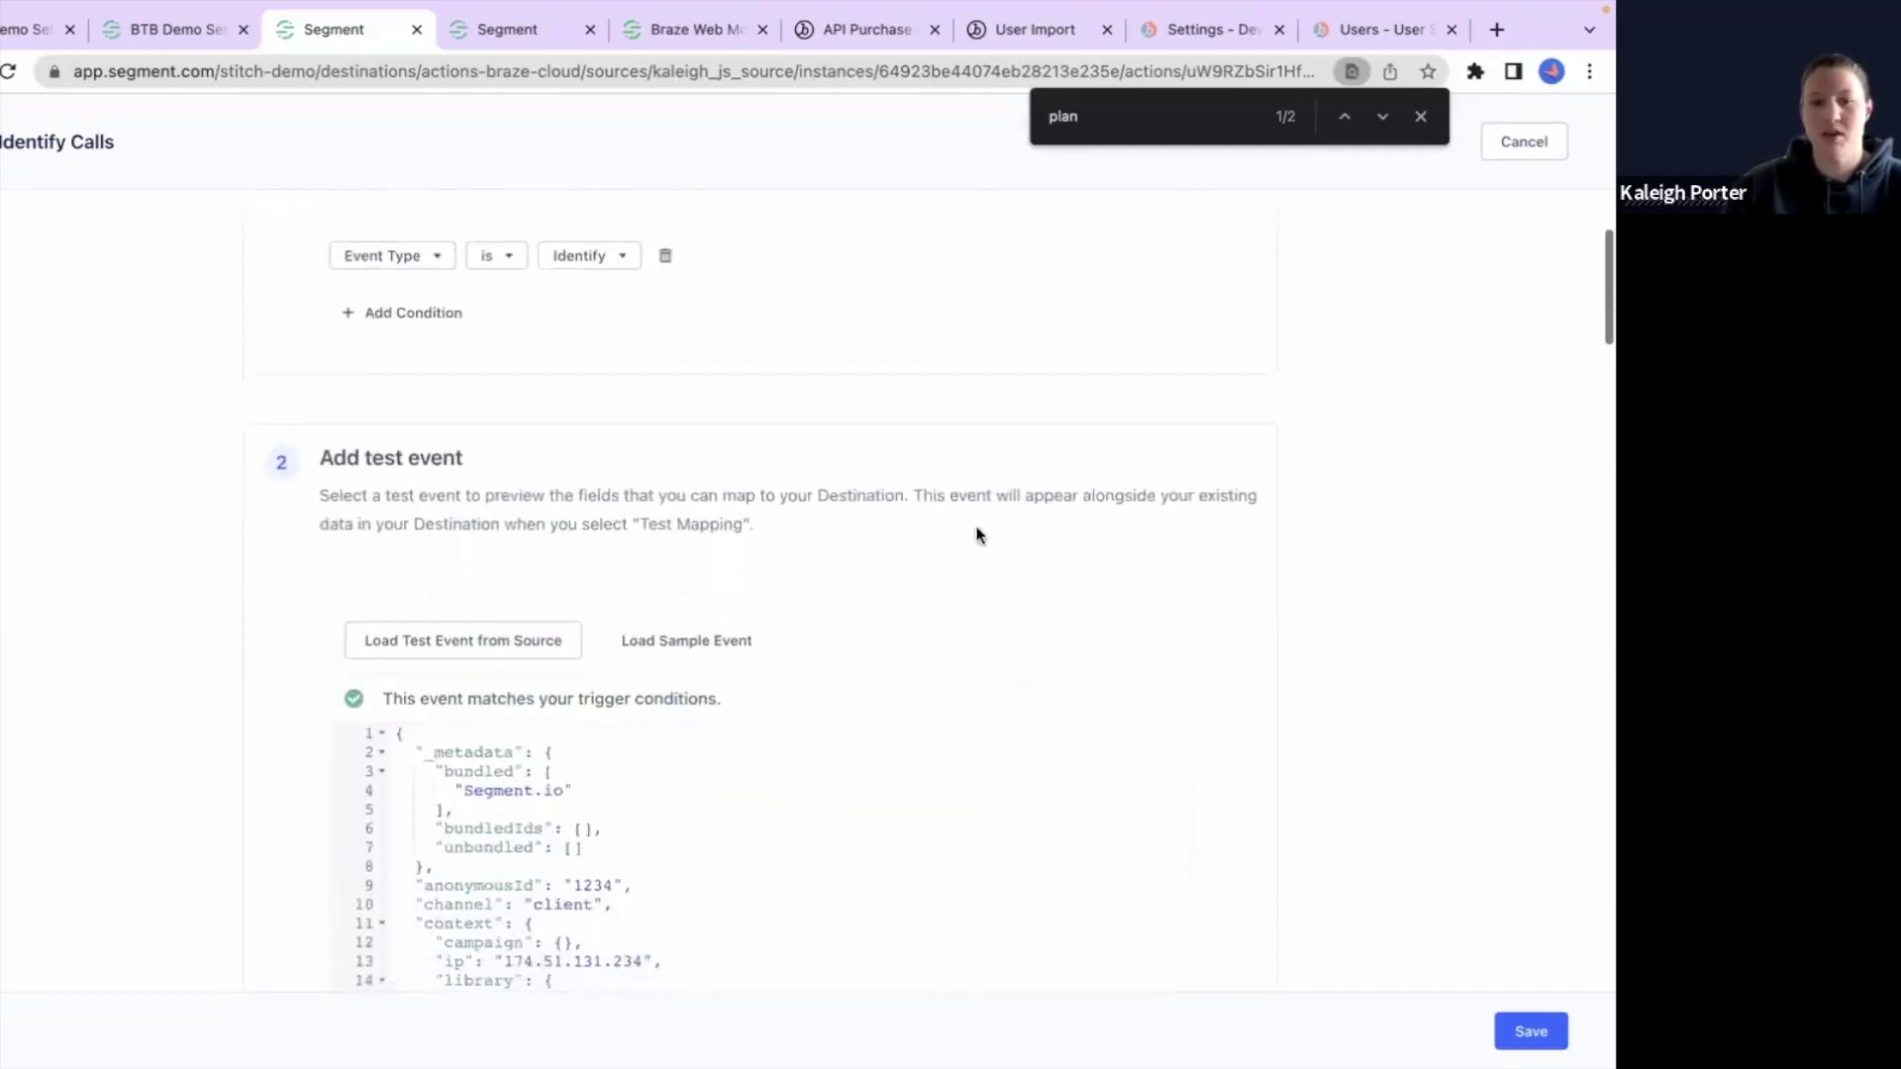
pyautogui.scroll(-3, 798, 471)
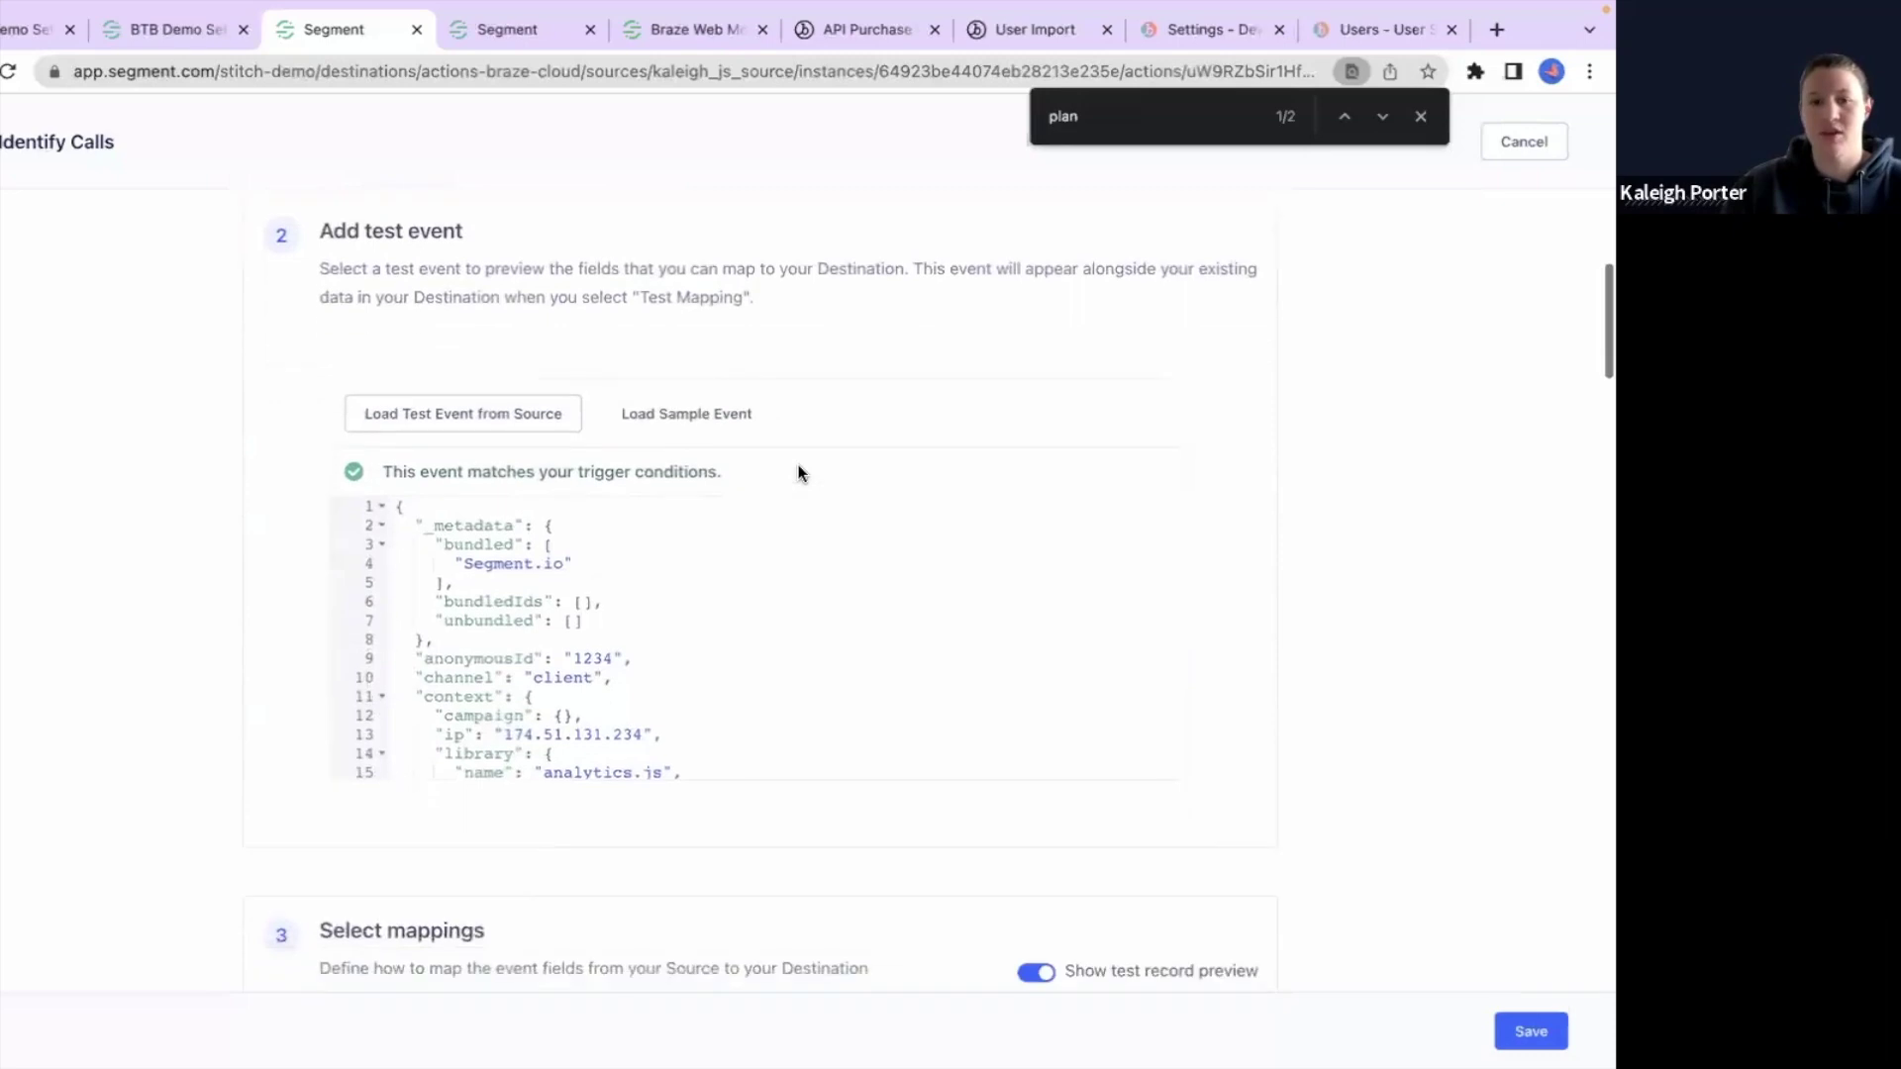
pyautogui.scroll(-5, 636, 539)
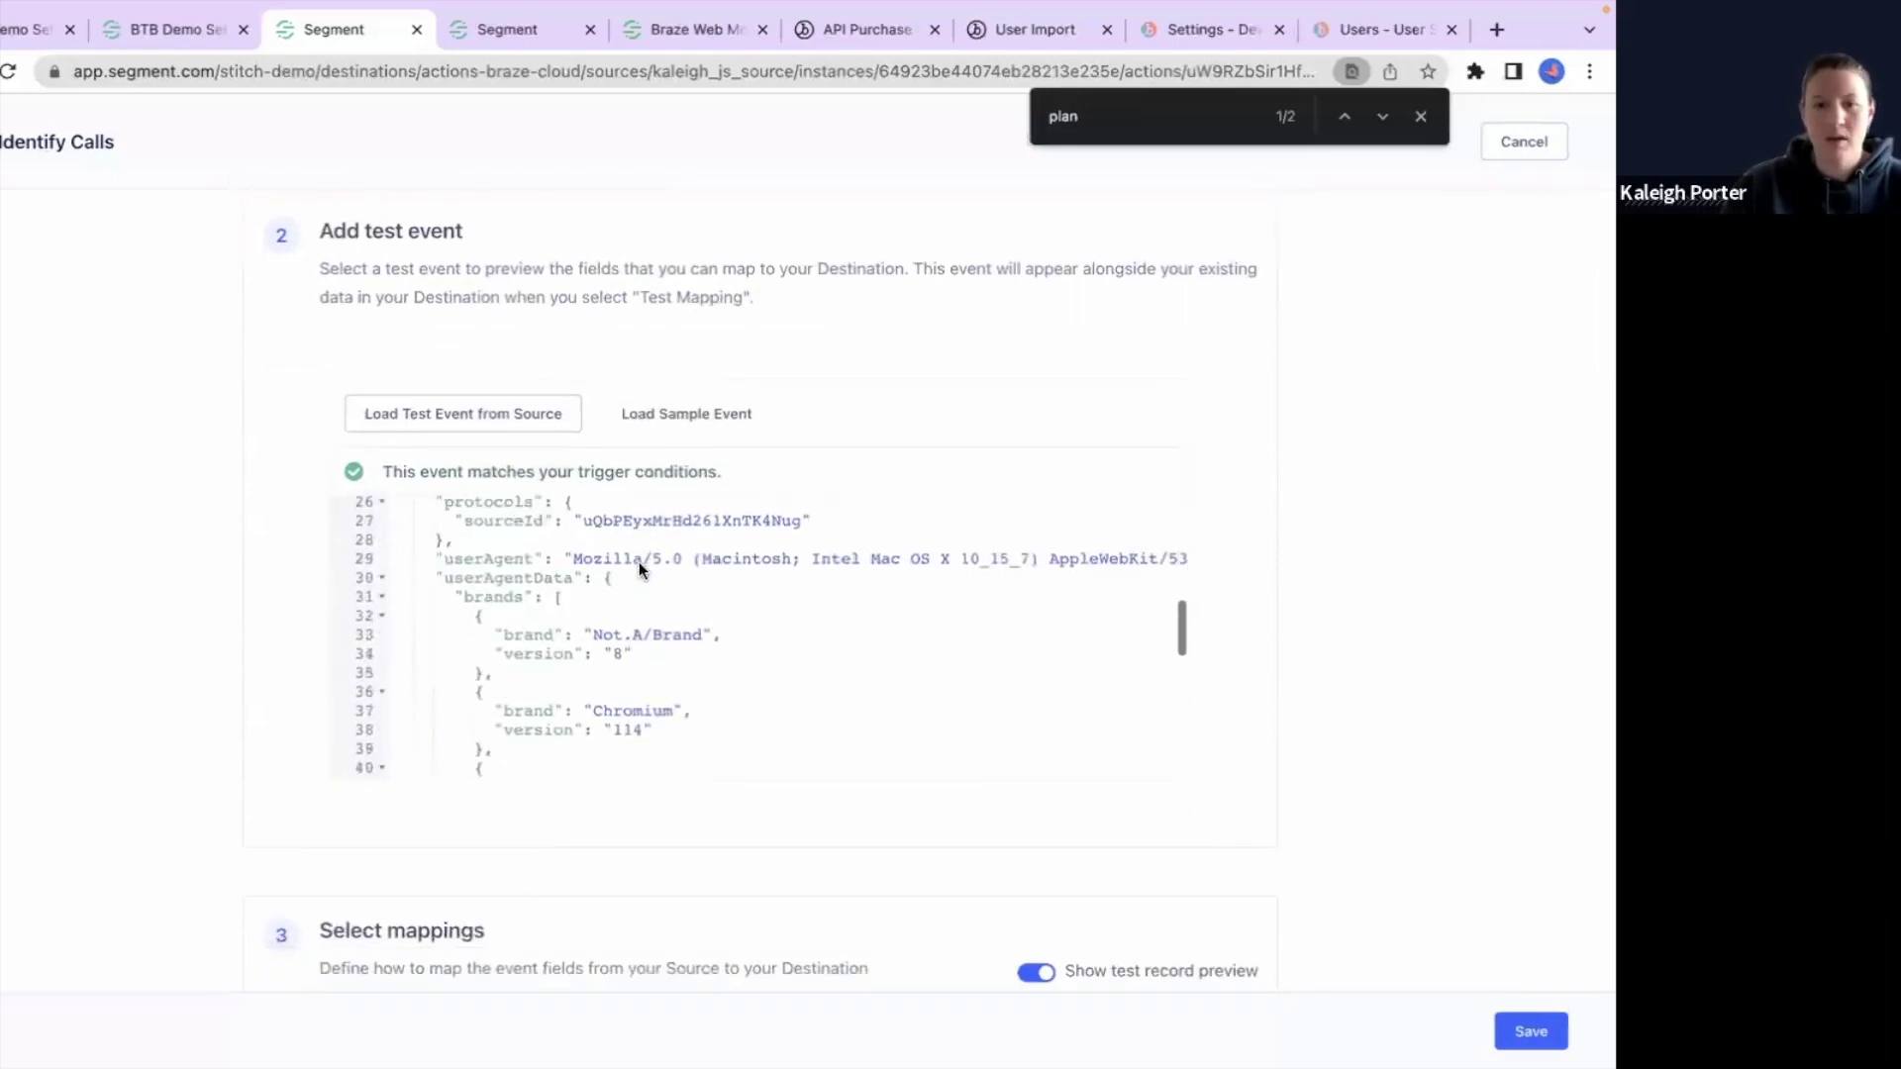
pyautogui.scroll(-10, 638, 562)
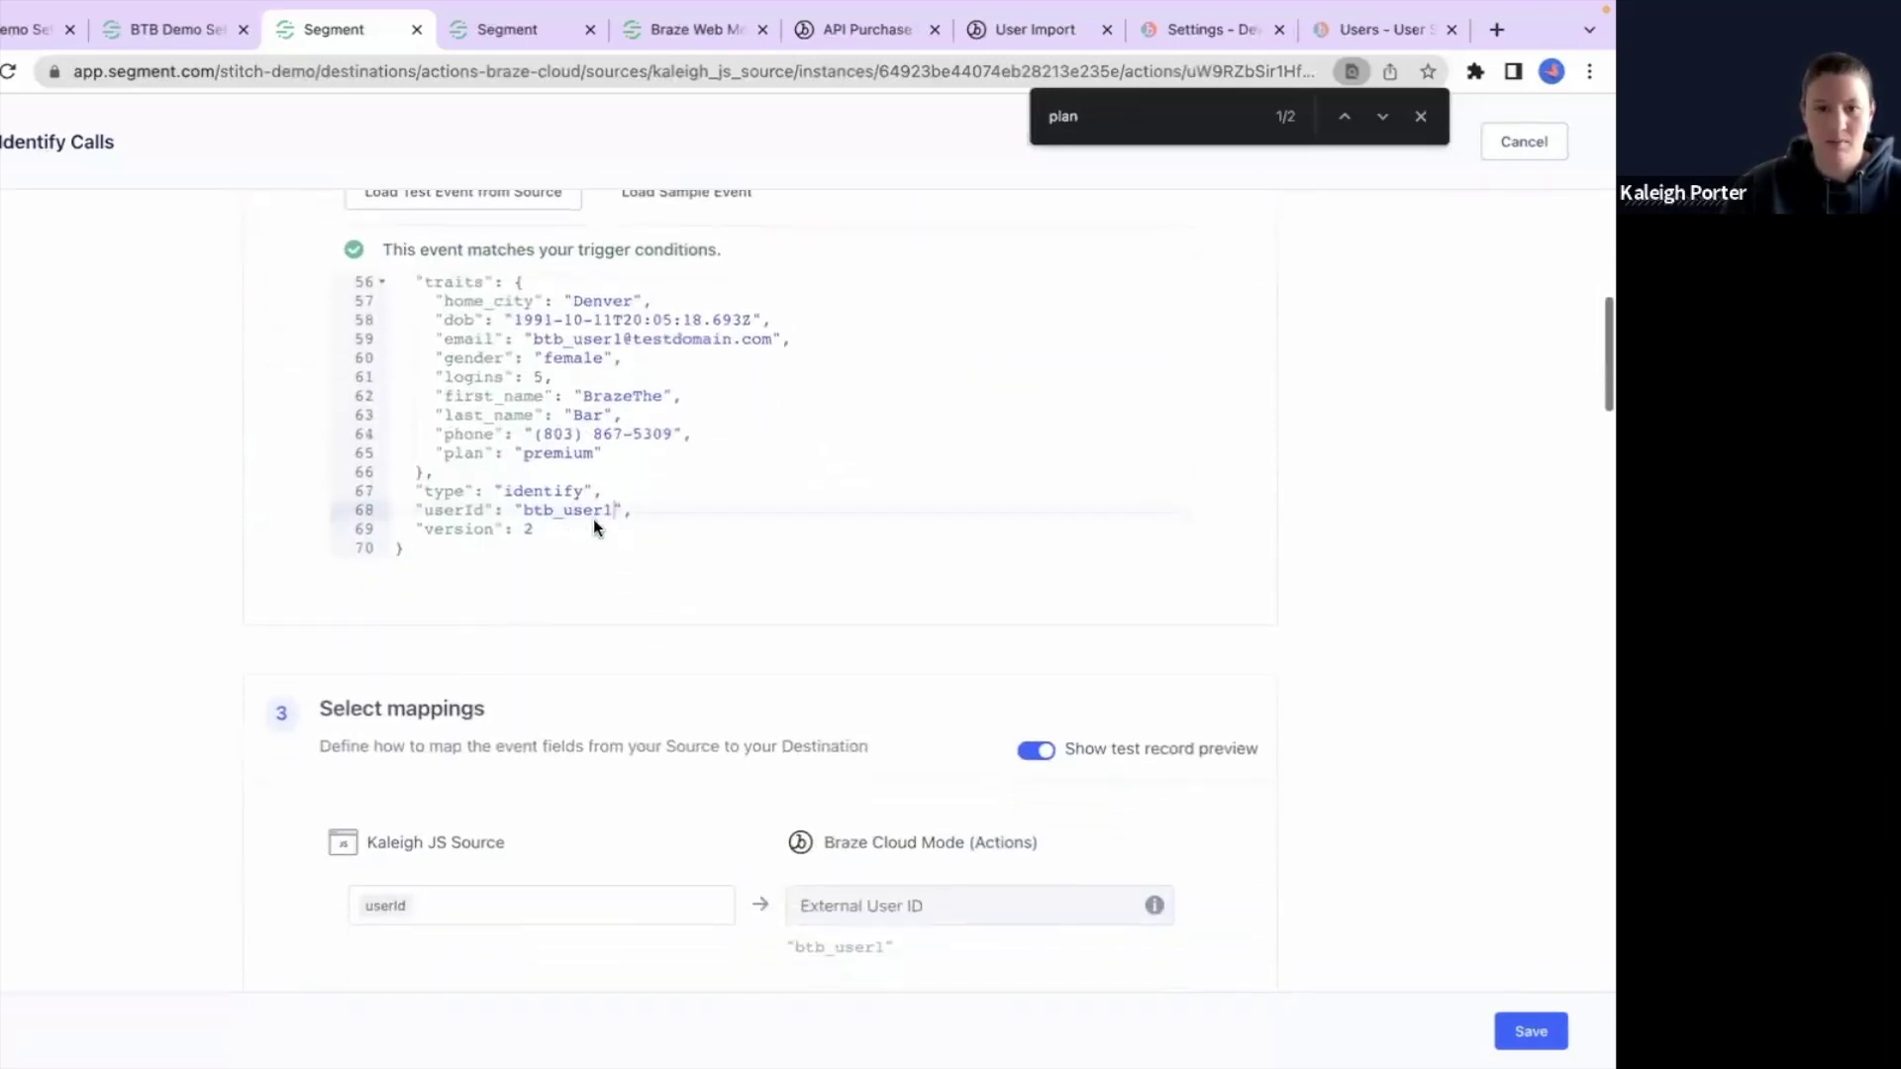
# Step: Examine how the source's userId and traits map to the Braze fields, from External User ID through Phone Number
pyautogui.scroll(-2, 10, 539)
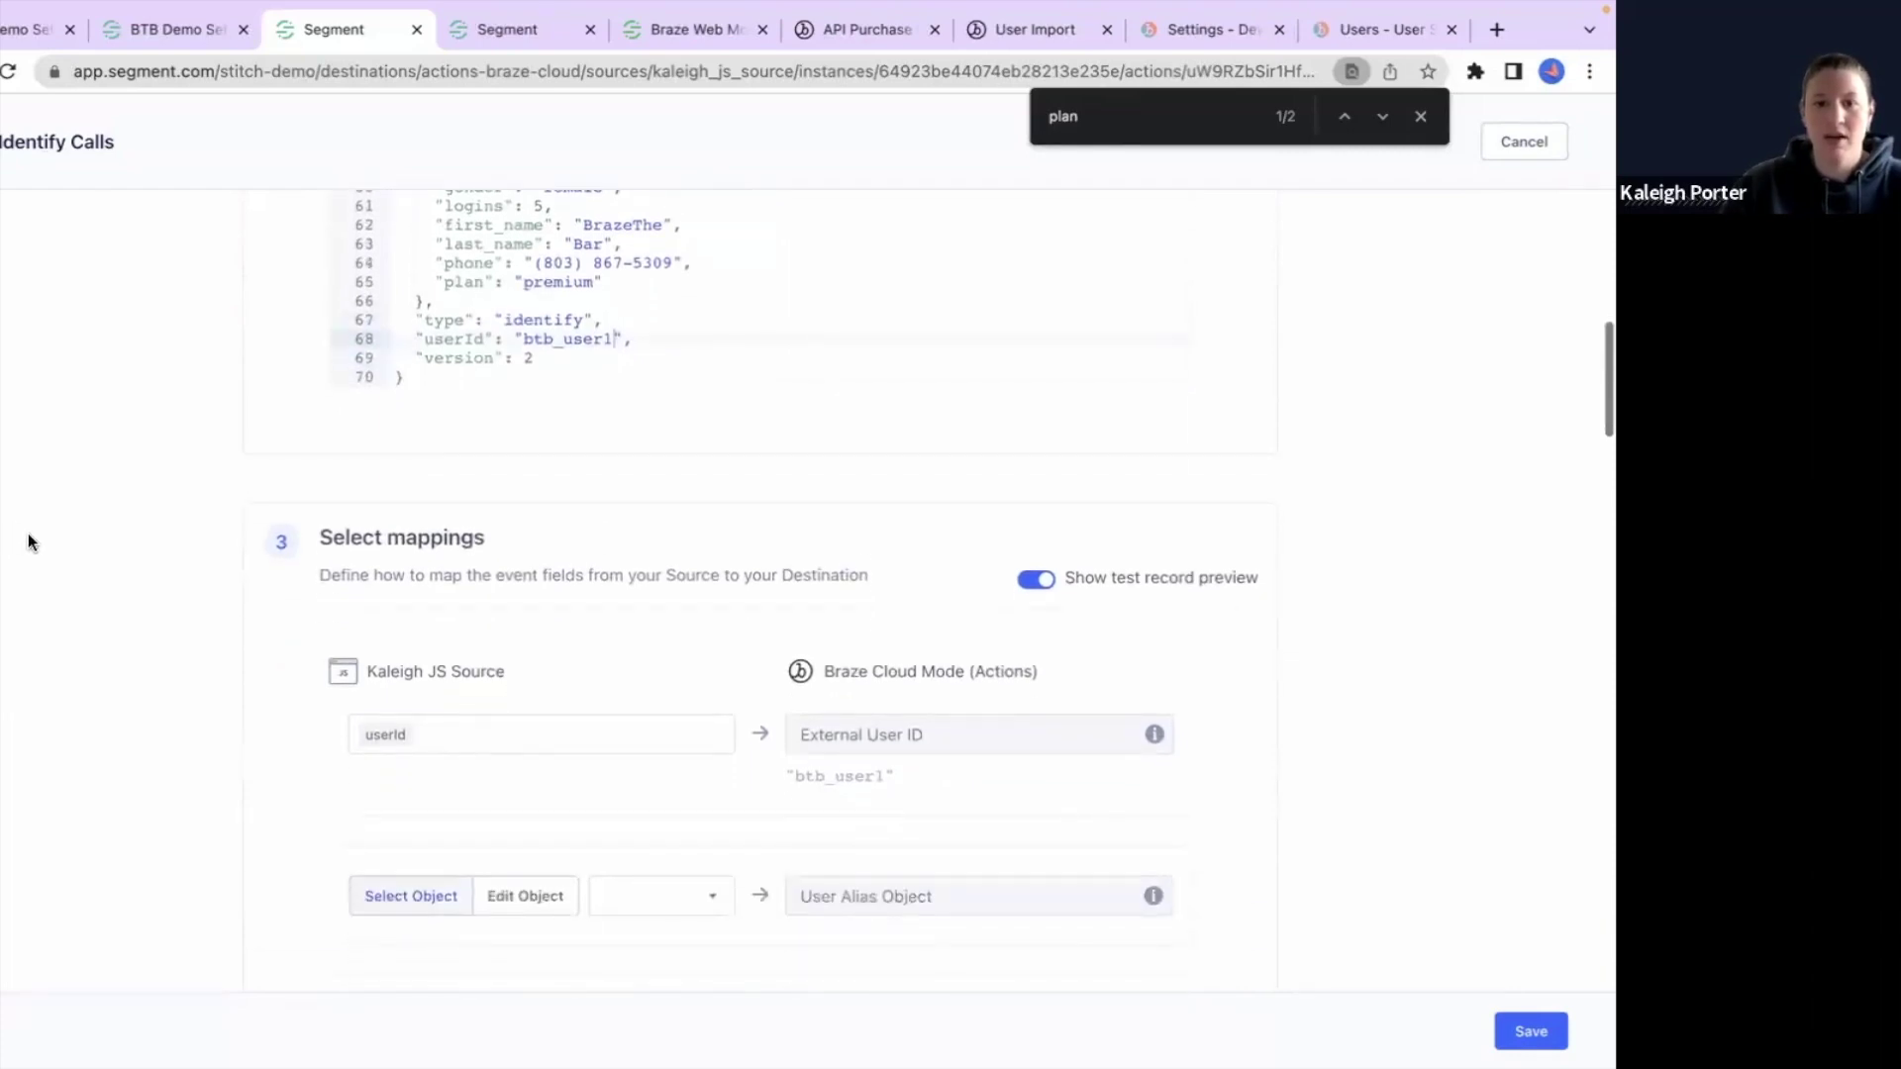
pyautogui.scroll(-3, 28, 532)
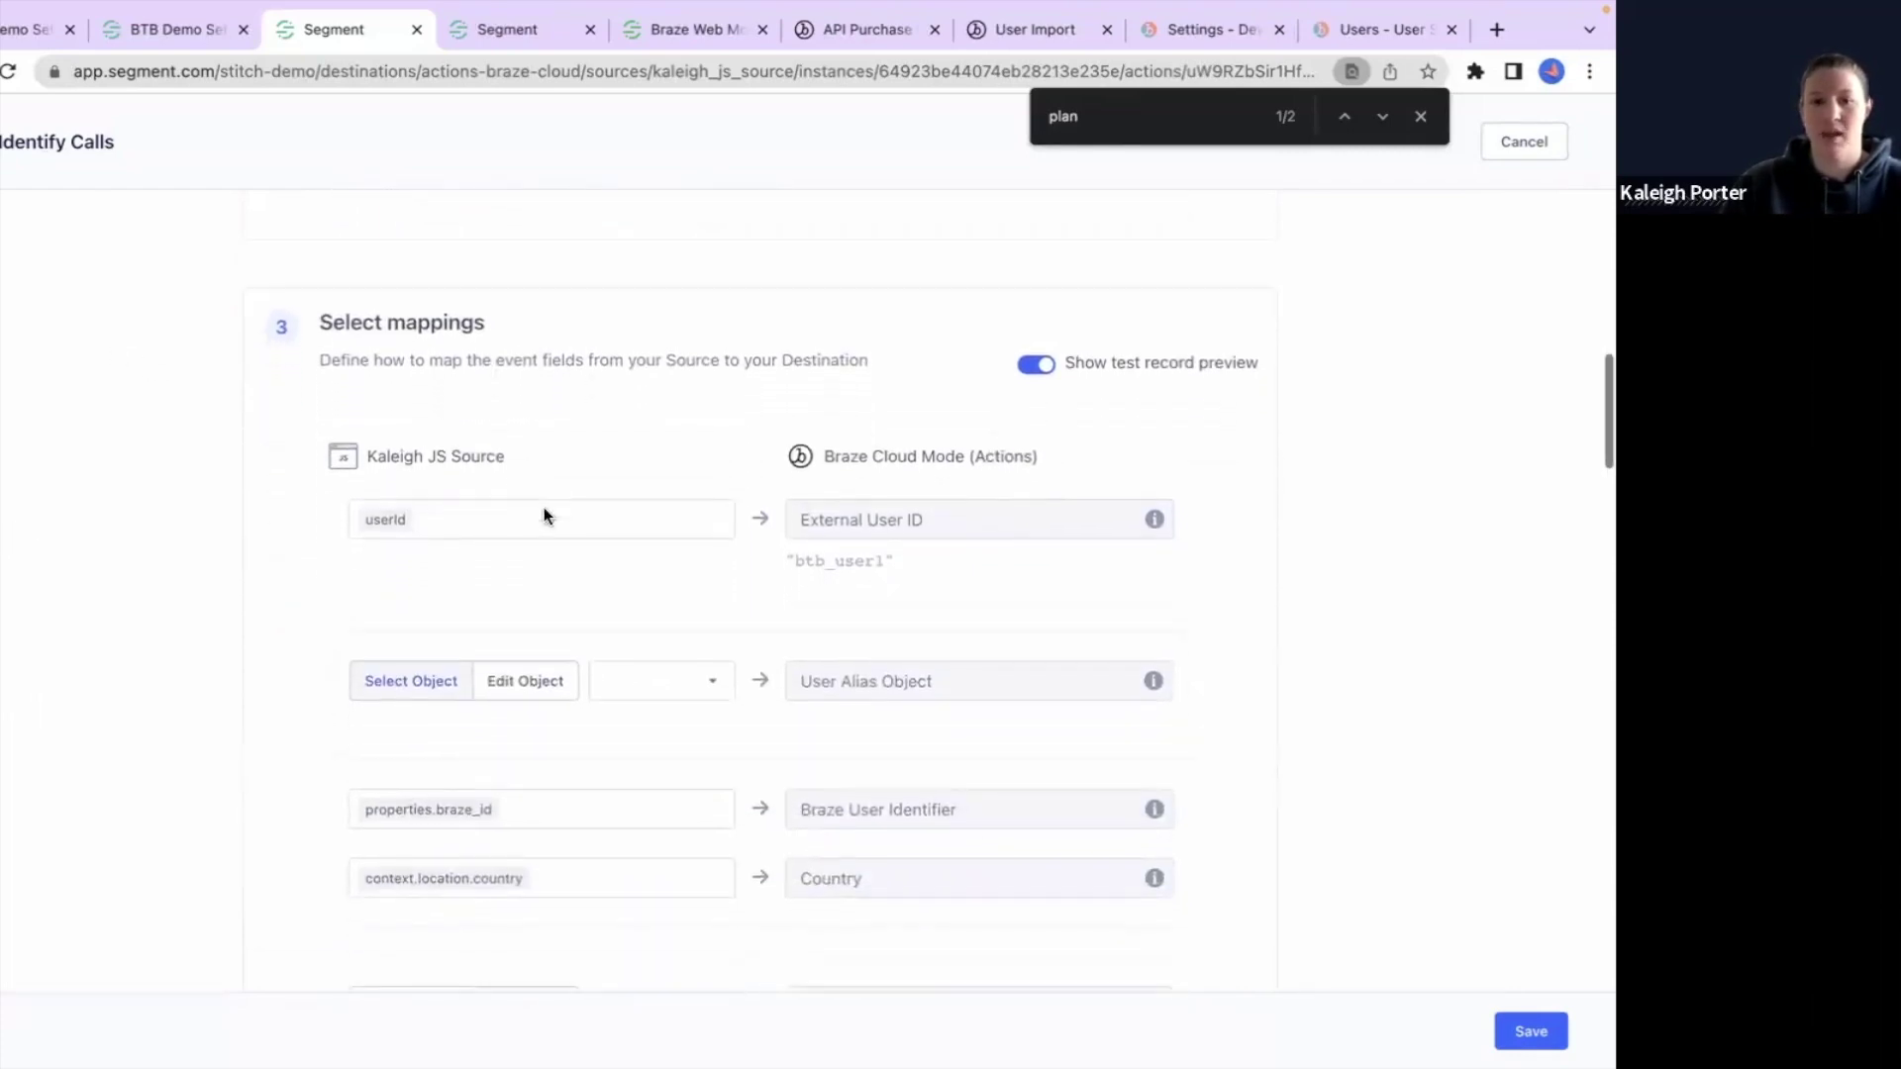
pyautogui.scroll(-1, 527, 410)
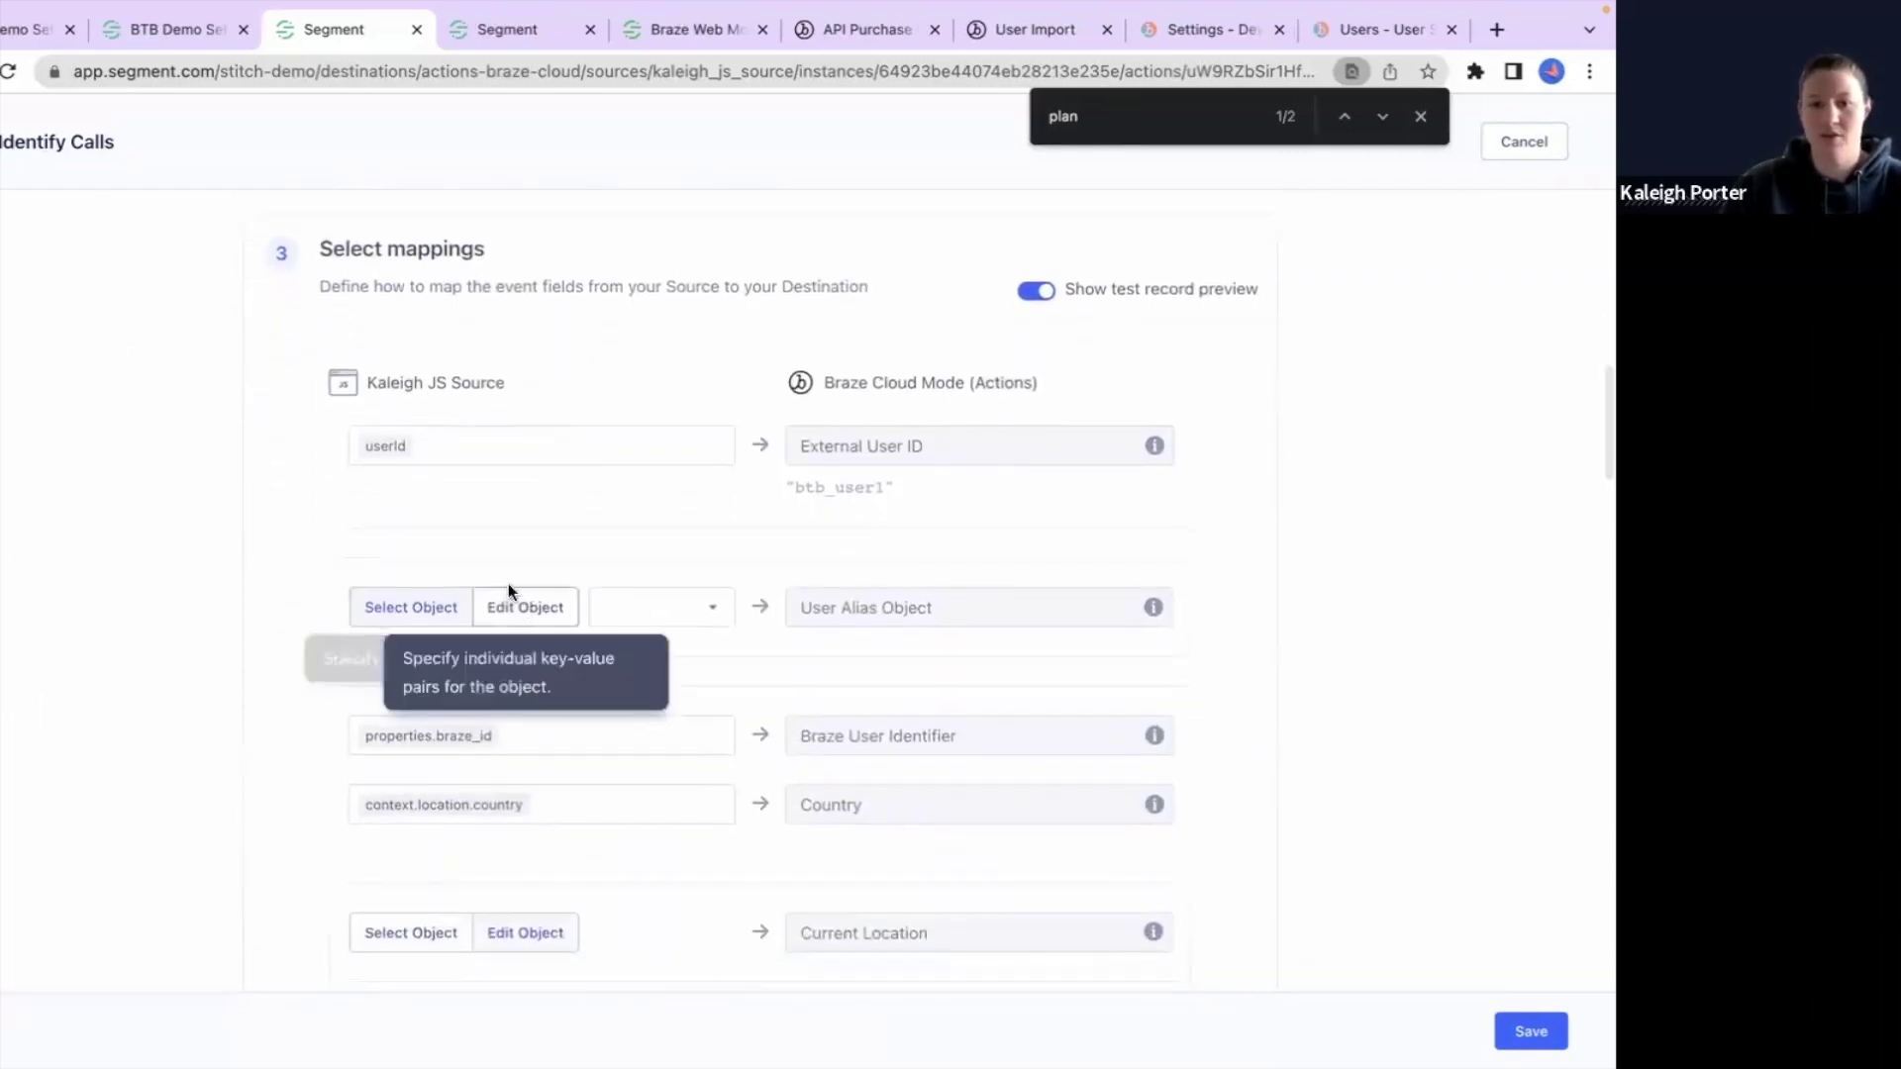
pyautogui.scroll(-7, 508, 584)
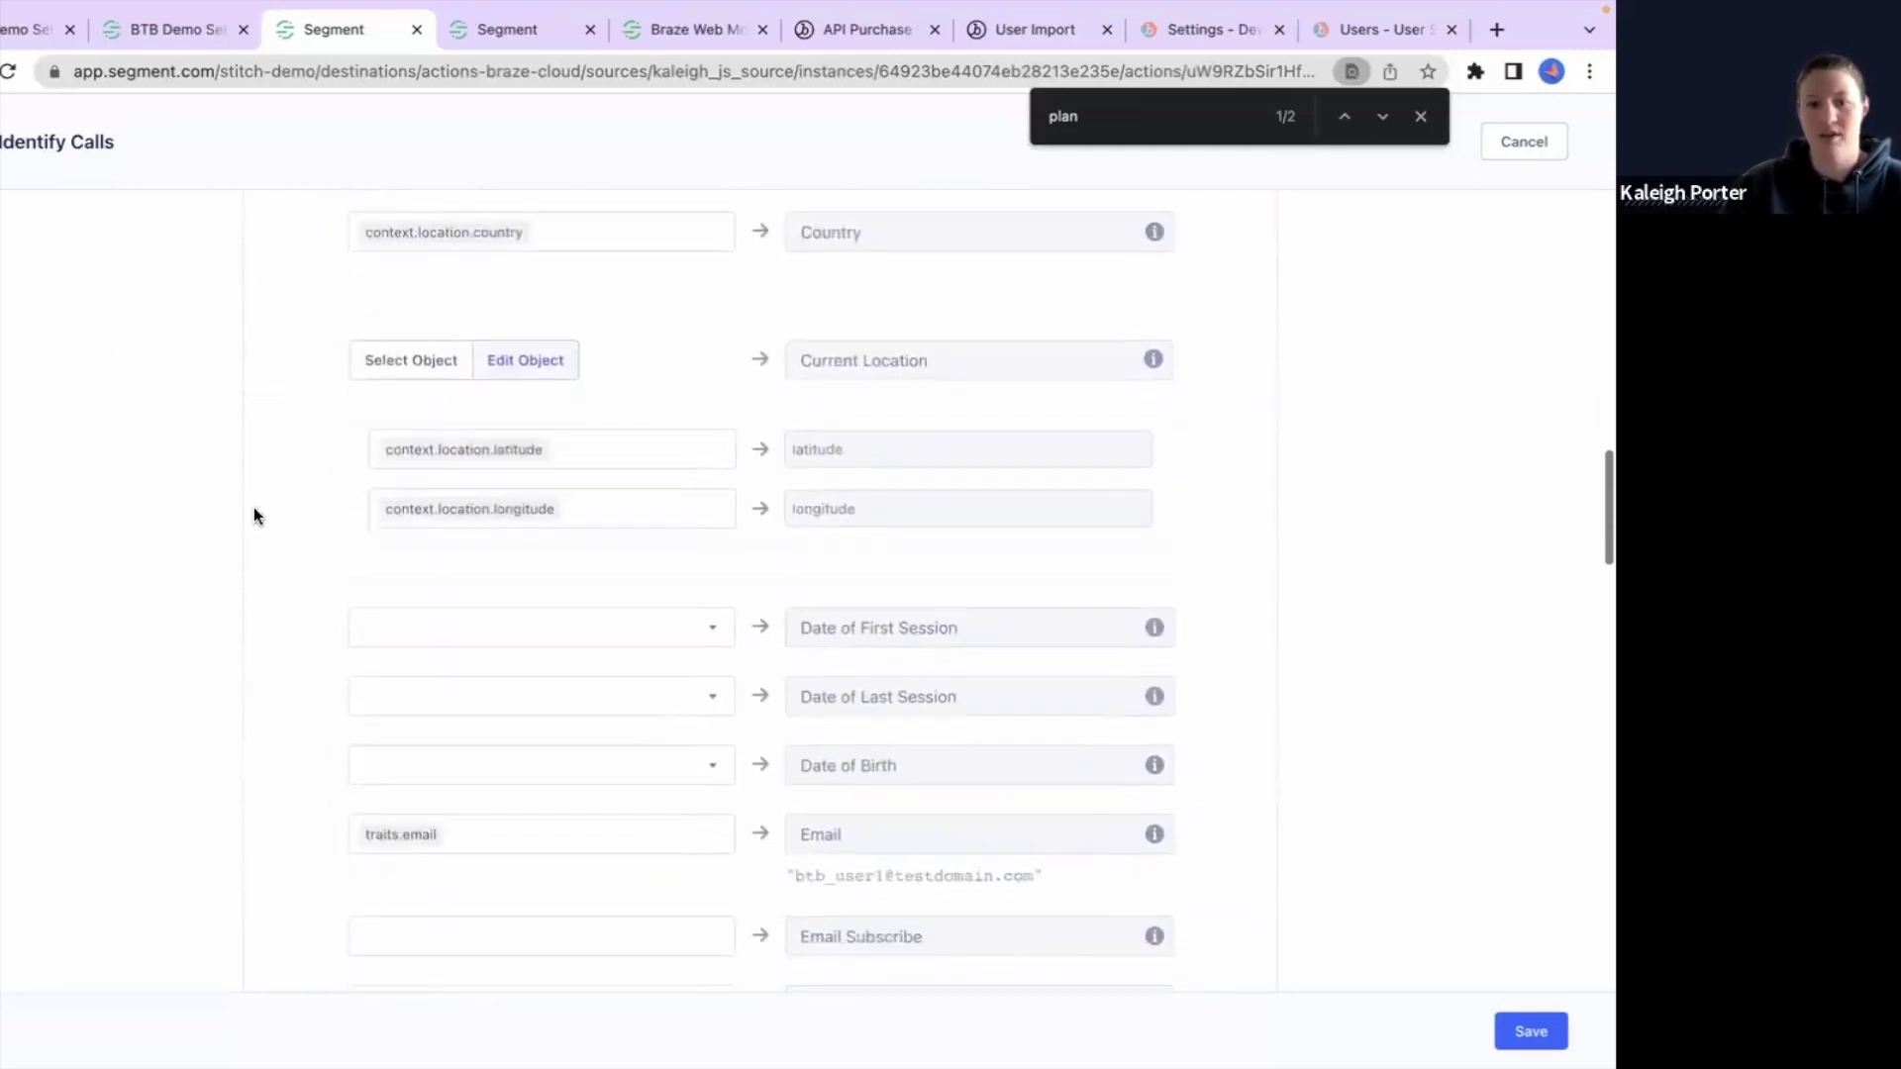
pyautogui.scroll(-4, 253, 509)
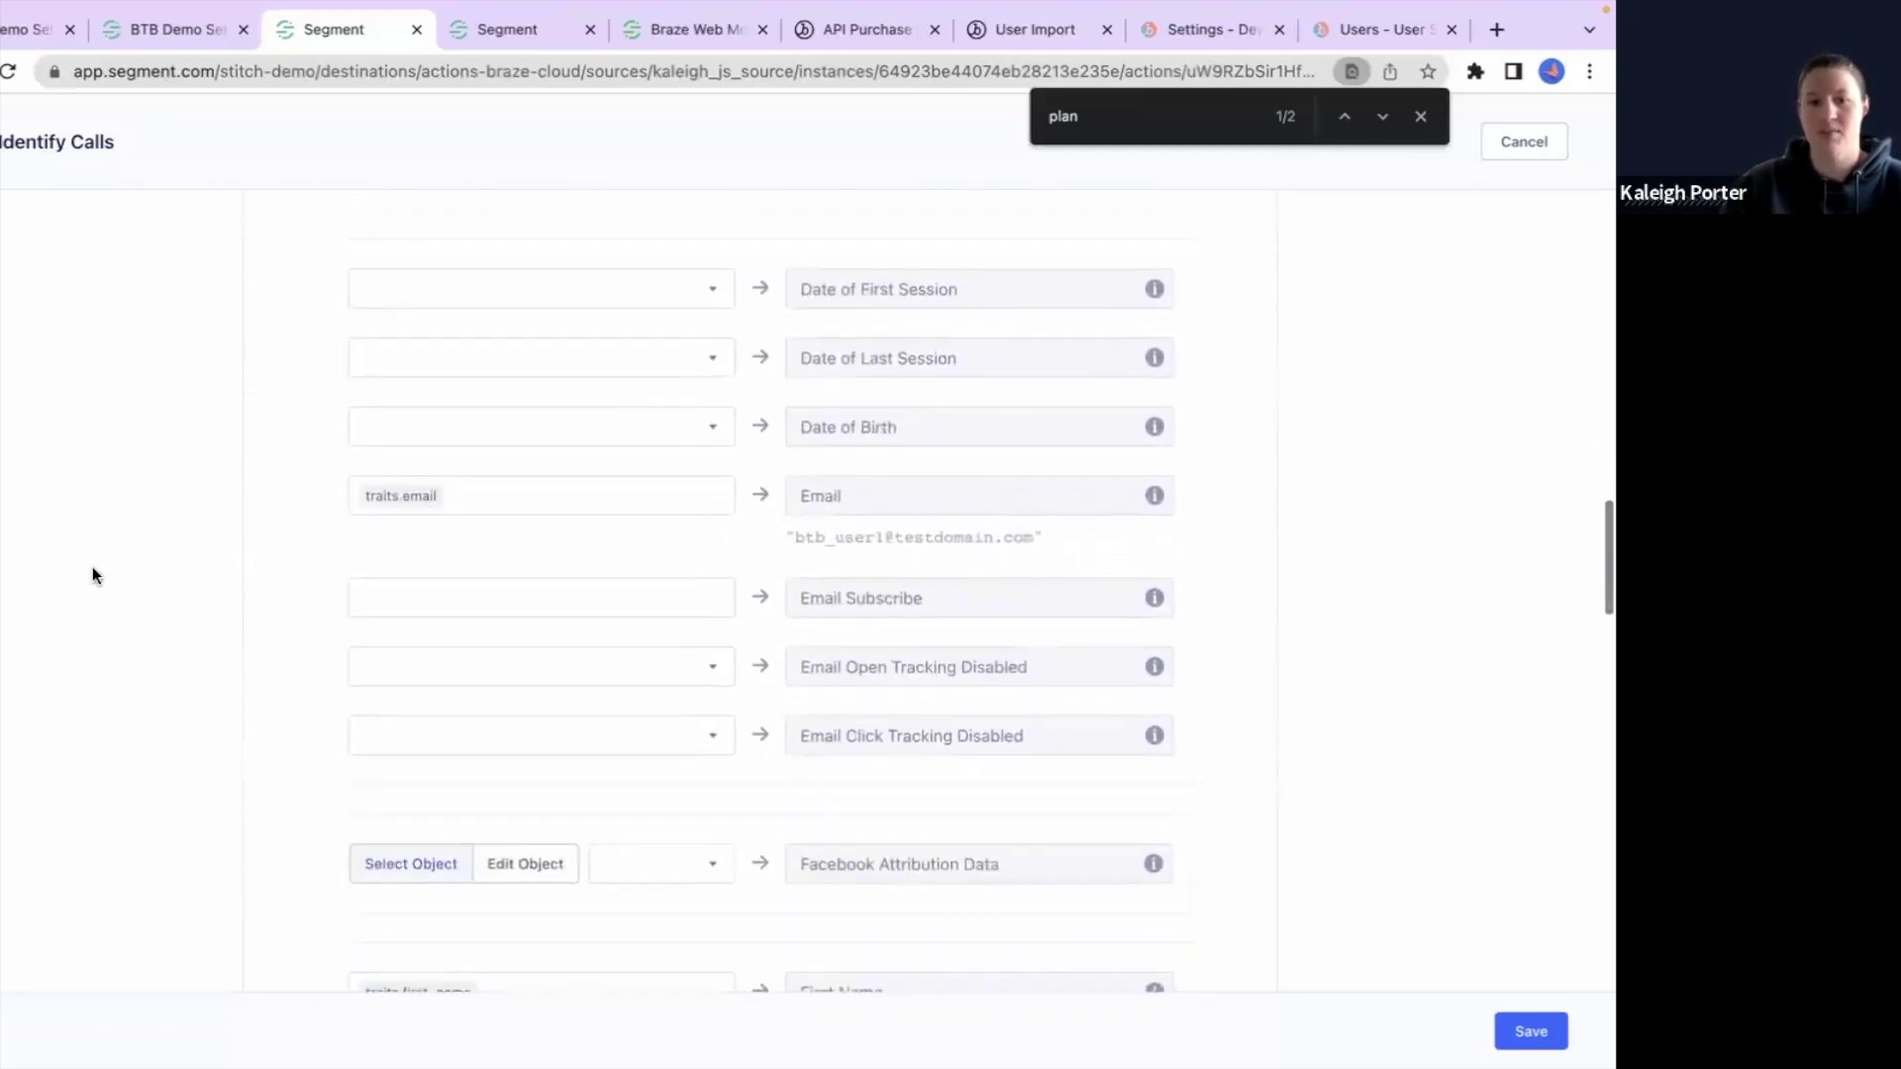
pyautogui.scroll(-7, 94, 574)
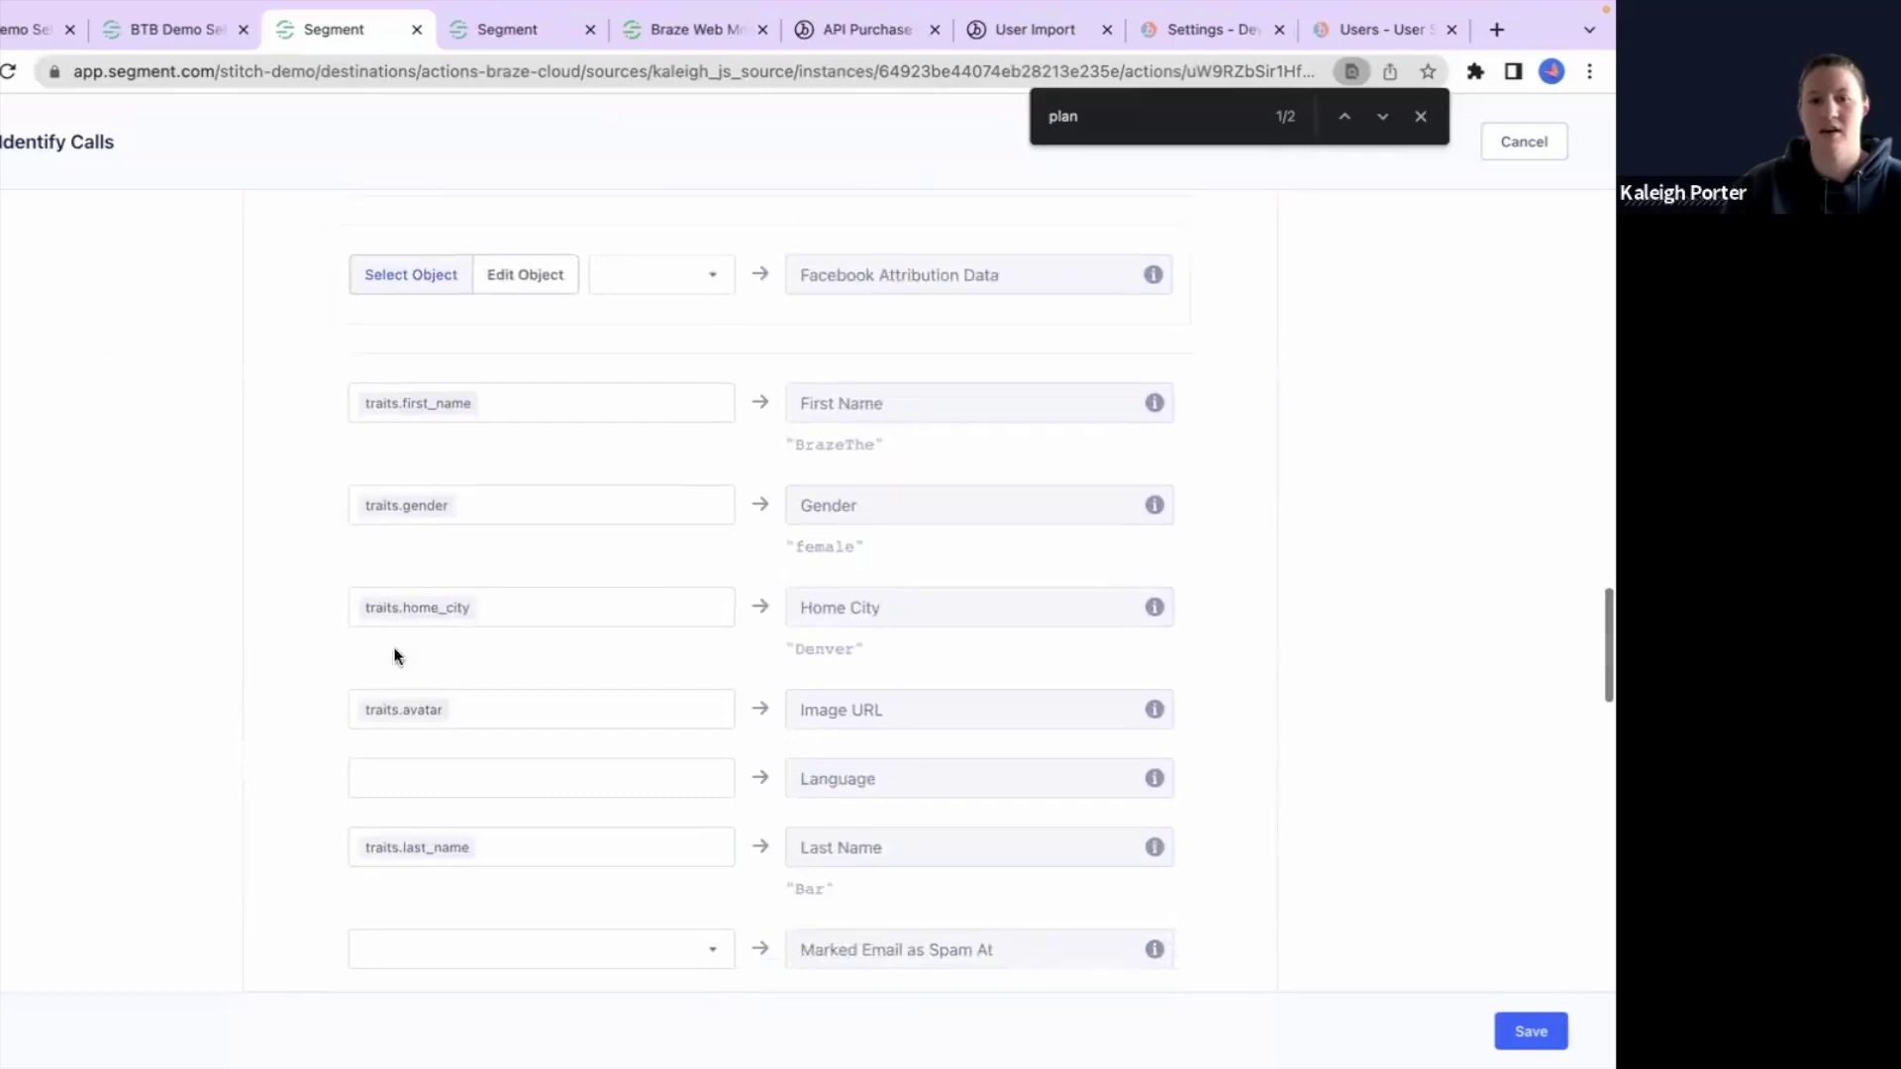
pyautogui.scroll(-2, 273, 427)
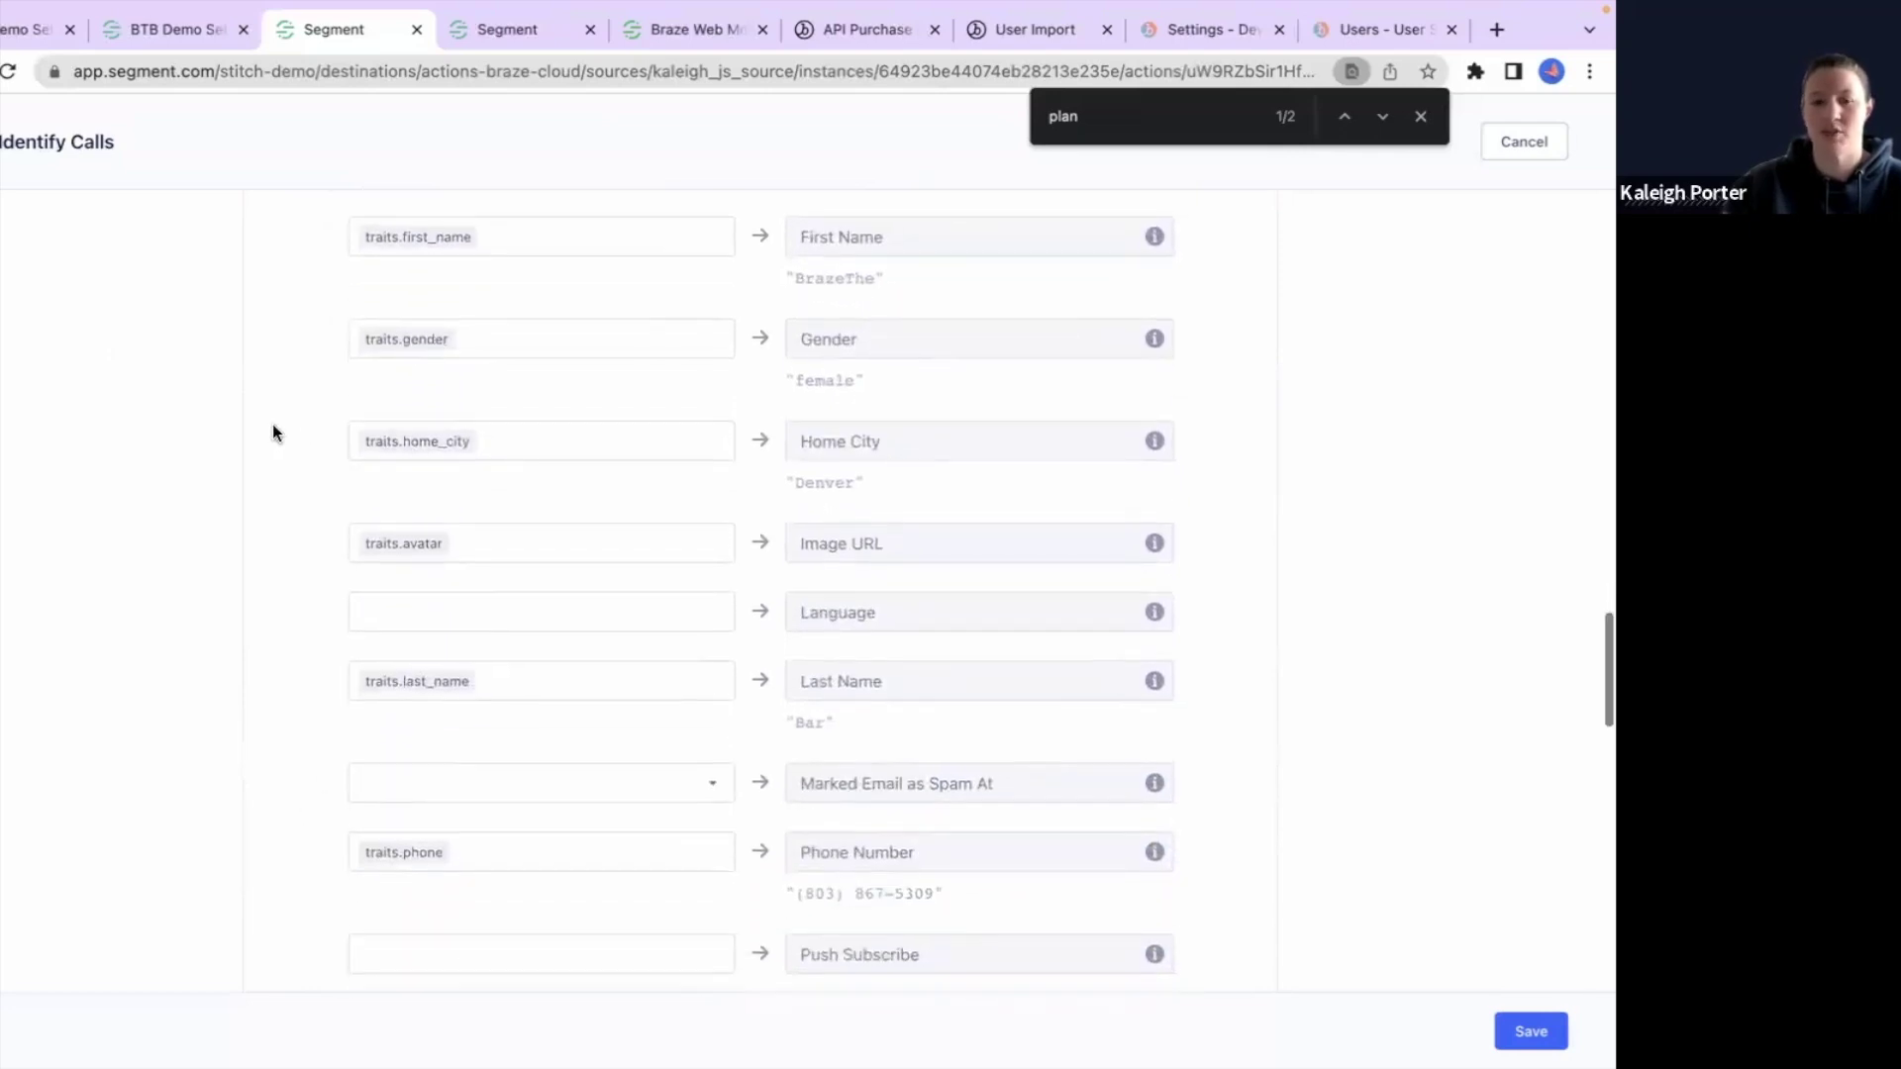
# Step: Send the test event through the Identify Calls mapping to Braze Cloud Mode (Actions)
pyautogui.scroll(-15, 274, 433)
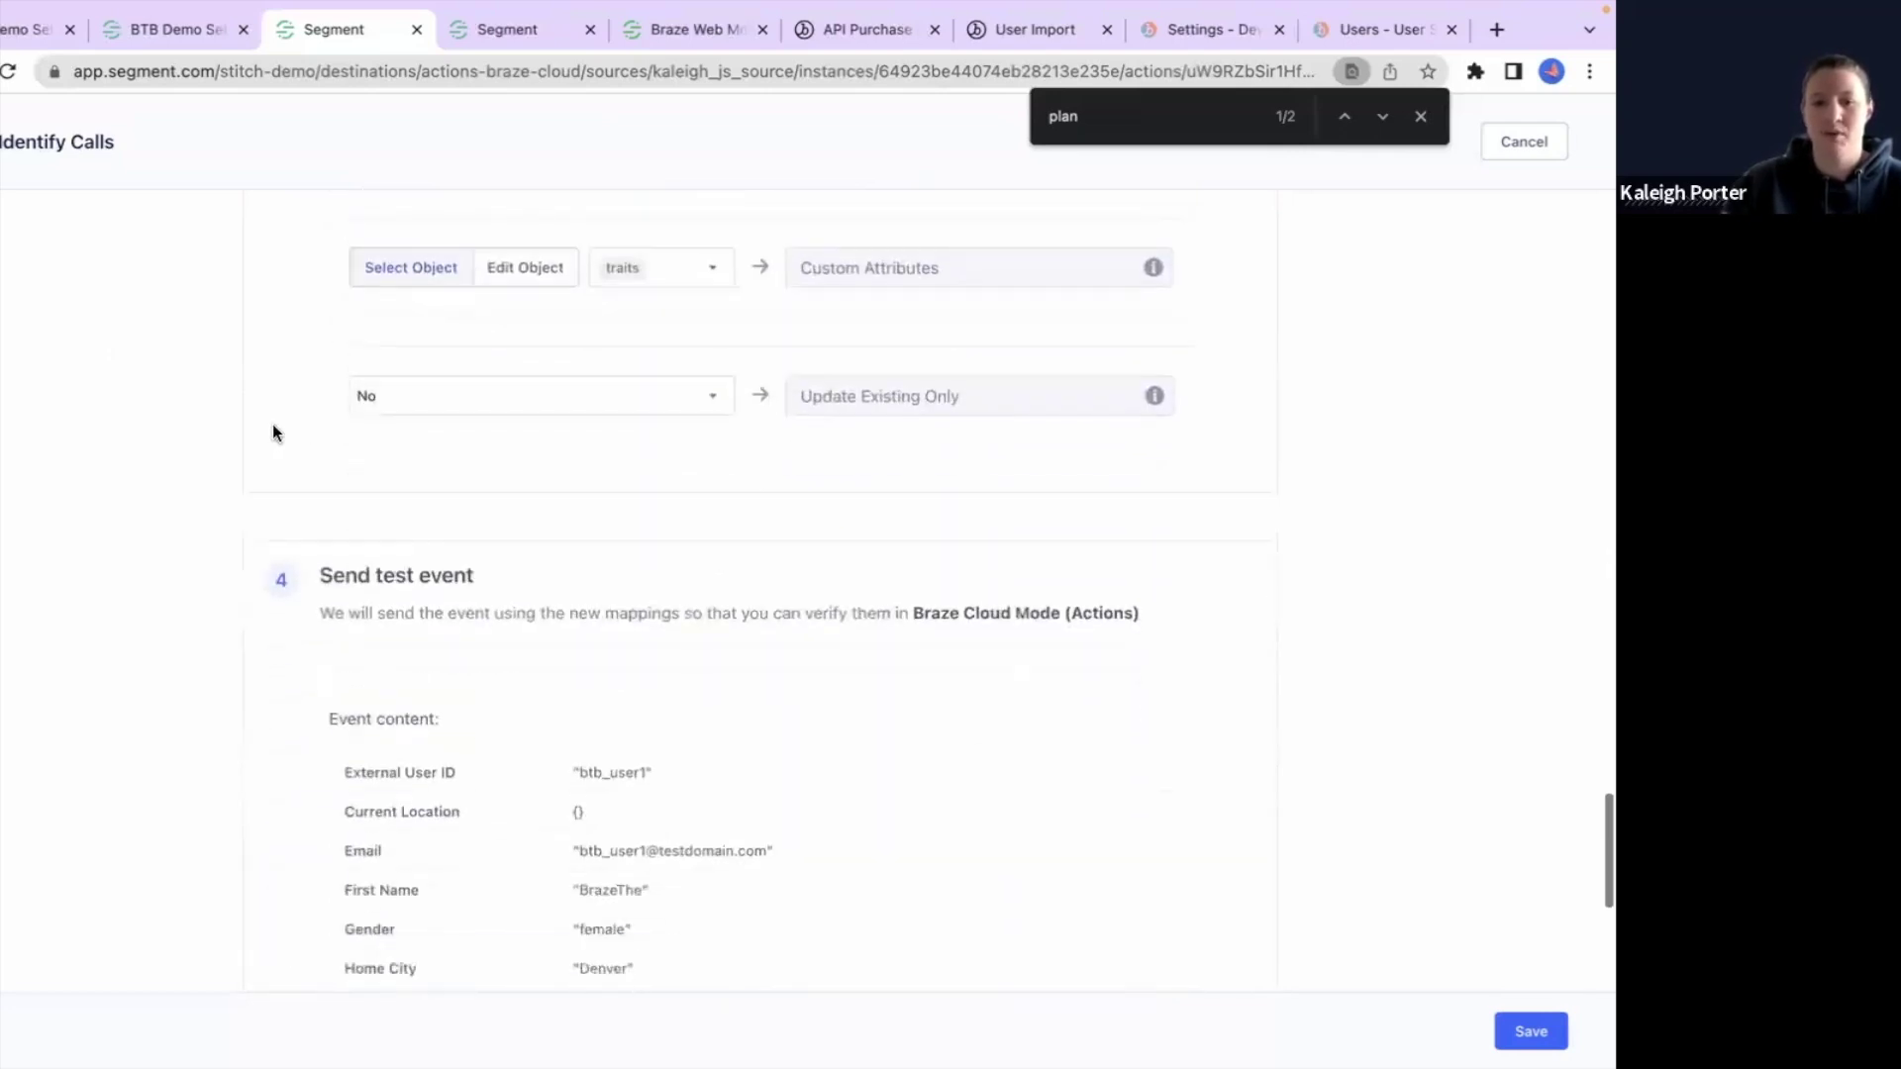
pyautogui.scroll(-6, 274, 433)
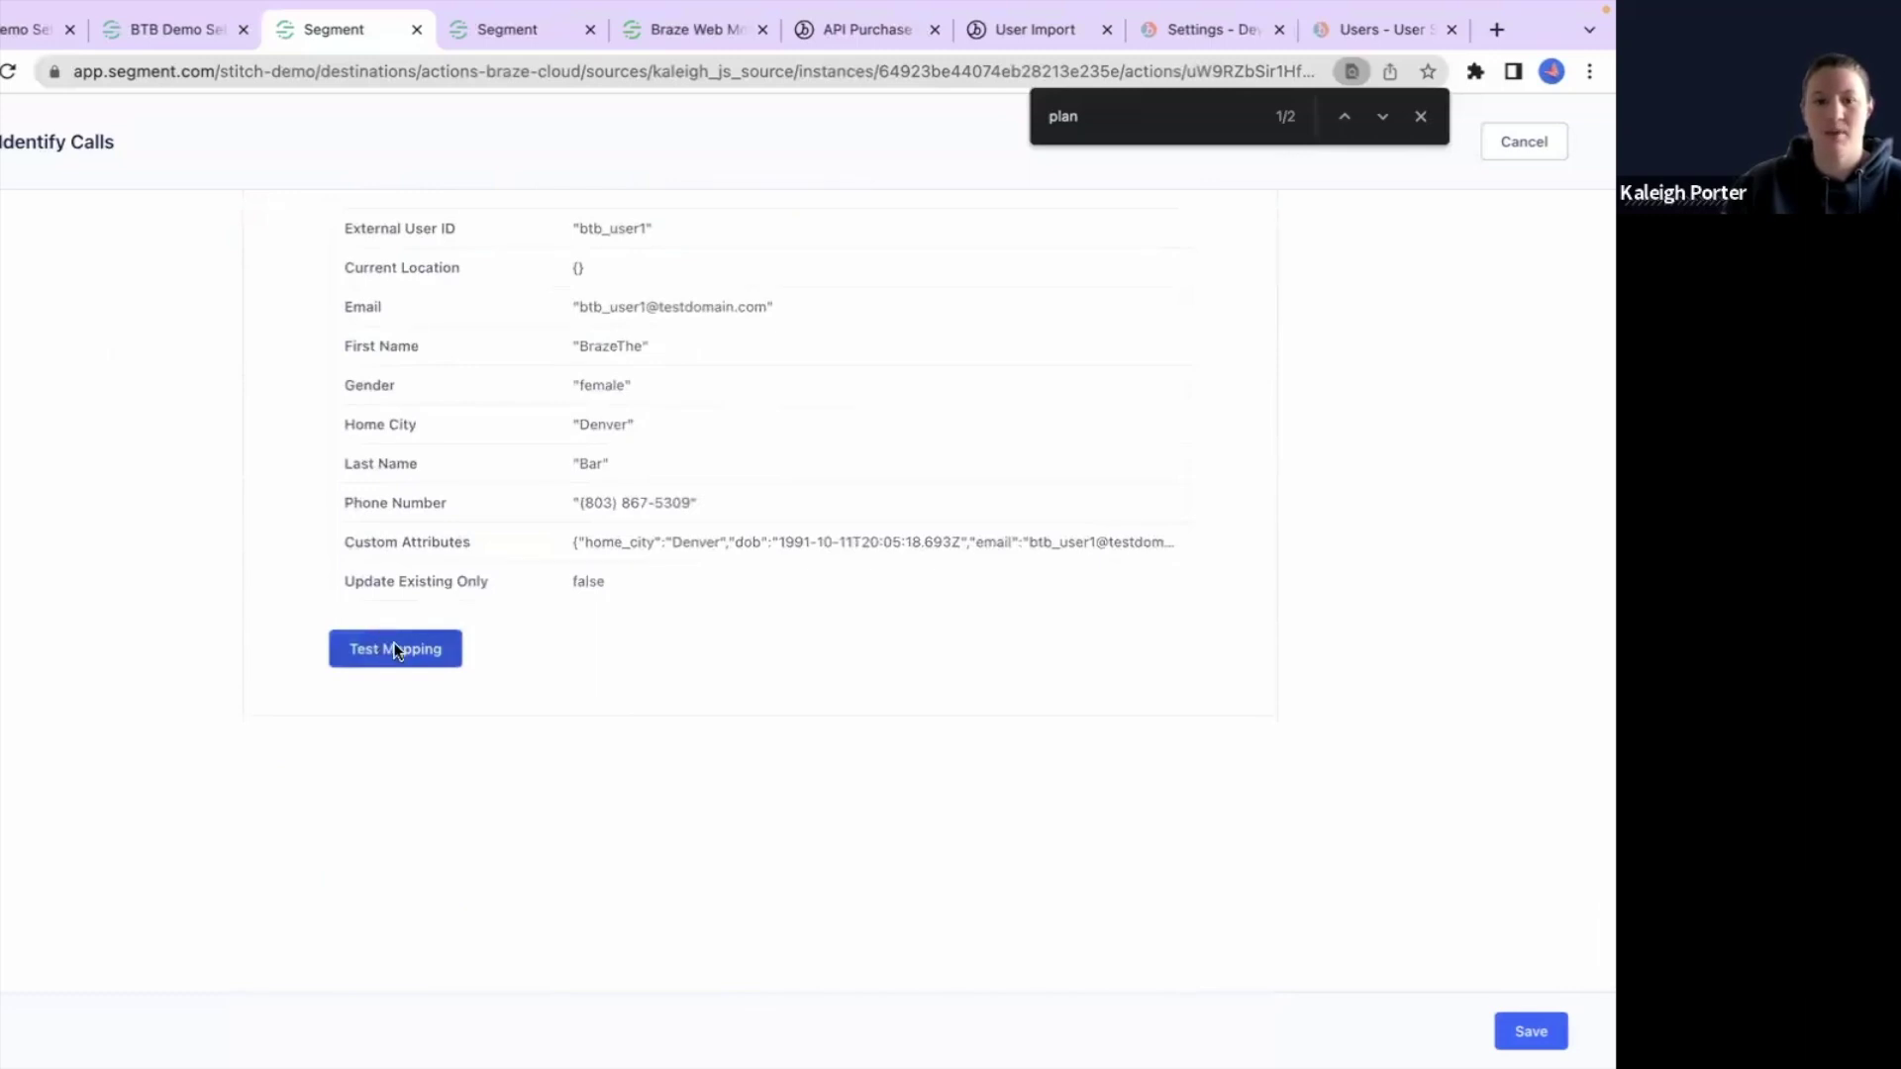
pyautogui.click(410, 656)
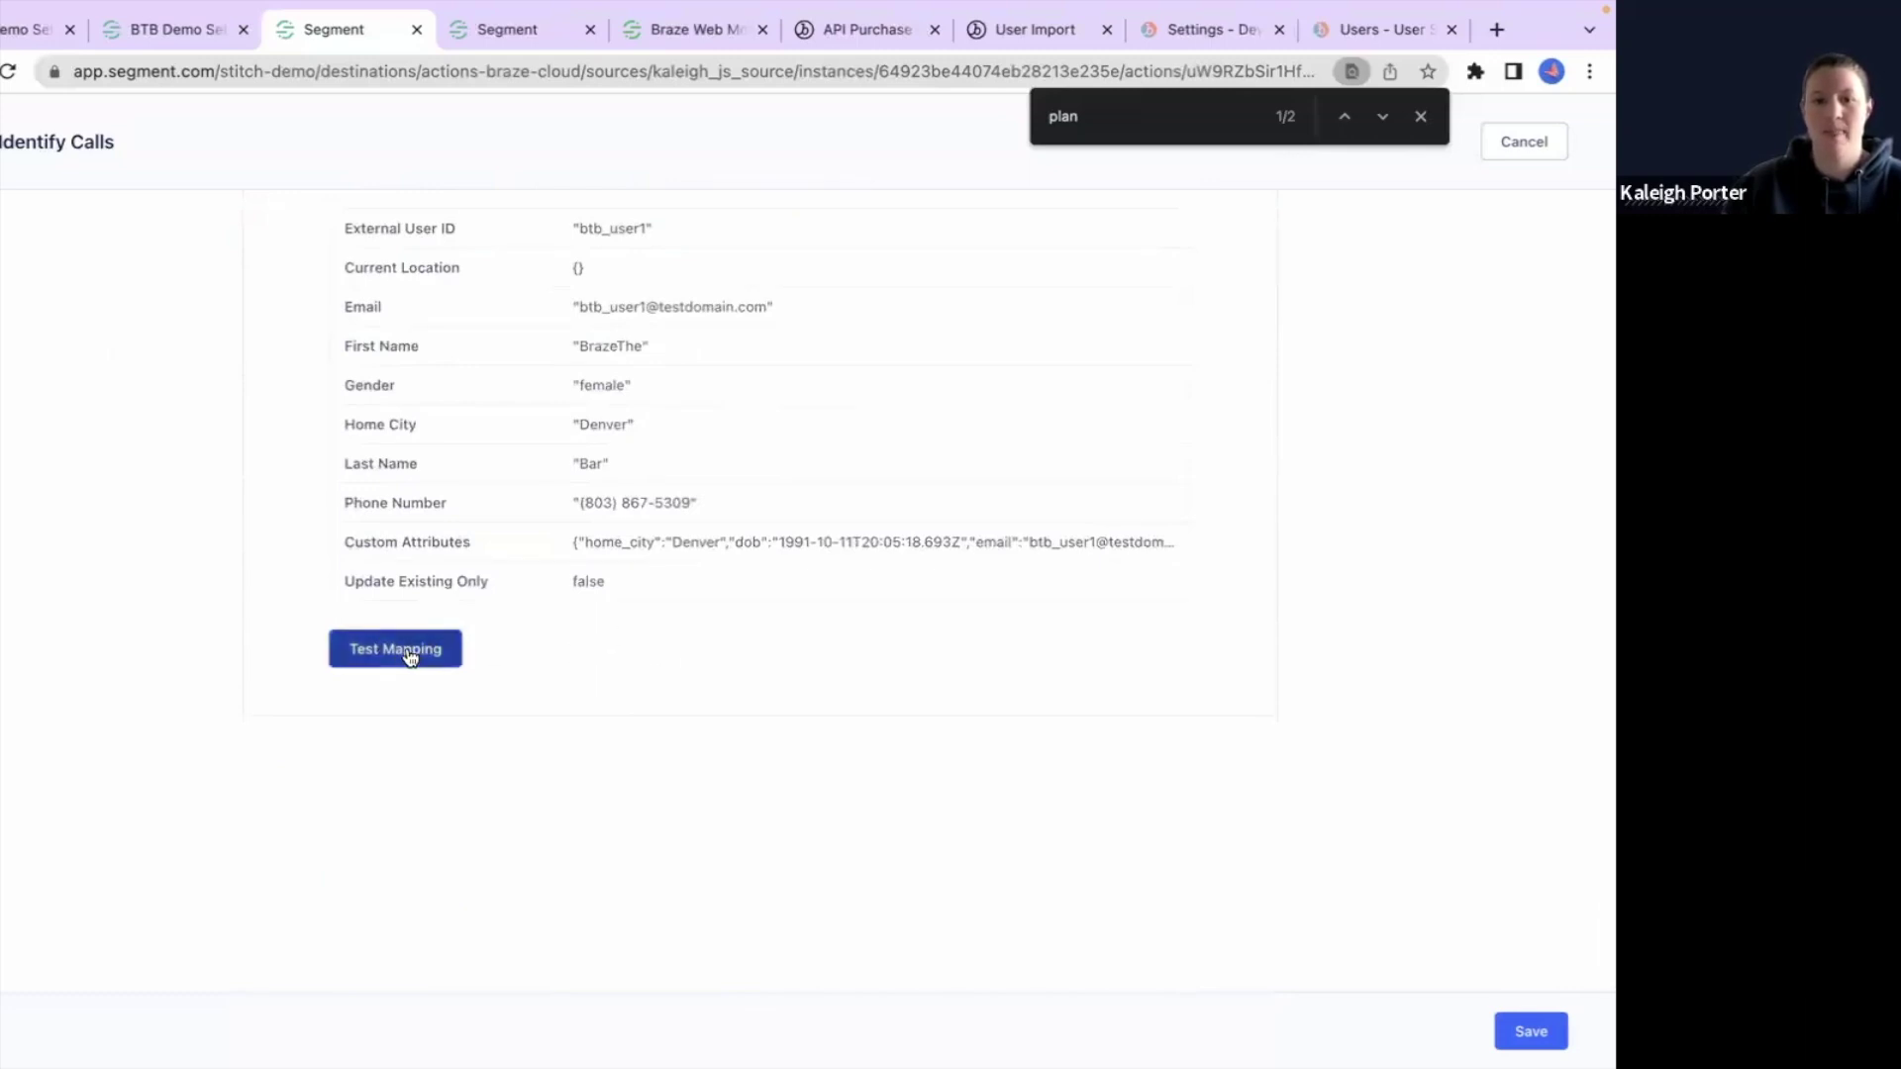
# Step: Switch to the Braze dashboard and reload the btb_user1 profile
pyautogui.click(1358, 30)
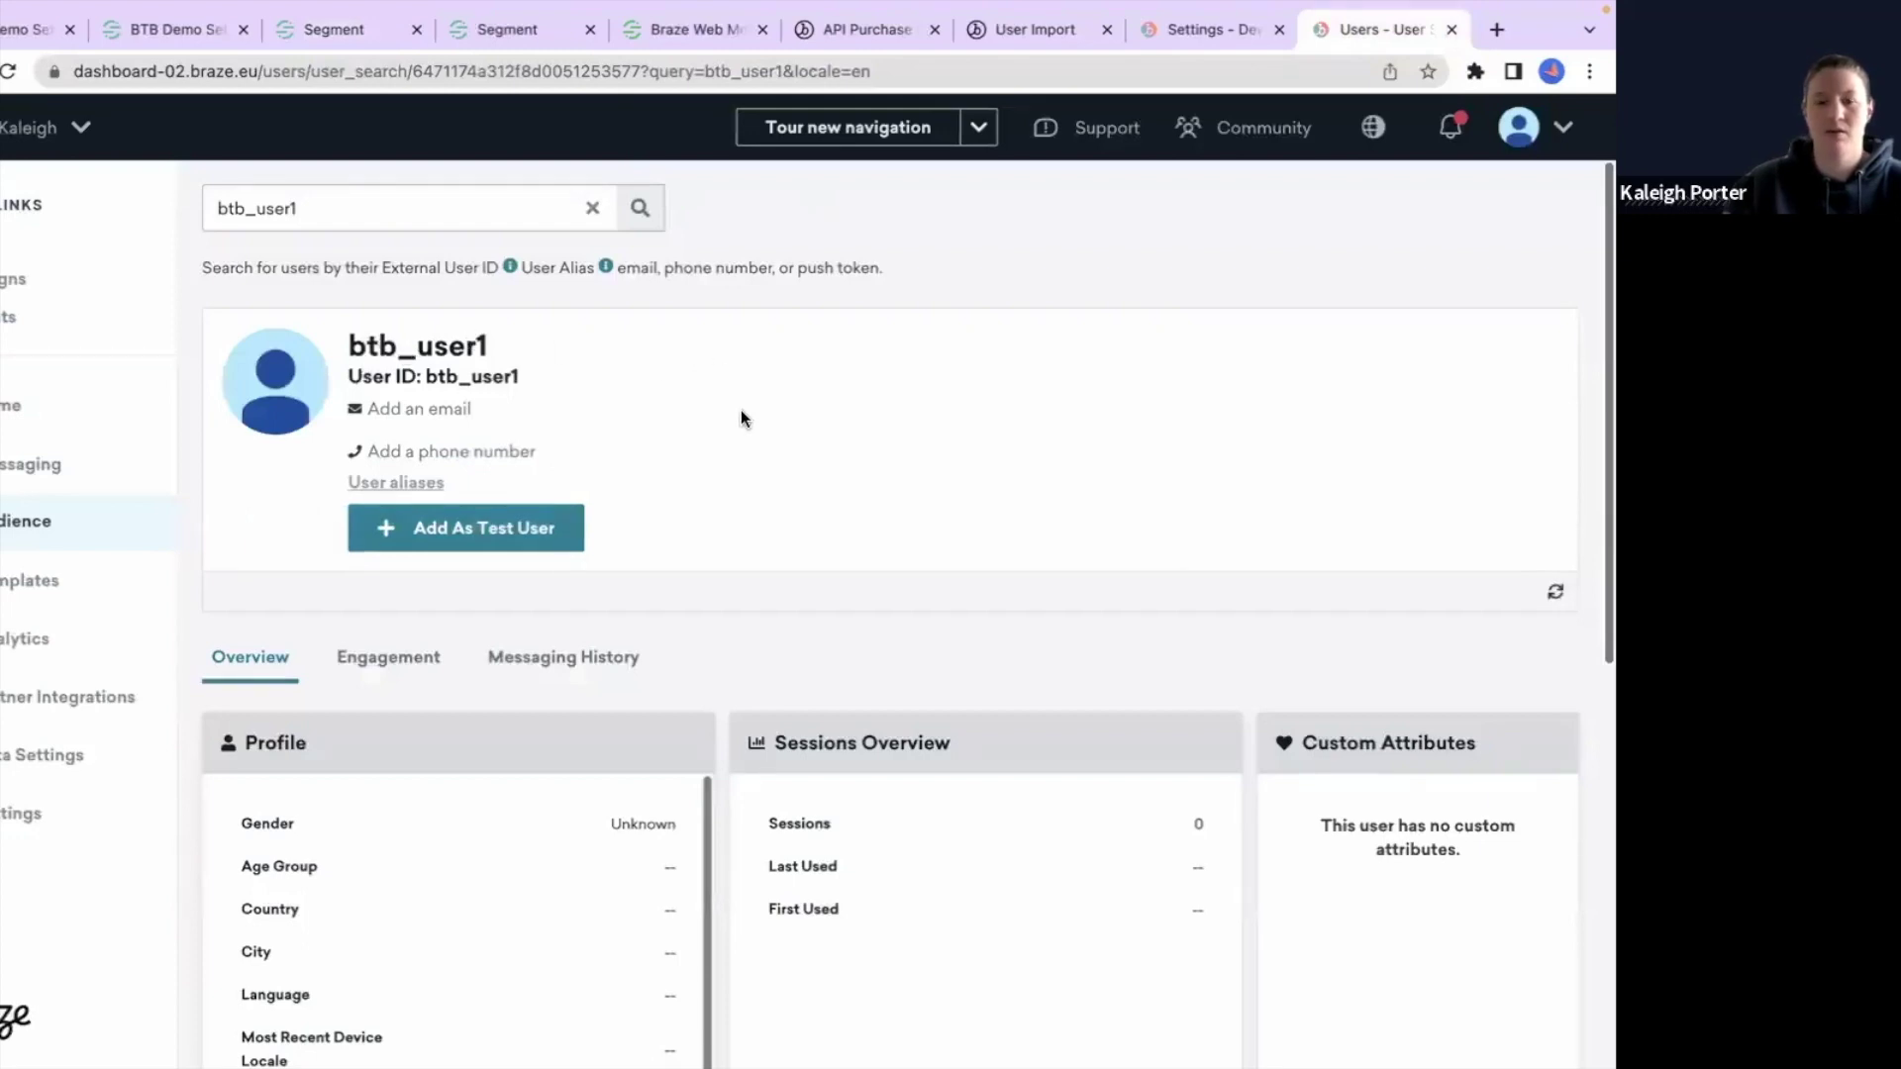
pyautogui.scroll(-1, 690, 486)
pyautogui.press('super+r')
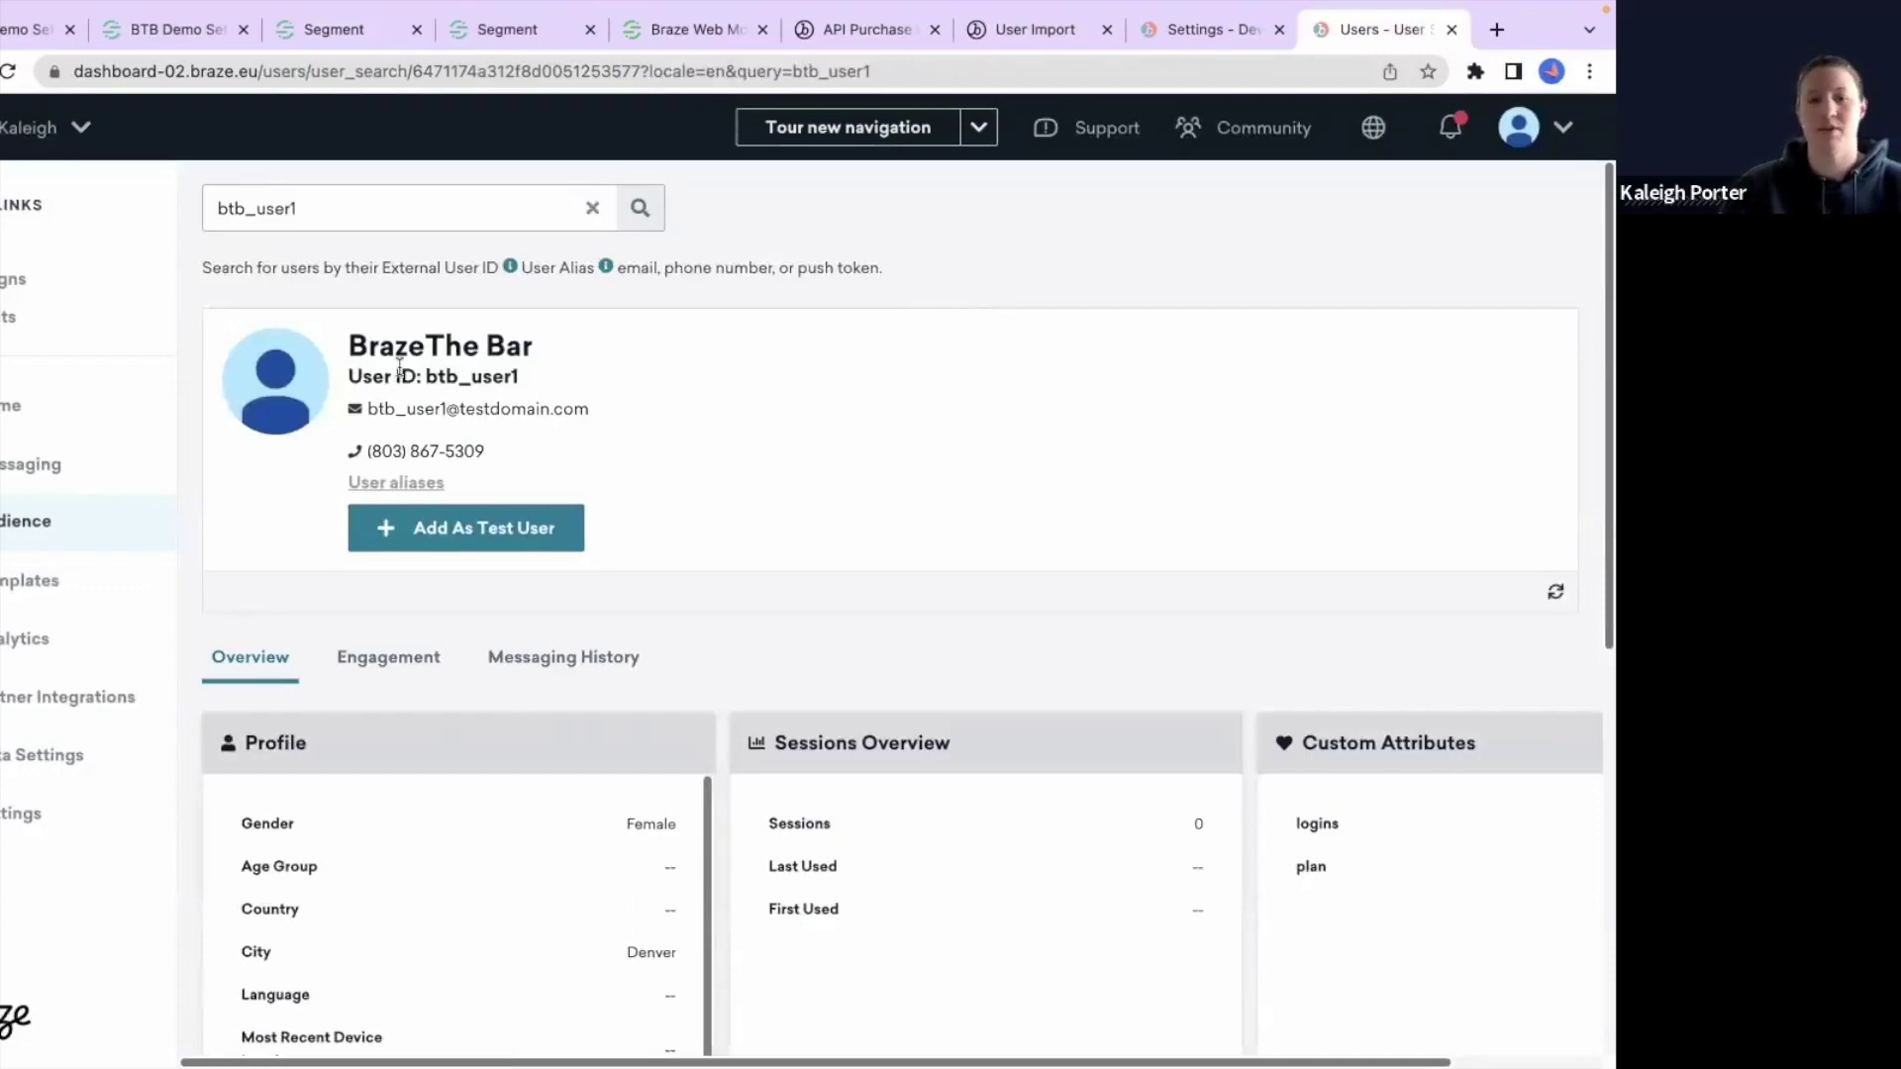
# Step: Examine the reloaded profile's name, contact details, gender, city, custom attributes, custom events and purchases in Braze
pyautogui.moveTo(349, 345); pyautogui.dragTo(473, 343)
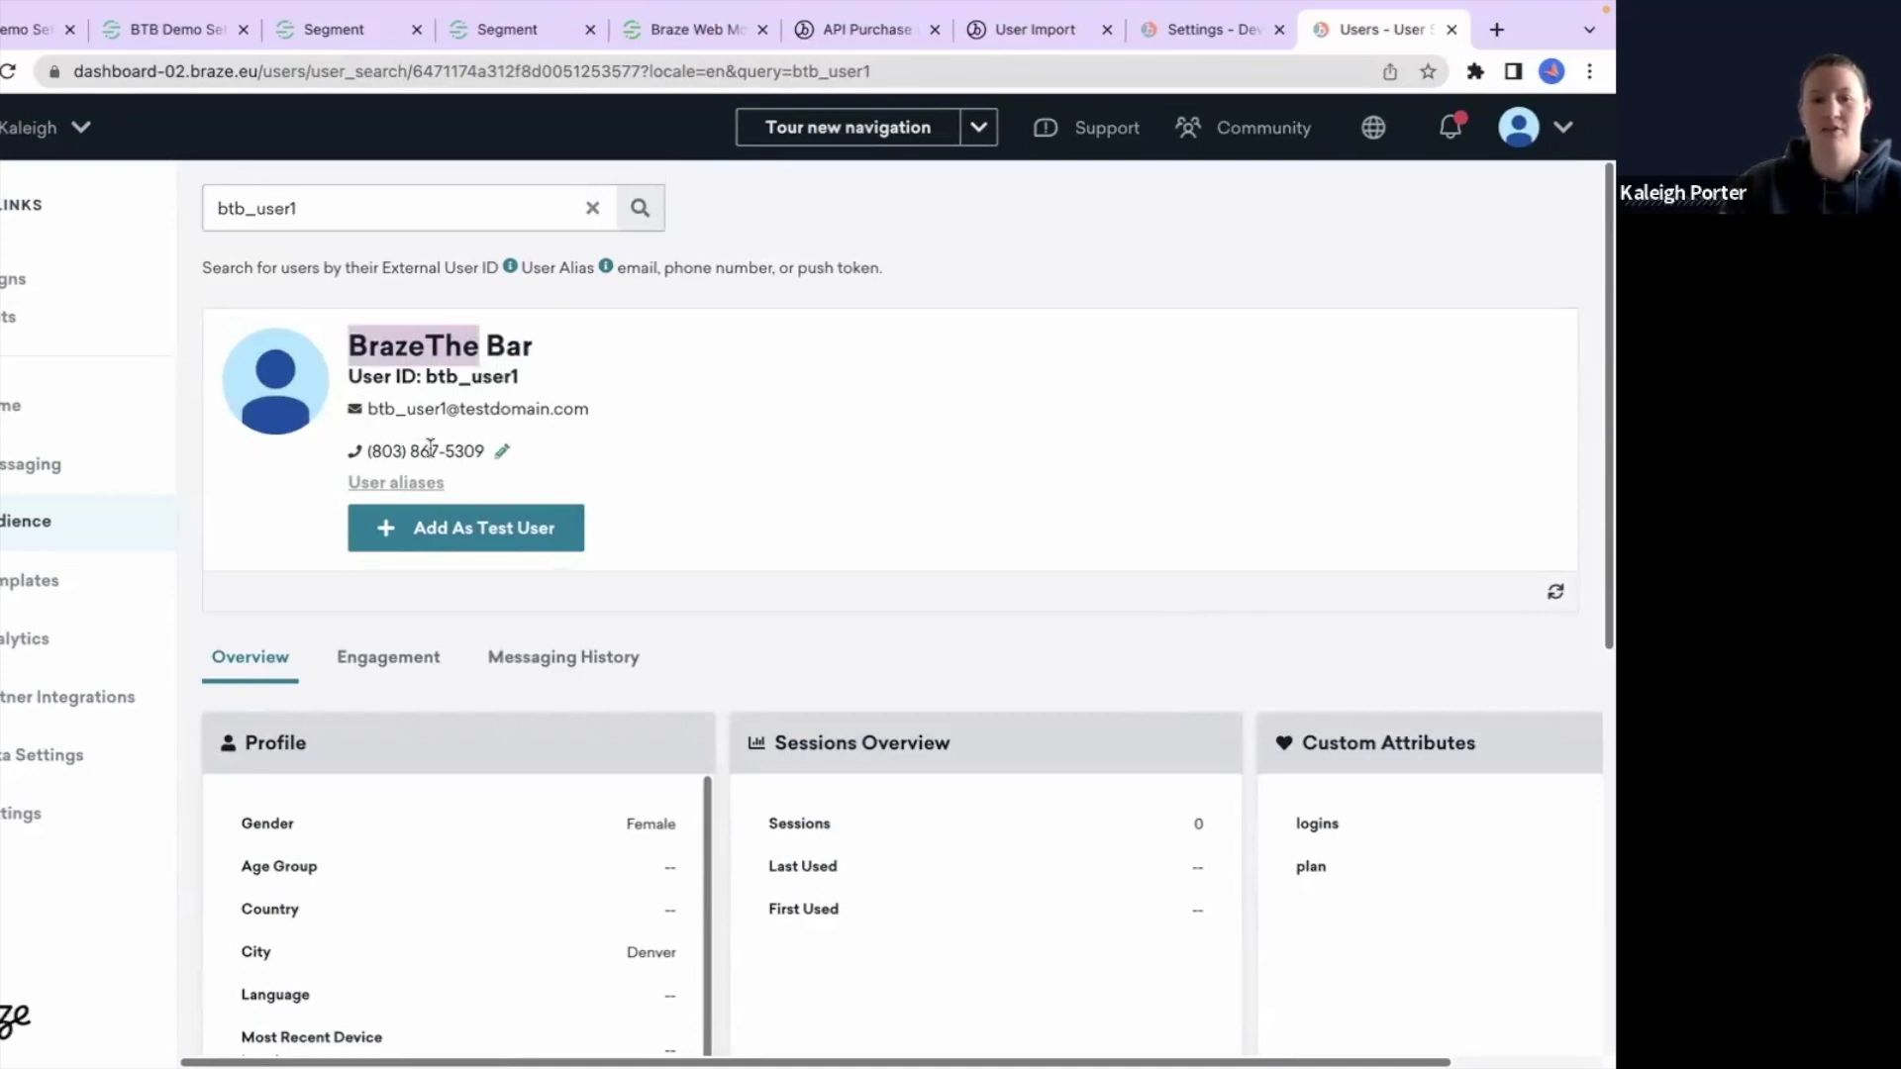
pyautogui.scroll(-2, 798, 611)
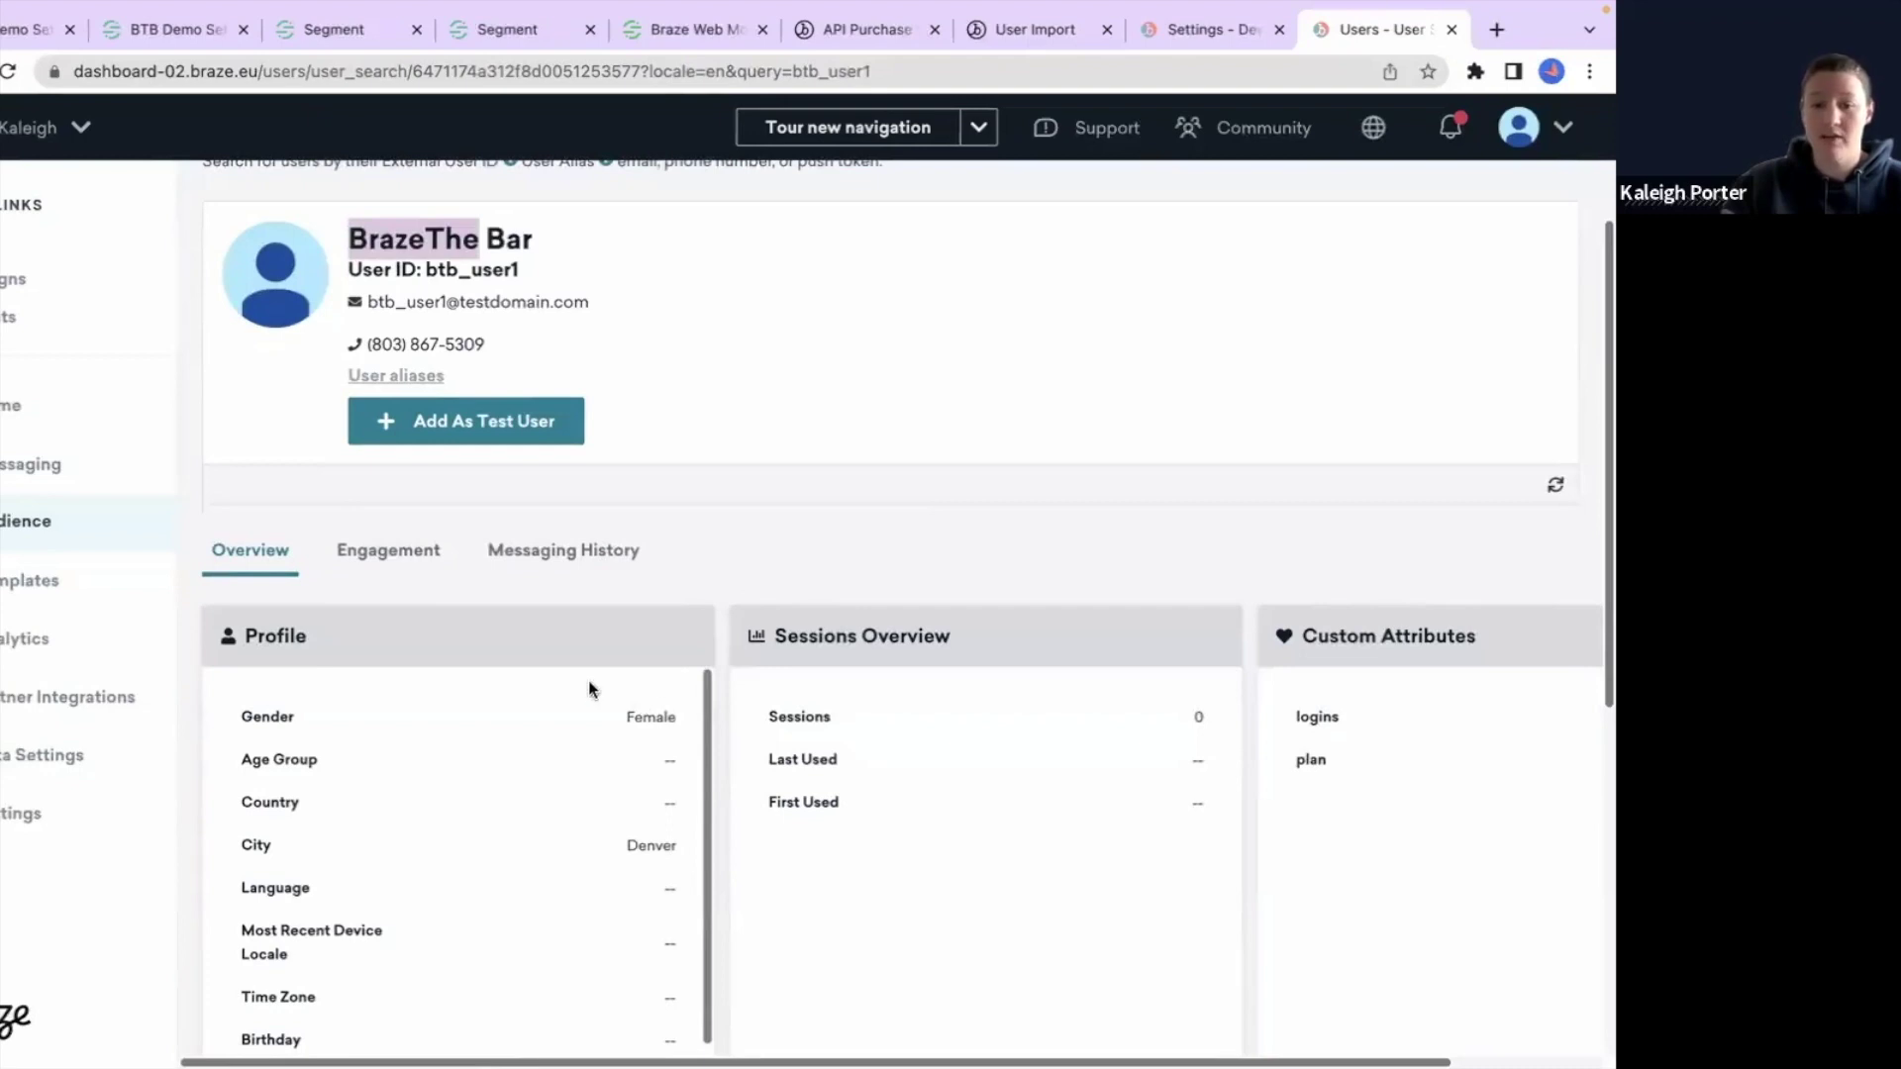
pyautogui.scroll(-1, 636, 839)
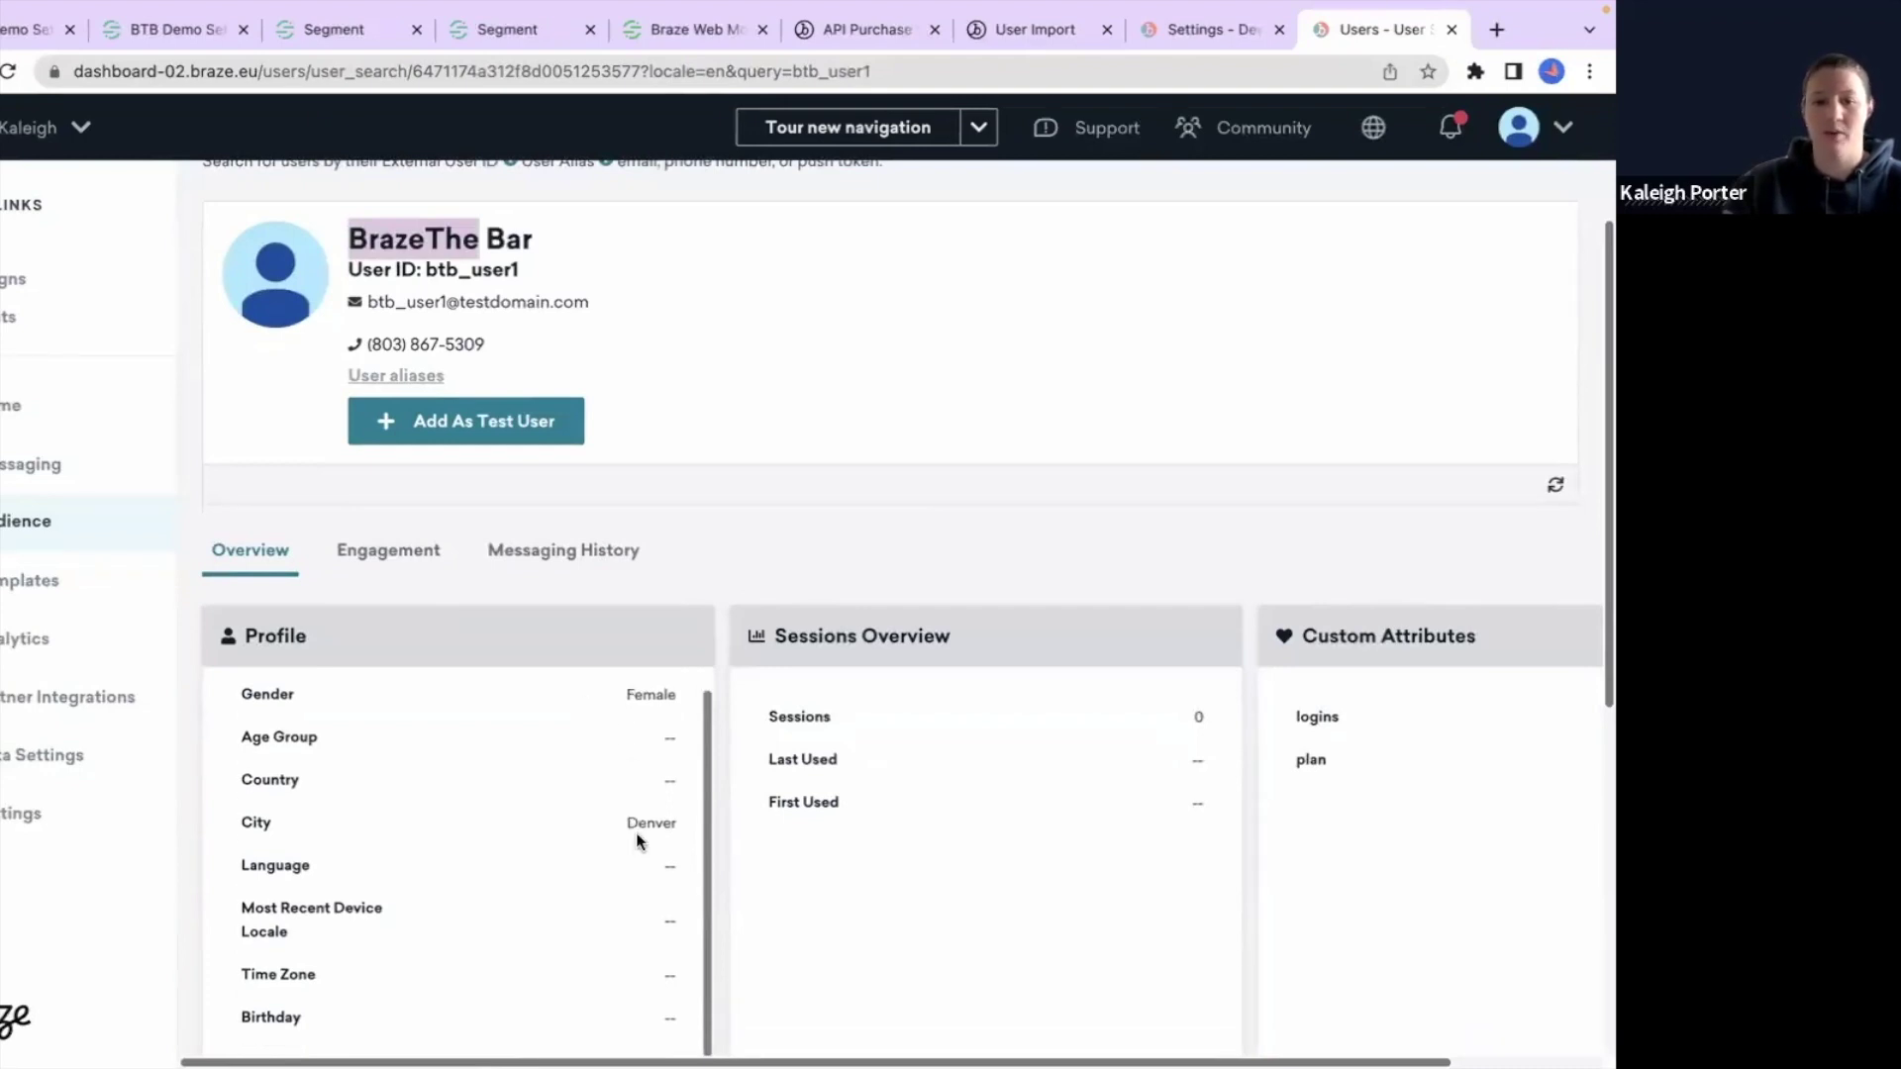
pyautogui.hscroll(5, 1162, 751)
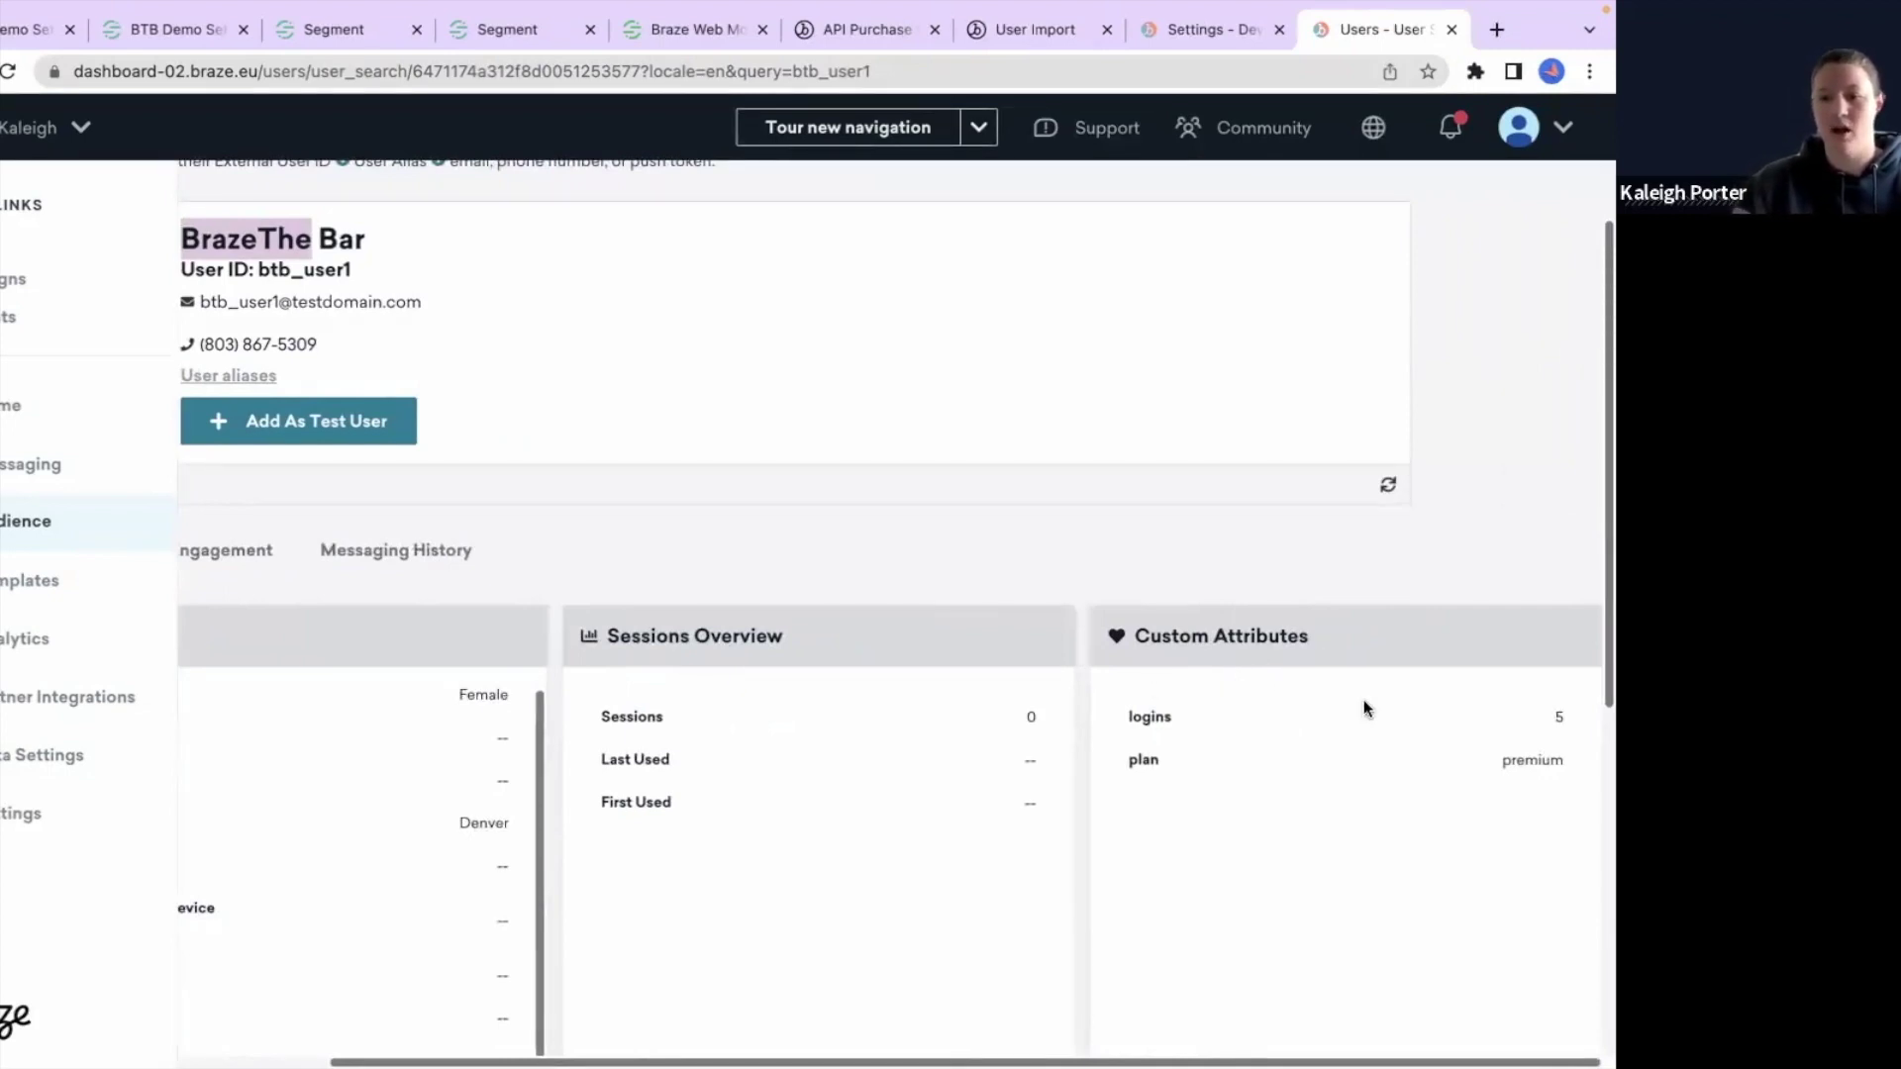
pyautogui.scroll(-3, 1208, 732)
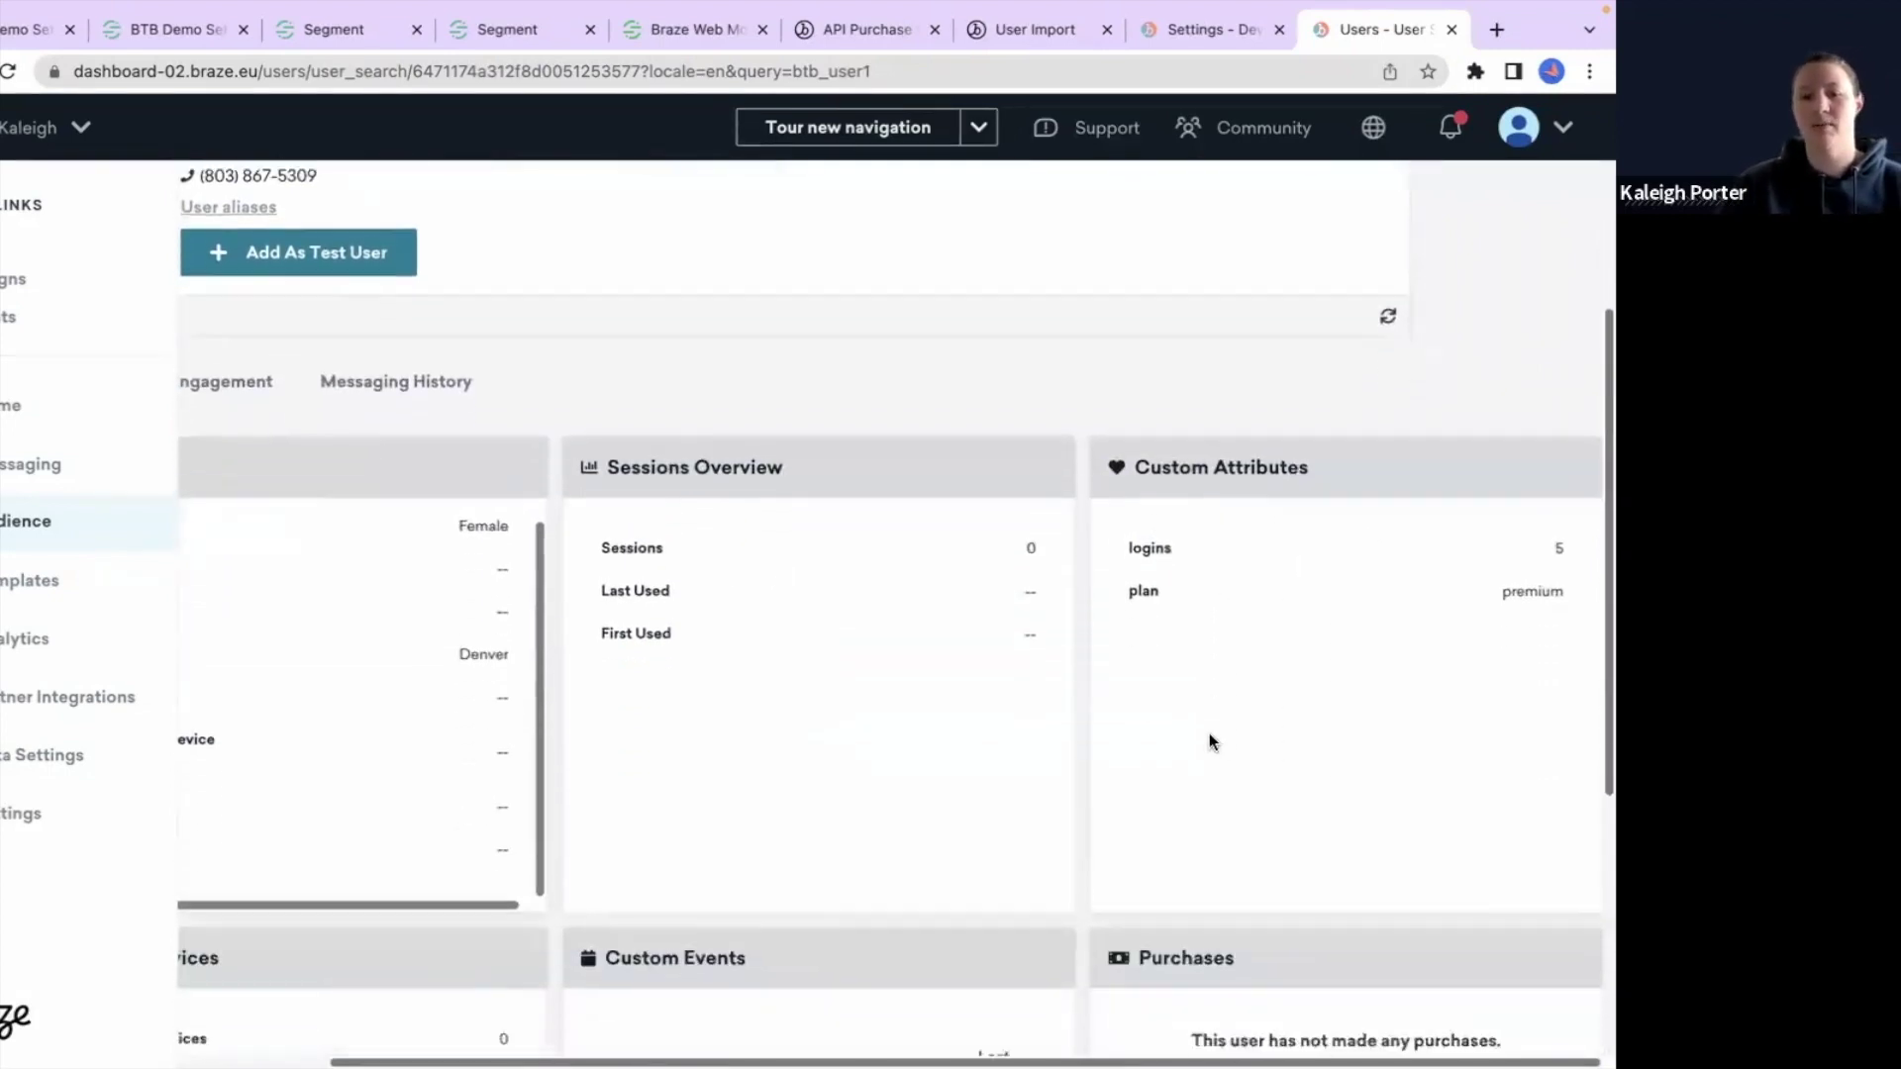
pyautogui.scroll(-3, 1209, 734)
pyautogui.hscroll(-2, 1095, 709)
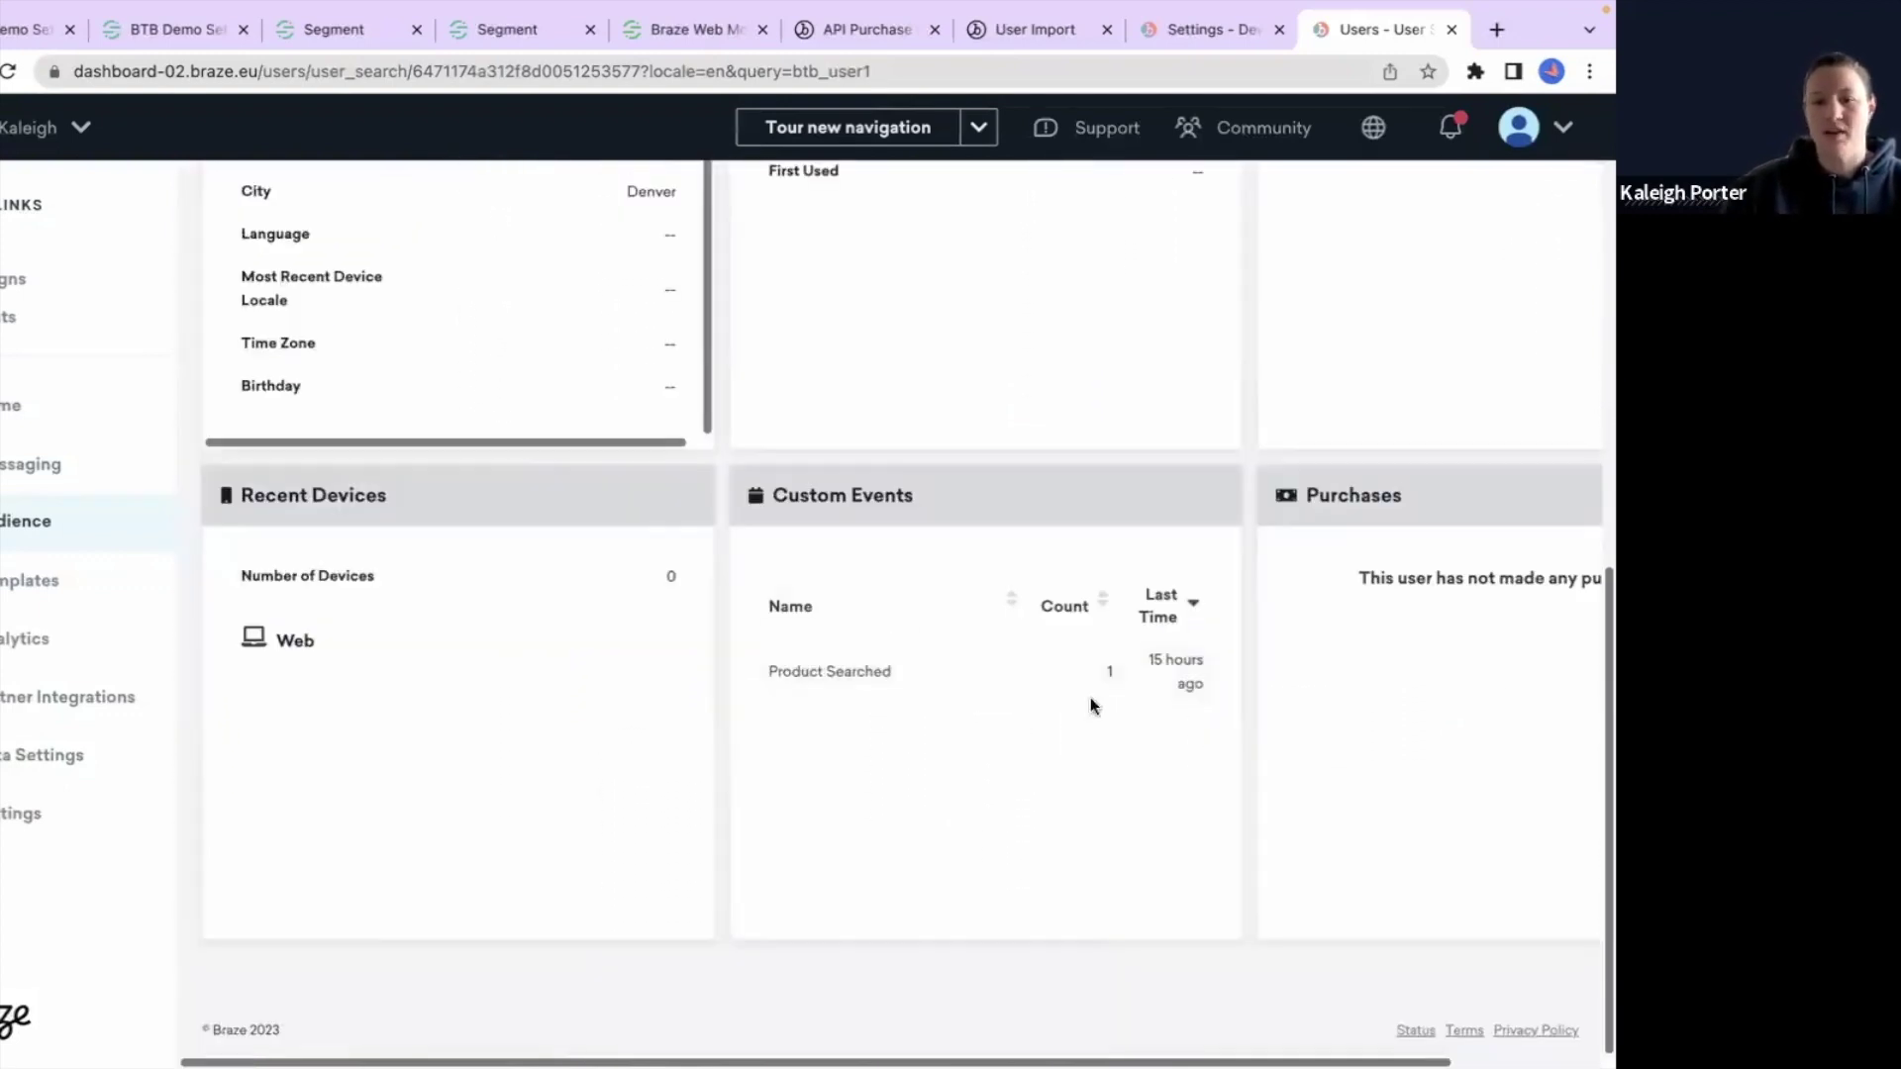
pyautogui.scroll(7, 896, 683)
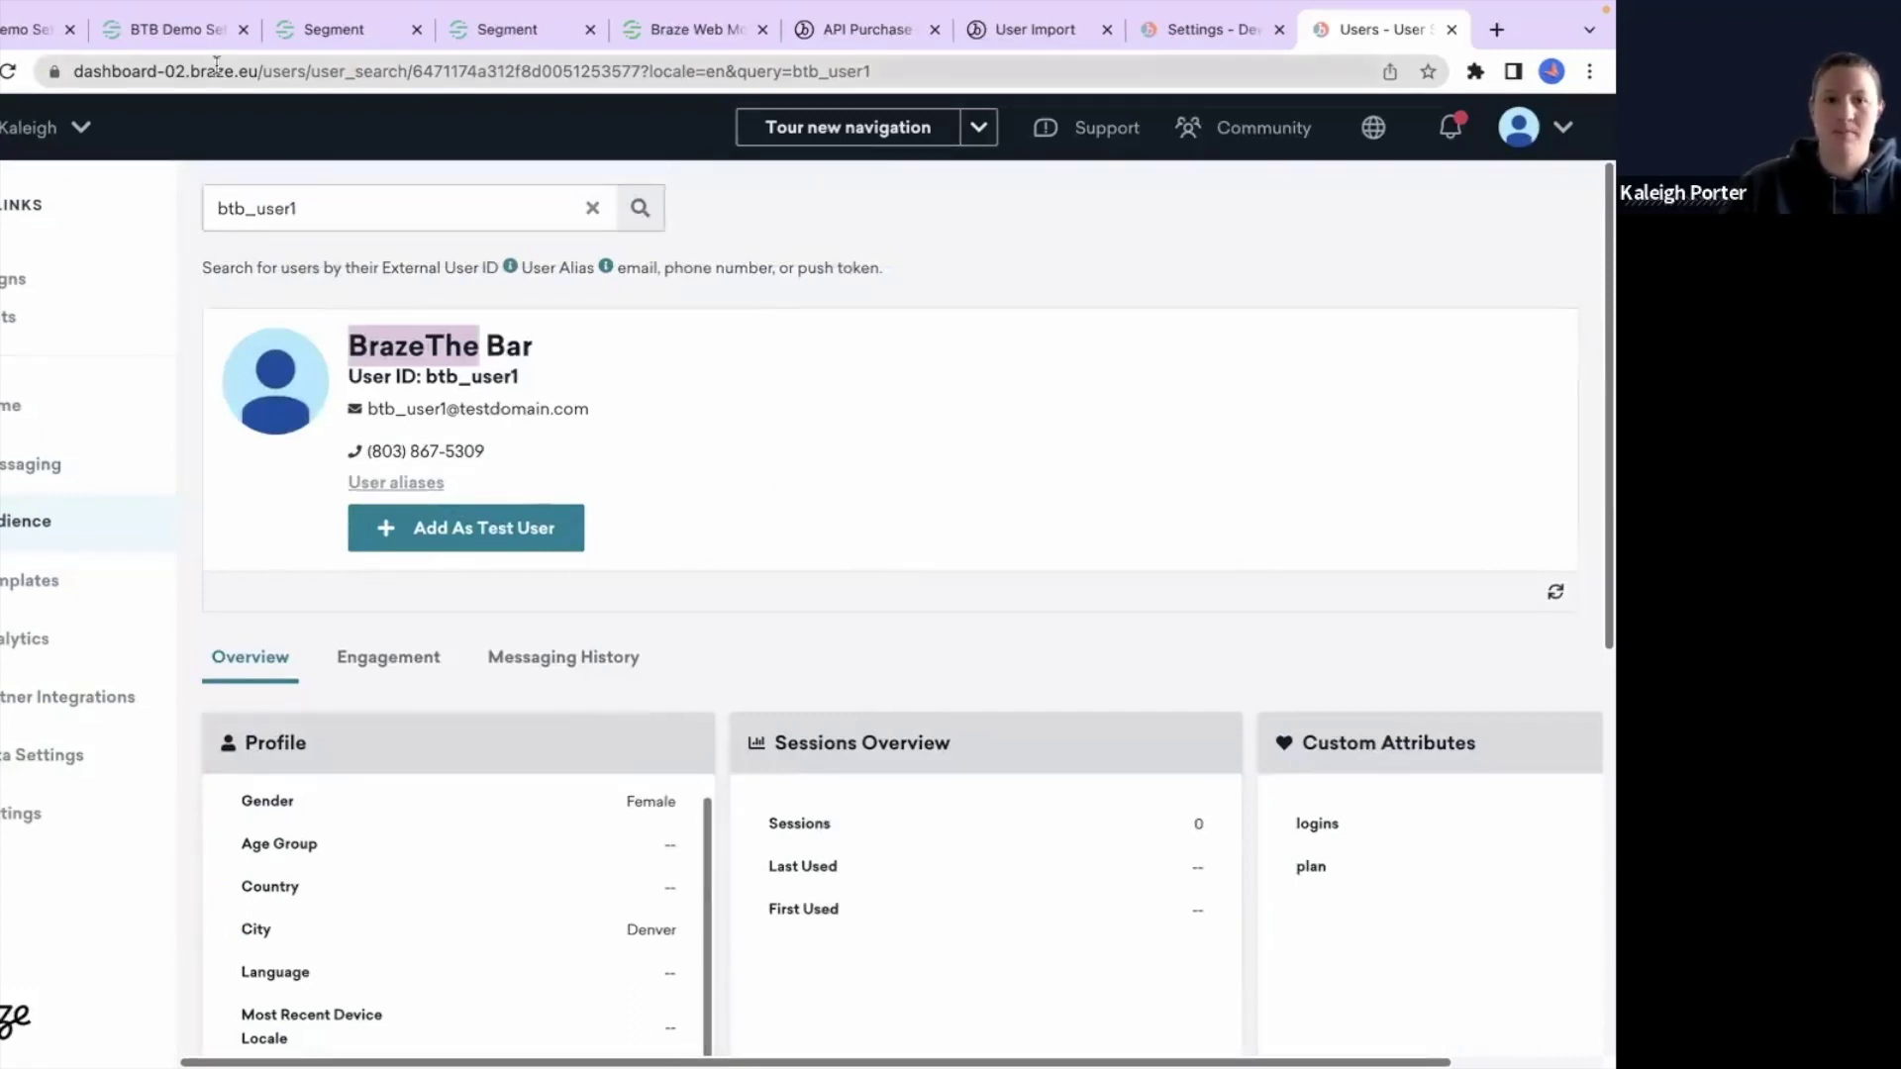
pyautogui.scroll(-2, 376, 520)
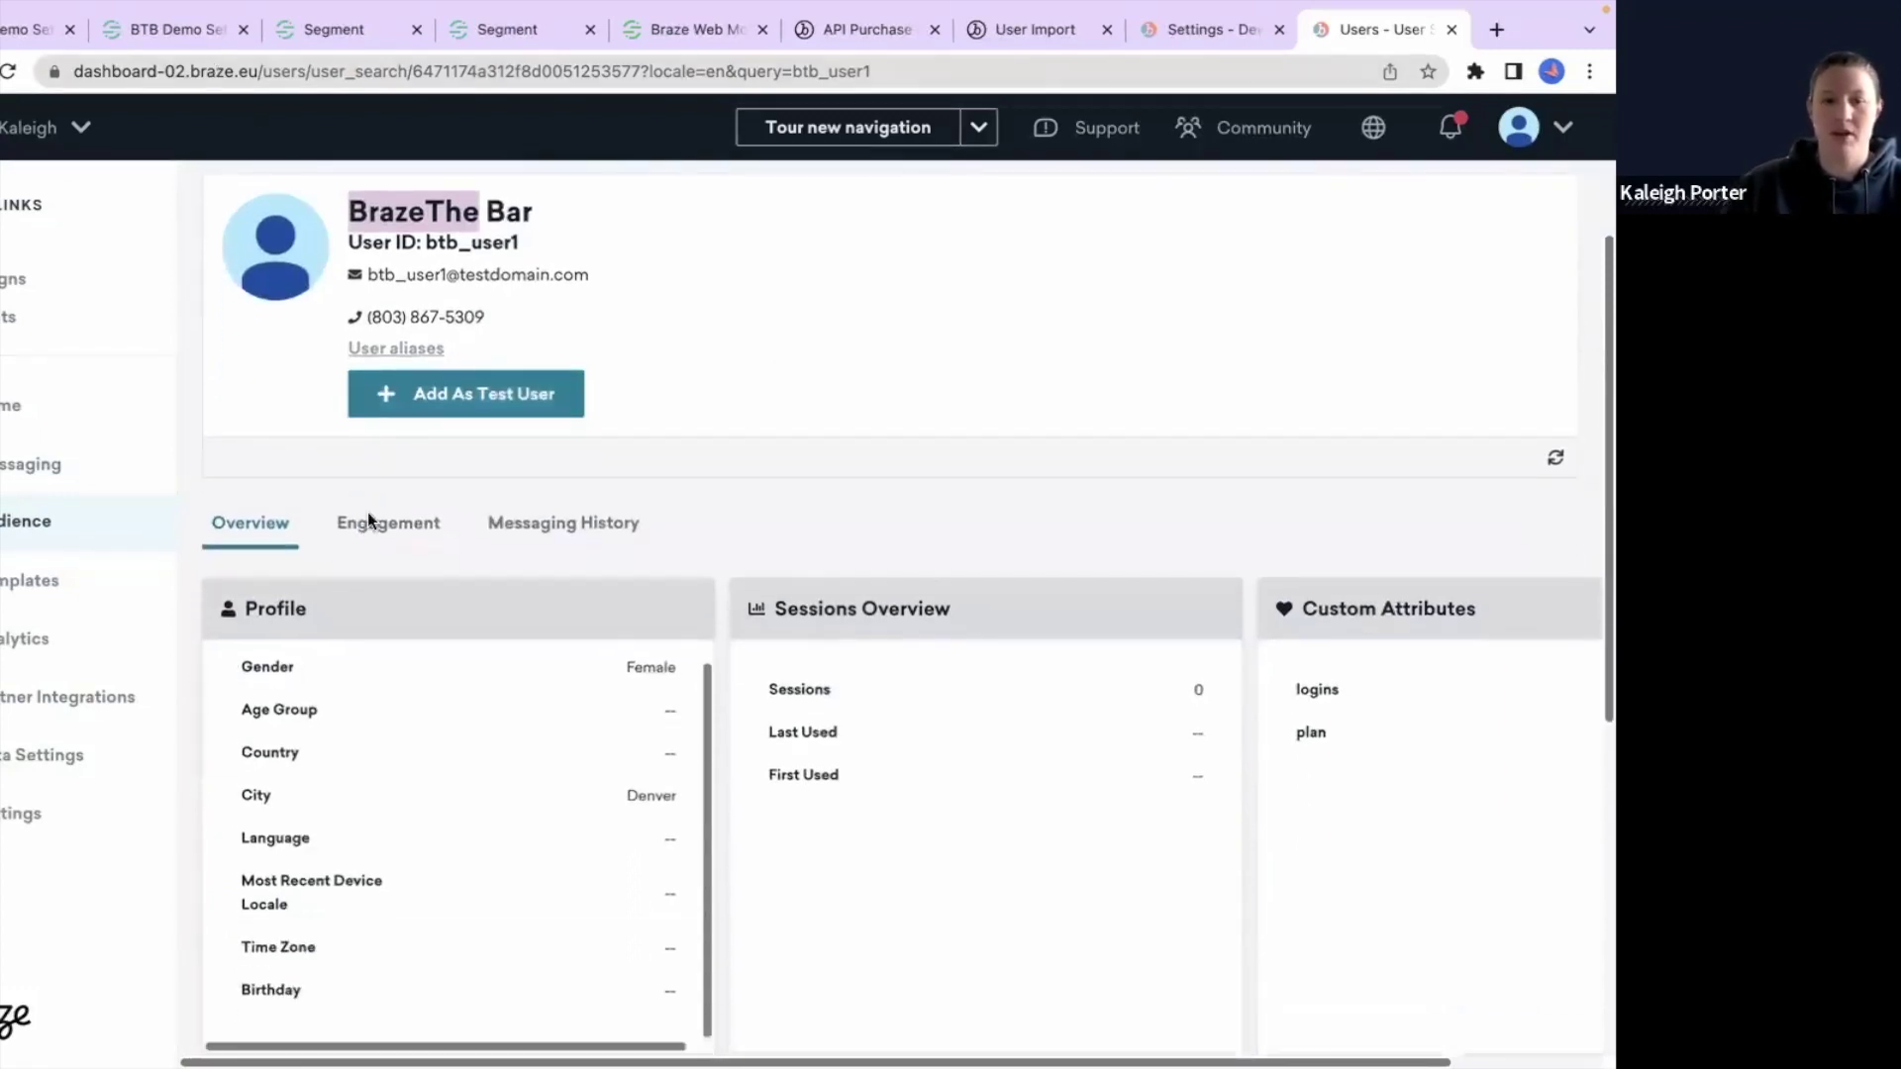
# Step: Return to the Identify Calls mapping in Segment and highlight the dob trait in its test event
pyautogui.click(331, 37)
pyautogui.scroll(8, 744, 445)
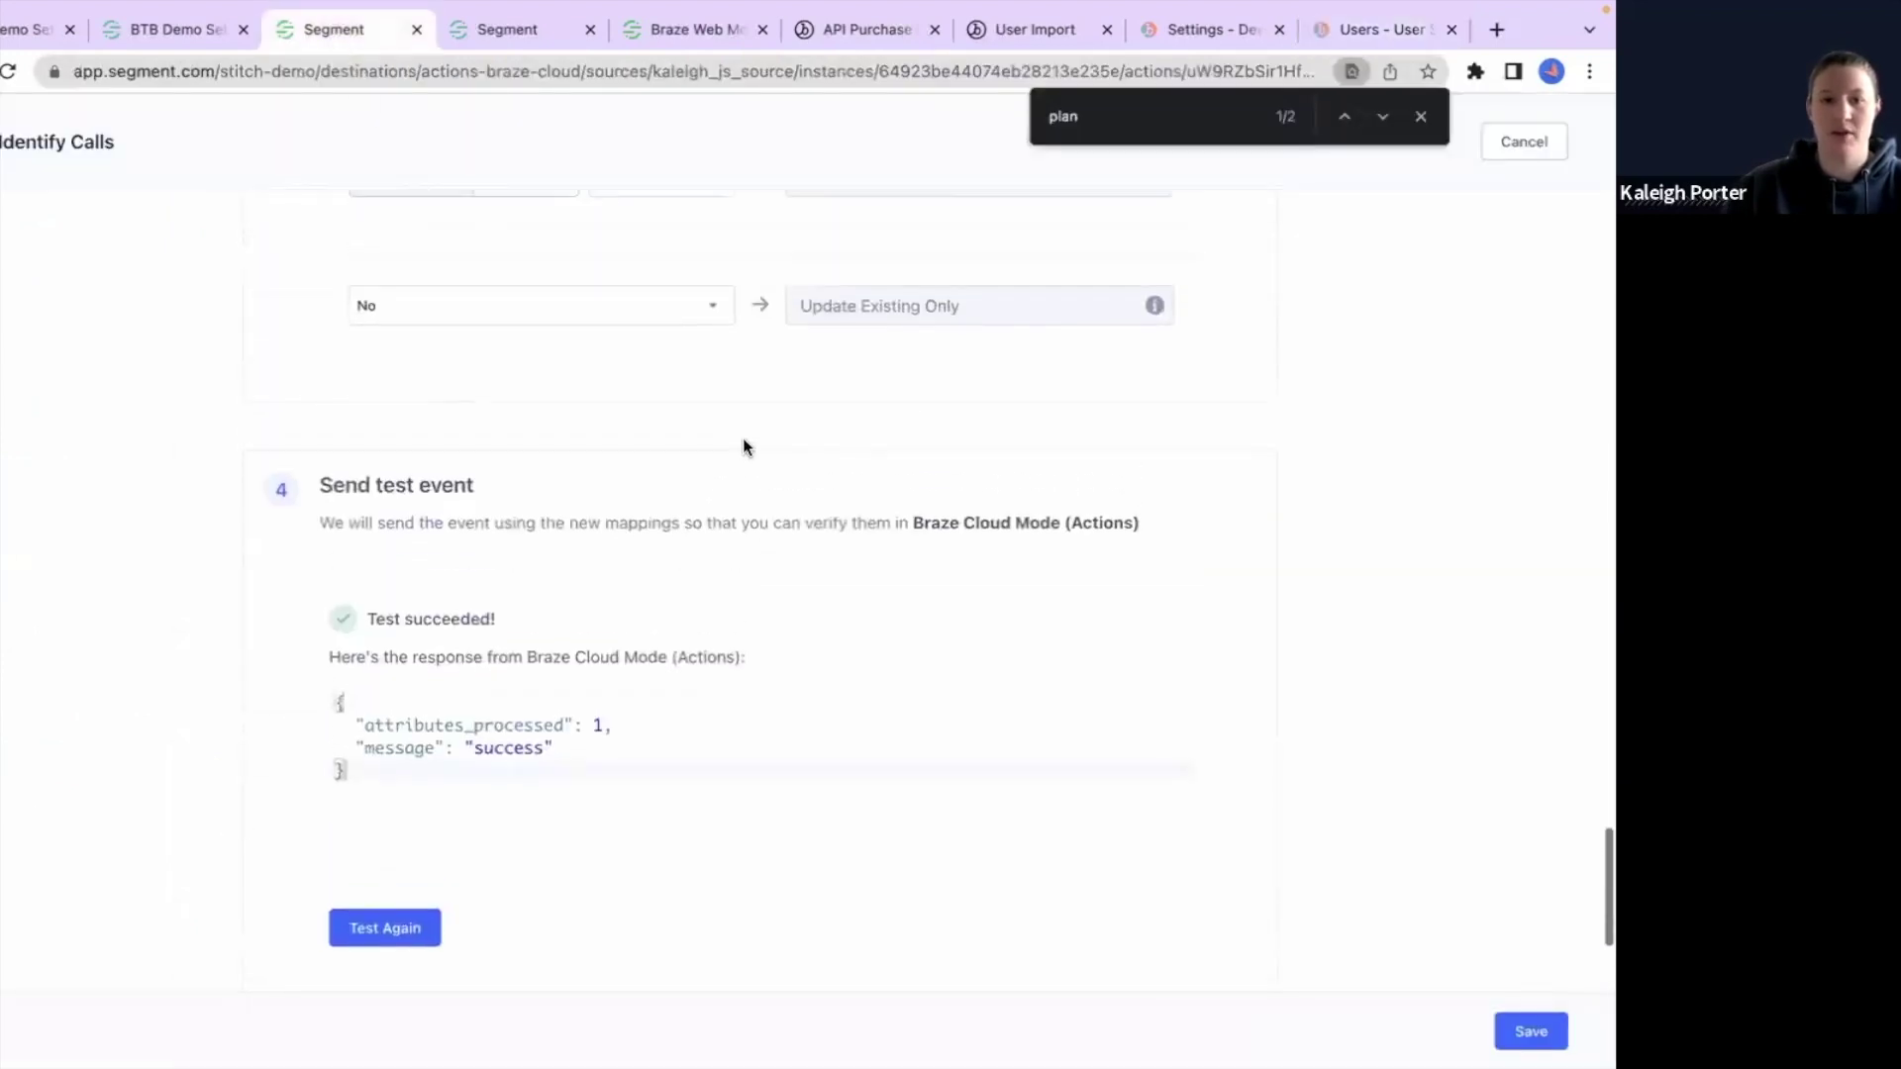
pyautogui.scroll(10, 720, 634)
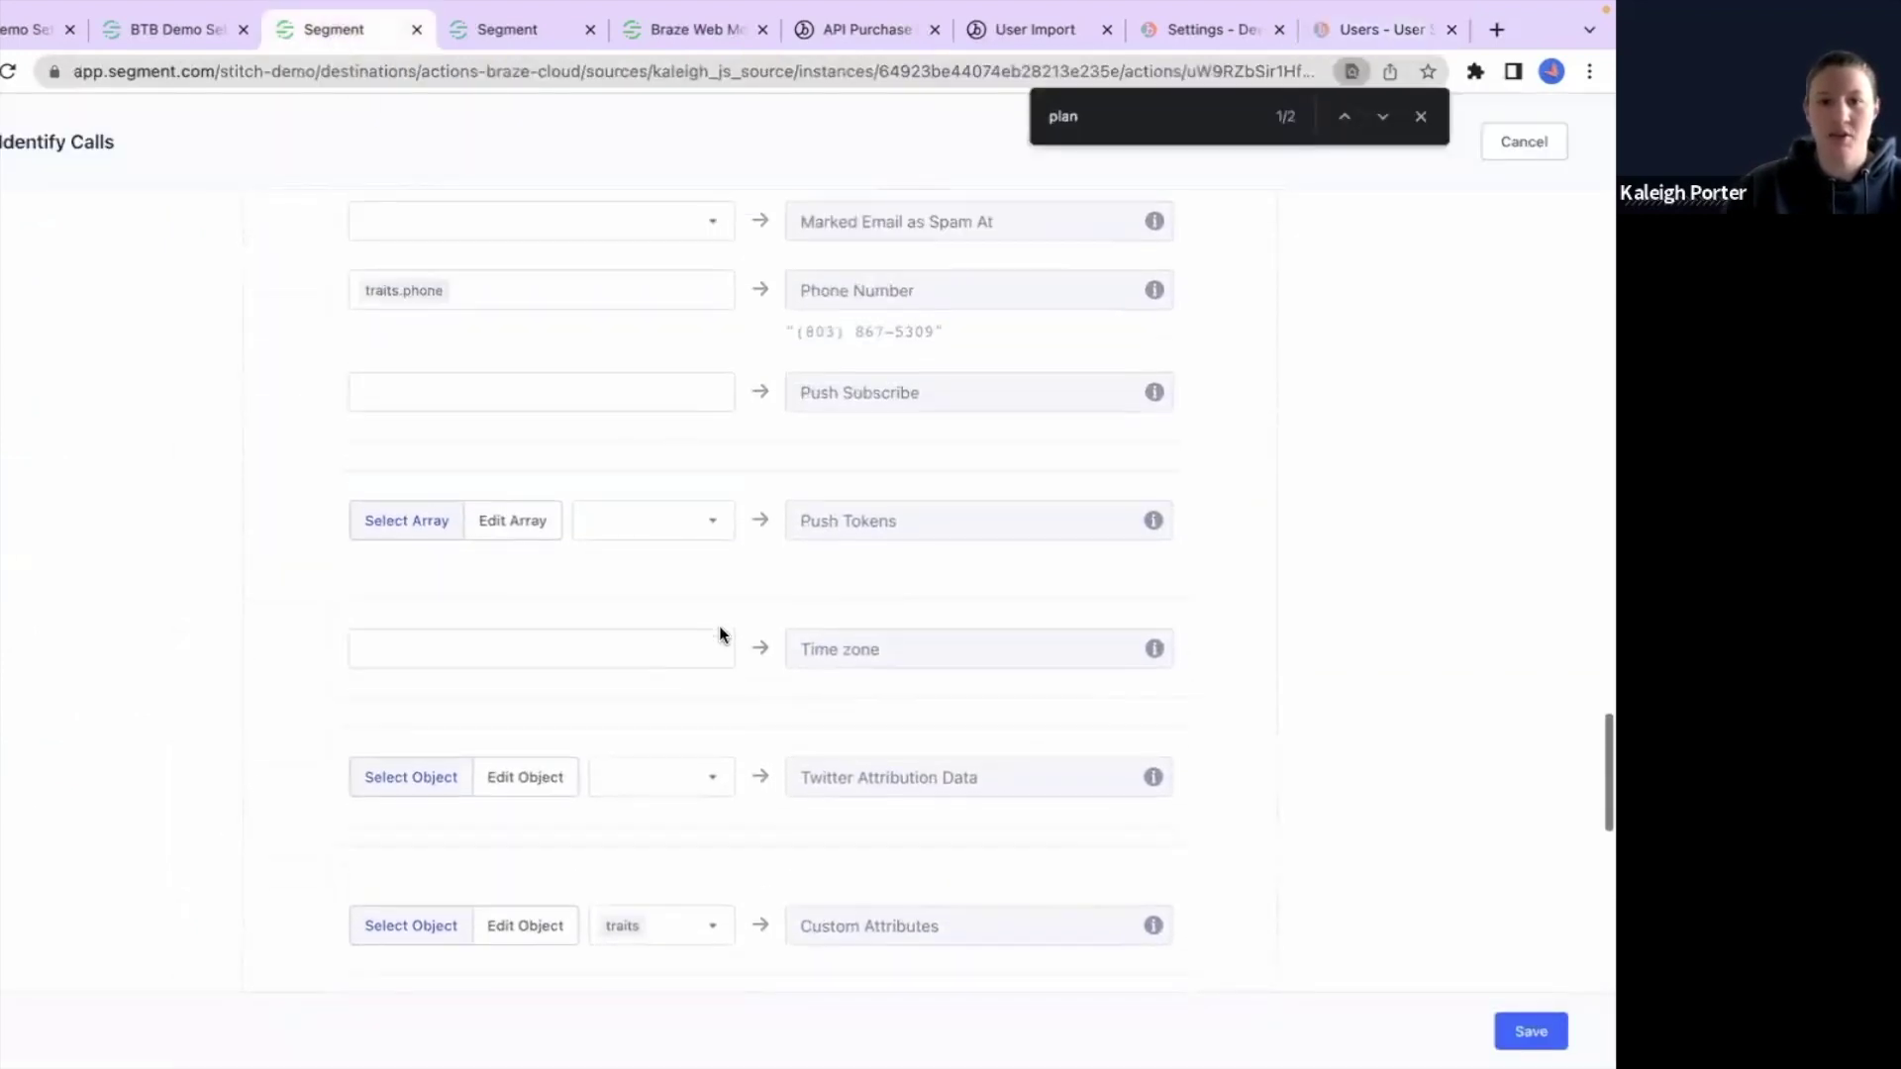
pyautogui.scroll(16, 720, 634)
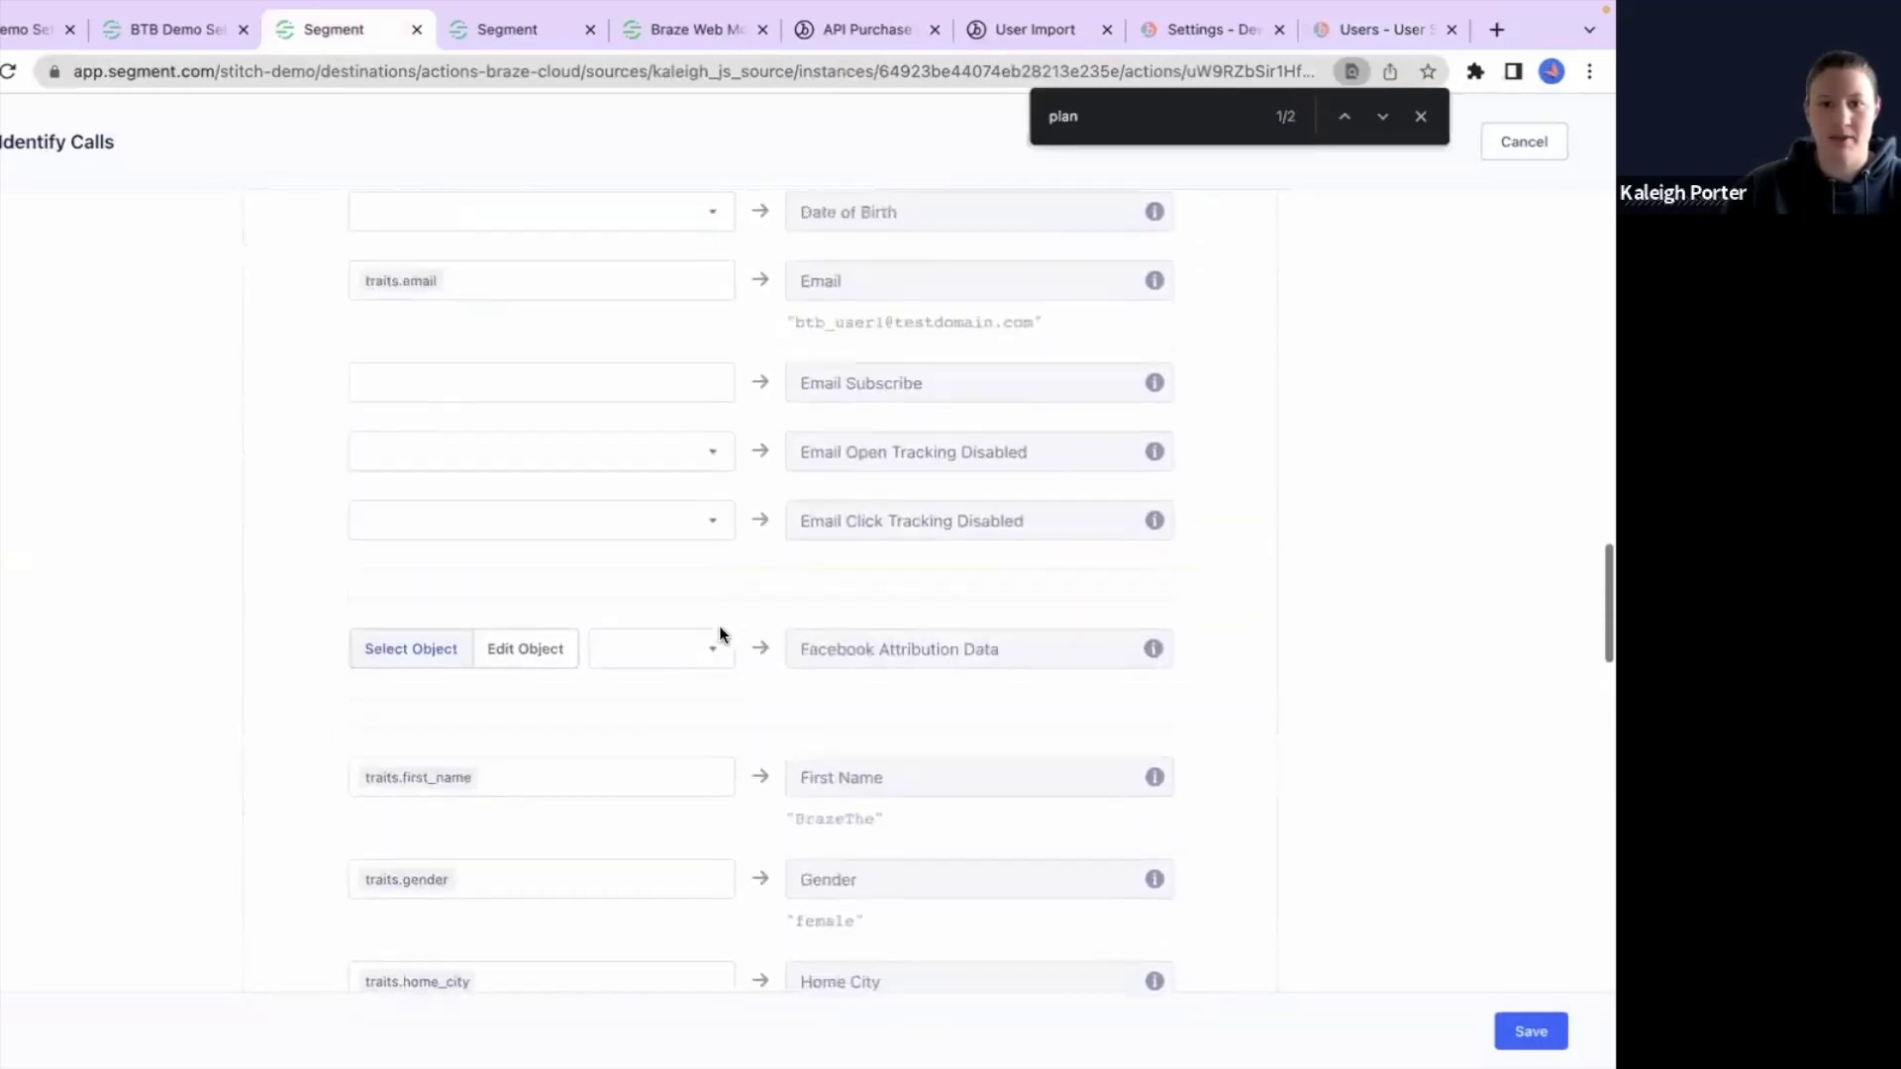
pyautogui.scroll(8, 719, 635)
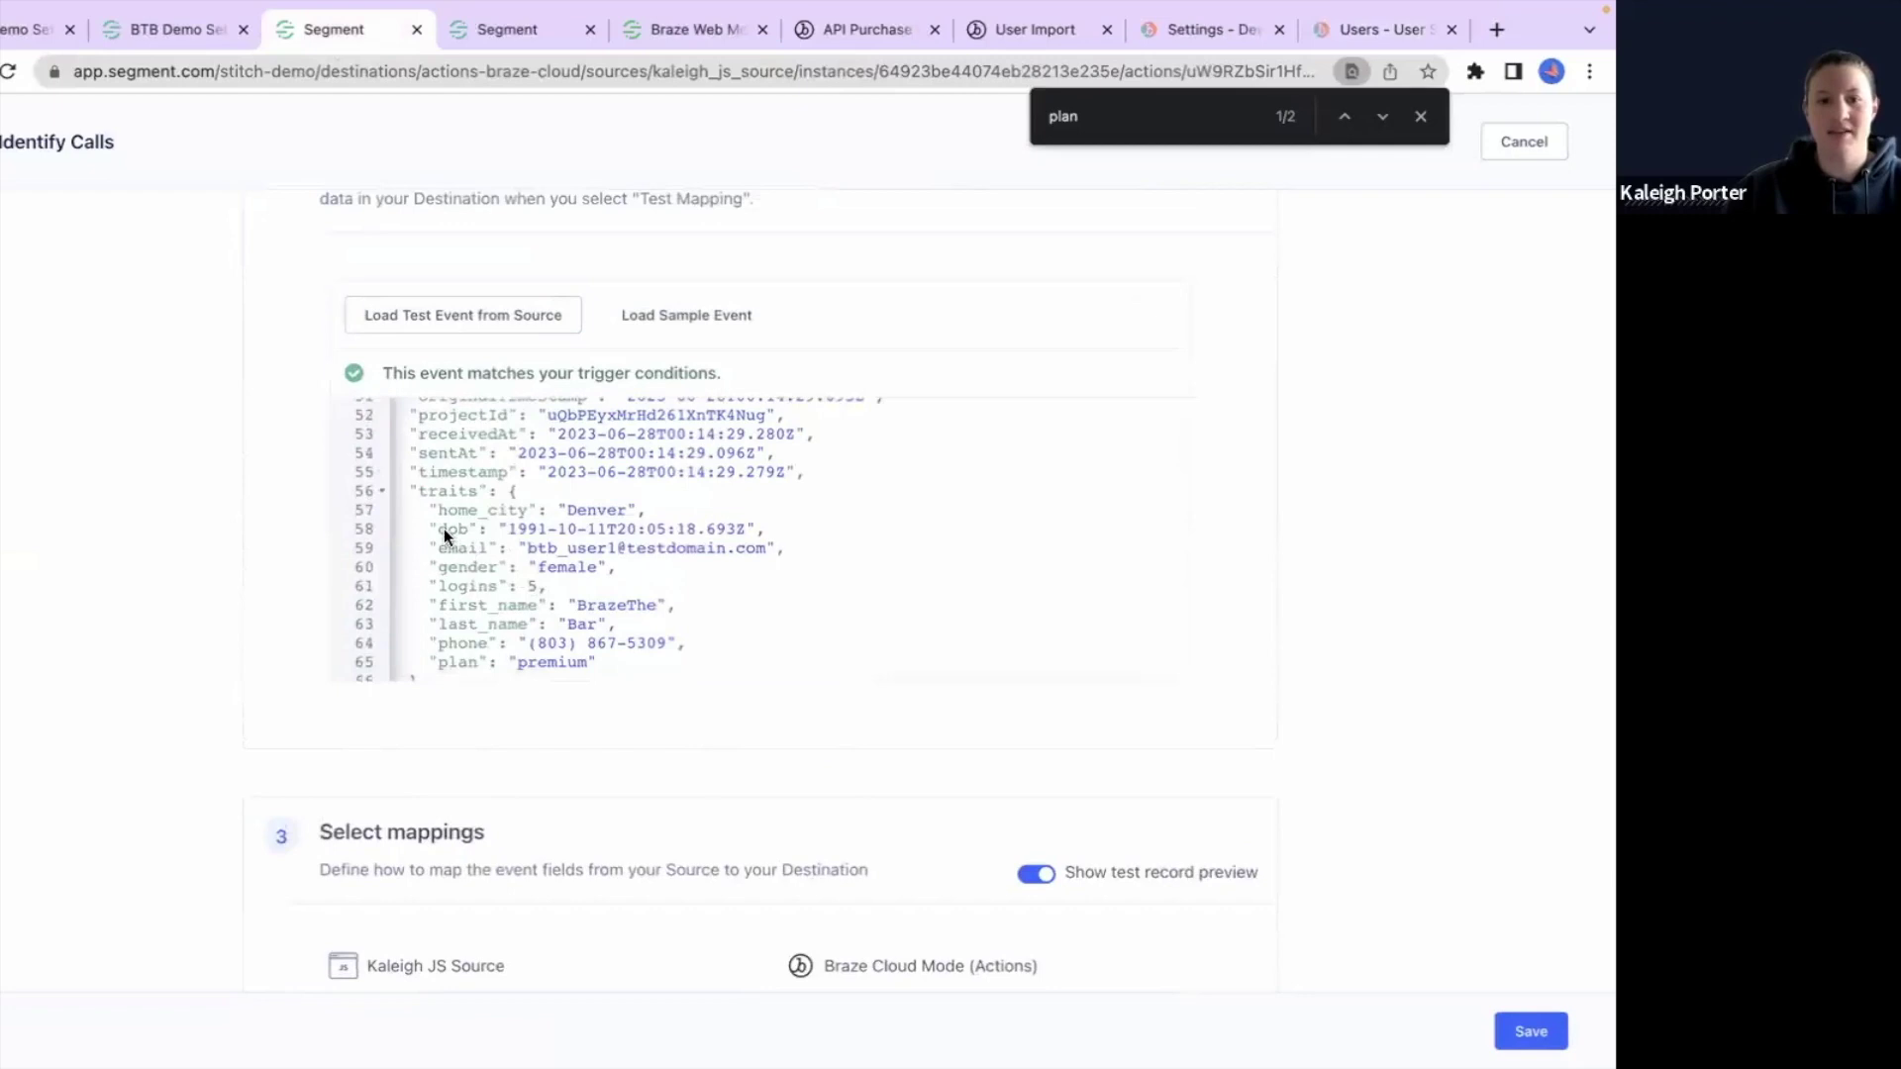
pyautogui.moveTo(802, 529); pyautogui.dragTo(384, 525)
pyautogui.scroll(-1, 644, 532)
pyautogui.scroll(-2, 645, 532)
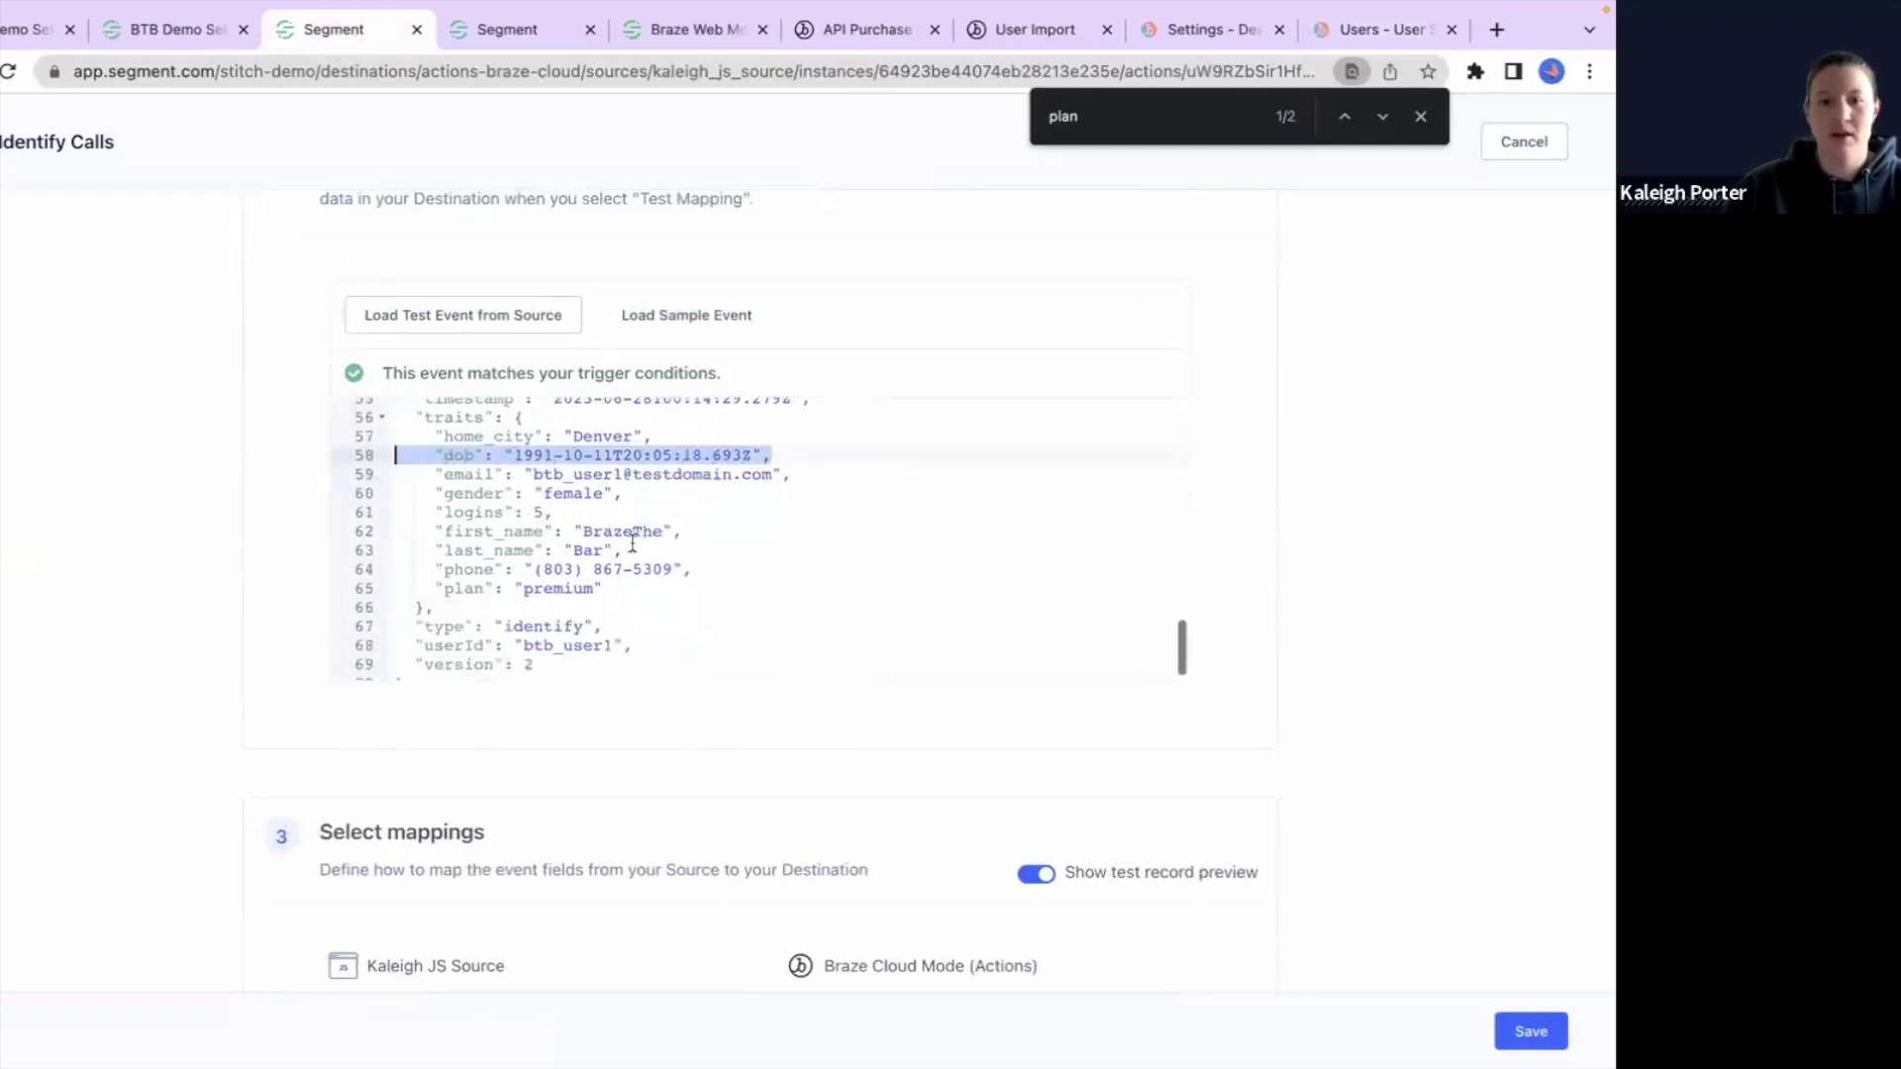
# Step: Check the source value mapped to the Date of Birth field in the Identify Calls mapping
pyautogui.scroll(-2, 100, 722)
pyautogui.scroll(-7, 102, 717)
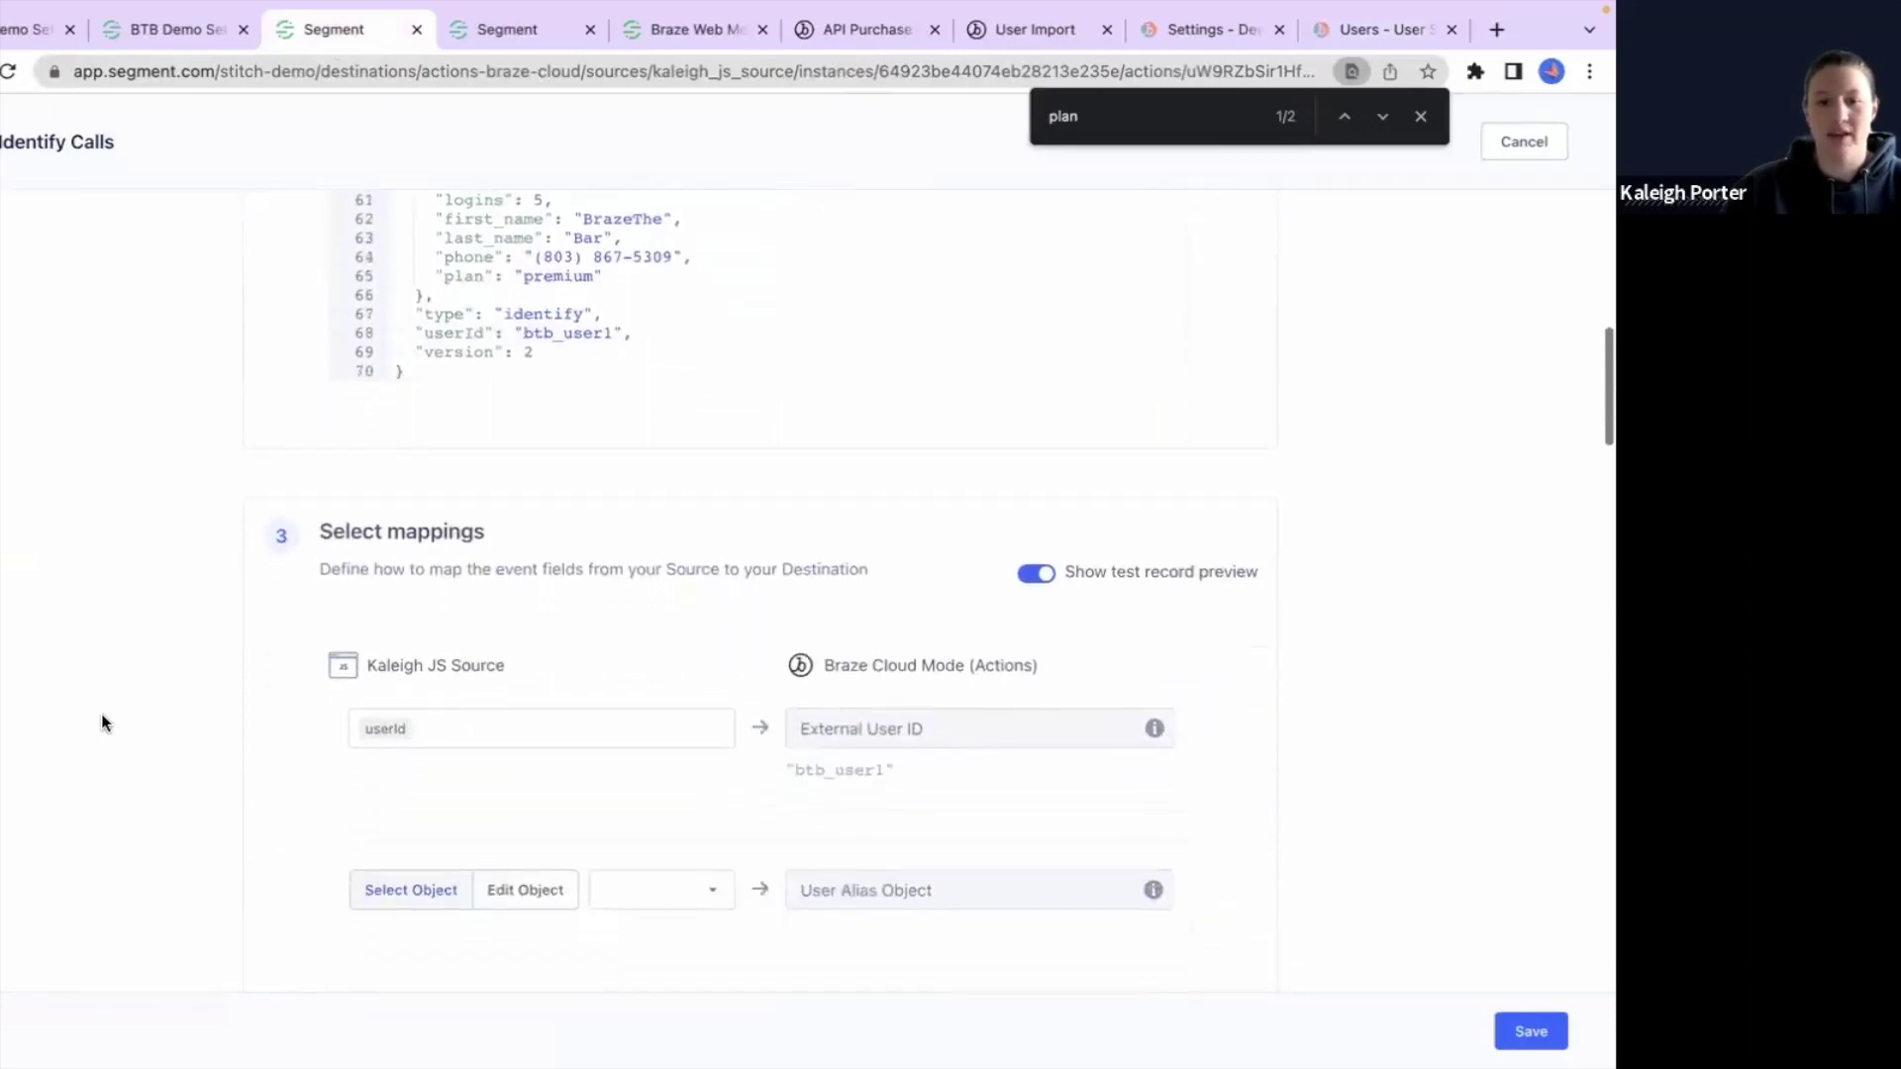
pyautogui.scroll(-5, 101, 715)
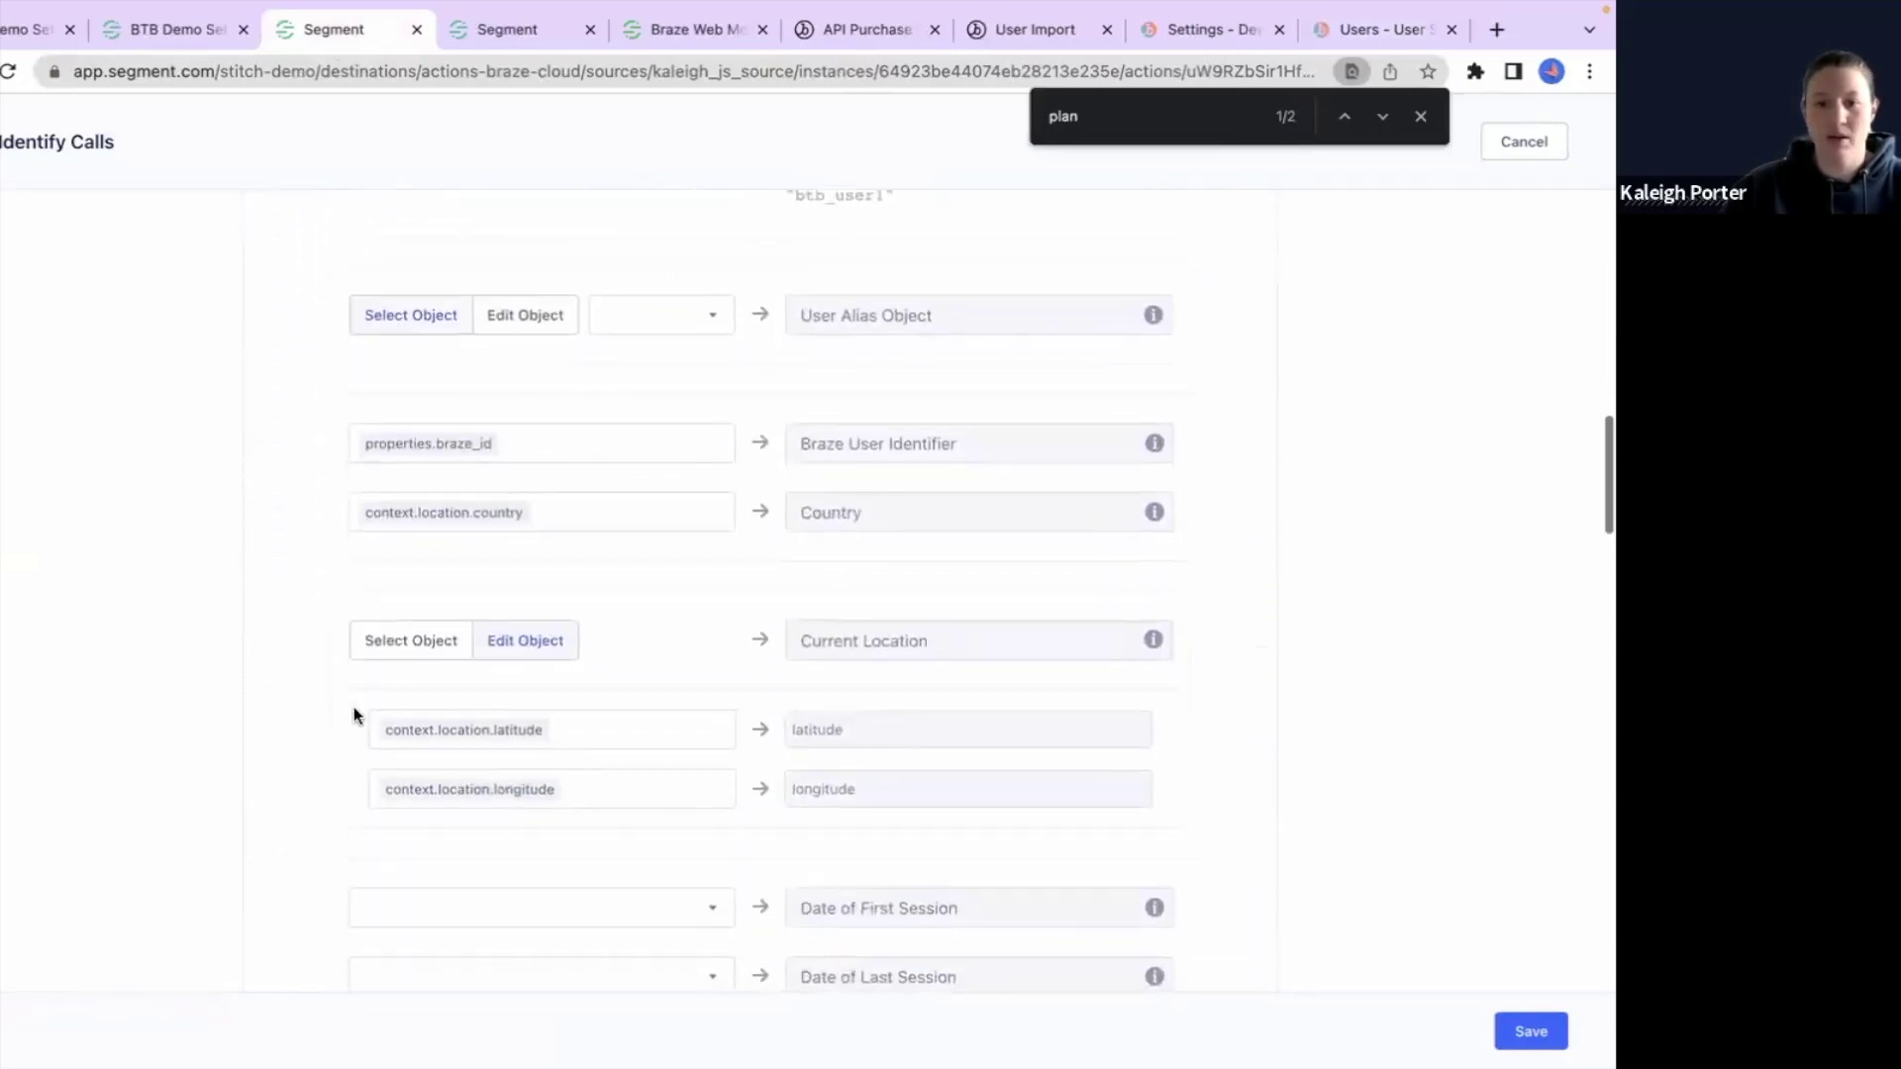
pyautogui.scroll(-1, 1019, 770)
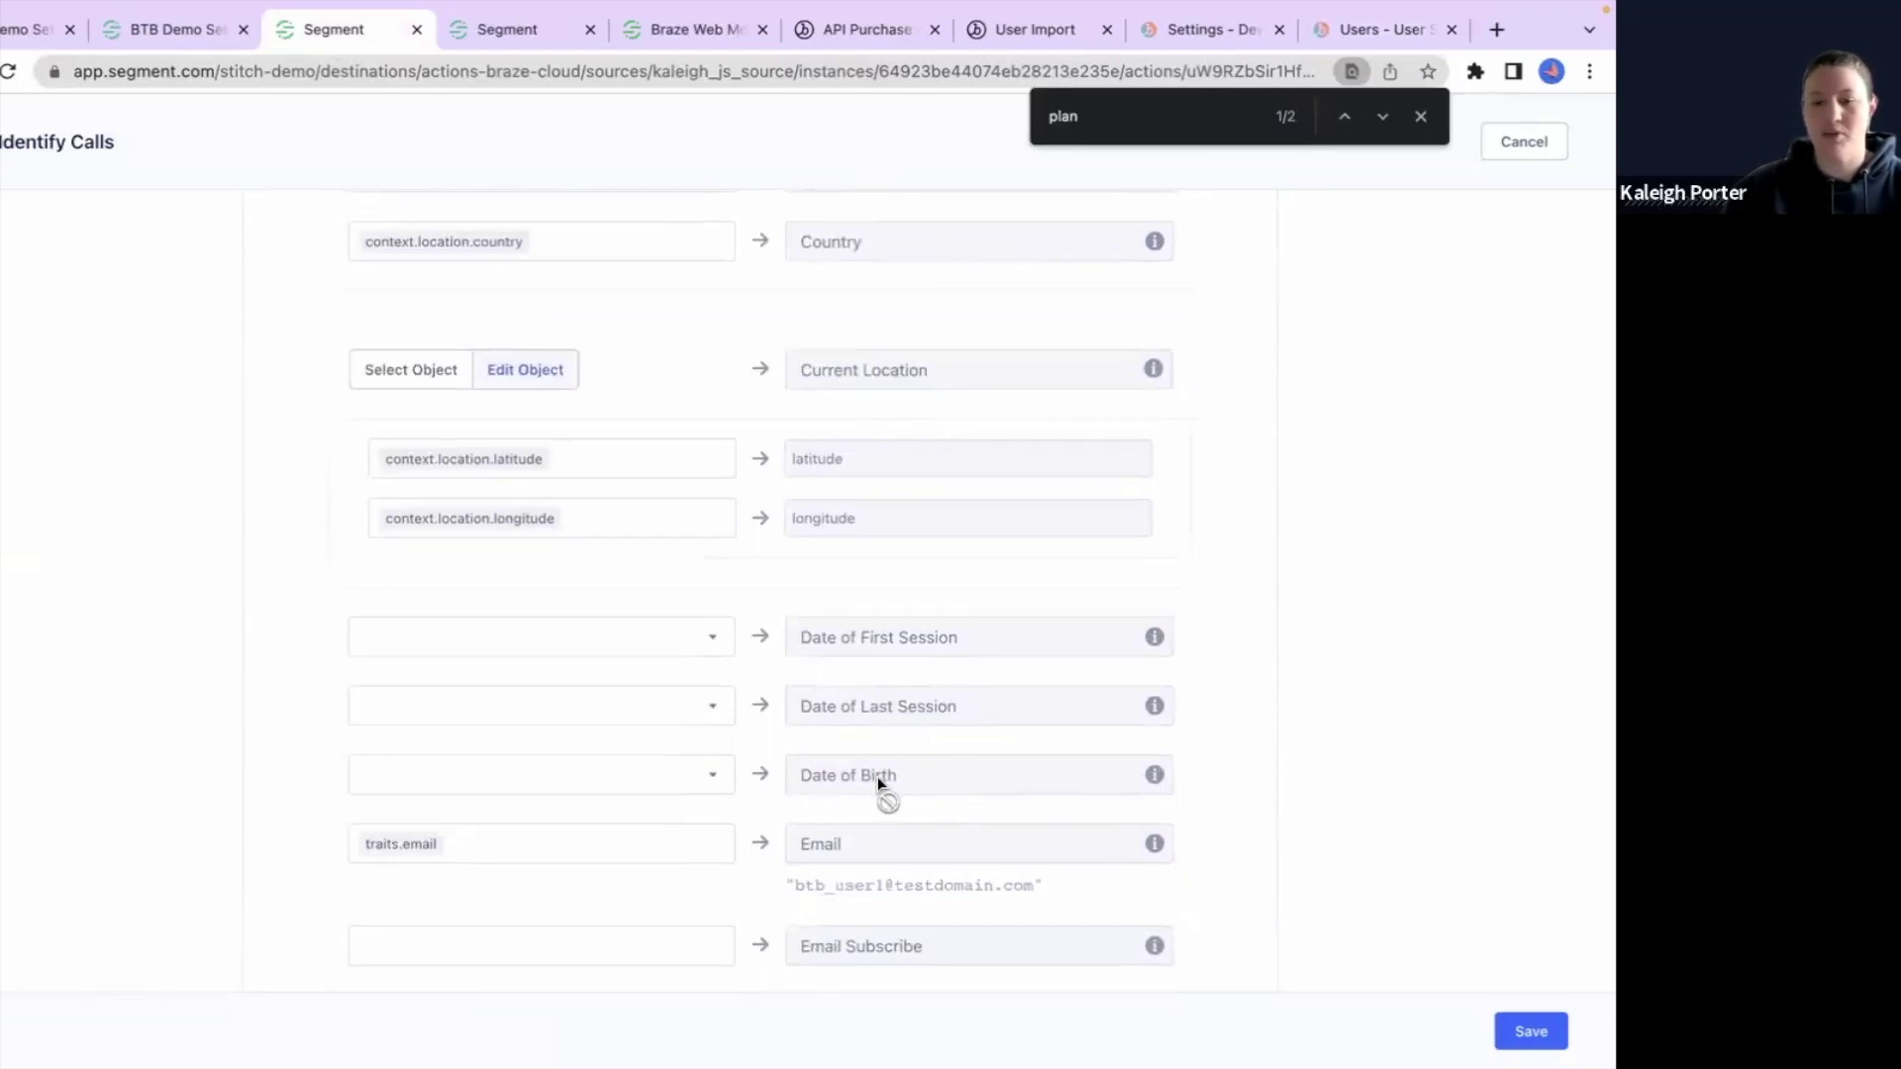
pyautogui.scroll(-1, 877, 776)
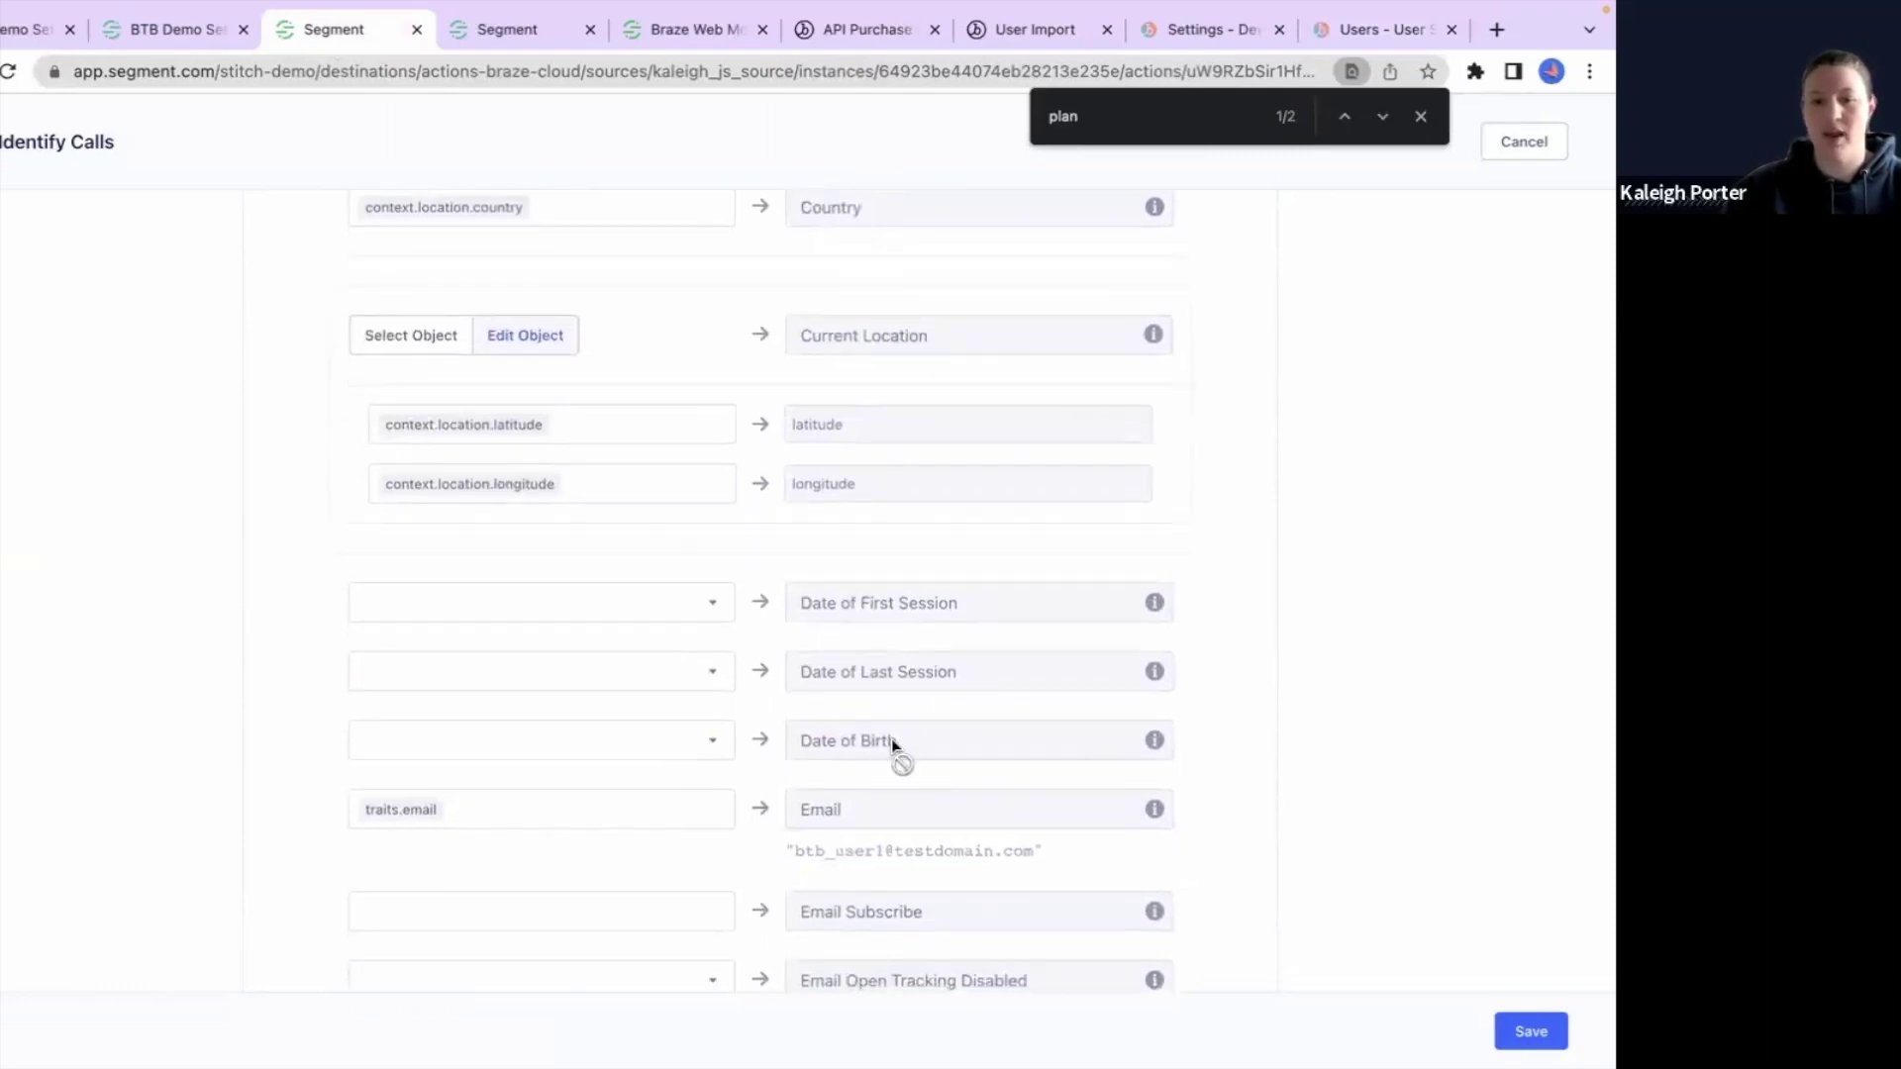
# Step: Map traits.dob to the Date of Birth field in the Identify Calls mapping and highlight its preview value
pyautogui.click(471, 749)
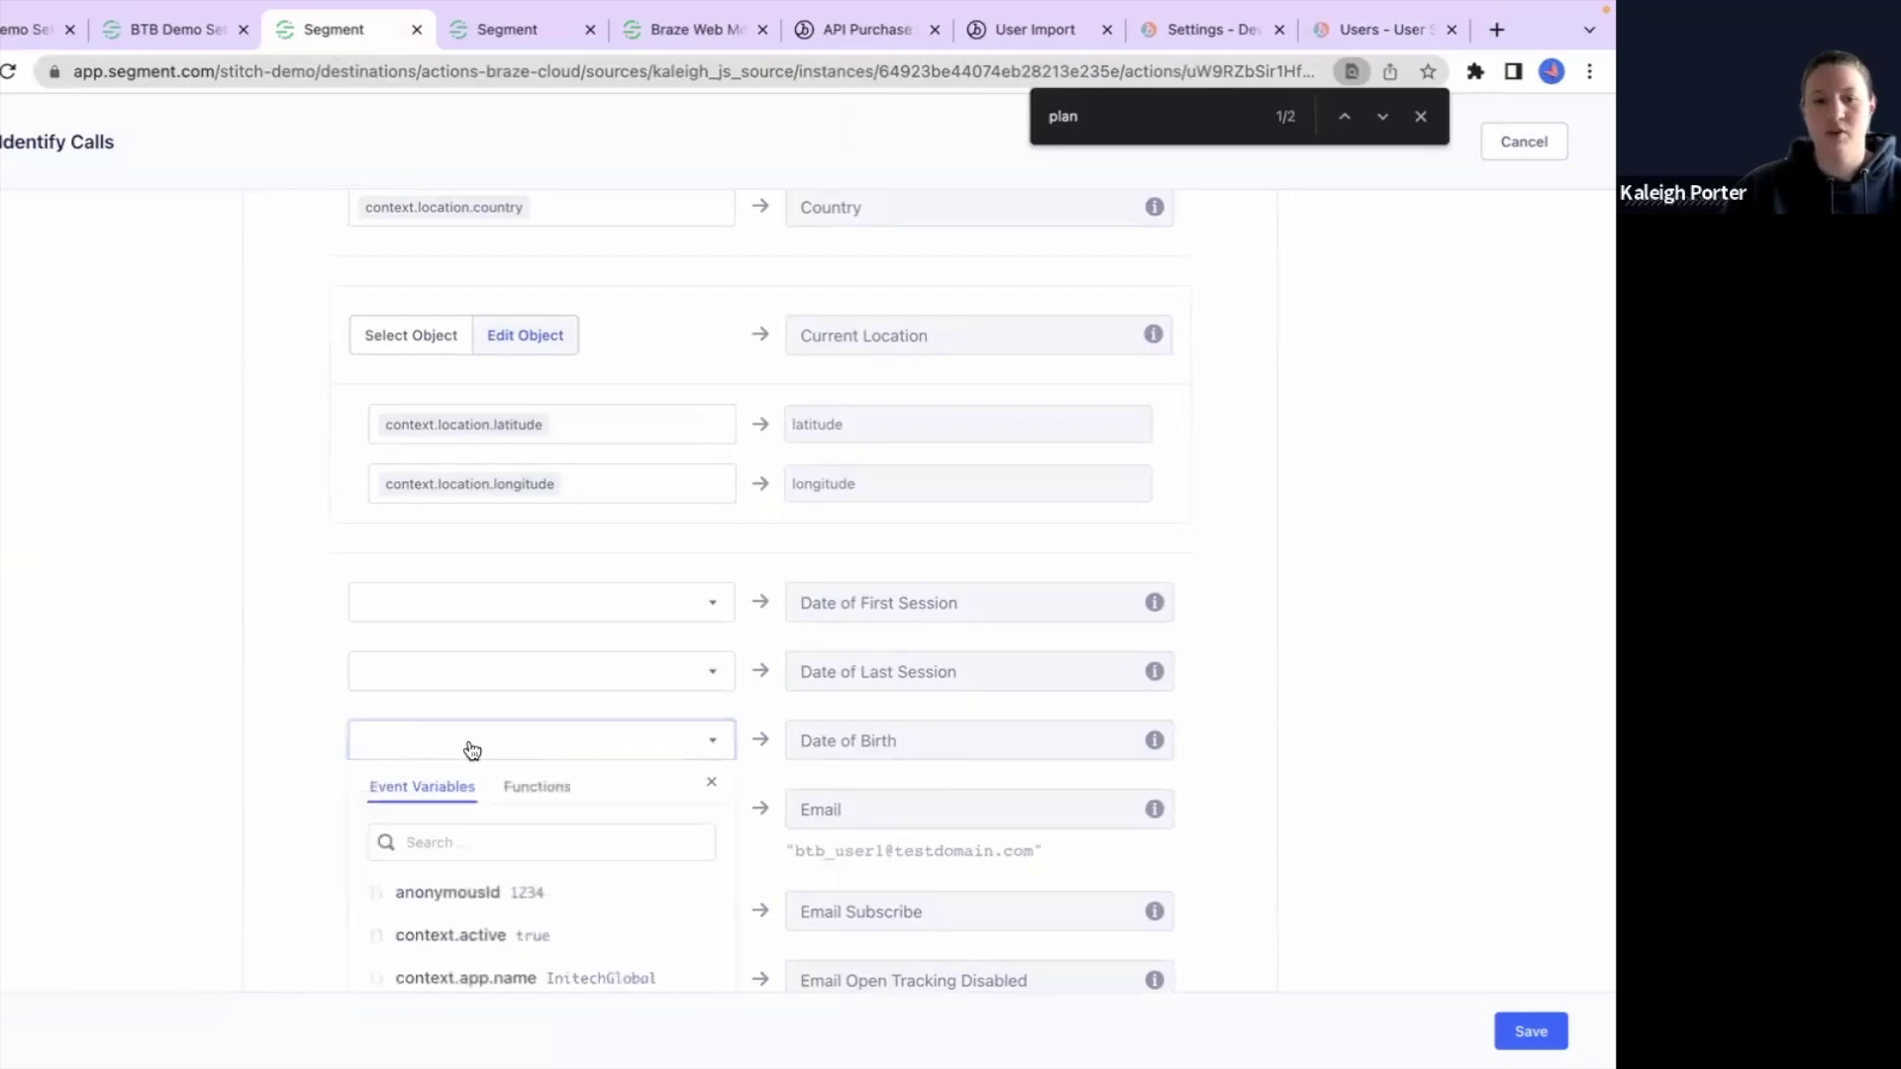
pyautogui.click(471, 840)
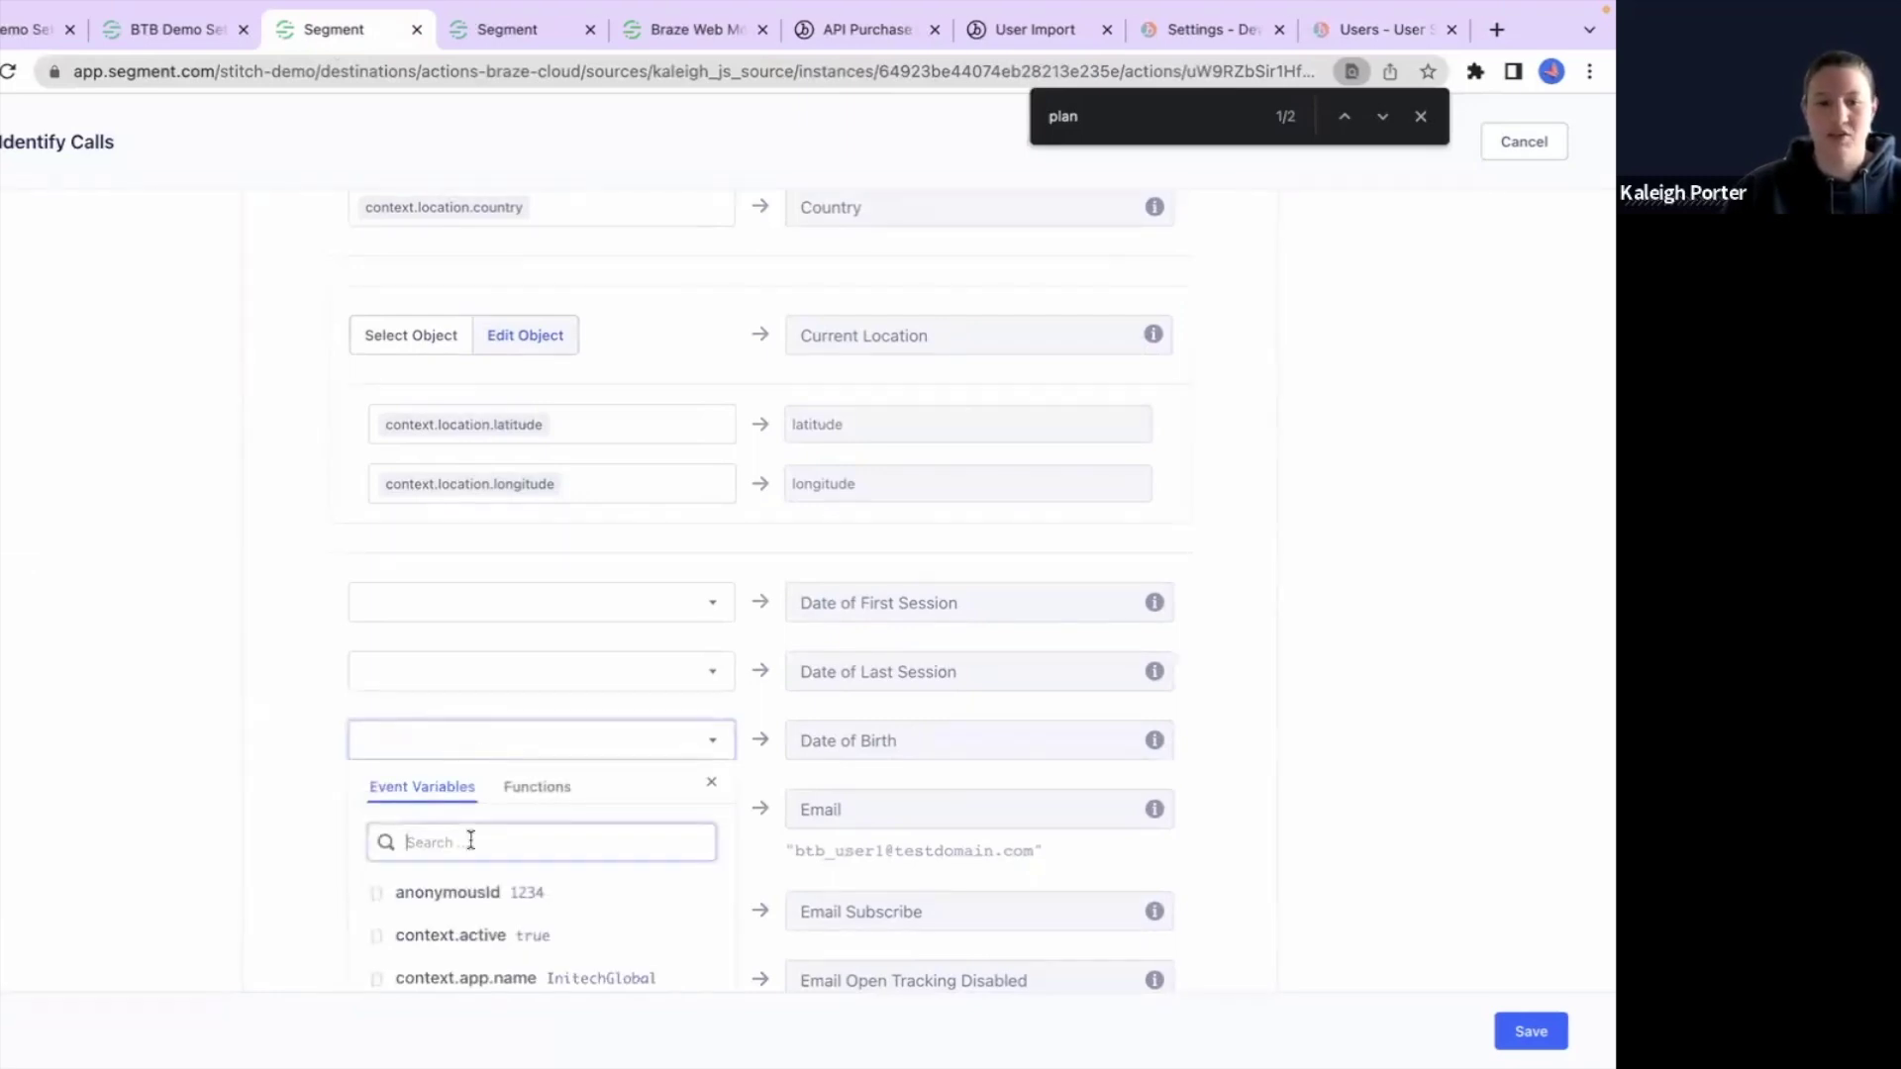
pyautogui.write('do')
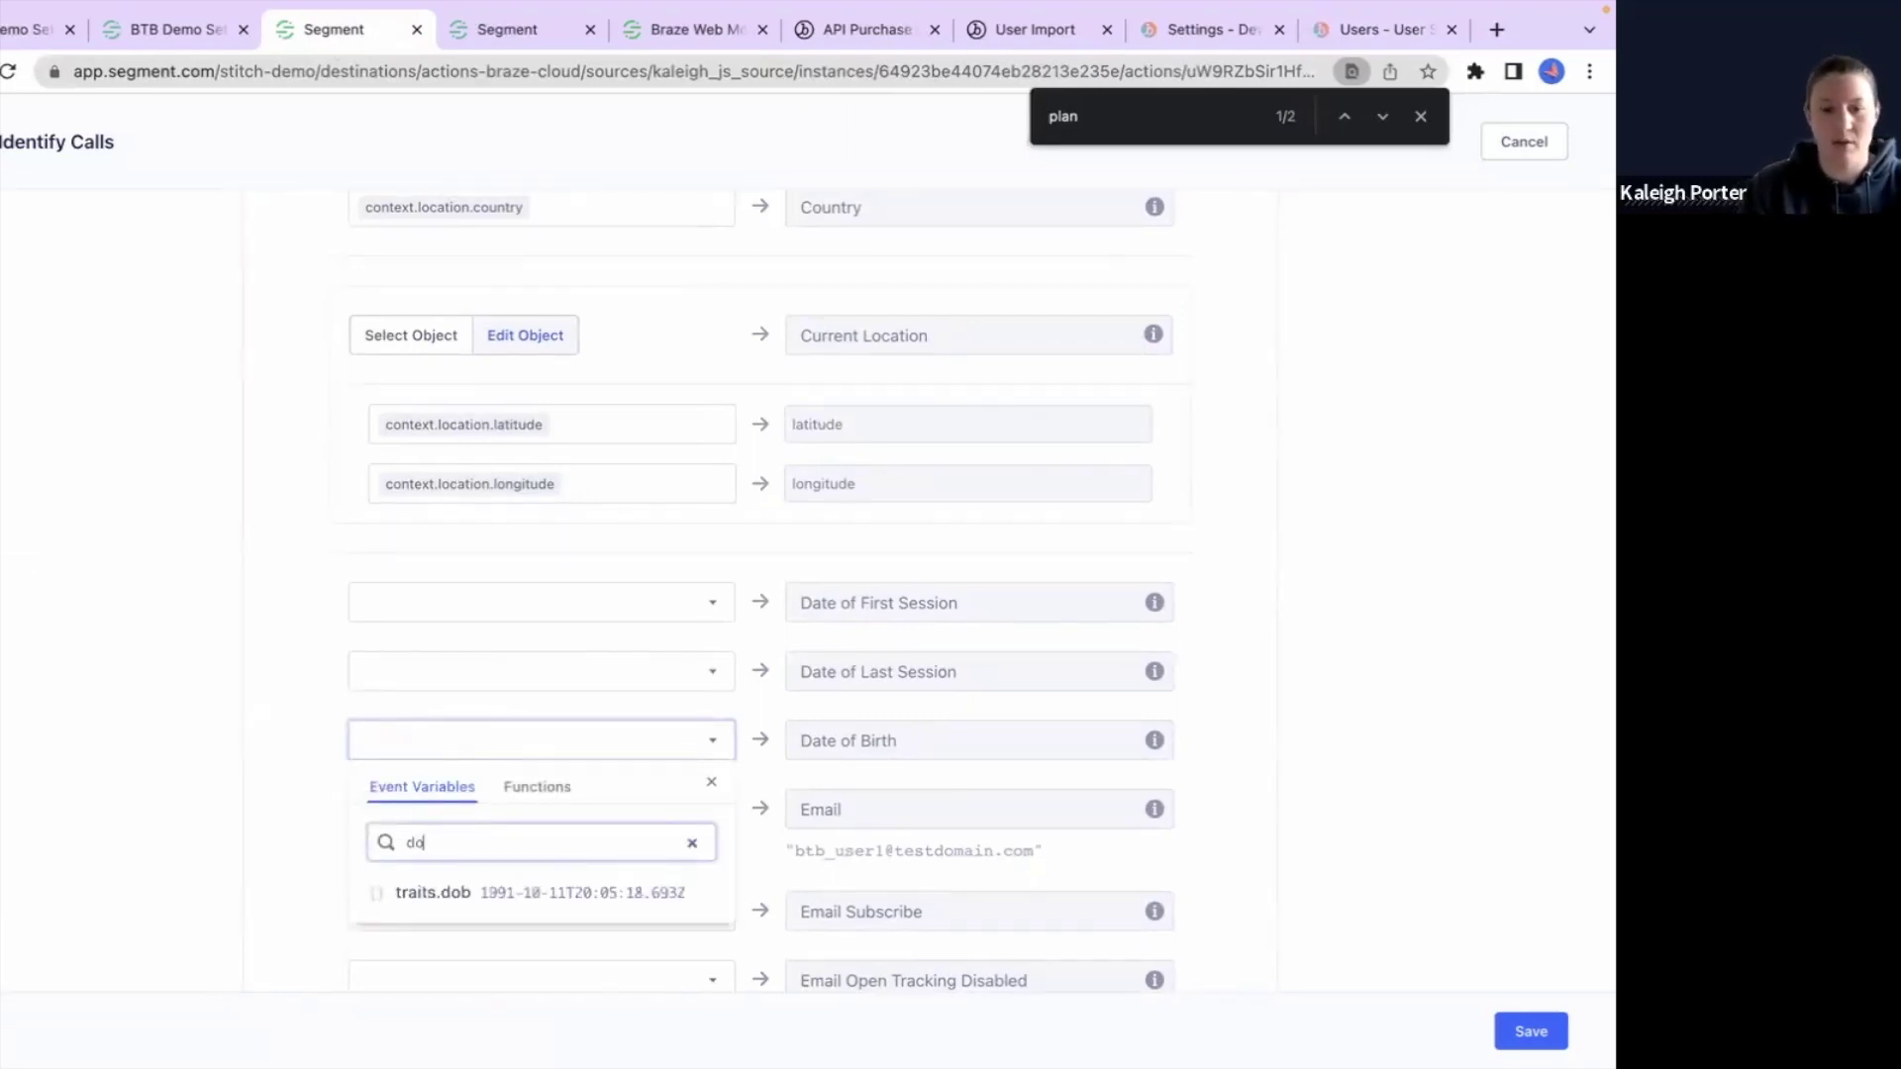
pyautogui.click(488, 894)
pyautogui.moveTo(790, 782); pyautogui.dragTo(1037, 782)
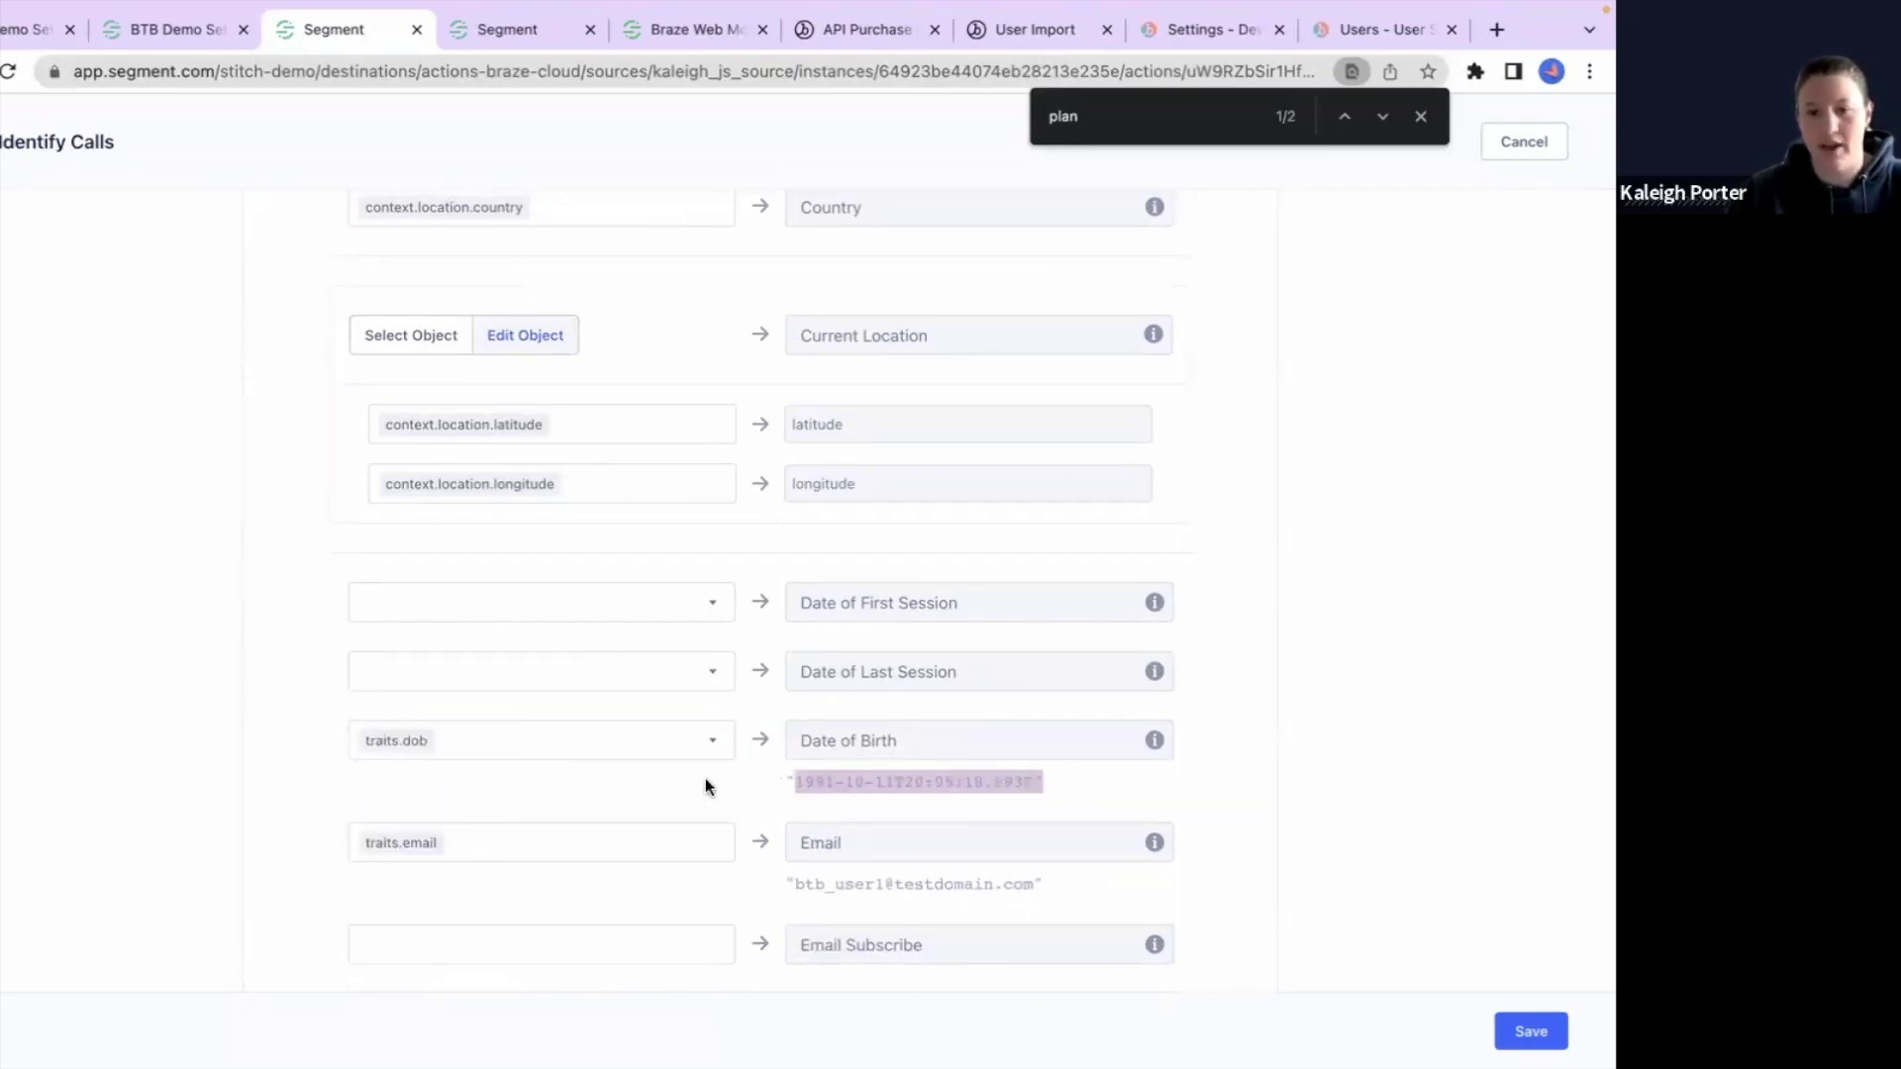
# Step: Send the test event for the Identify Calls mapping to Braze Cloud Mode (Actions)
pyautogui.scroll(-1, 594, 760)
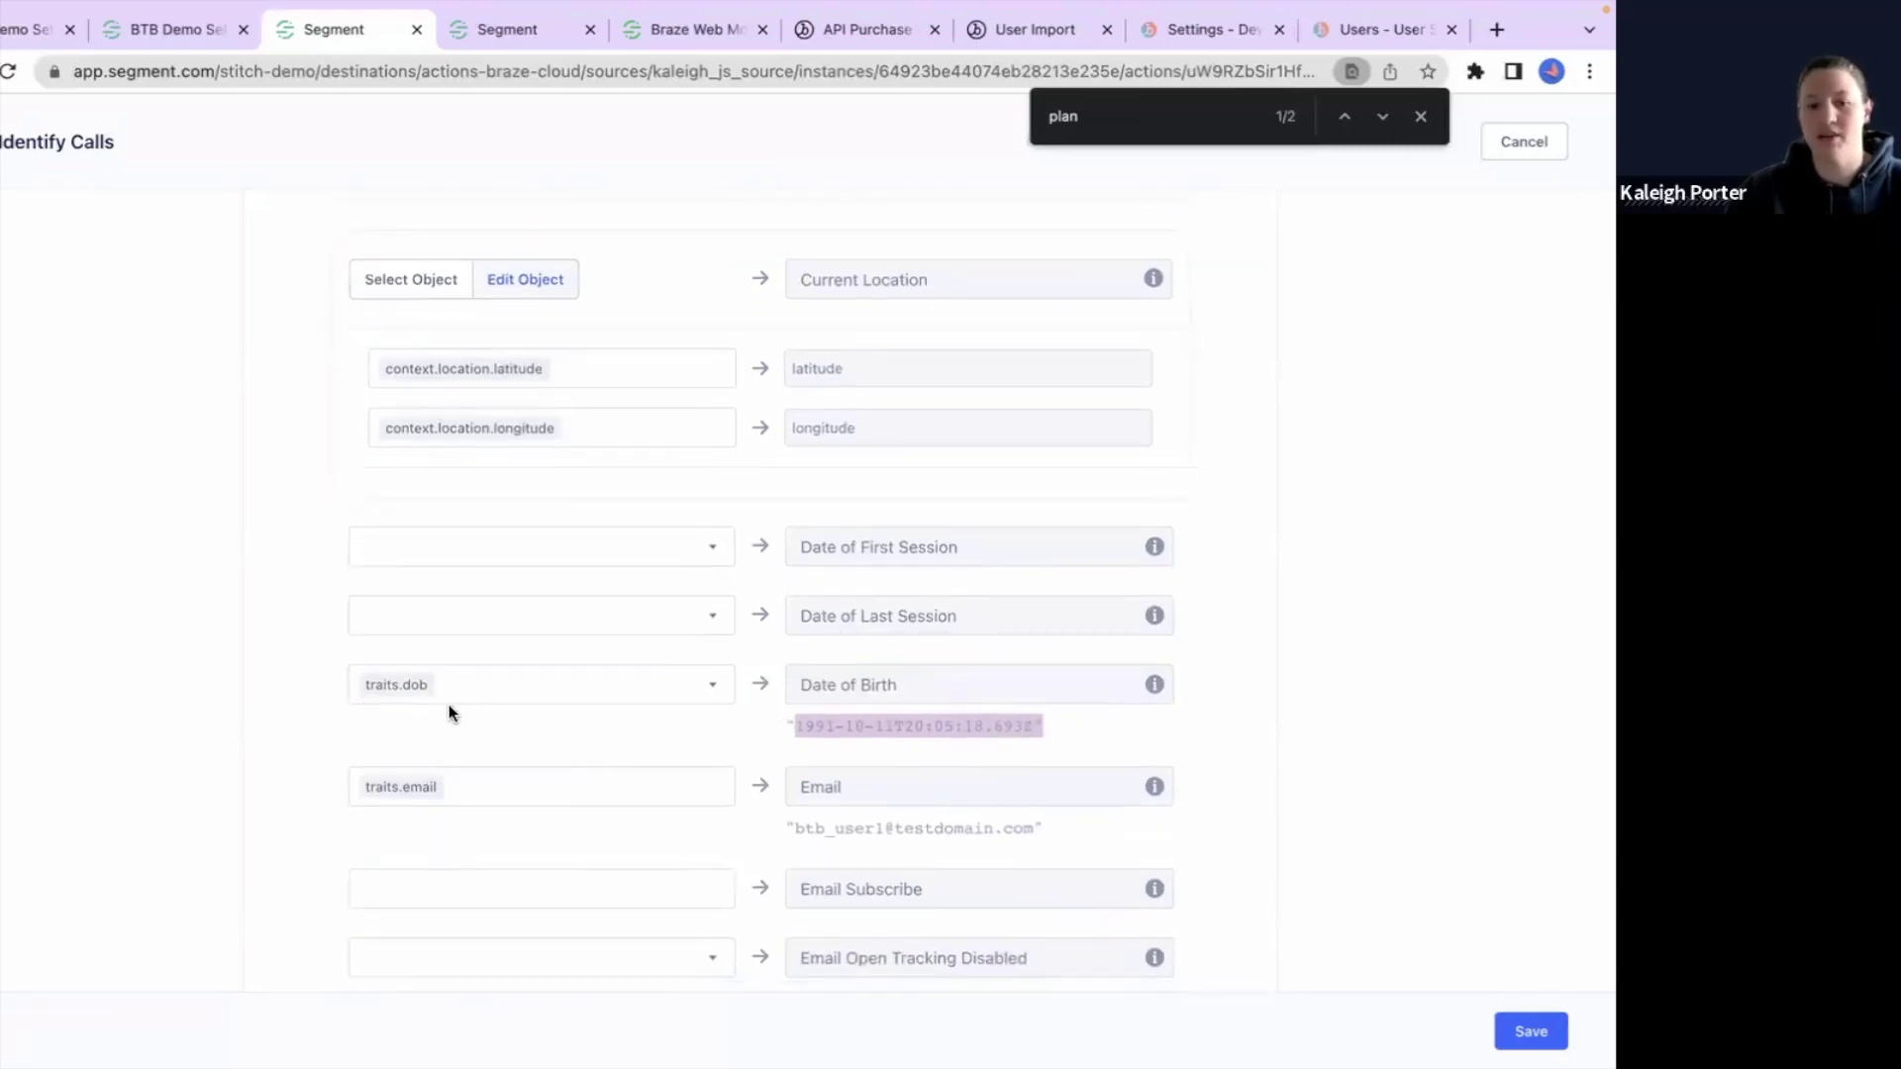
pyautogui.scroll(-3, 448, 709)
pyautogui.scroll(-20, 449, 711)
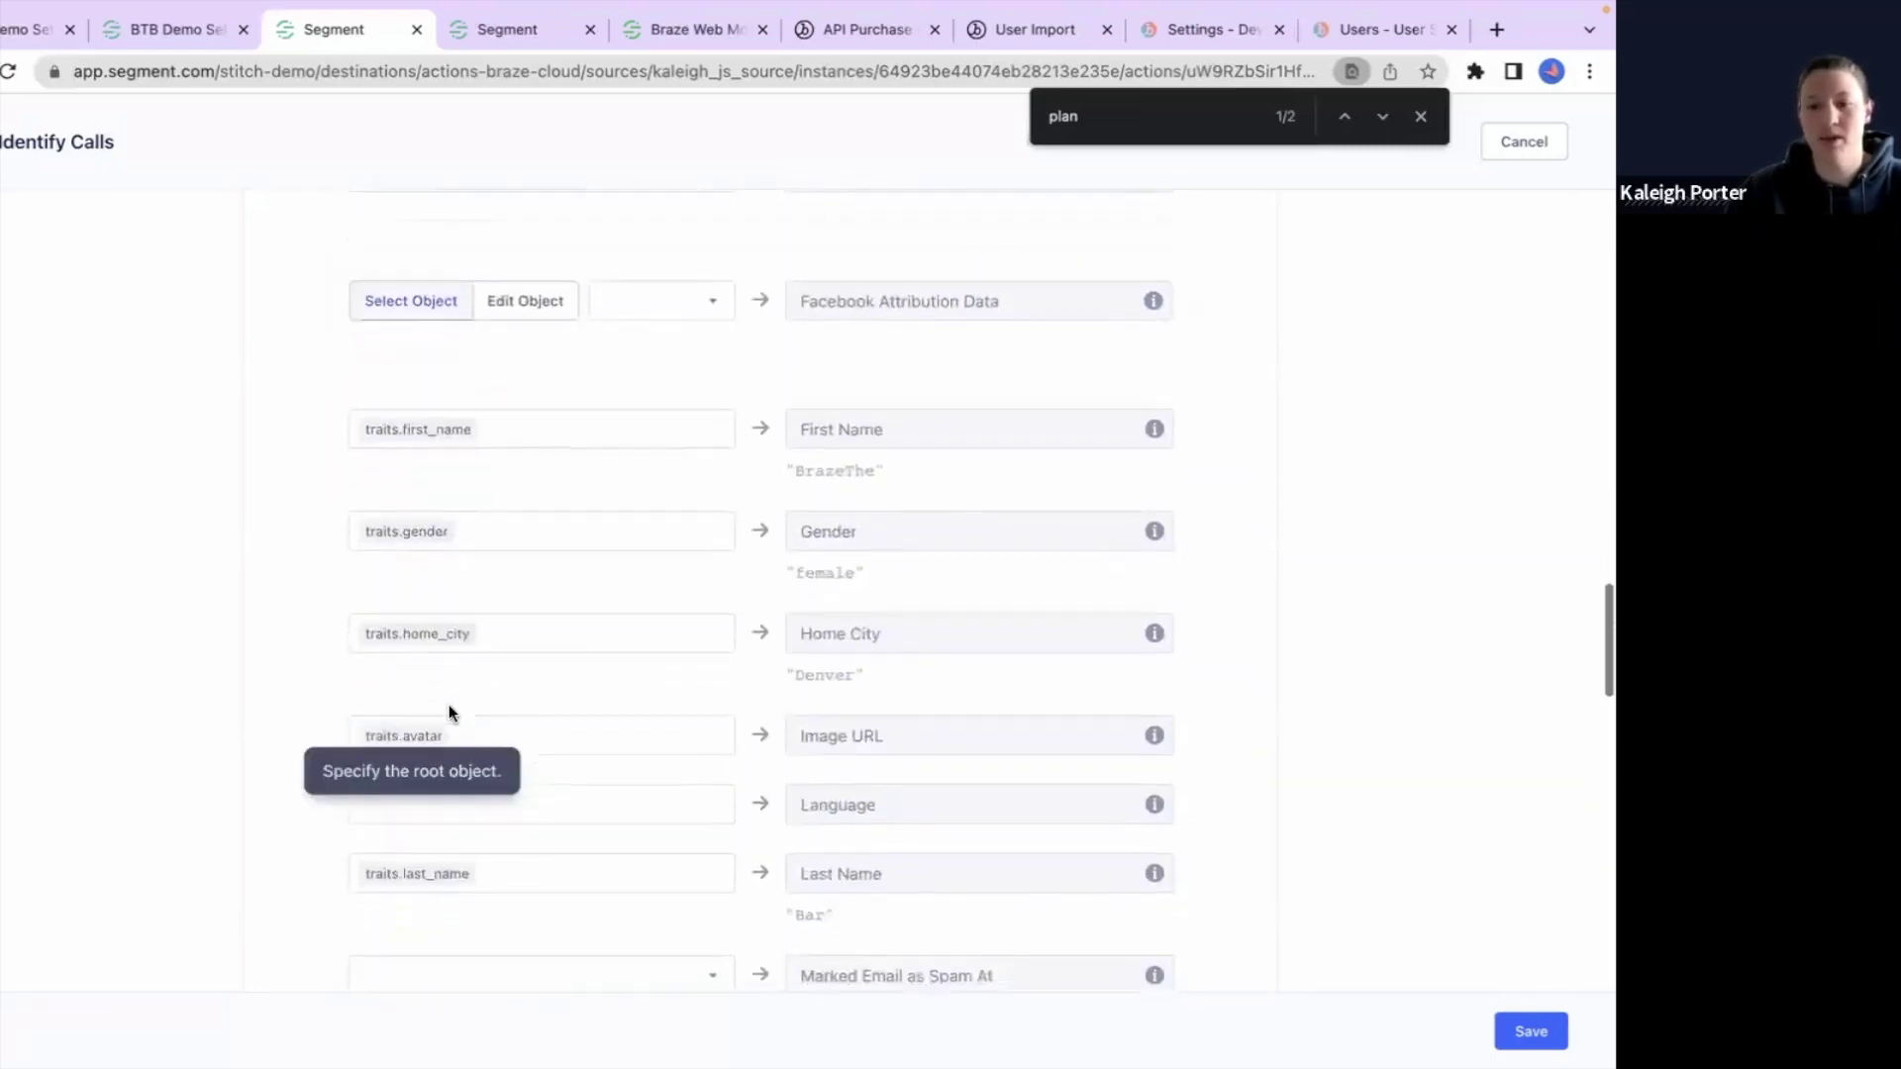
pyautogui.scroll(-10, 449, 704)
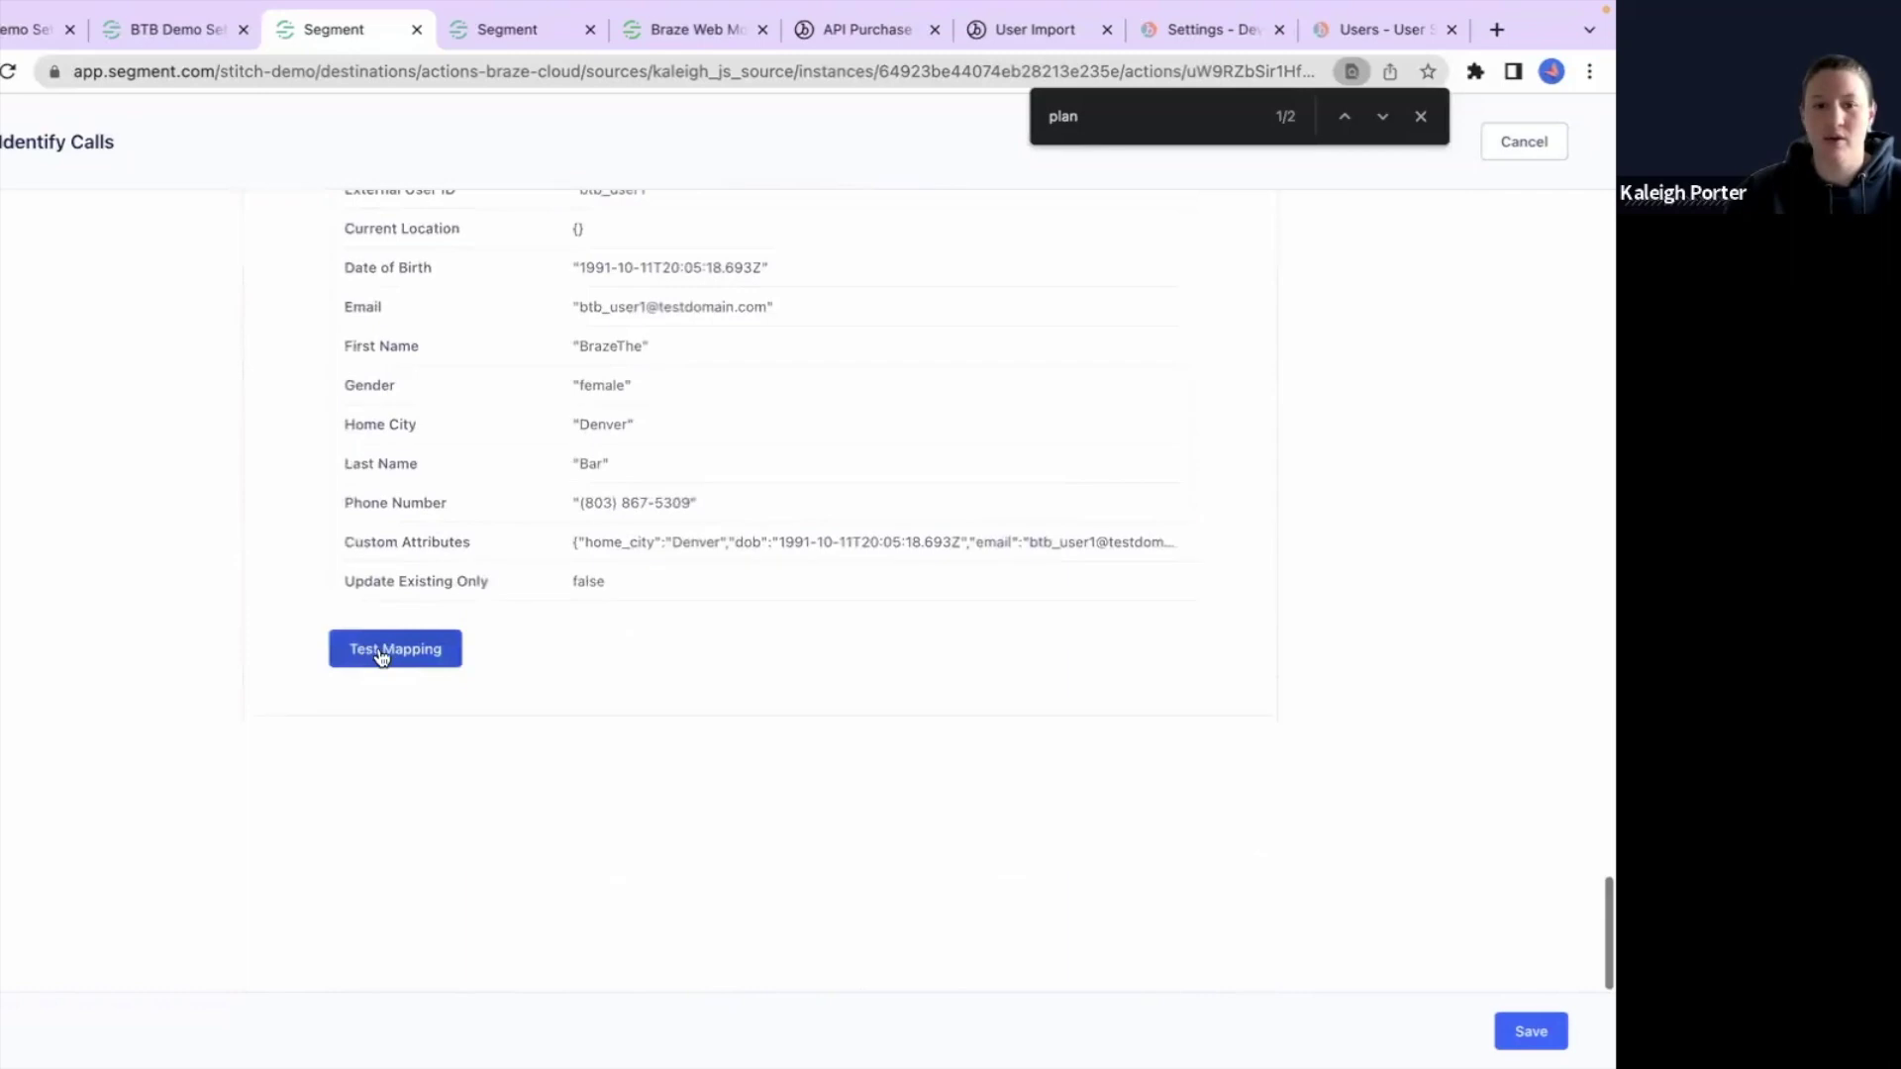
pyautogui.click(383, 650)
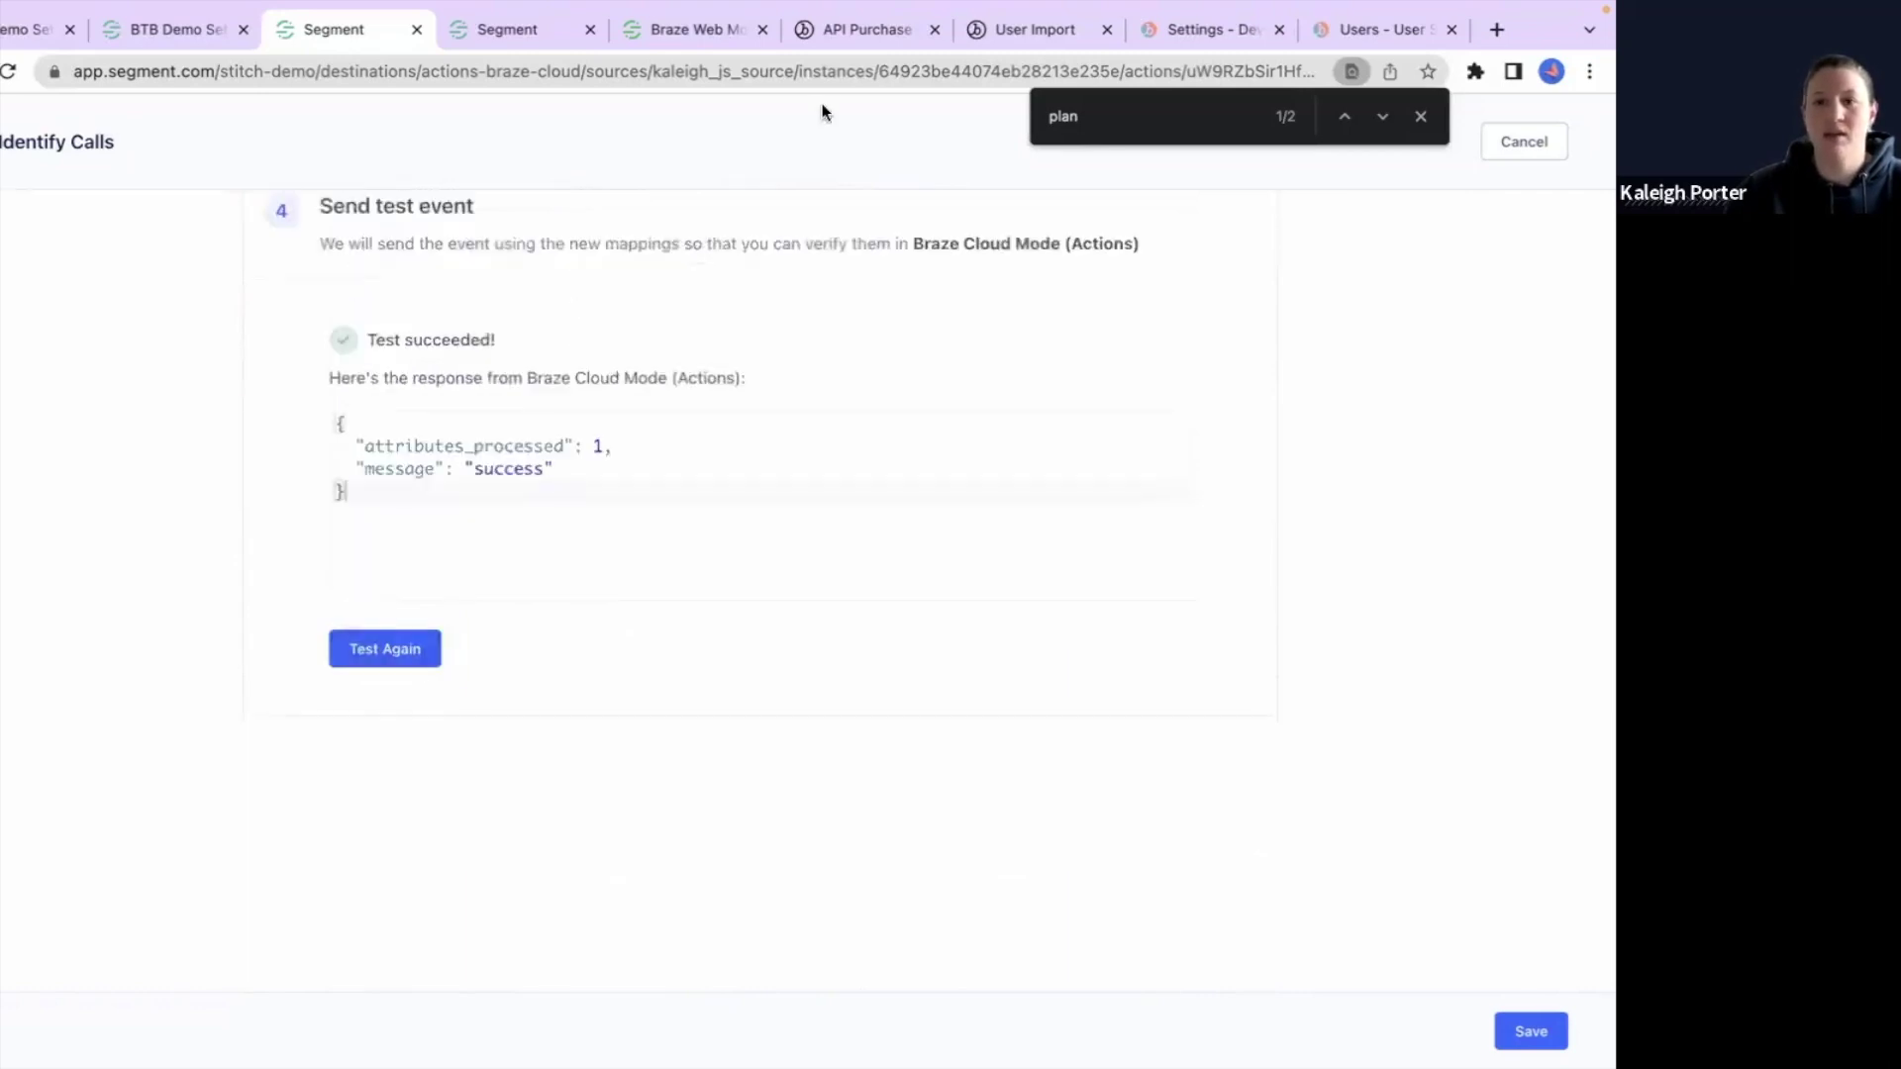
# Step: Switch to the Braze dashboard, reload the test user's profile and check its Birthday and Age Group values
pyautogui.click(1353, 30)
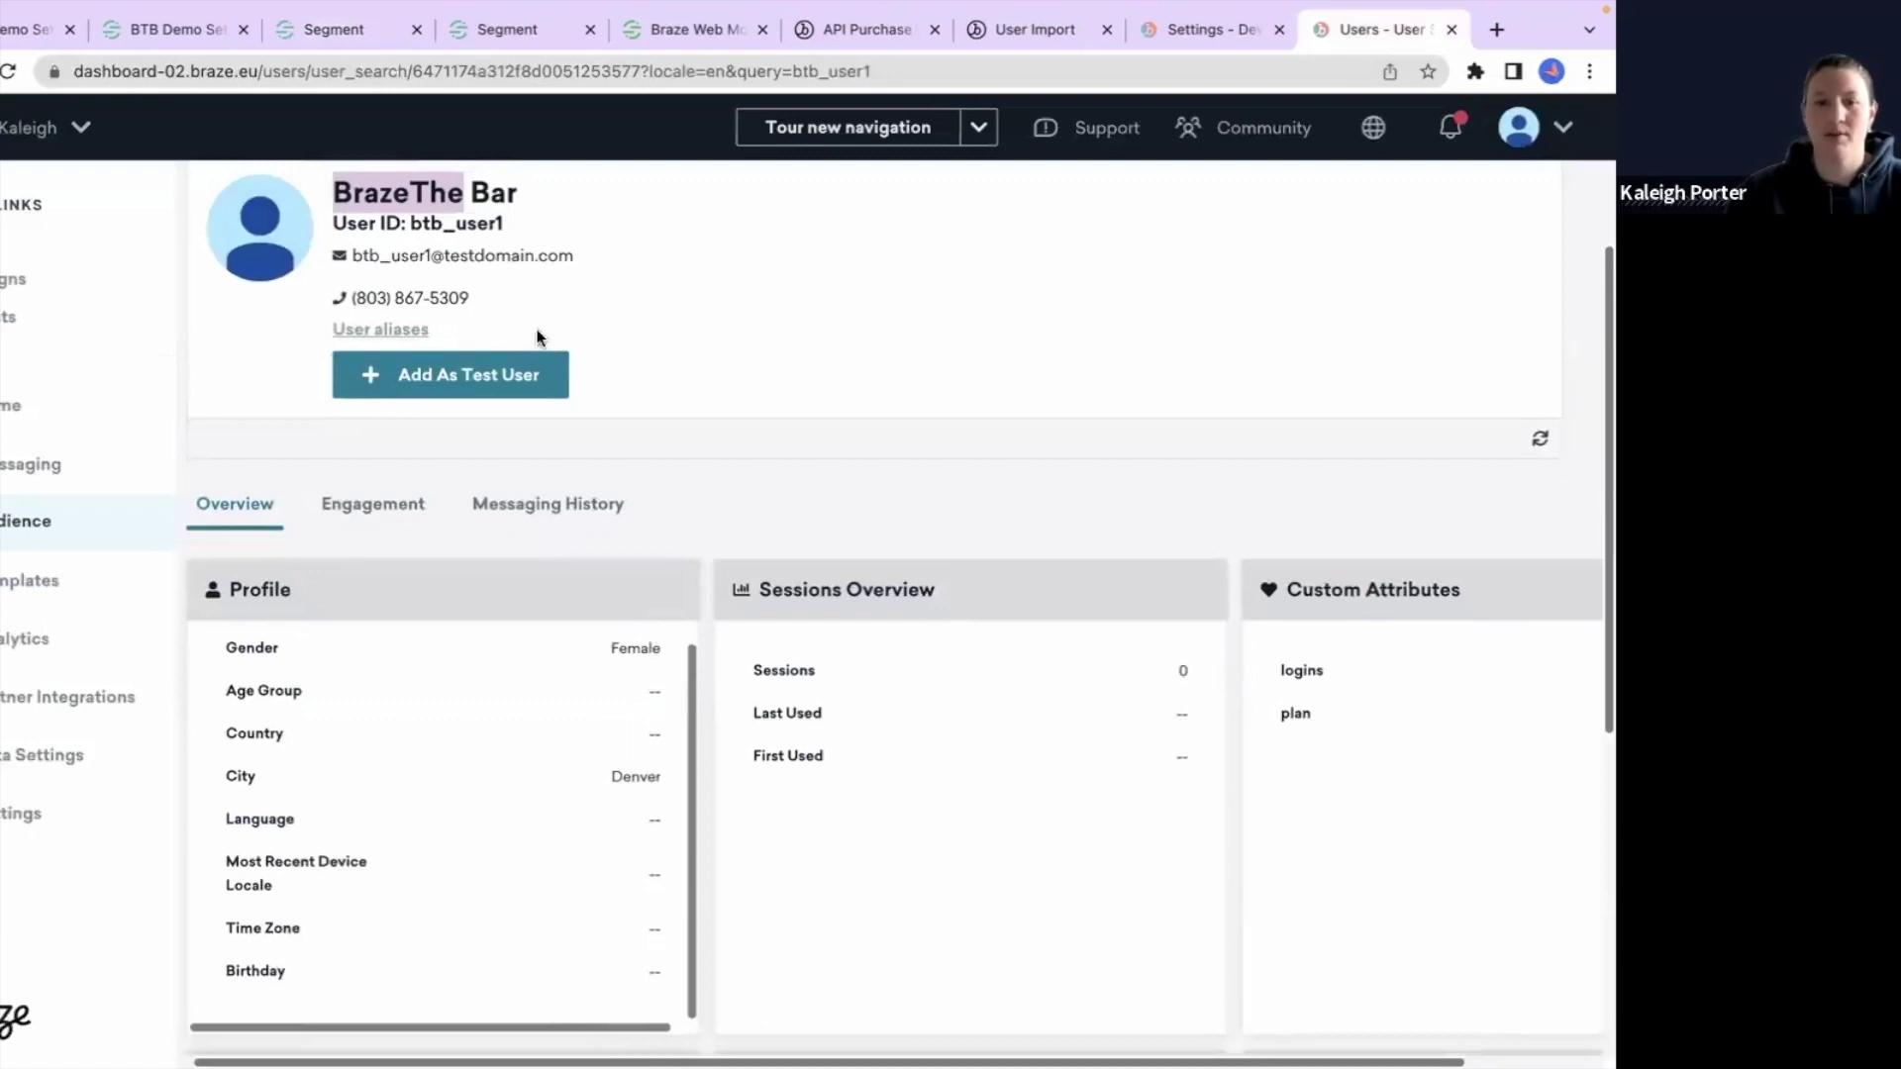
pyautogui.press('super+r')
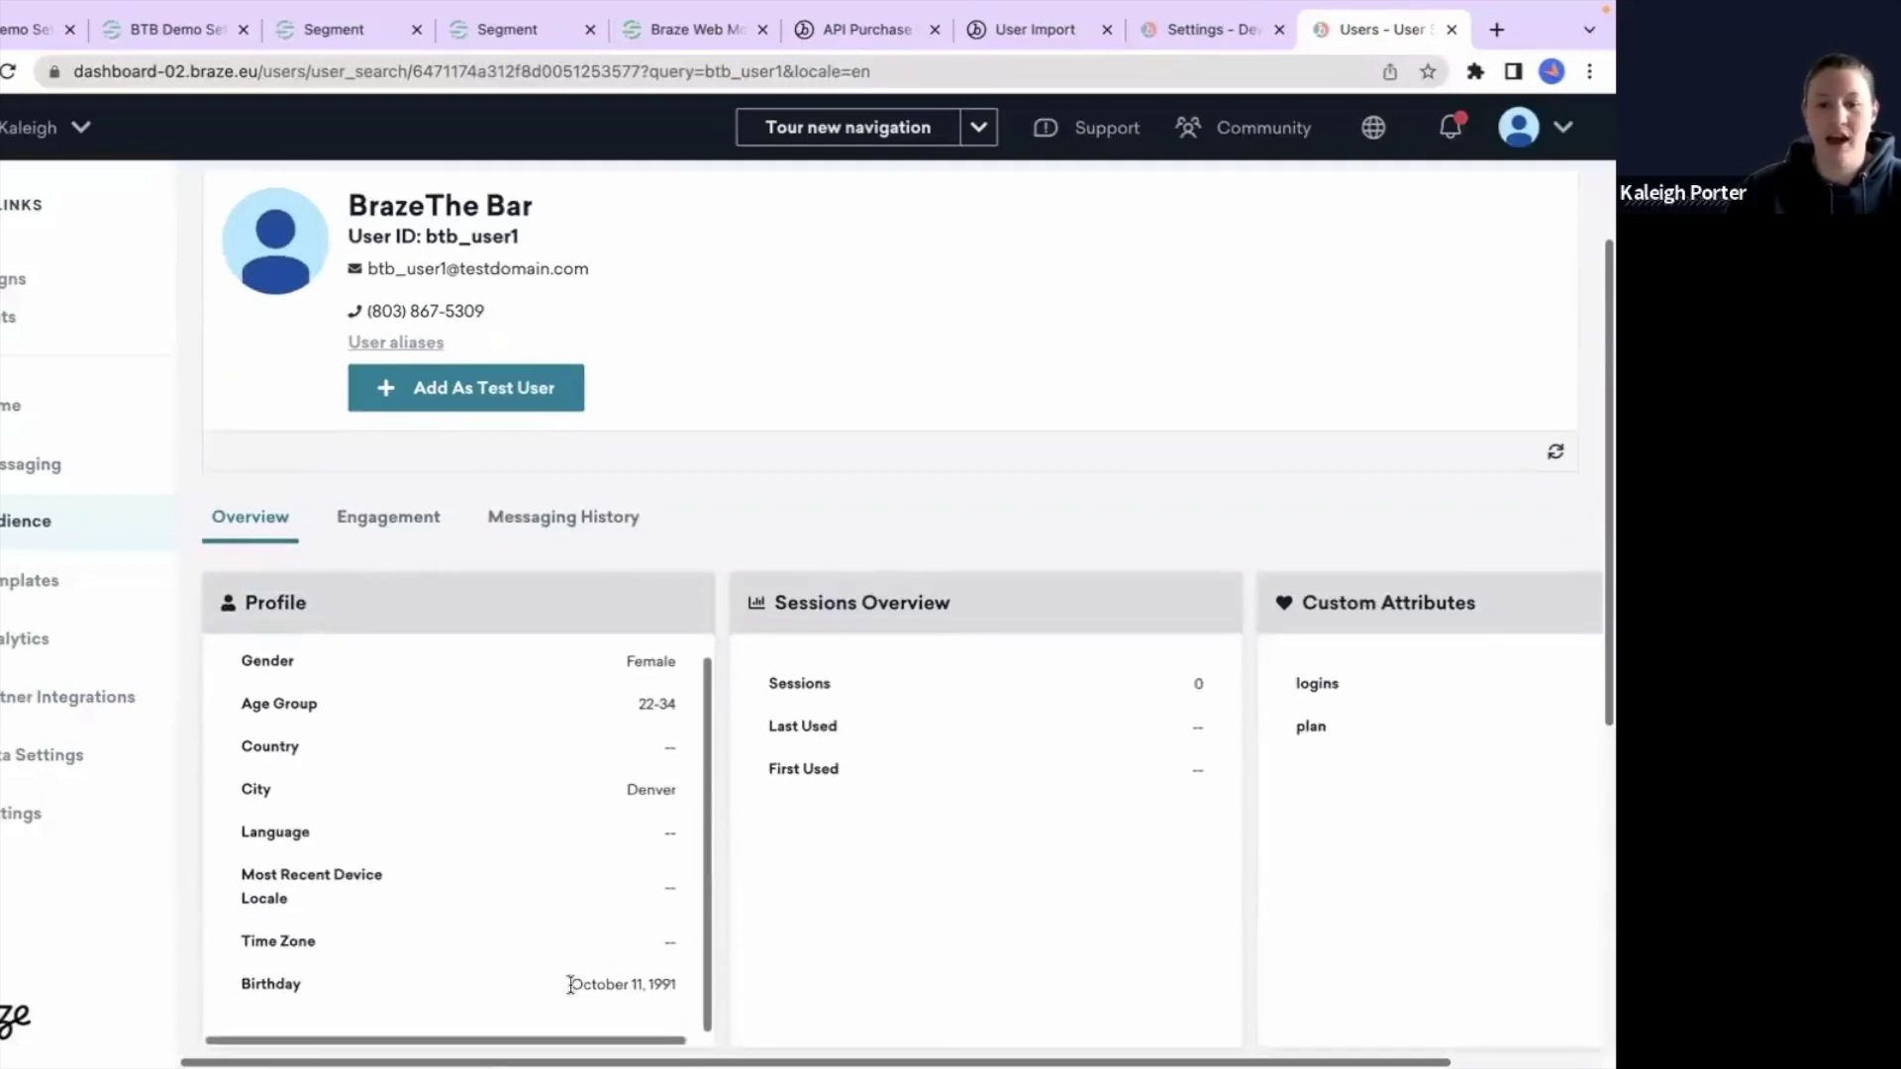
pyautogui.moveTo(569, 984); pyautogui.dragTo(703, 990)
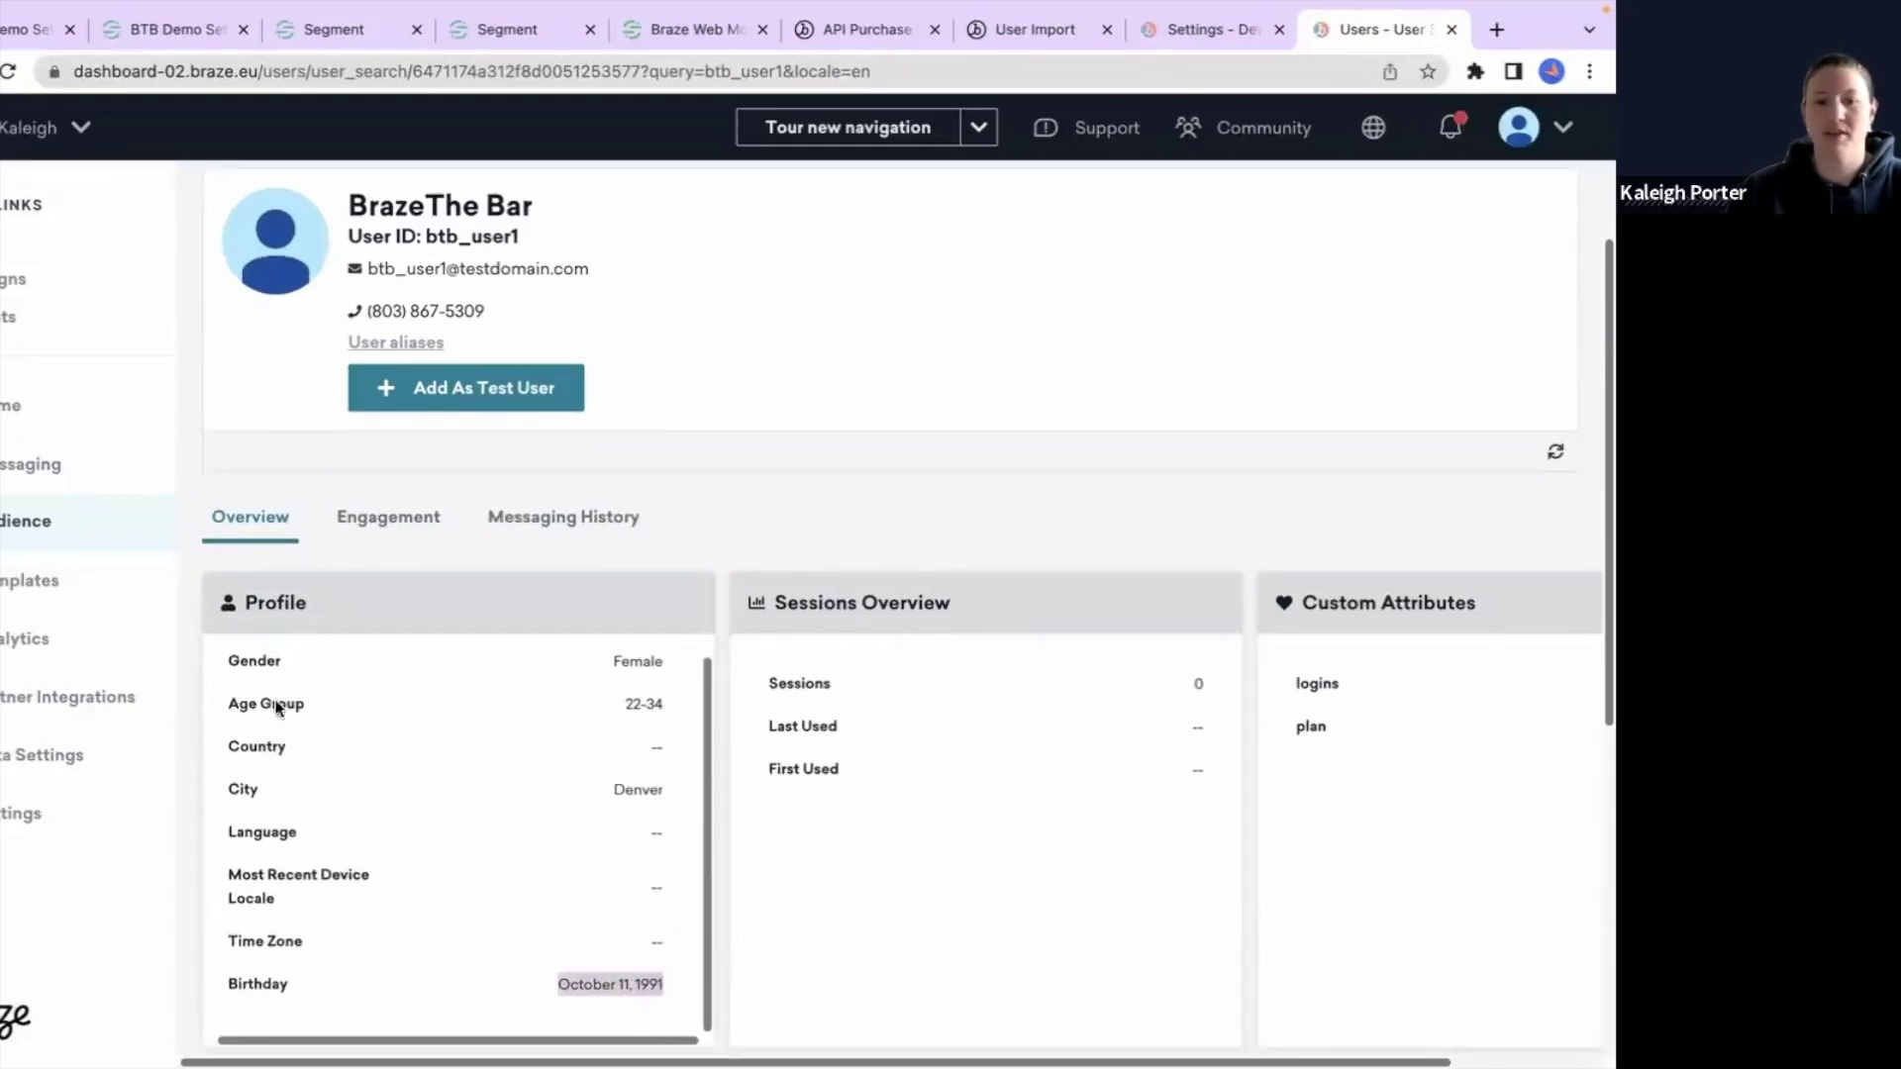
pyautogui.moveTo(616, 699); pyautogui.dragTo(671, 706)
pyautogui.click(668, 714)
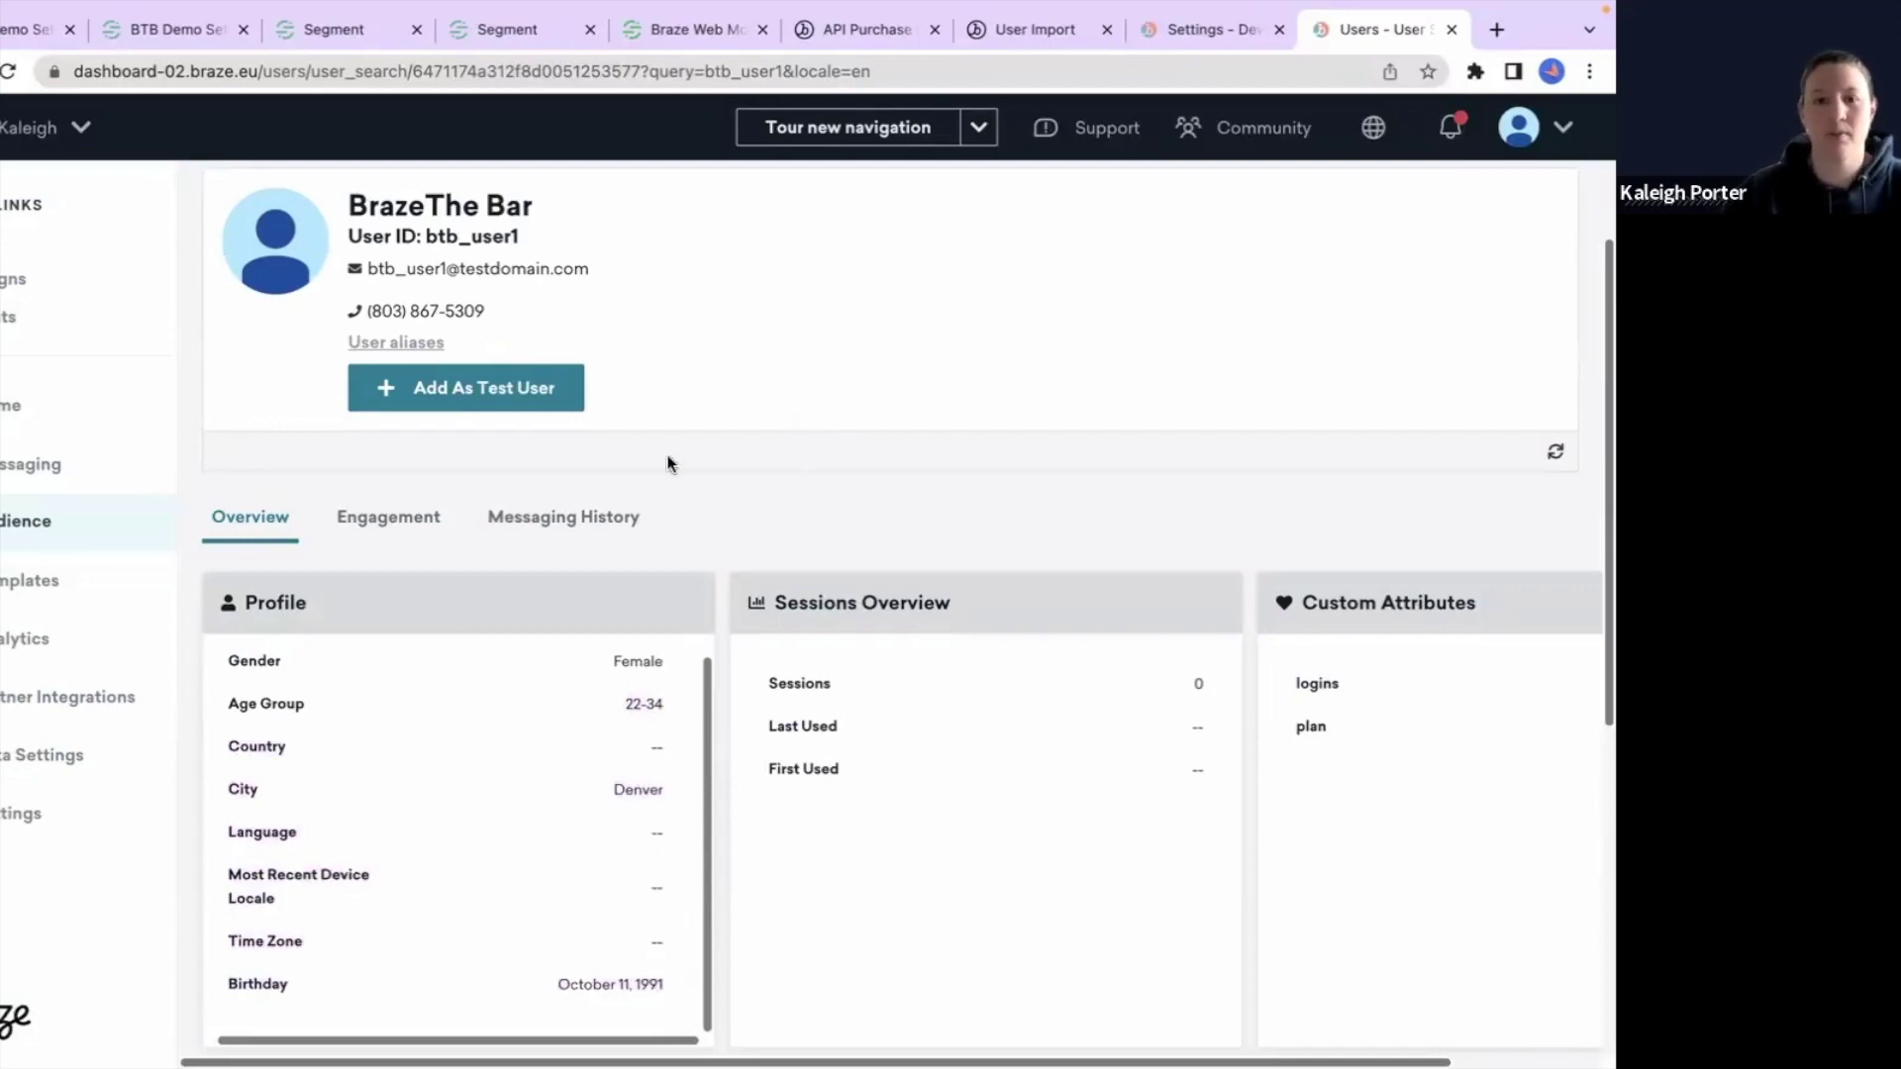
# Step: Return to the Identify Calls mapping in Segment and review the standard user fields mapped from traits
pyautogui.click(336, 30)
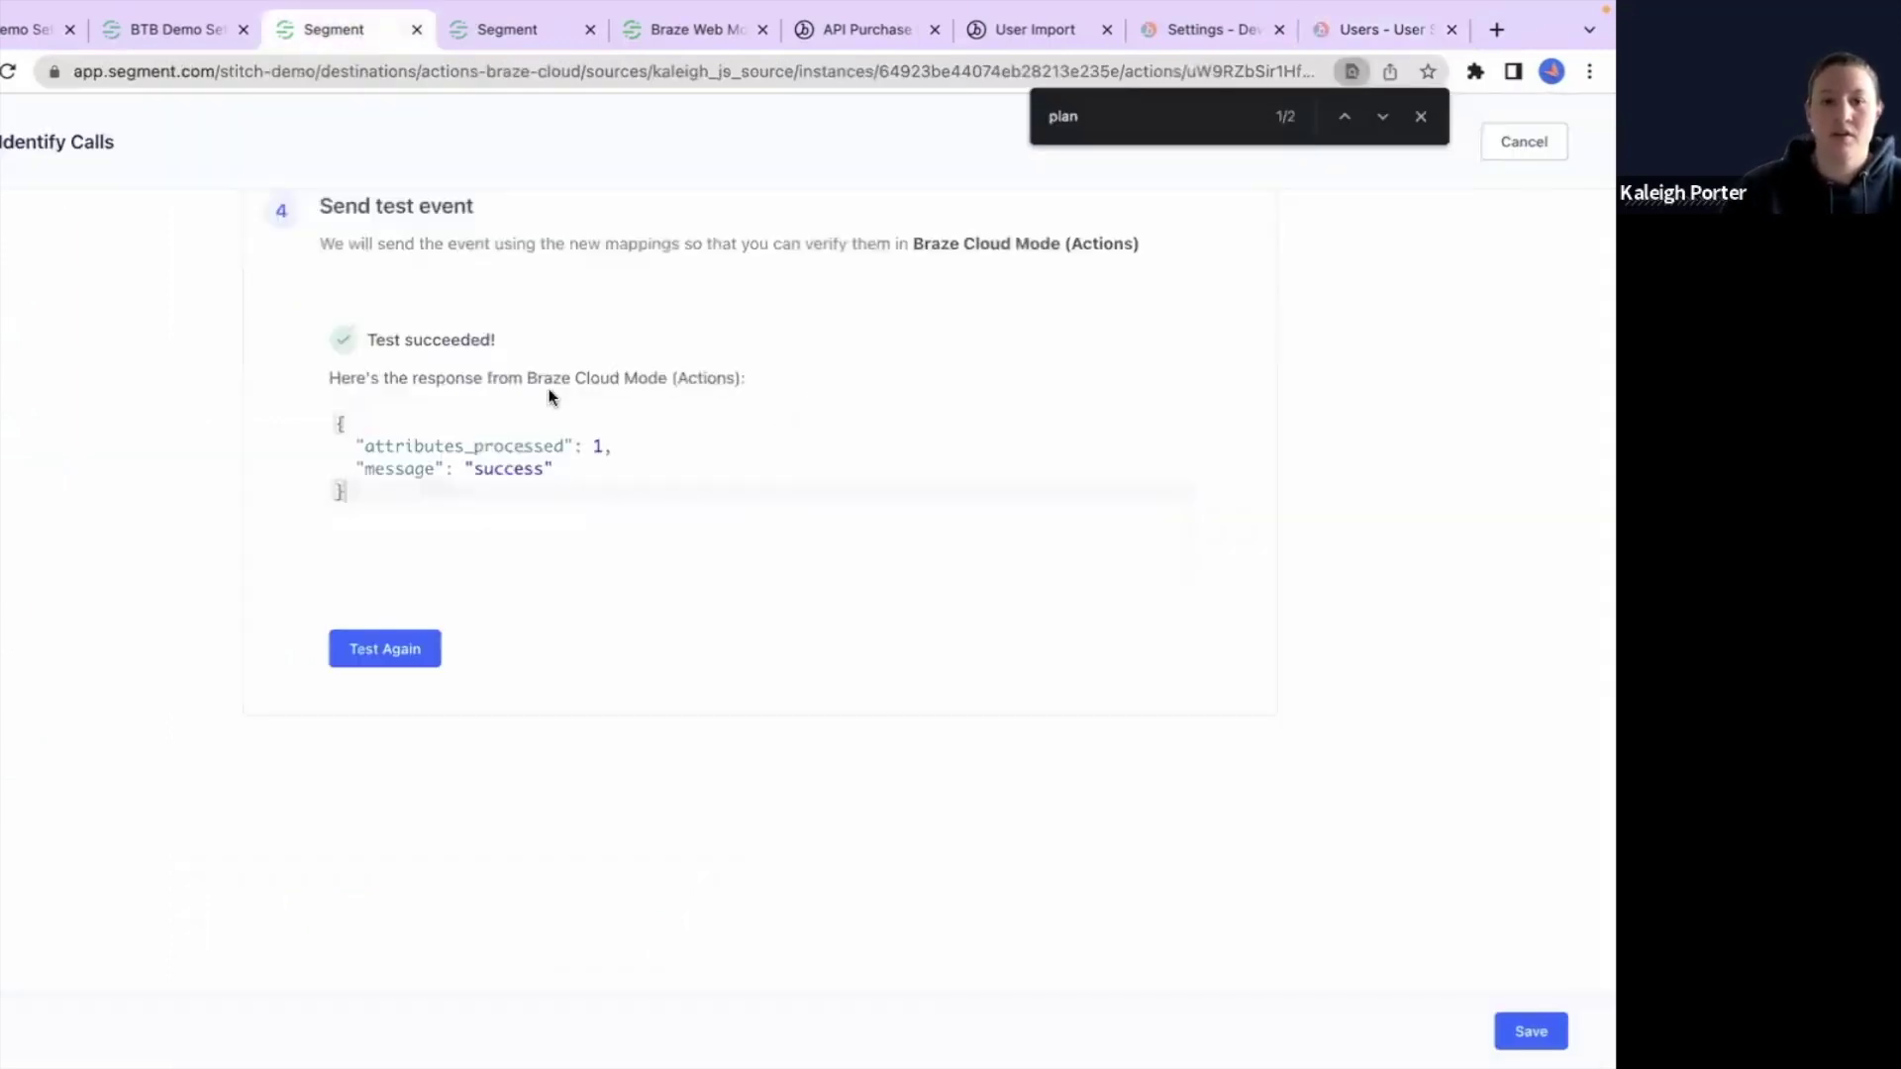
pyautogui.scroll(10, 895, 521)
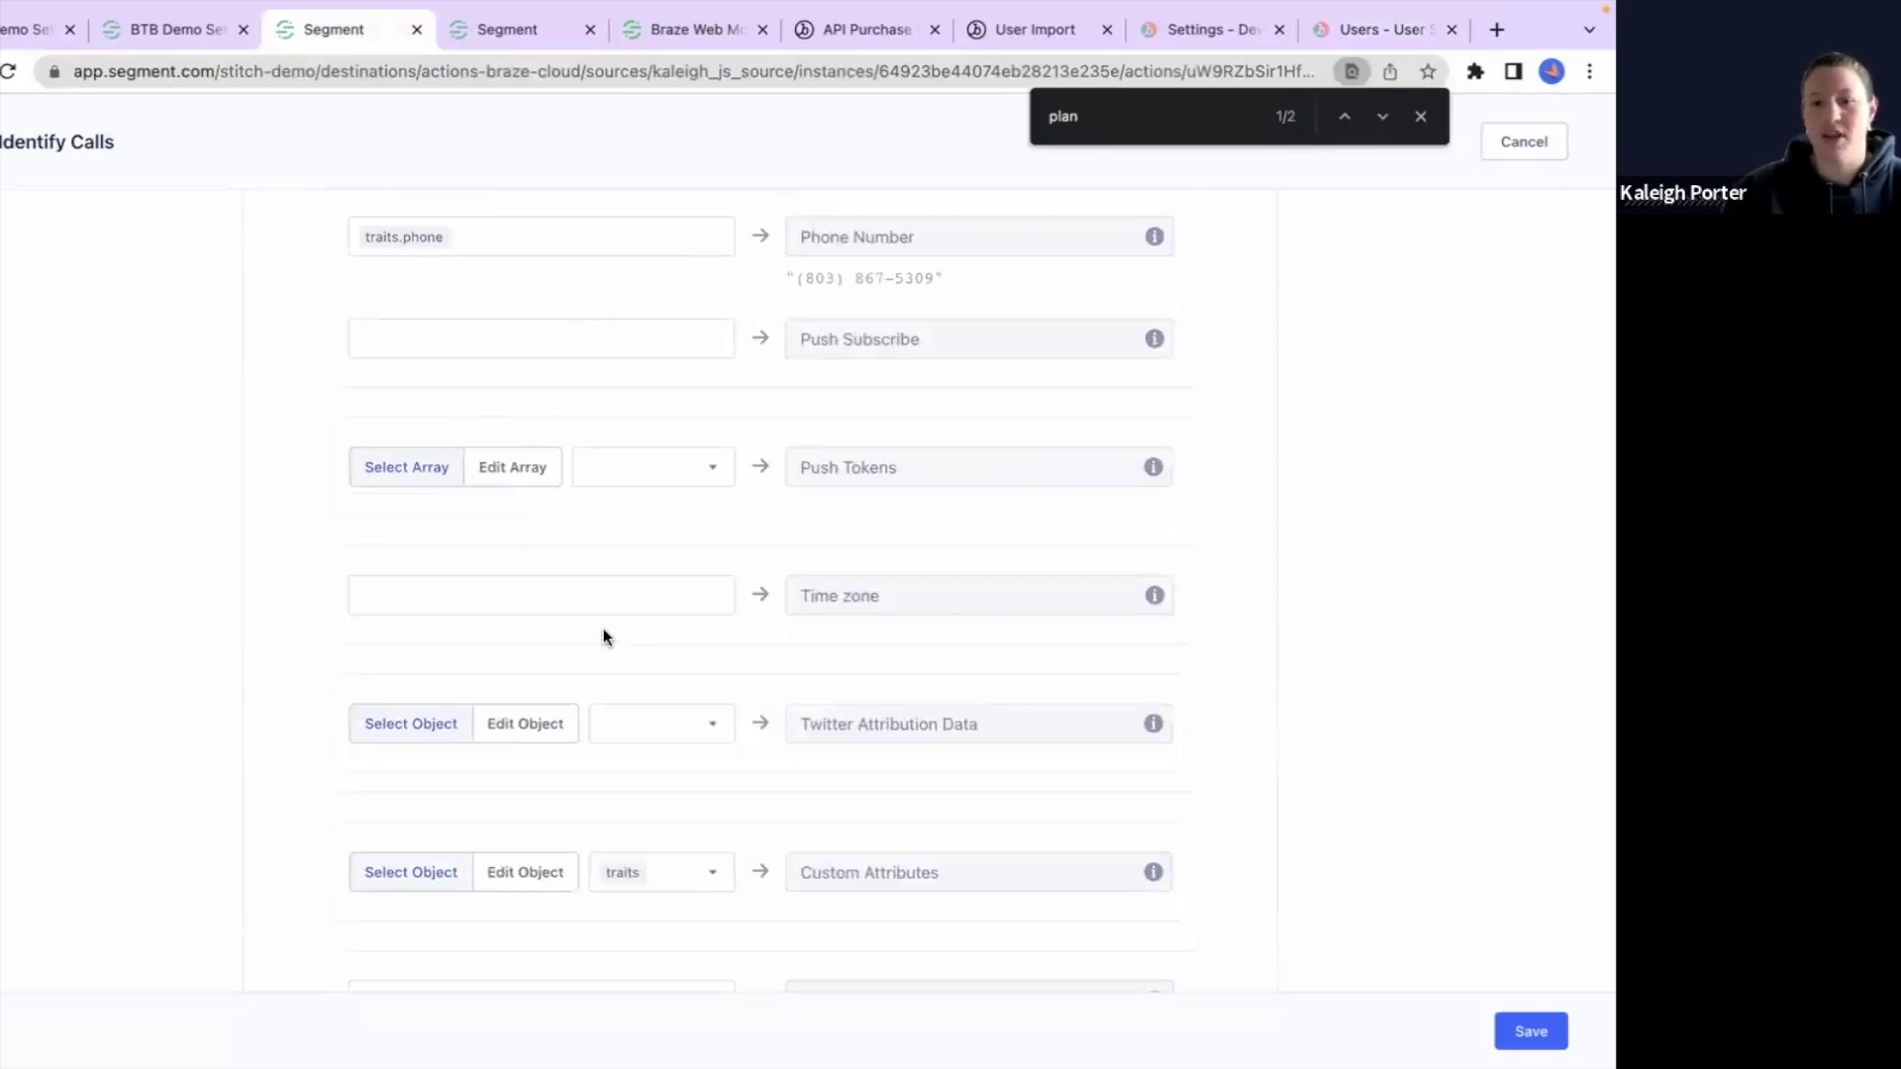
pyautogui.scroll(5, 989, 513)
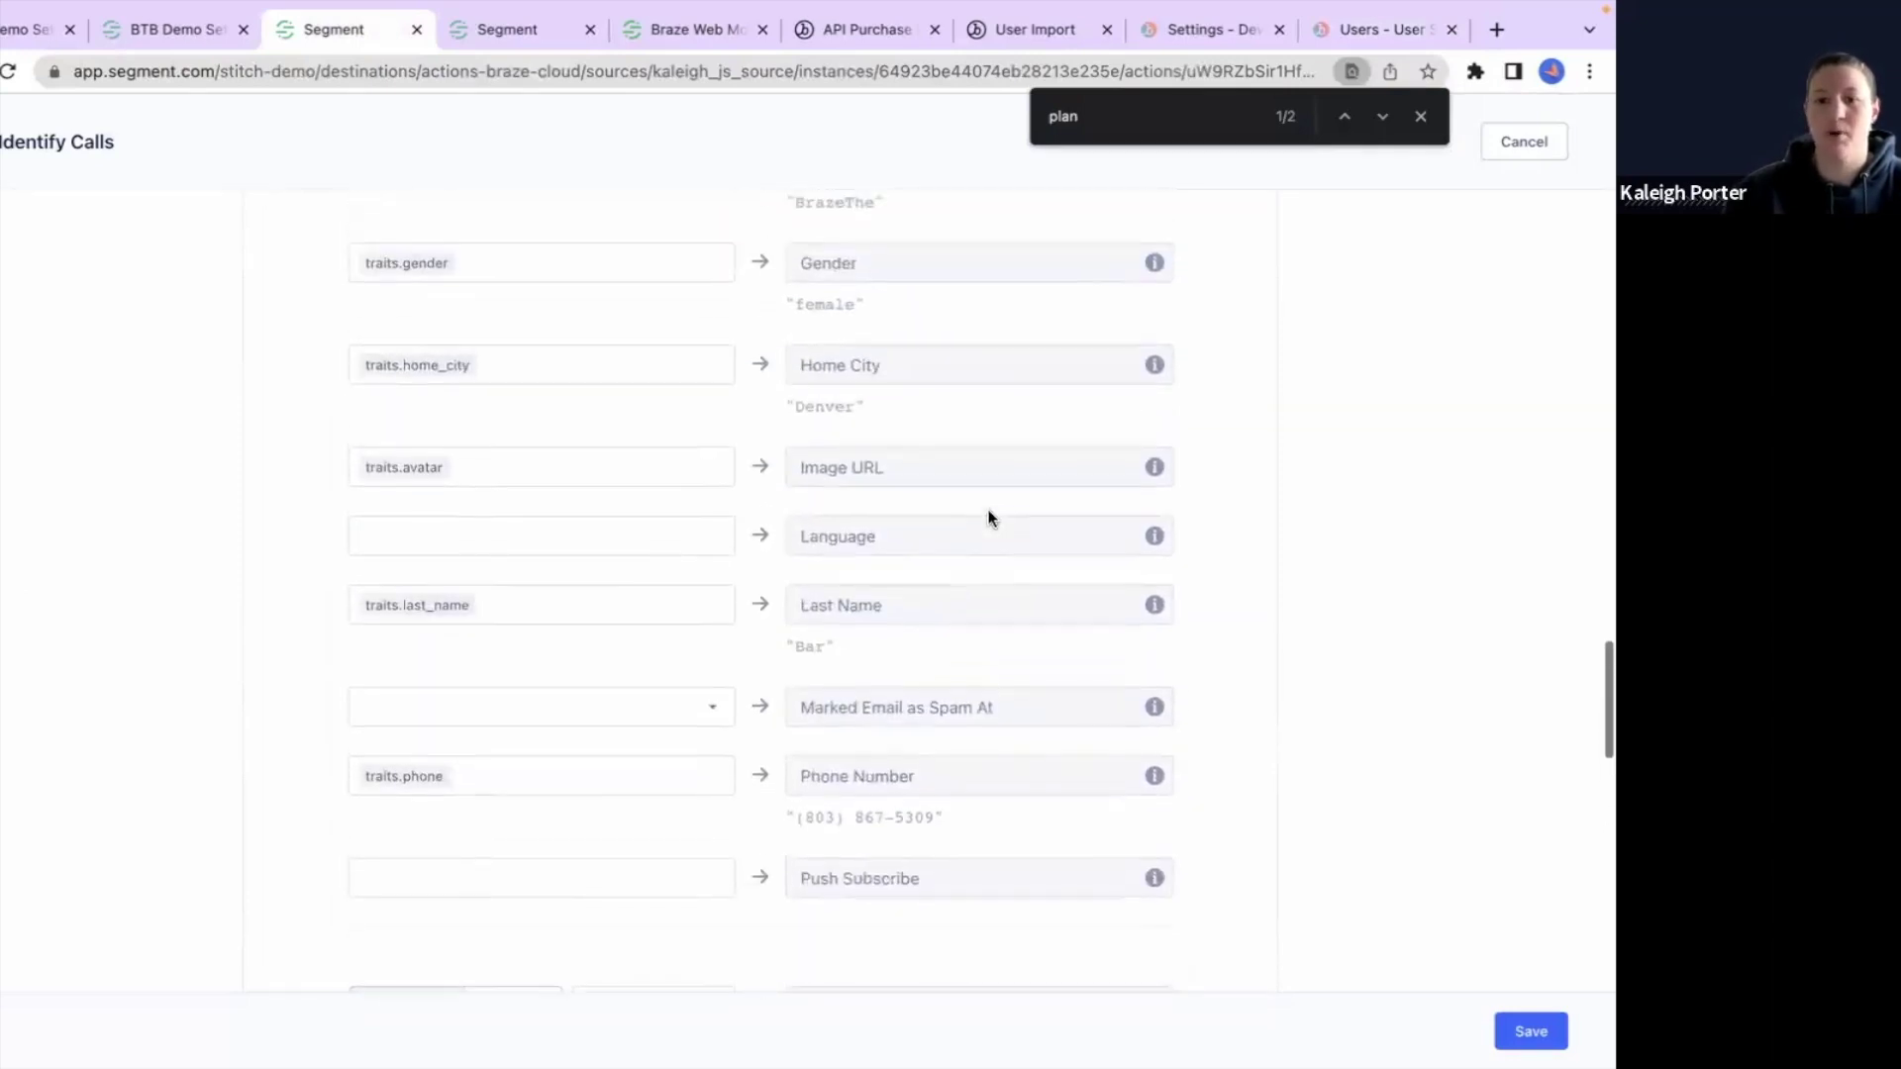
pyautogui.scroll(3, 989, 516)
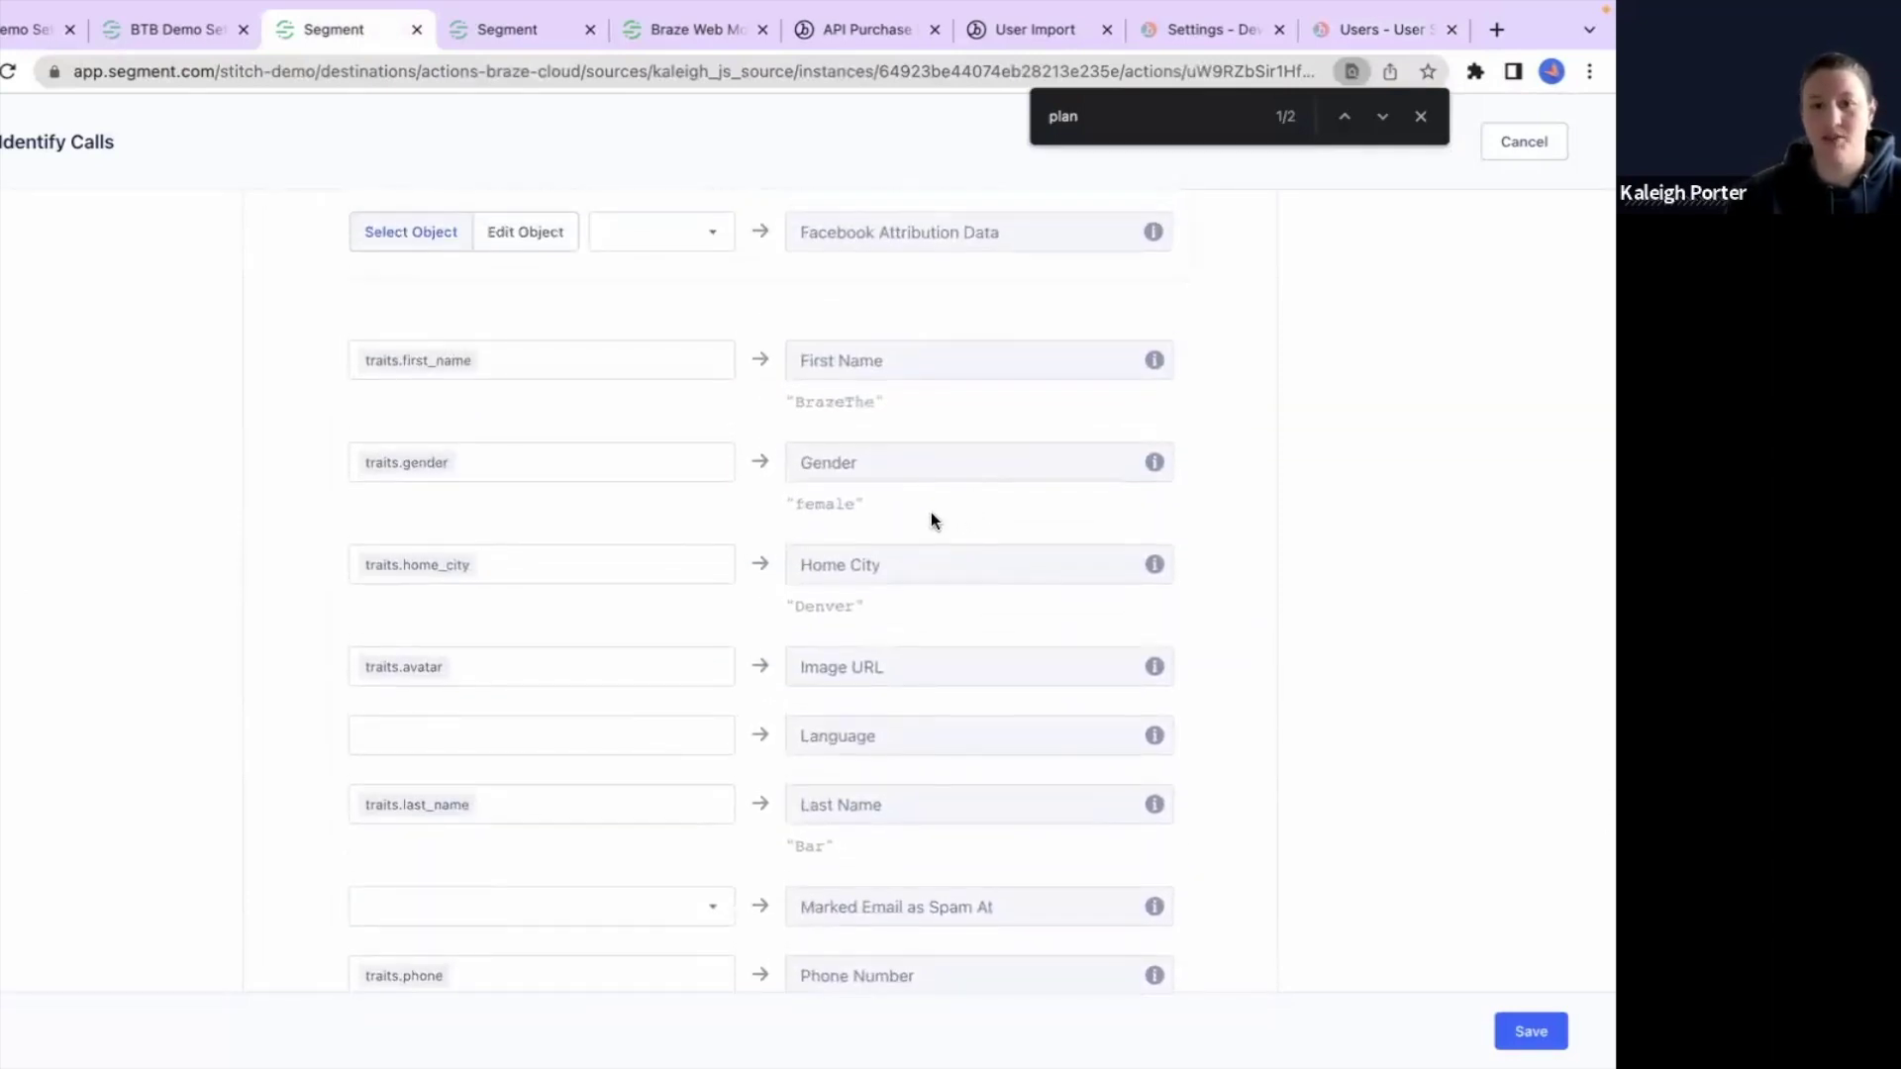
pyautogui.scroll(3, 932, 514)
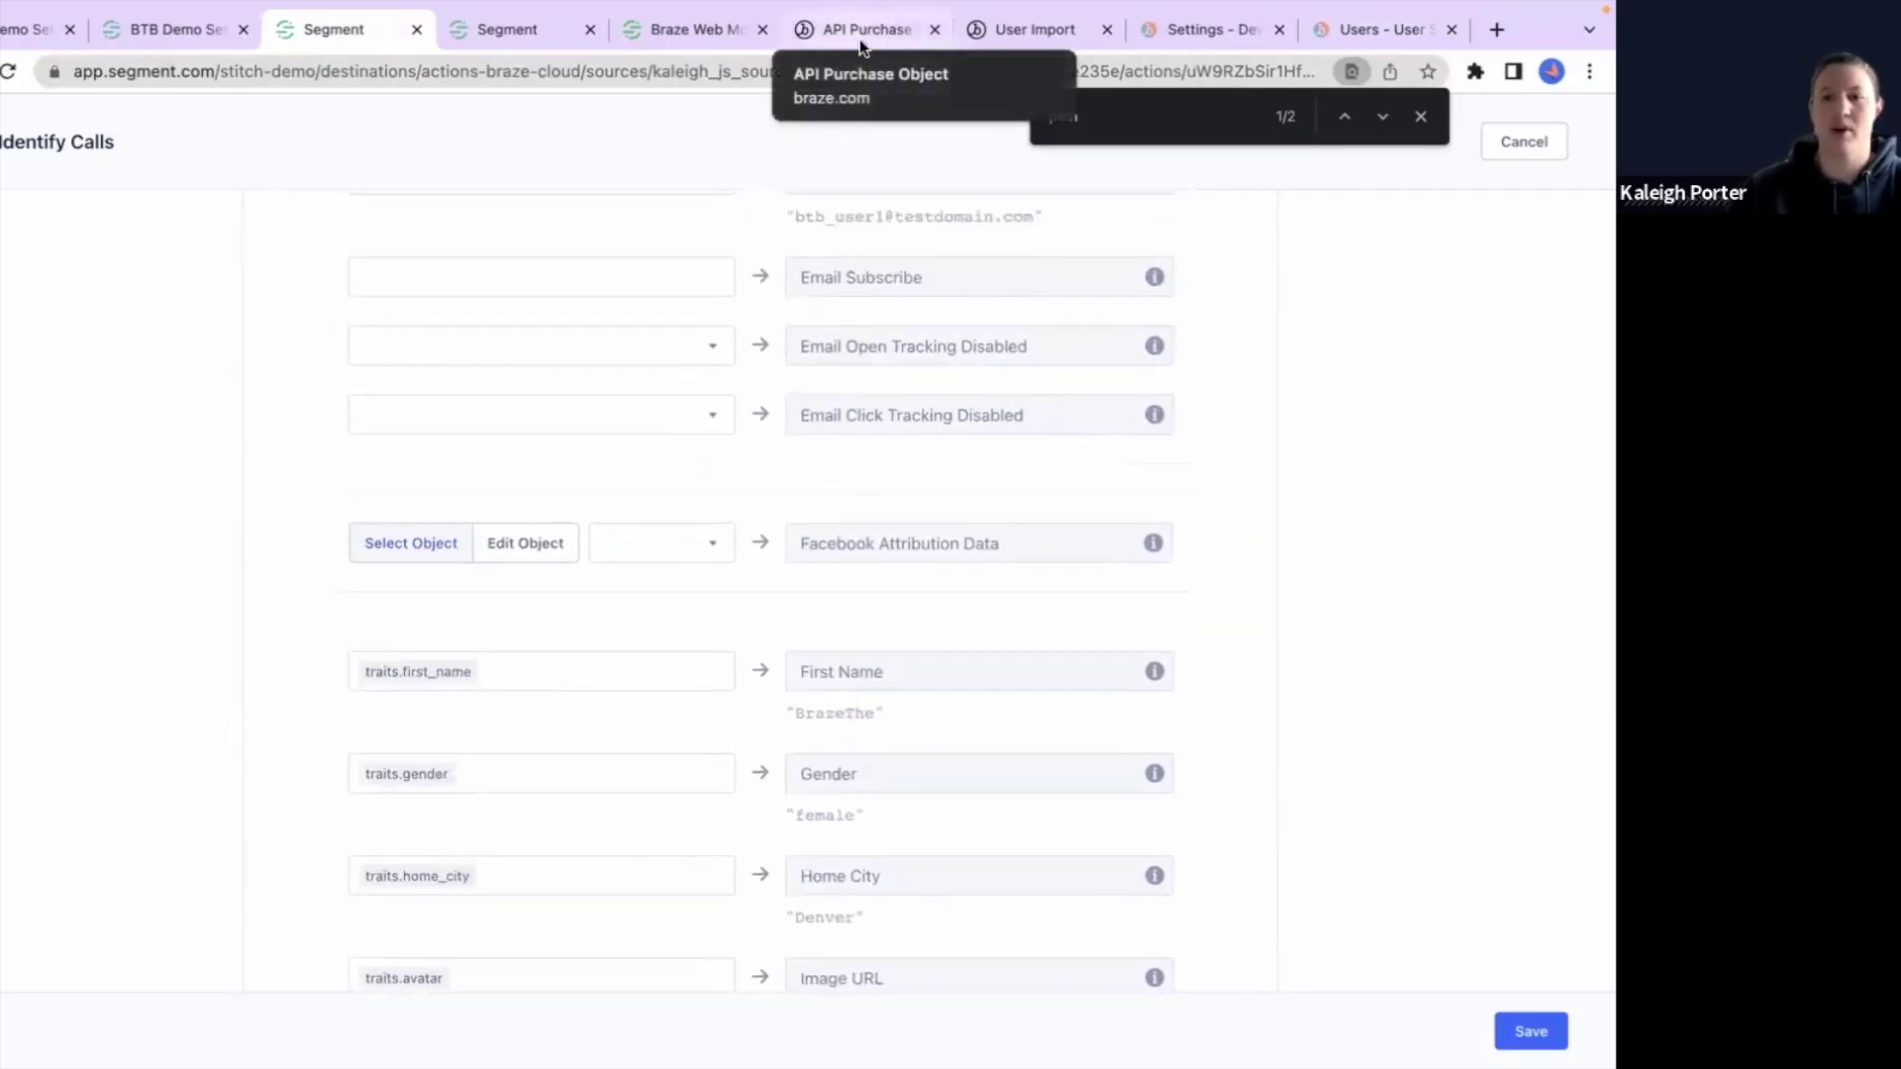
# Step: Open the Braze User Import documentation and examine the default user data column headers, highlighting first_name and last_name
pyautogui.click(996, 27)
pyautogui.scroll(-10, 722, 490)
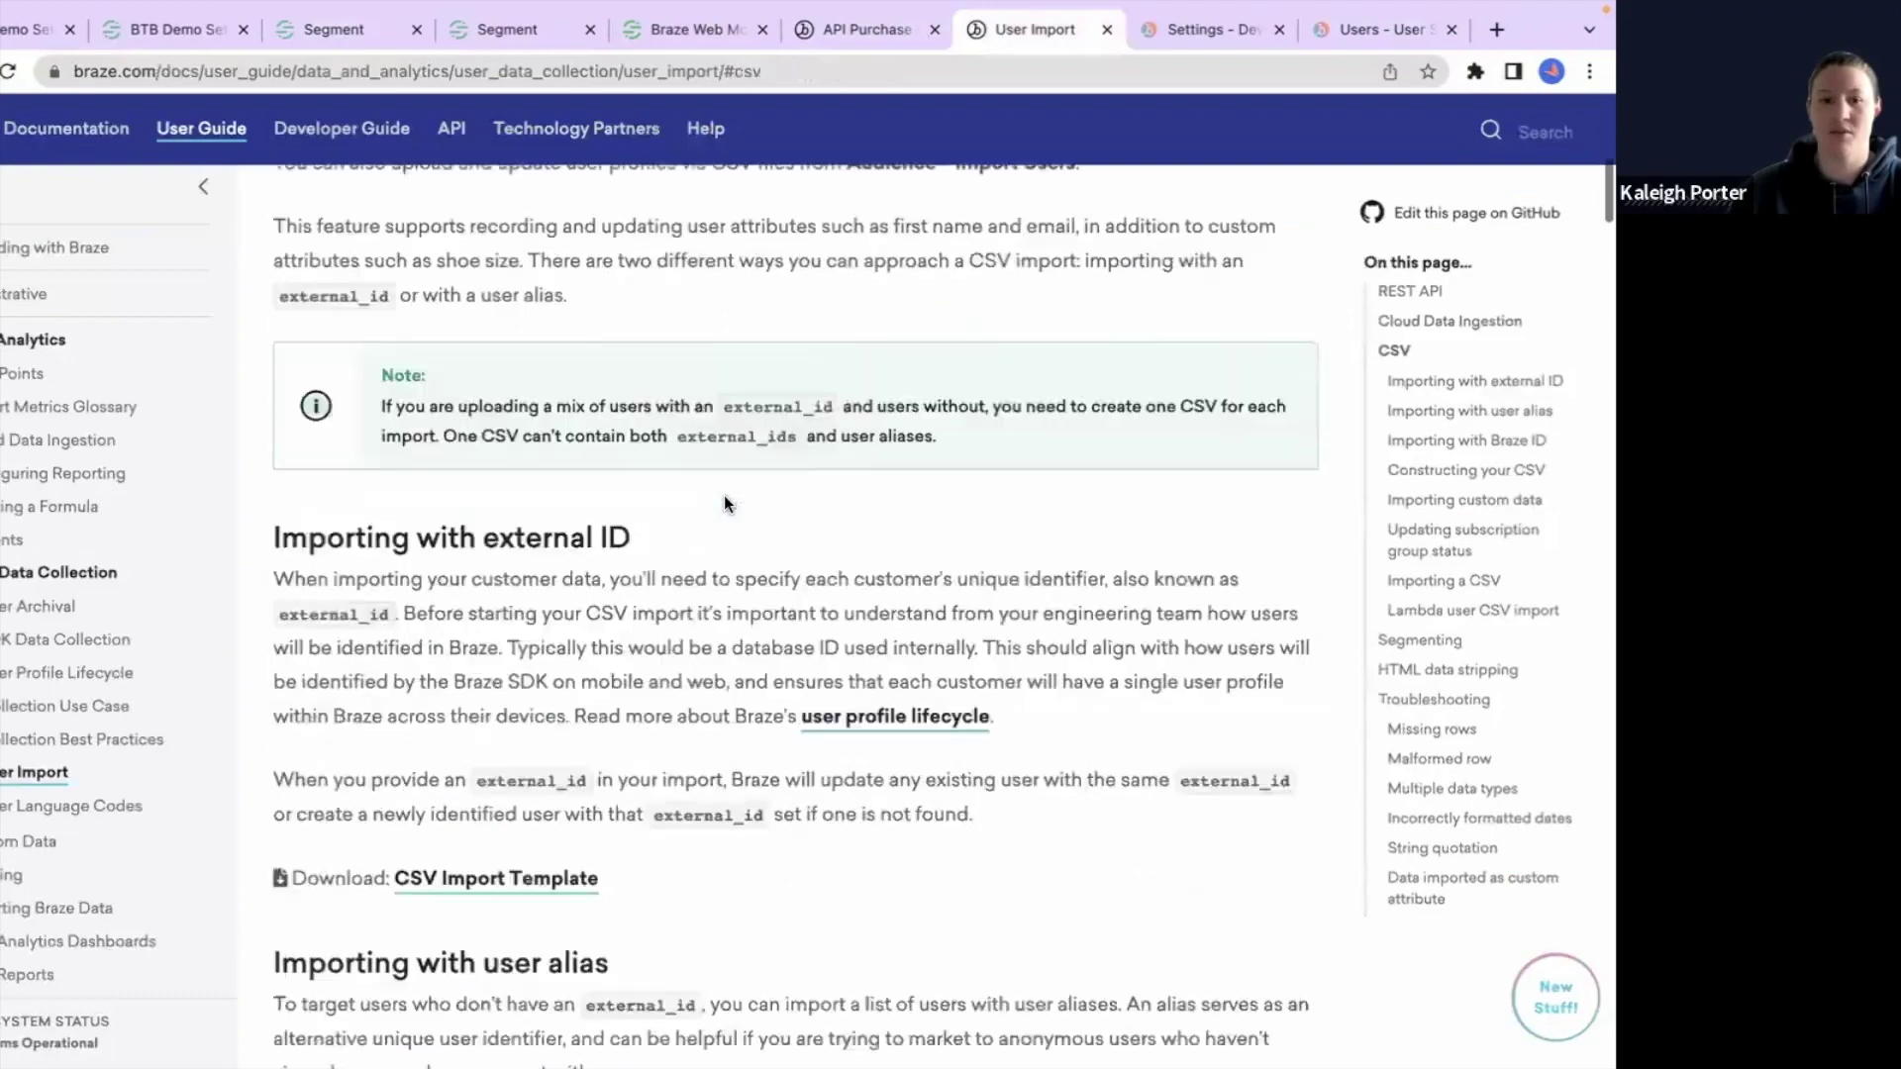
pyautogui.scroll(-8, 723, 495)
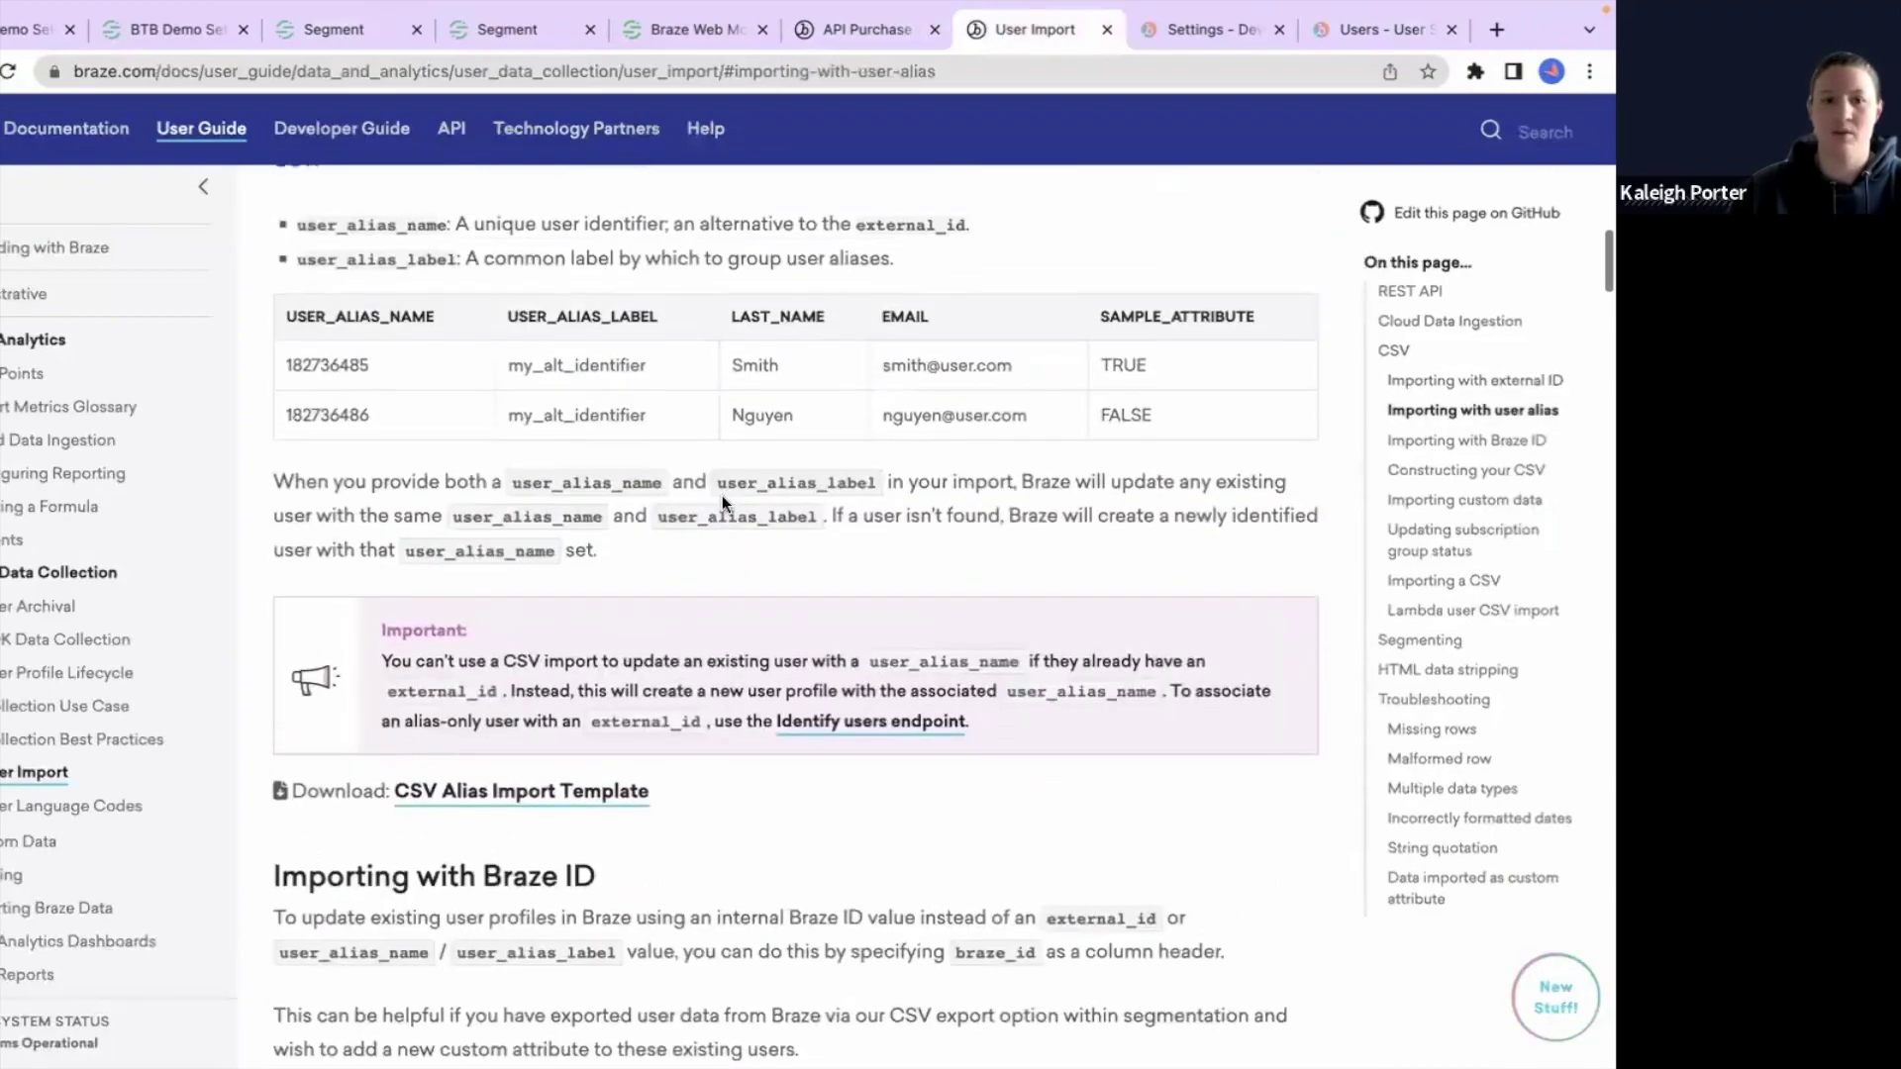
pyautogui.scroll(-15, 721, 495)
pyautogui.scroll(5, 713, 500)
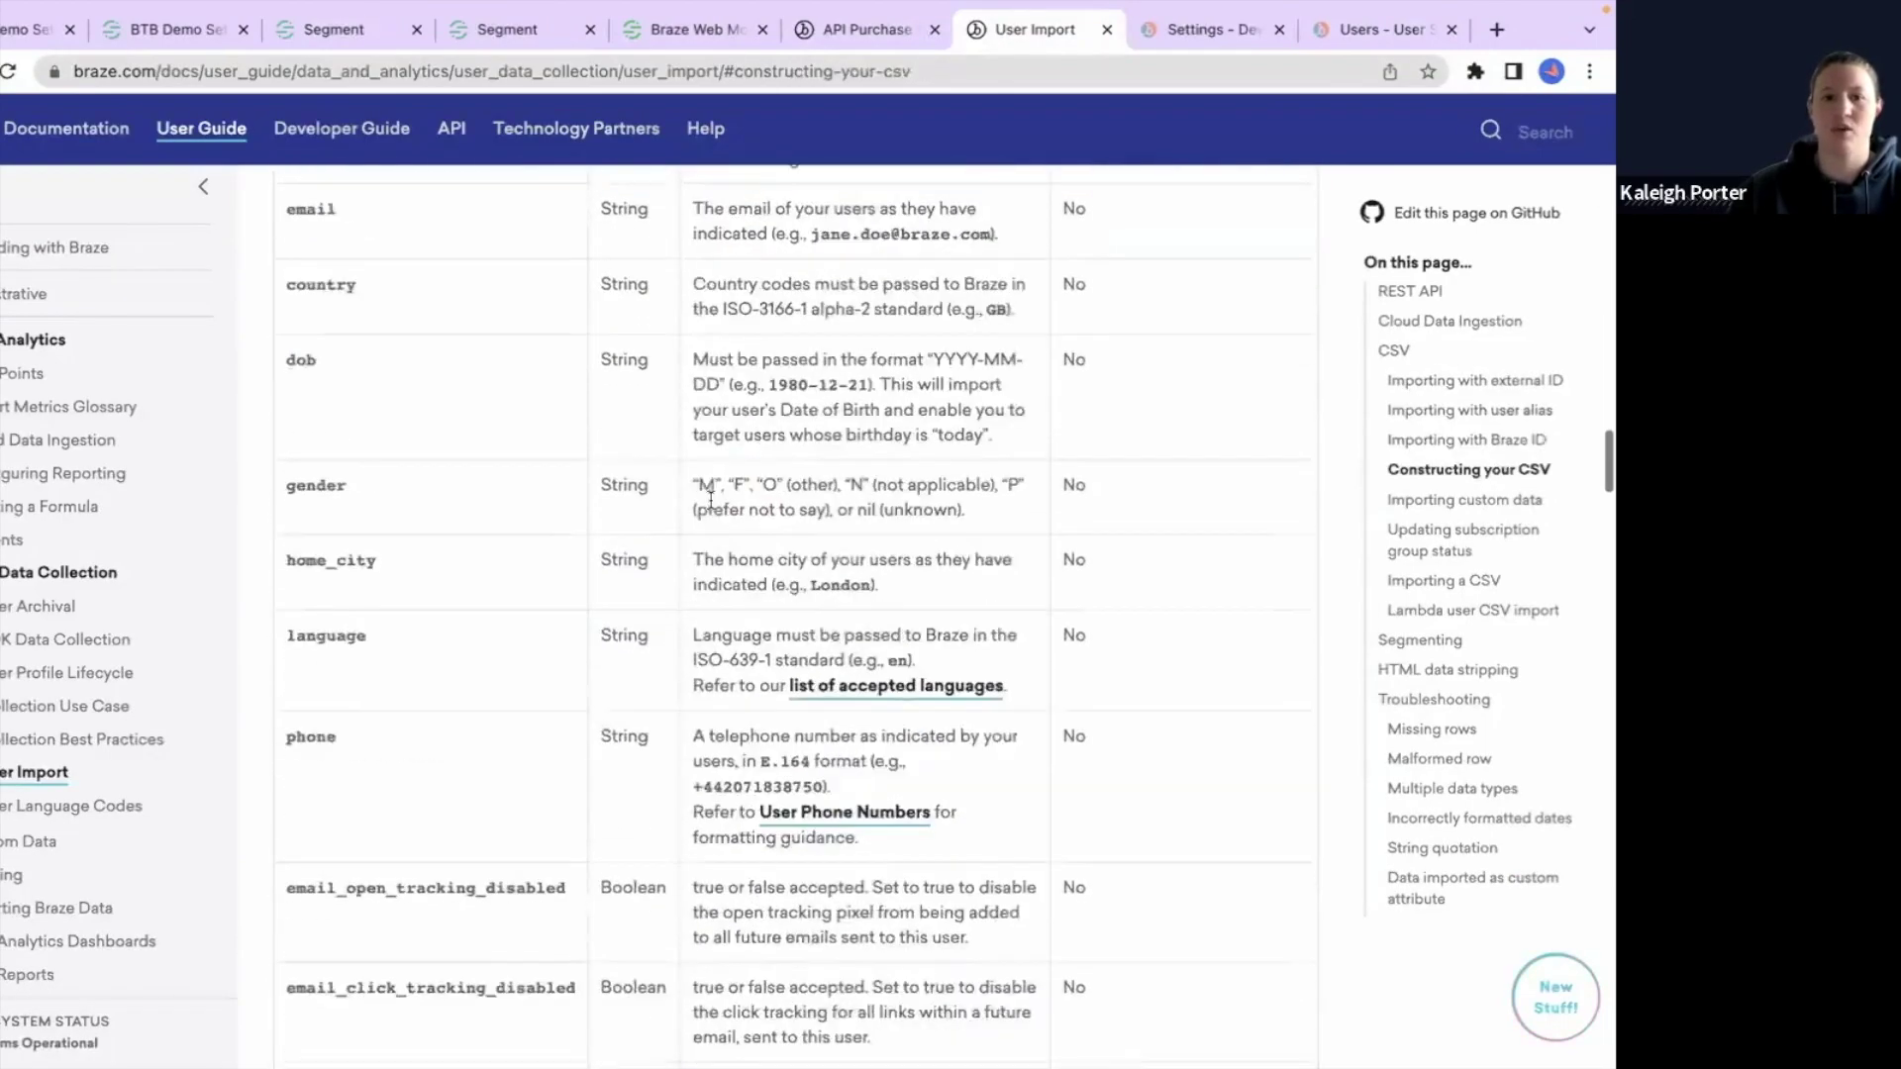
pyautogui.scroll(5, 710, 501)
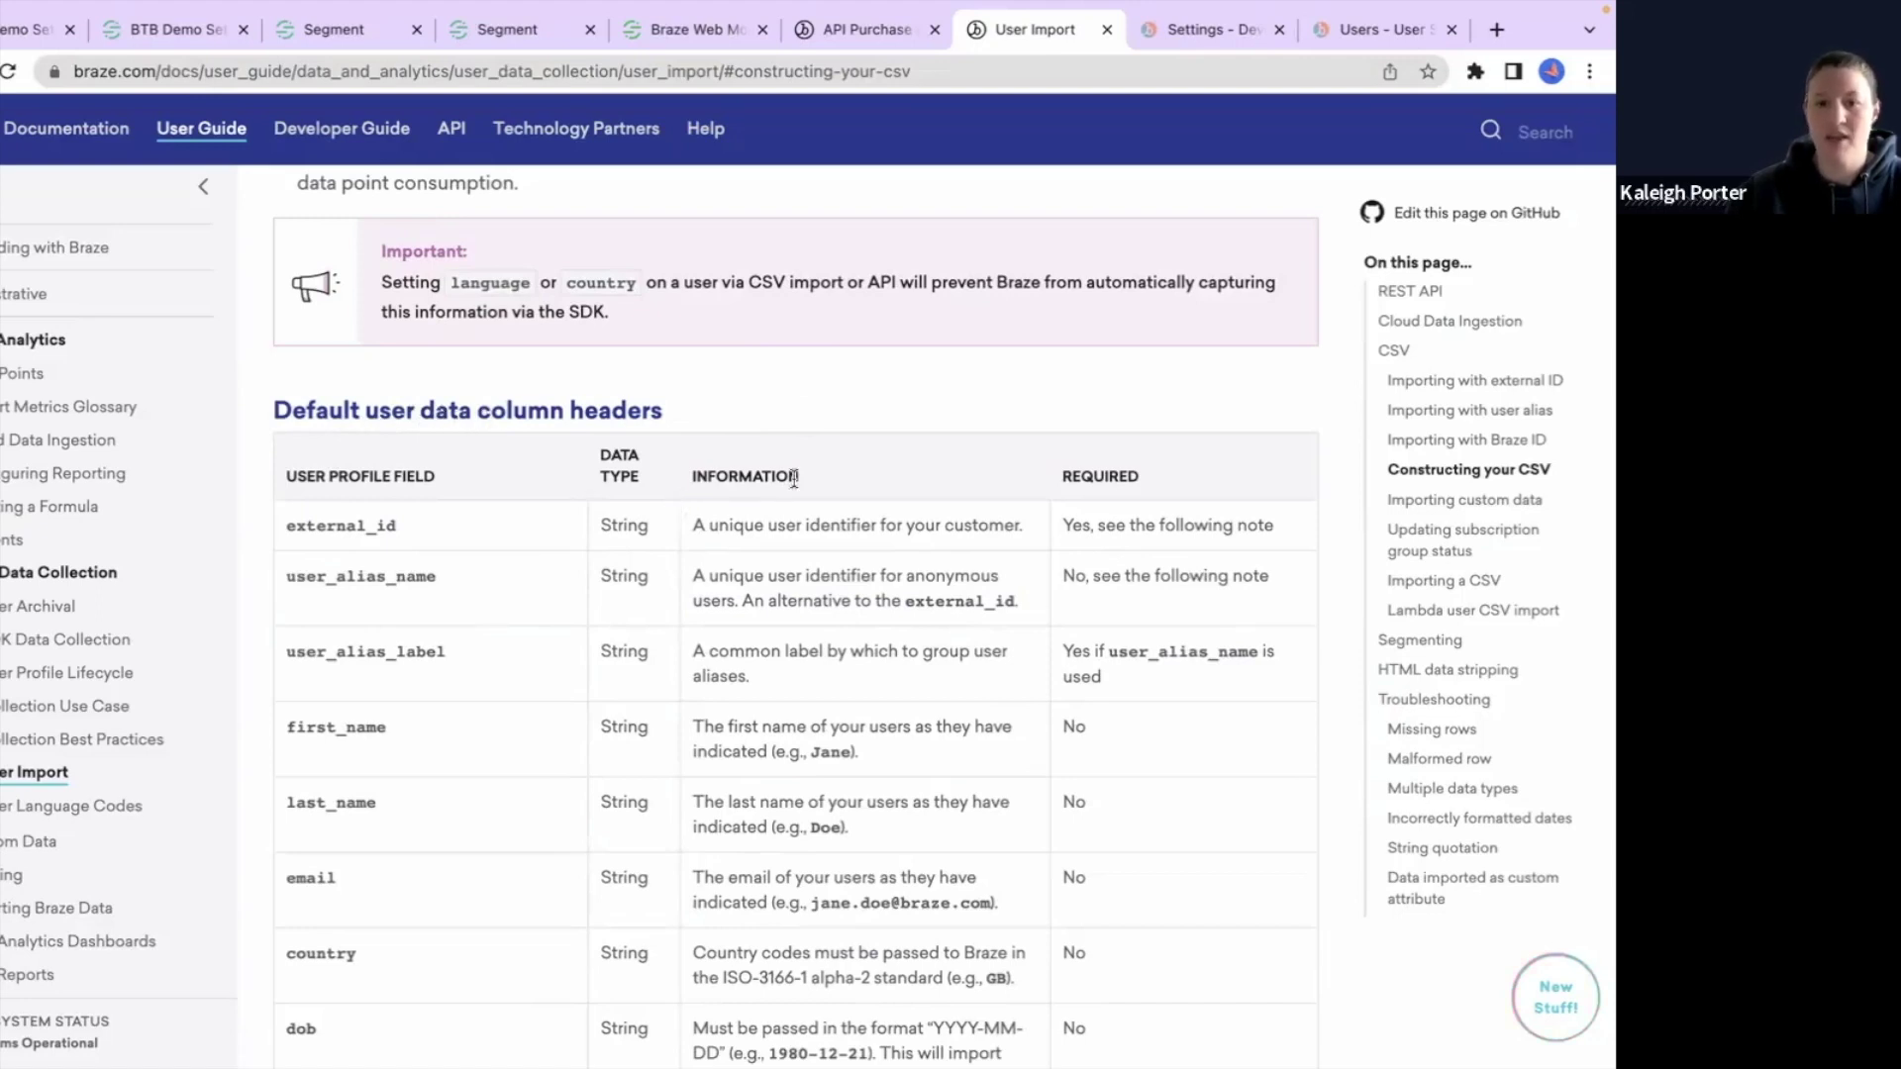
pyautogui.scroll(-1, 838, 456)
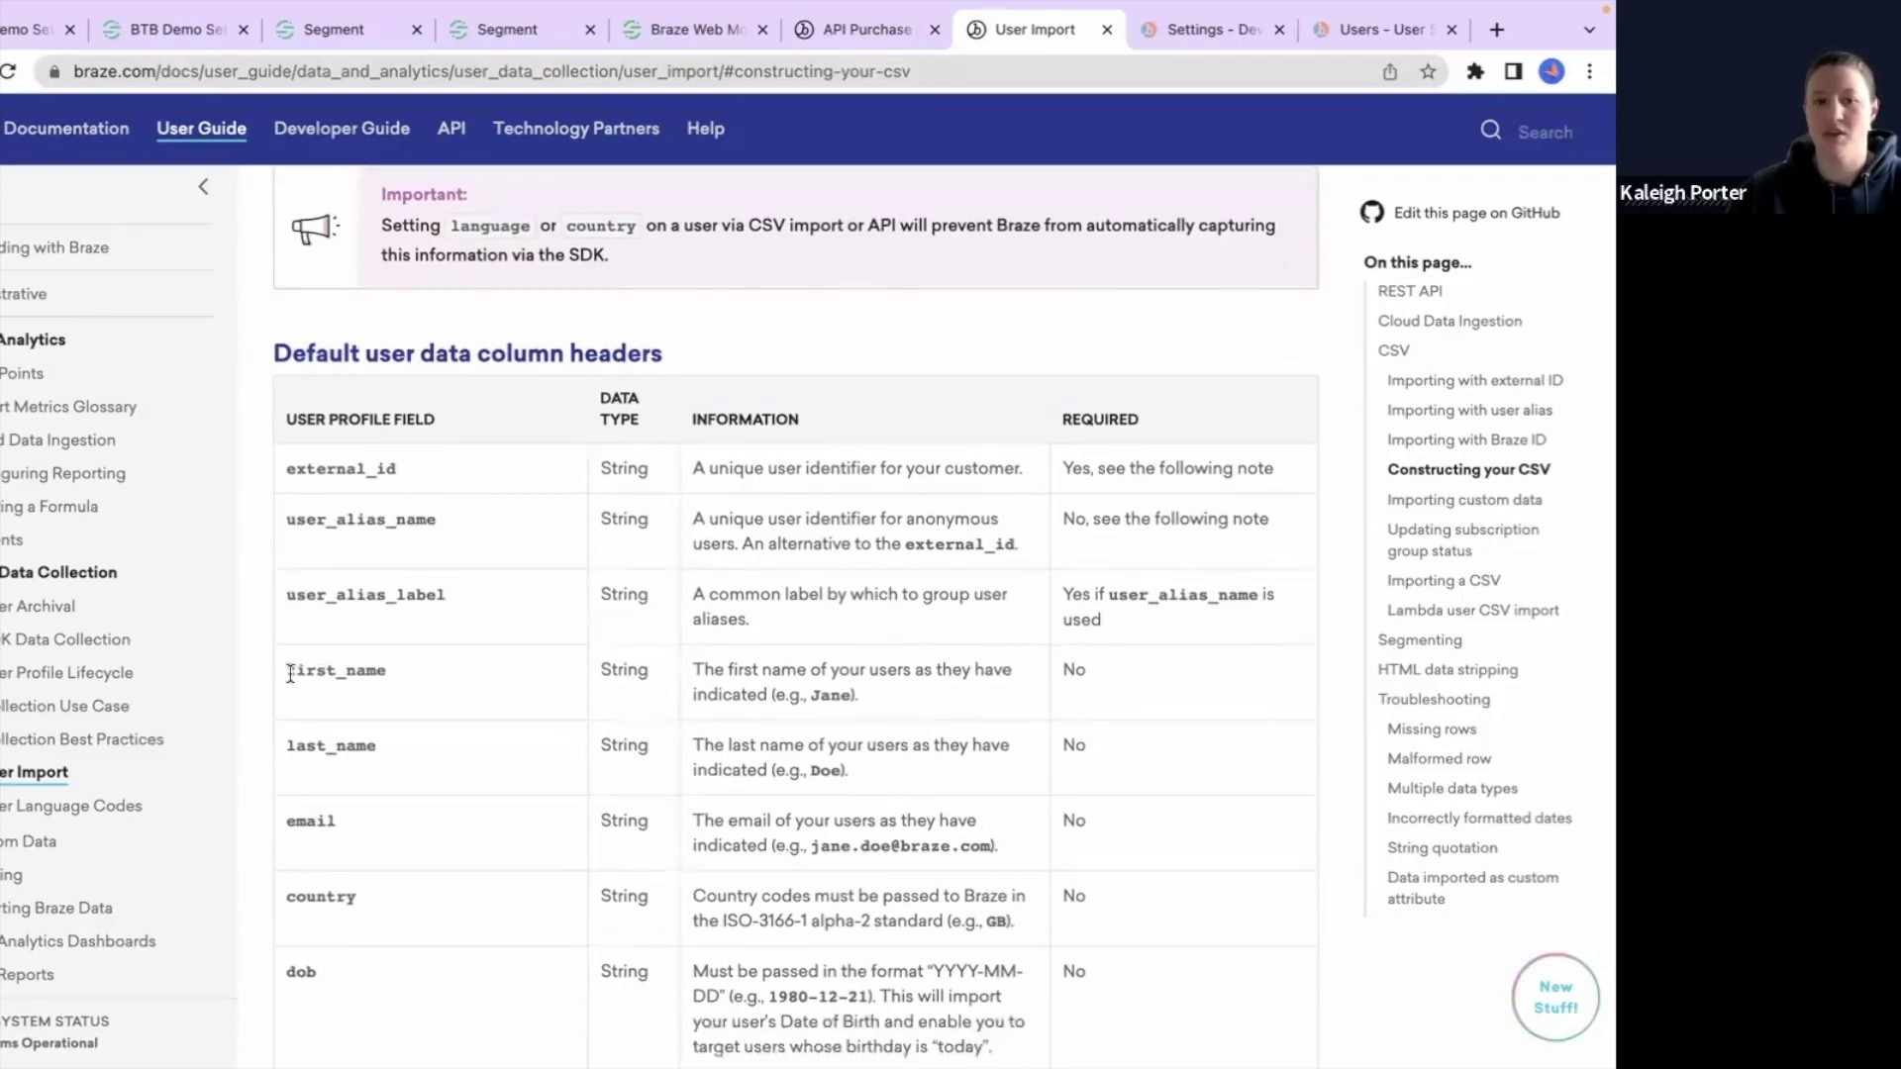
pyautogui.moveTo(290, 673); pyautogui.dragTo(392, 677)
pyautogui.moveTo(290, 749); pyautogui.dragTo(381, 758)
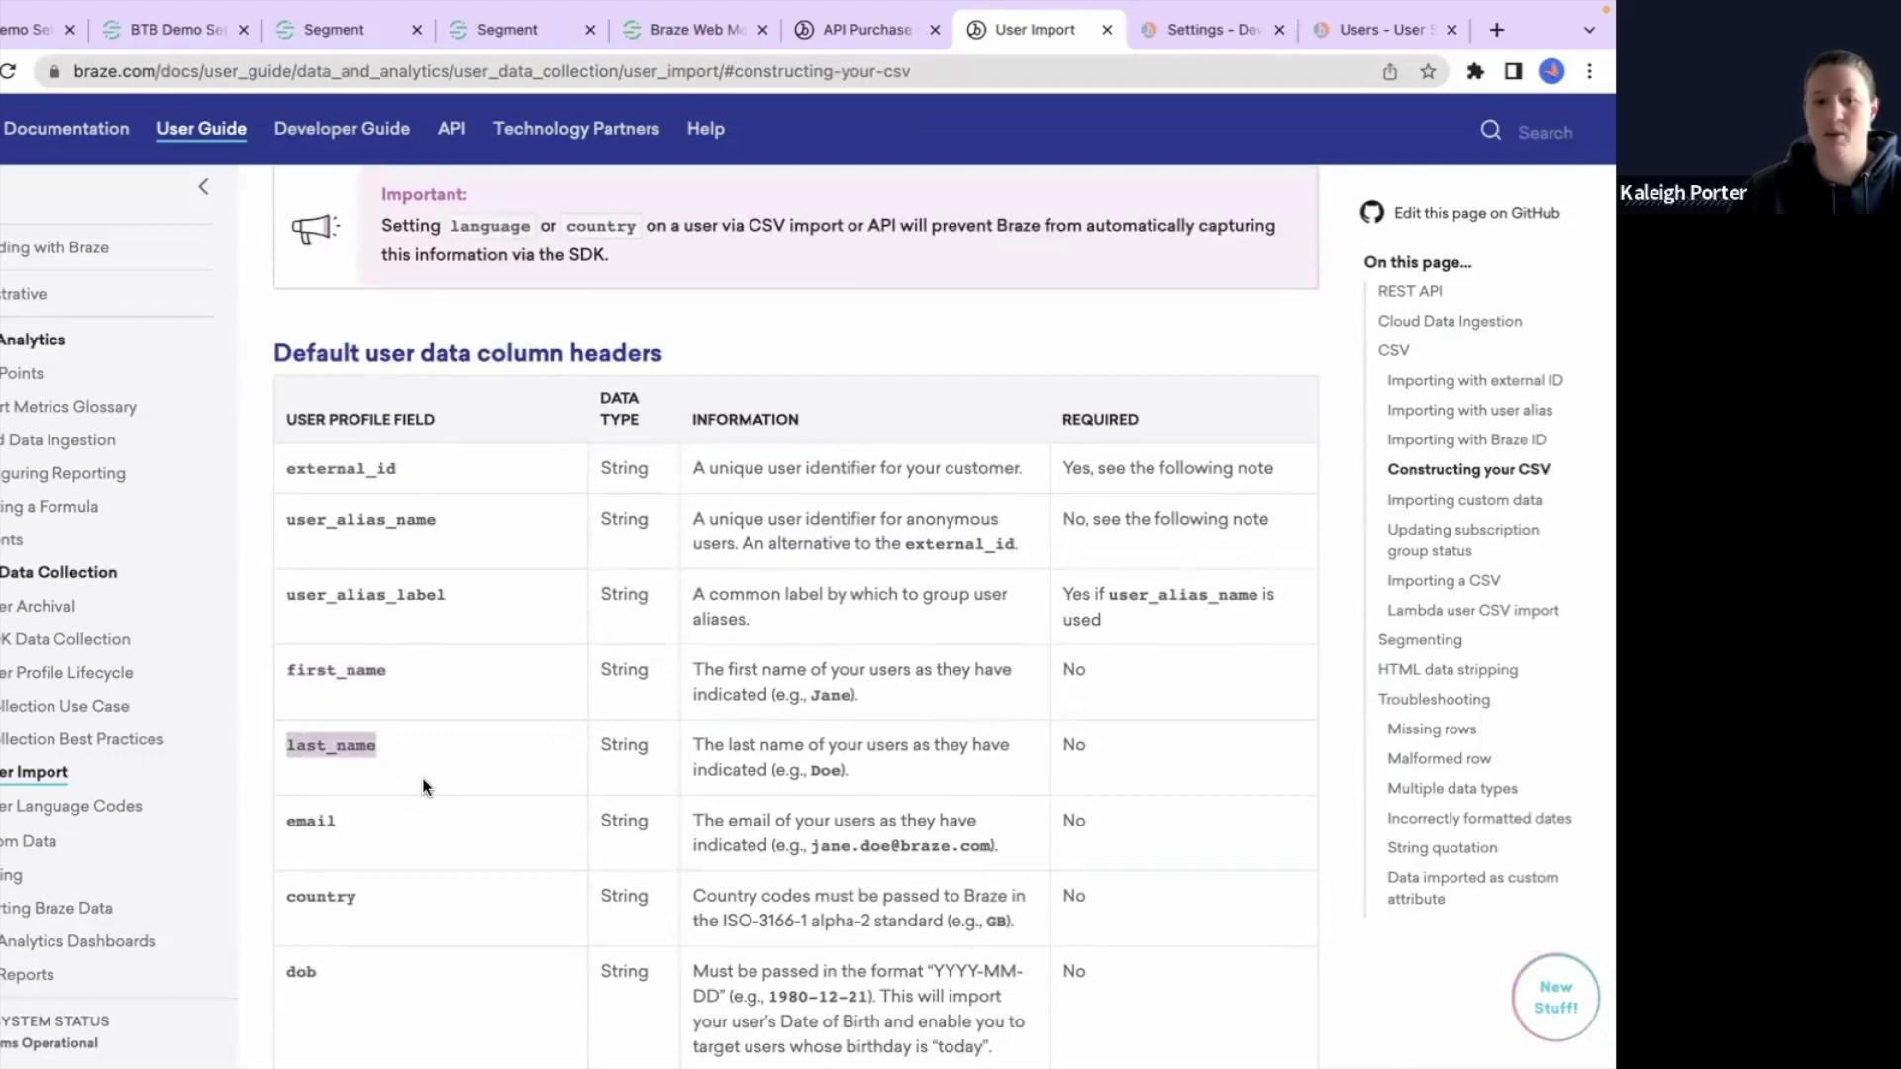
pyautogui.scroll(-3, 426, 775)
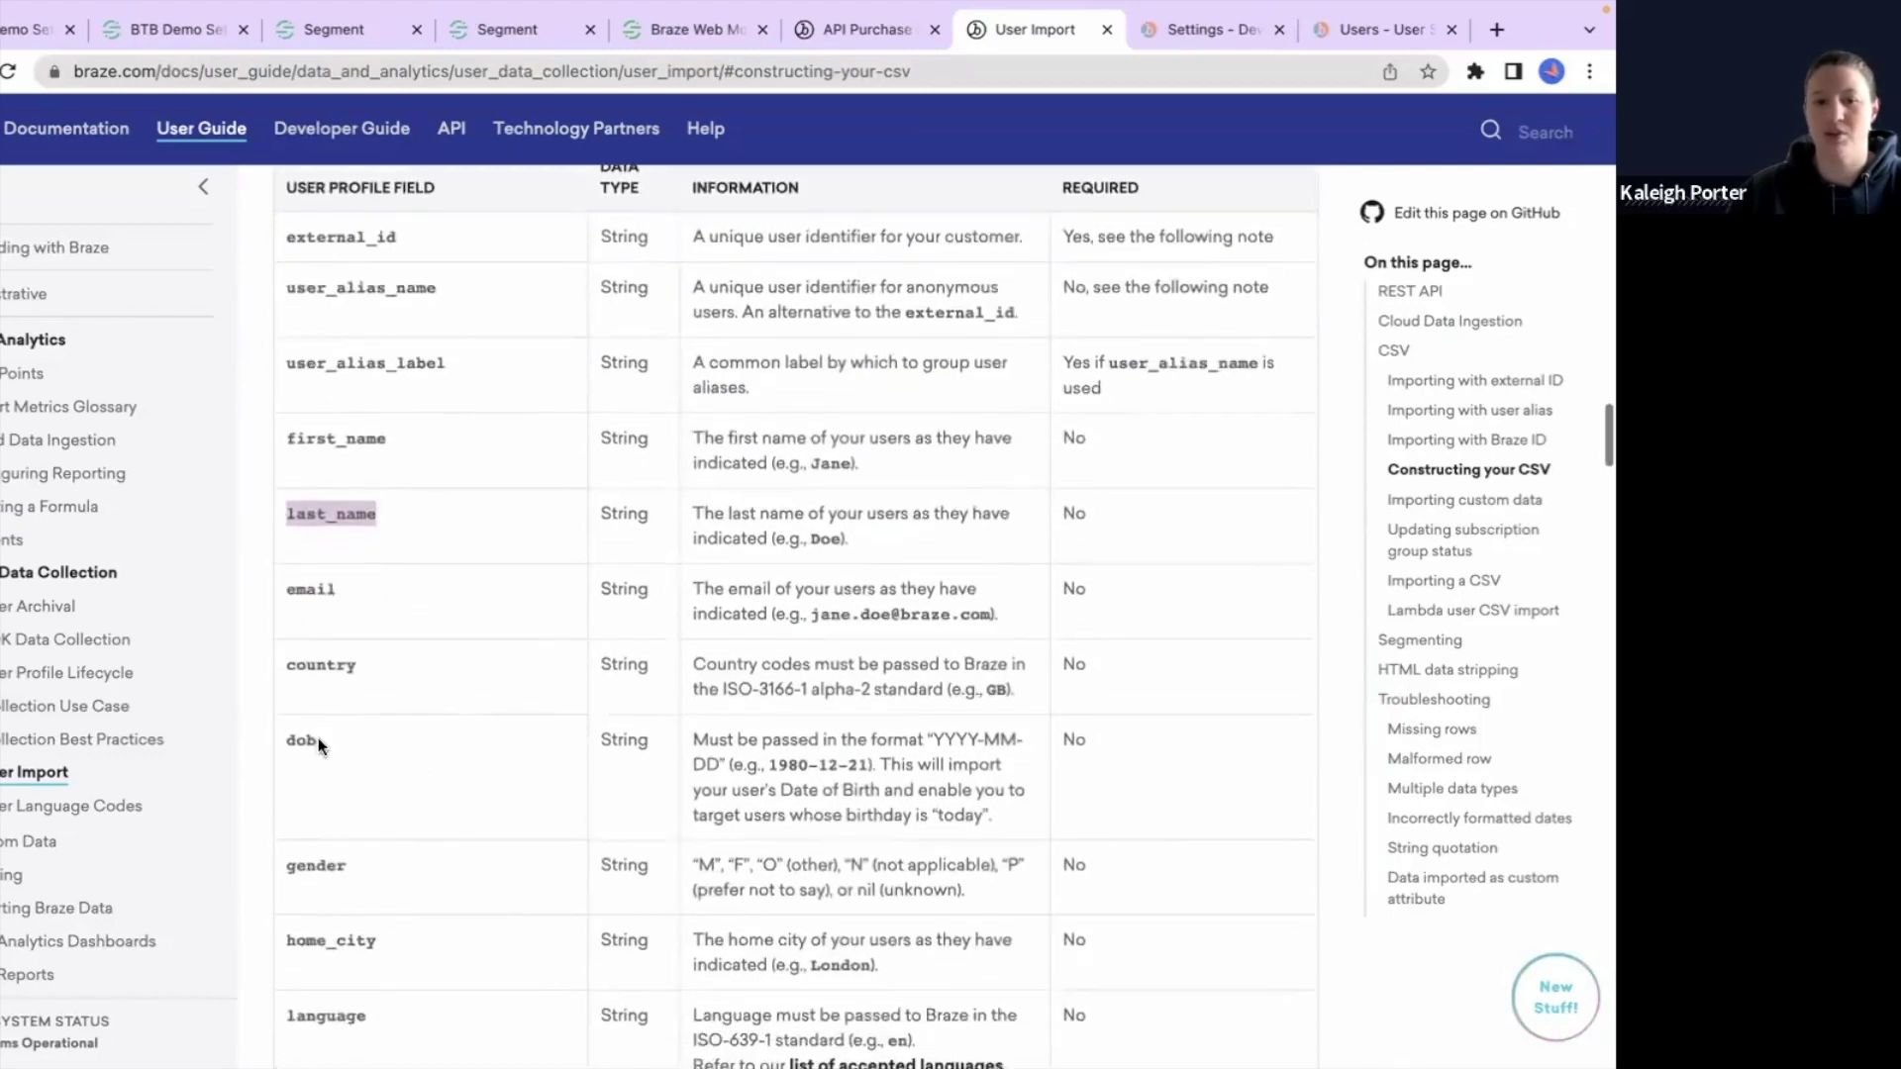
pyautogui.scroll(-5, 540, 729)
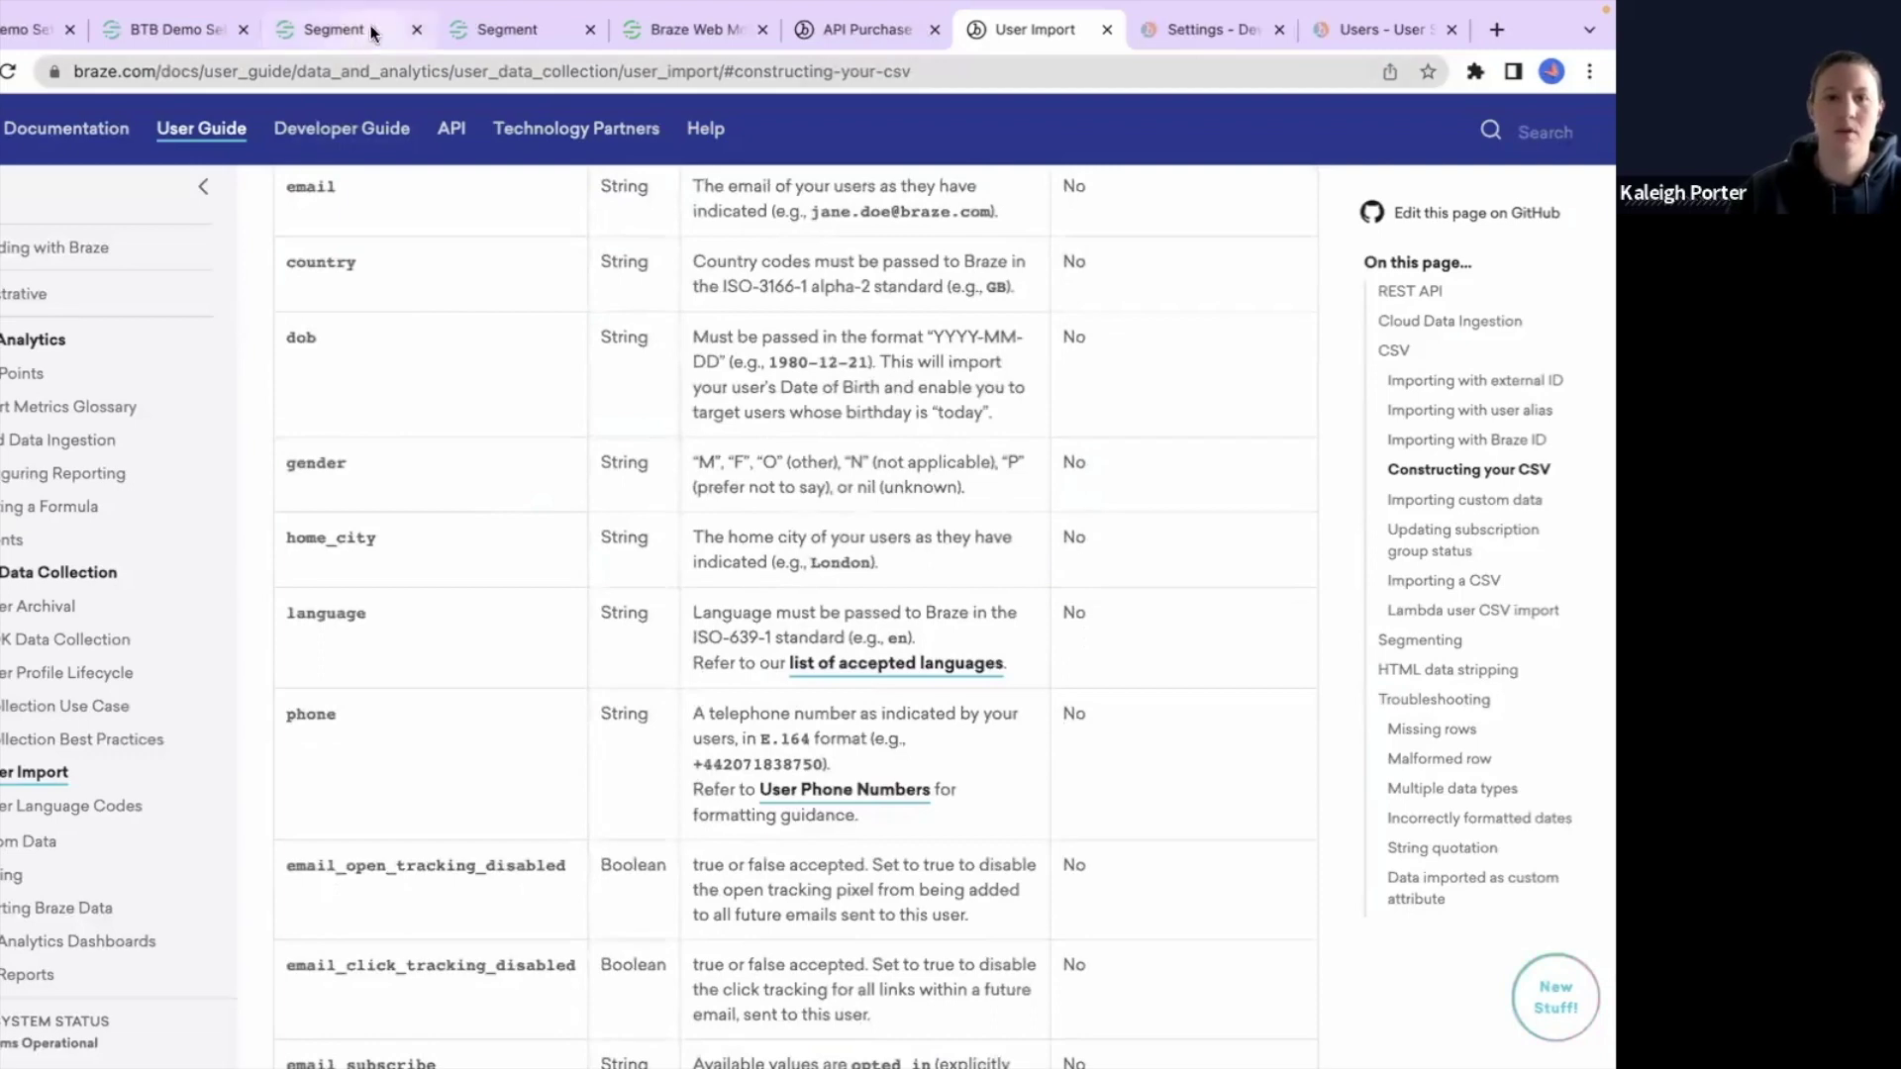
# Step: Switch to the Order Completed Calls mapping in Segment and review its trigger condition and test event
pyautogui.click(490, 29)
pyautogui.scroll(15, 216, 462)
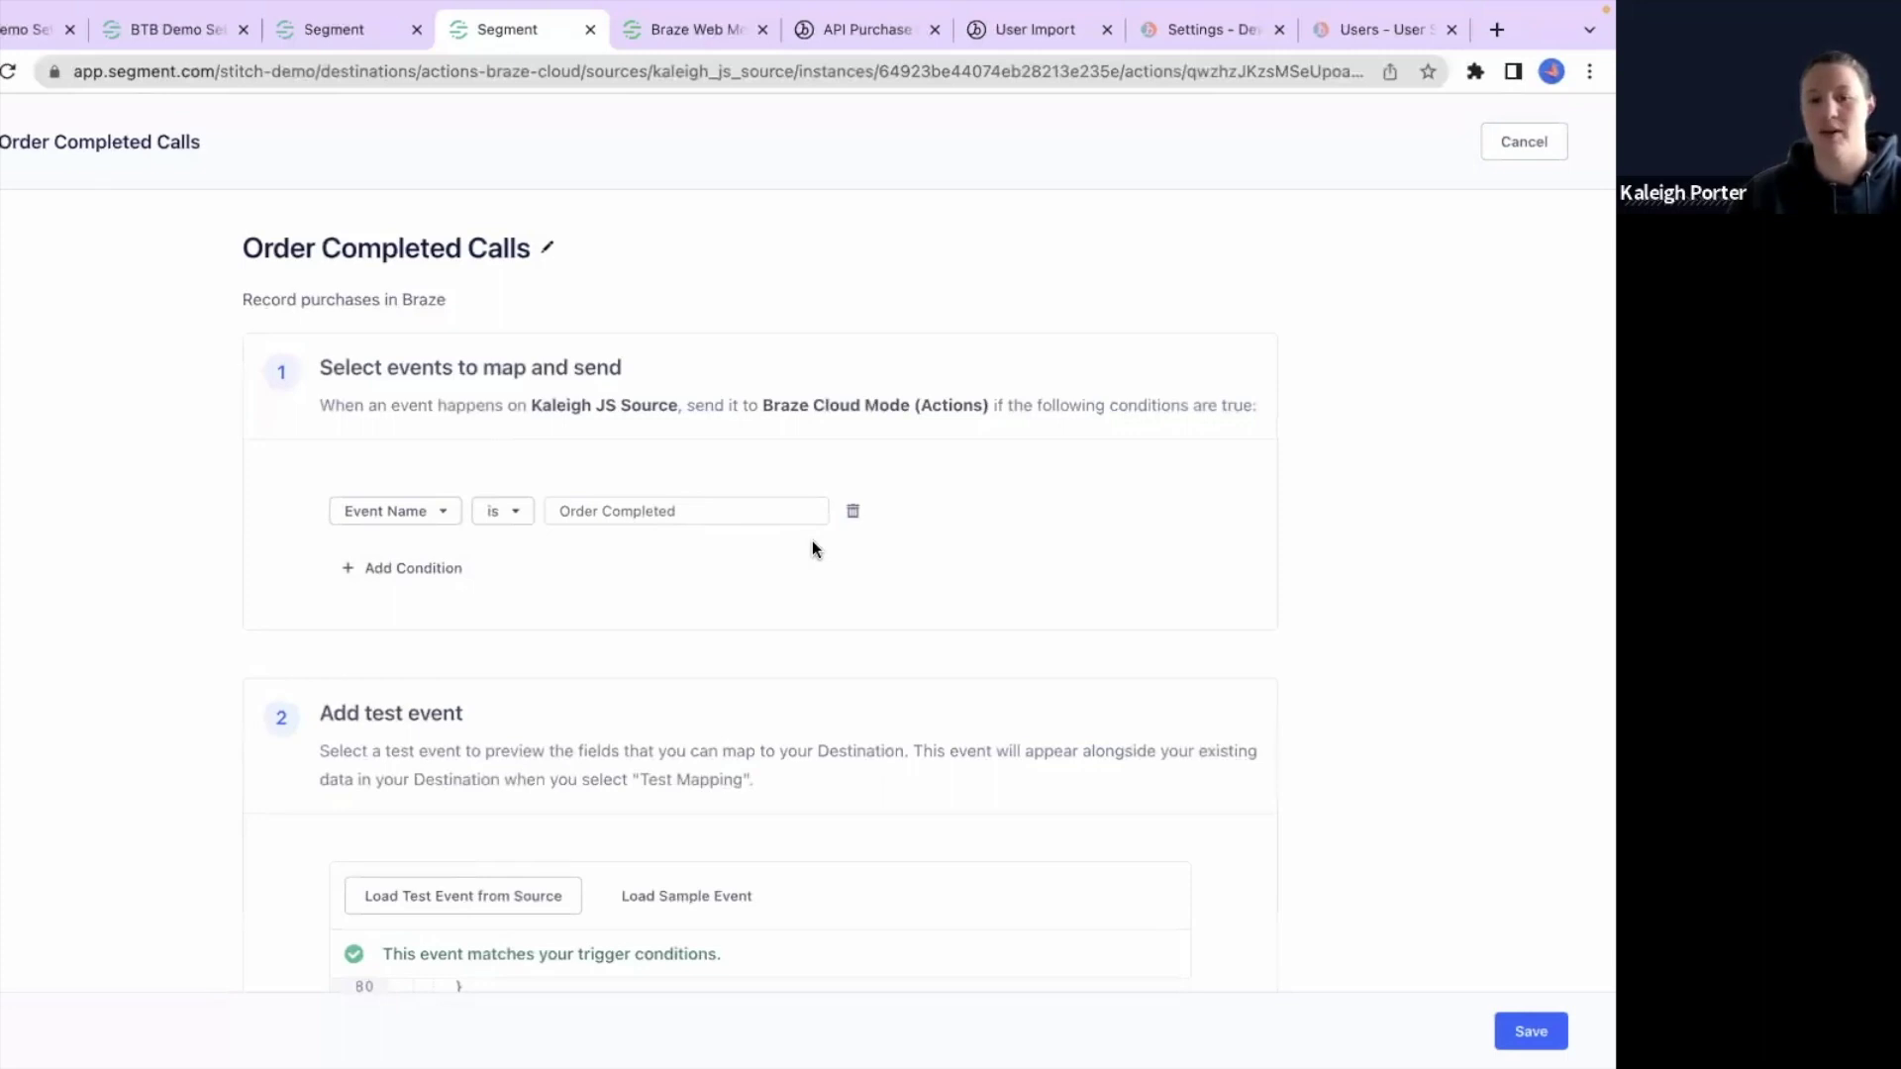
pyautogui.scroll(-5, 814, 548)
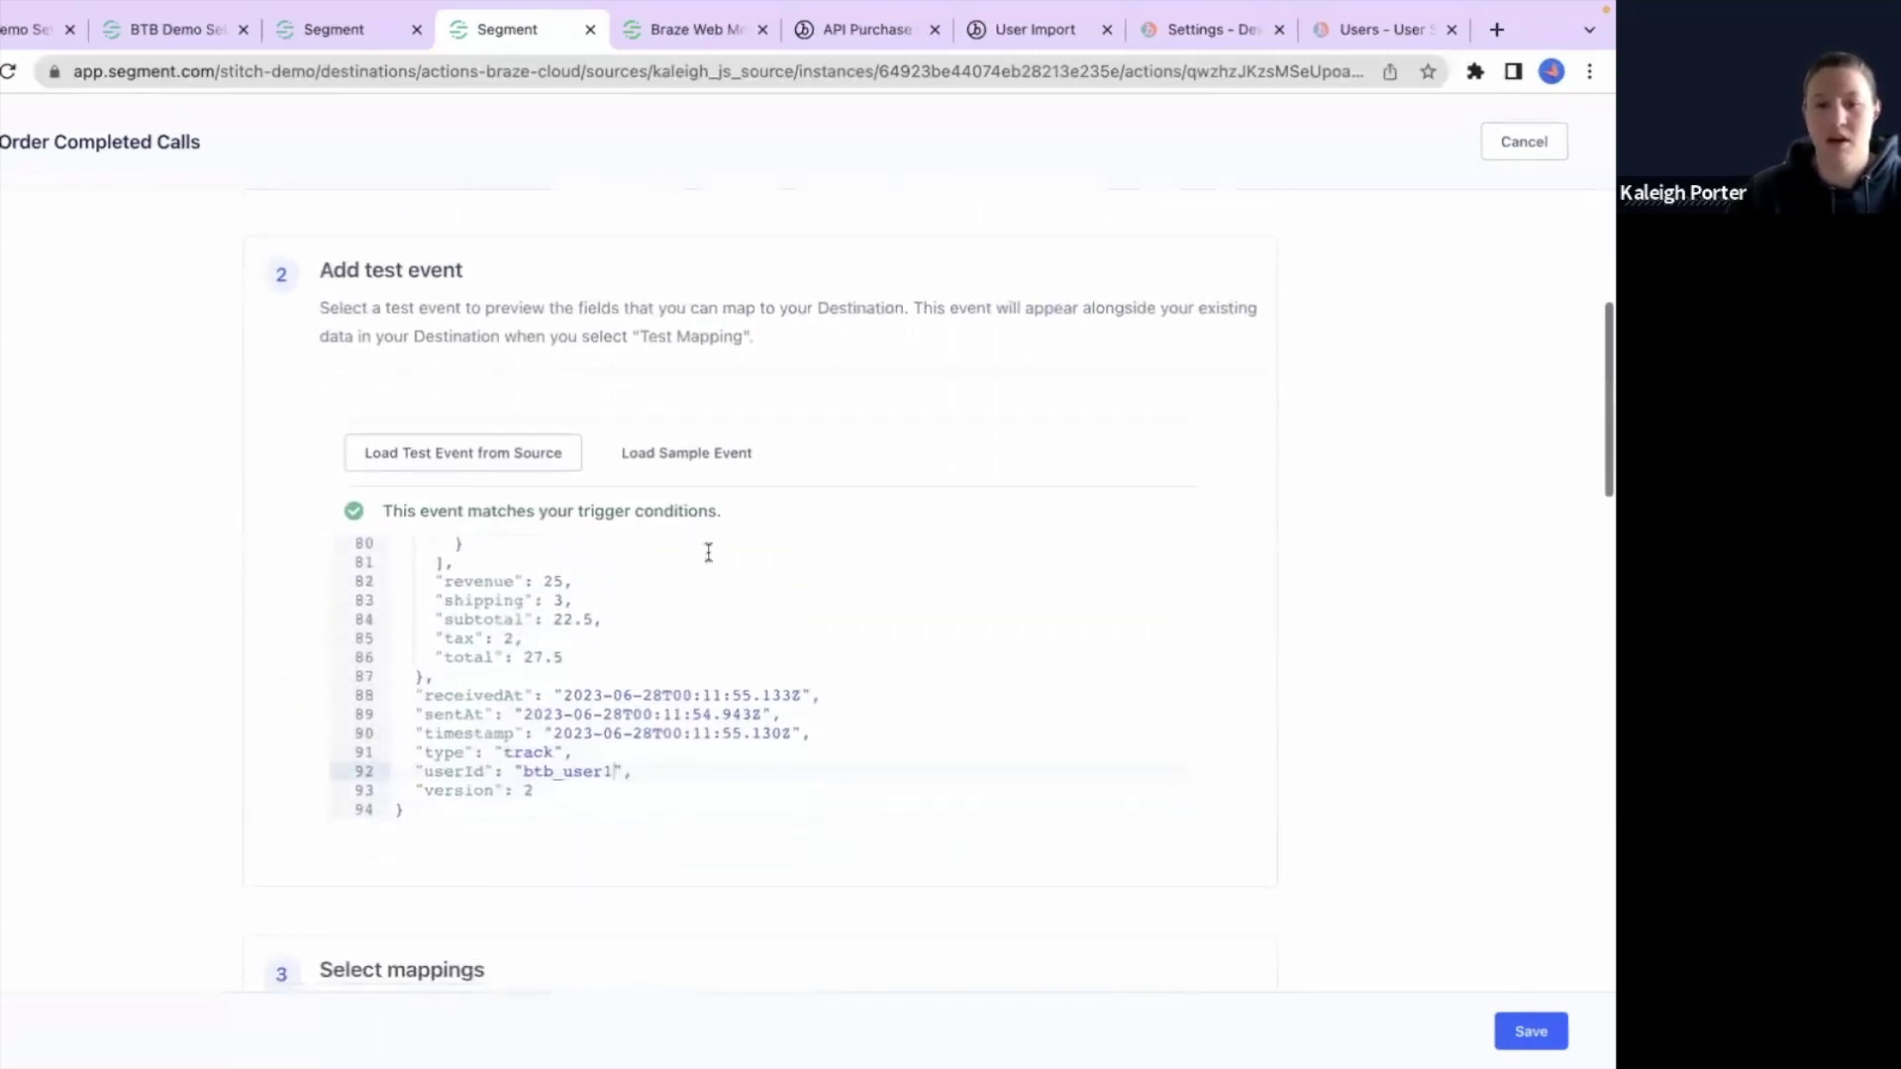
pyautogui.scroll(15, 574, 638)
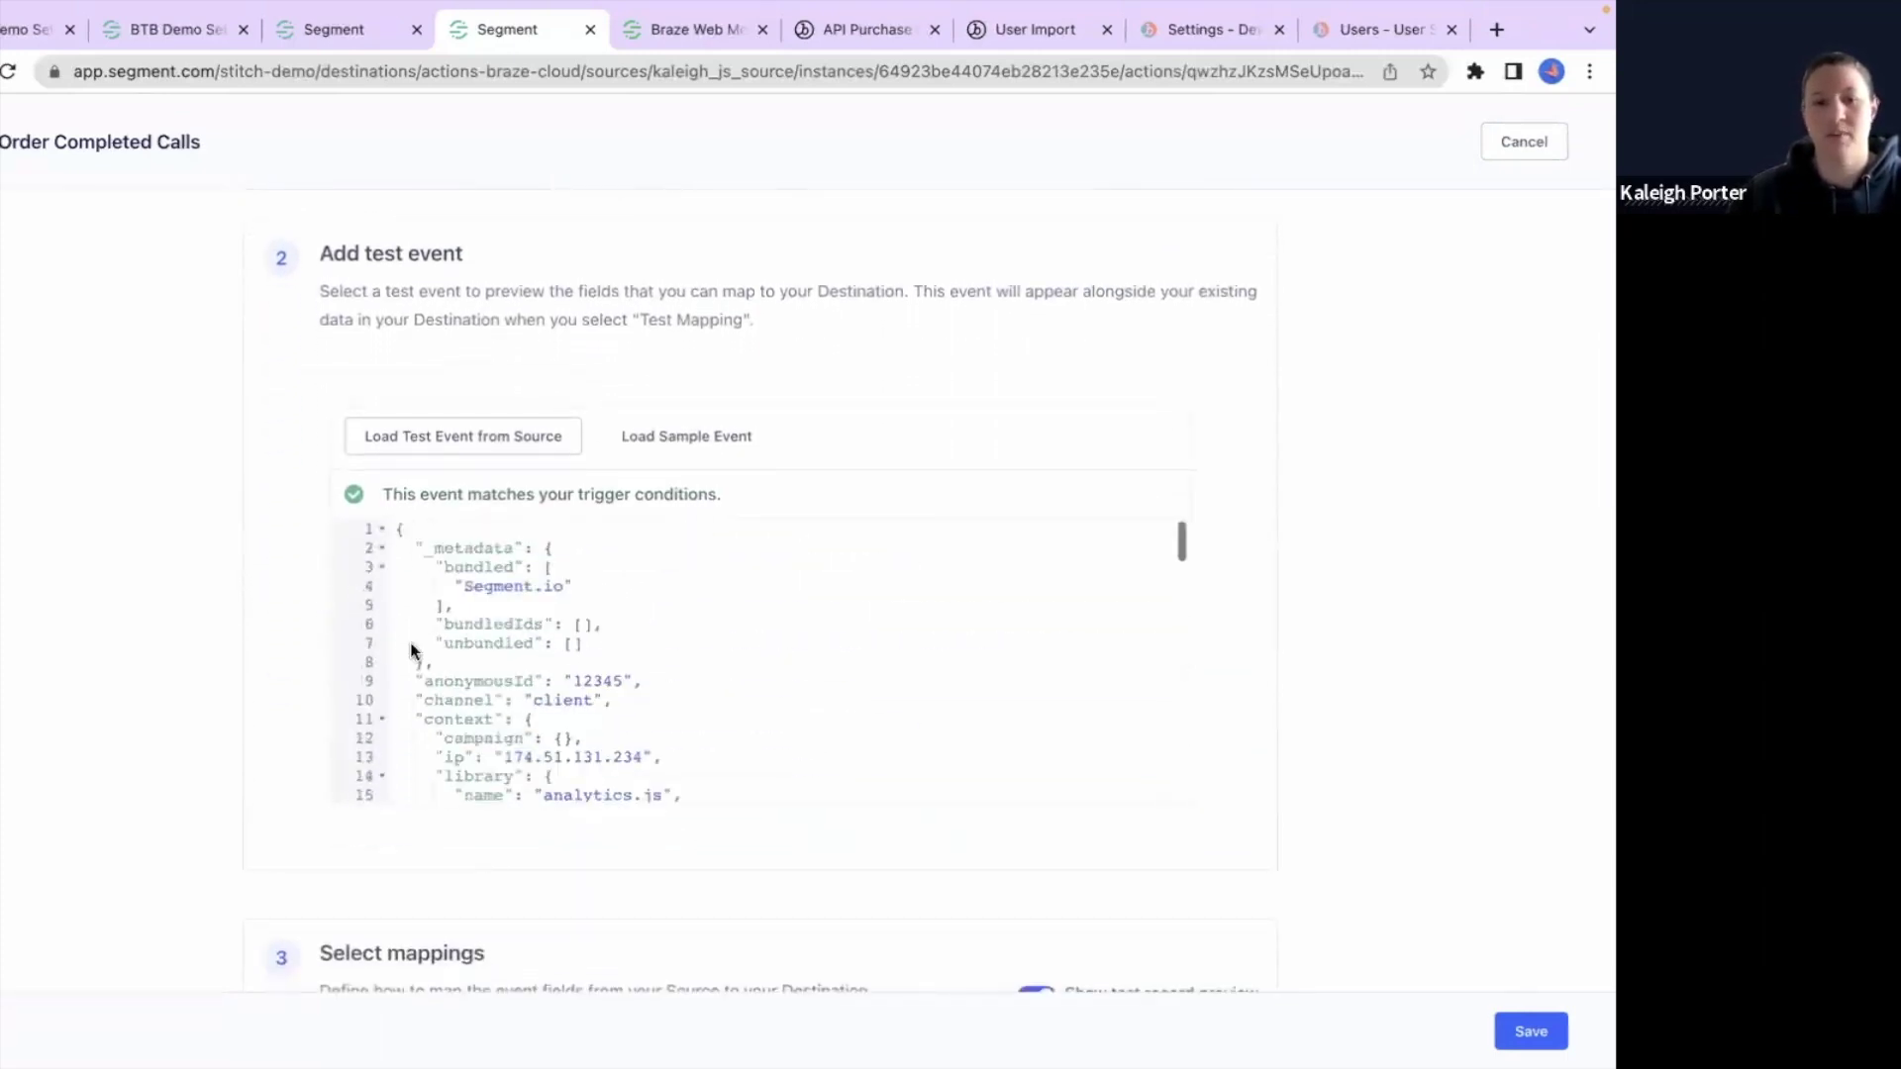
pyautogui.scroll(2, 679, 667)
pyautogui.scroll(-3, 680, 666)
pyautogui.scroll(-3, 1284, 707)
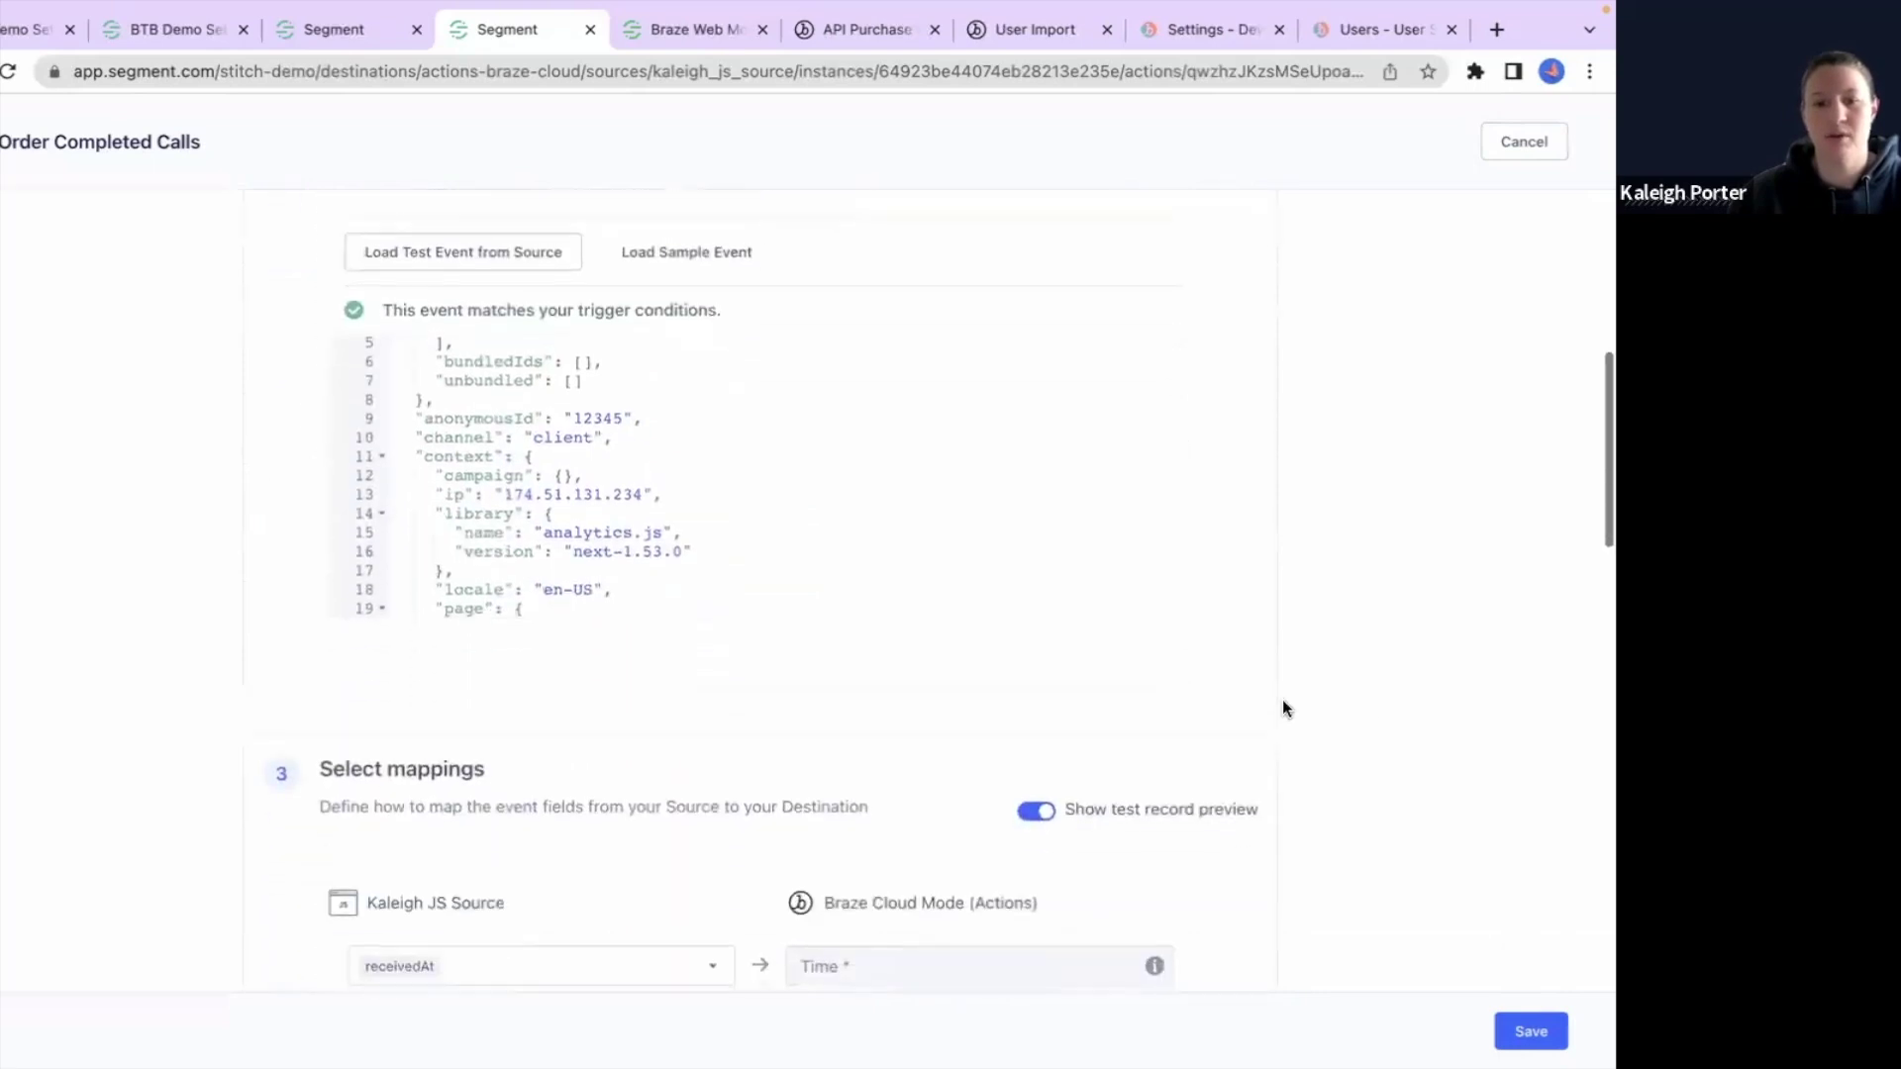
# Step: Rerun the Order Completed Calls test, highlight products in the response, and return to the Products field mapping
pyautogui.scroll(-10, 1281, 699)
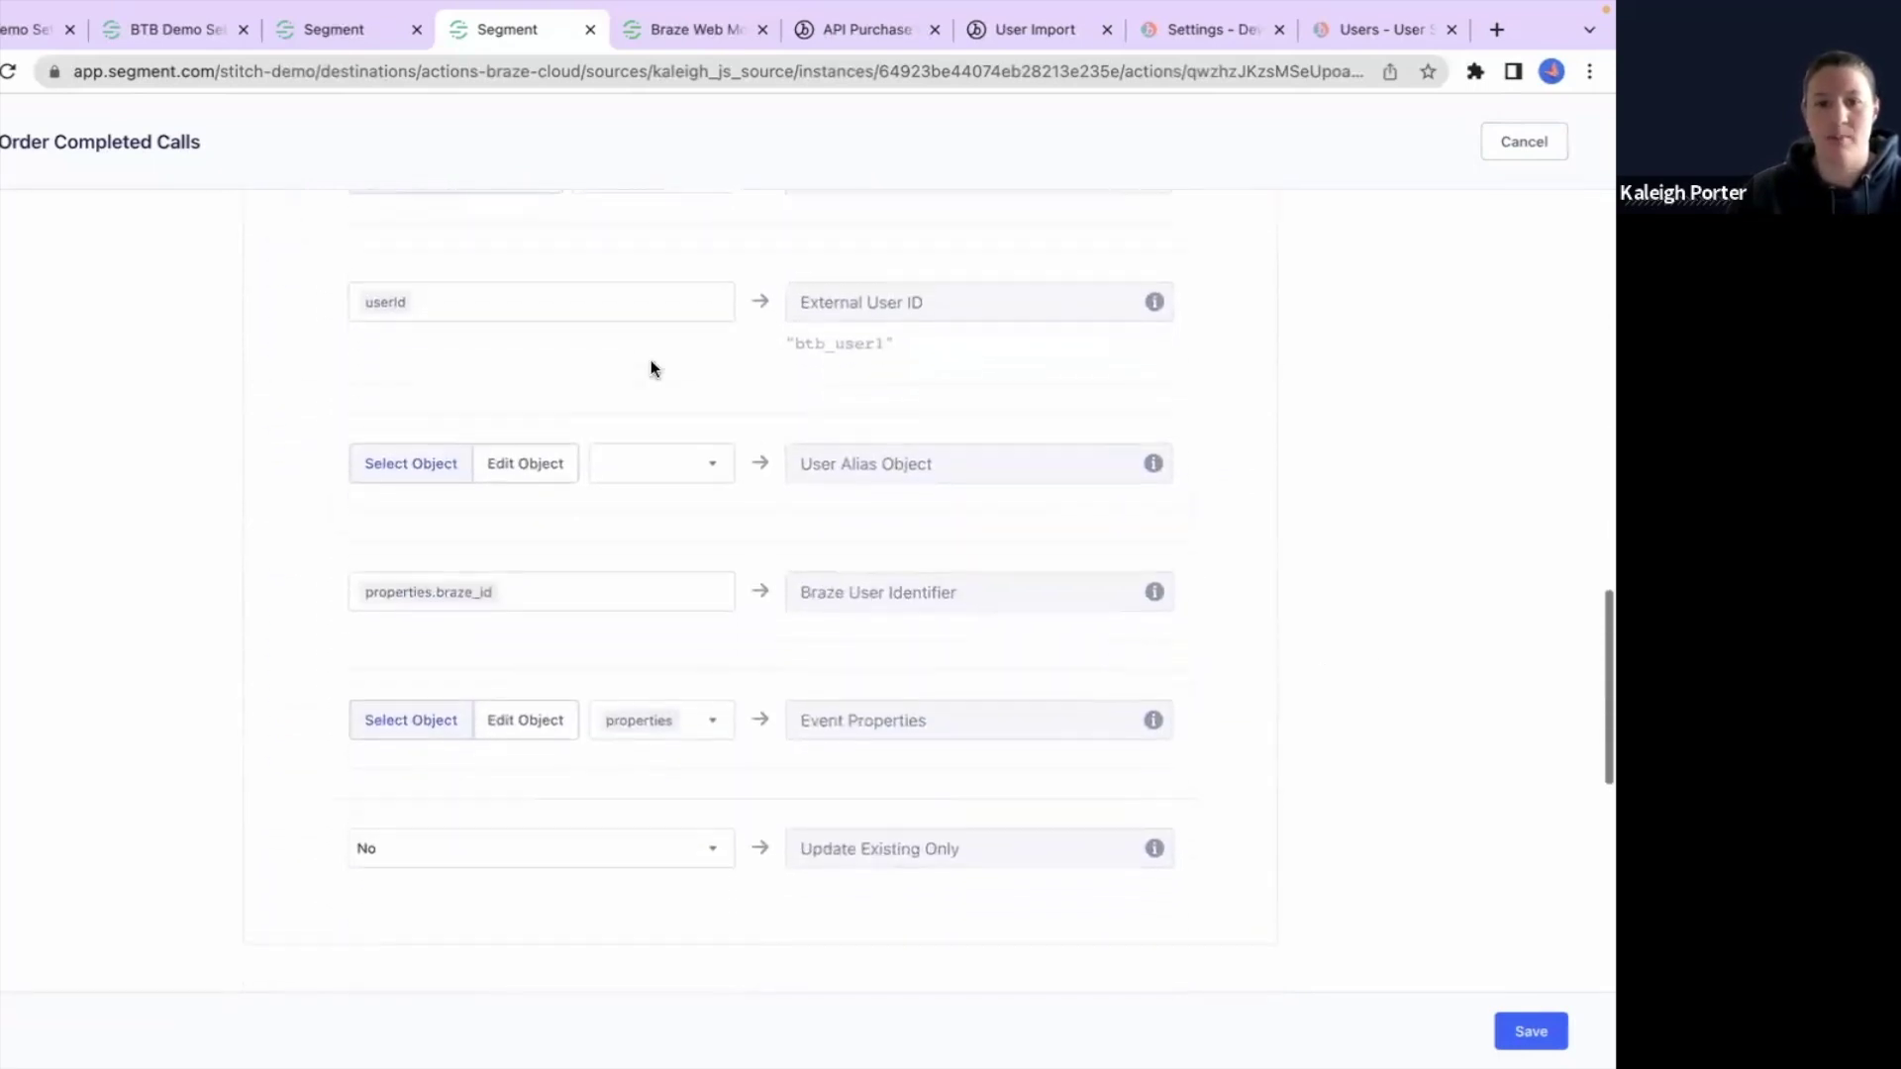
pyautogui.scroll(-7, 652, 367)
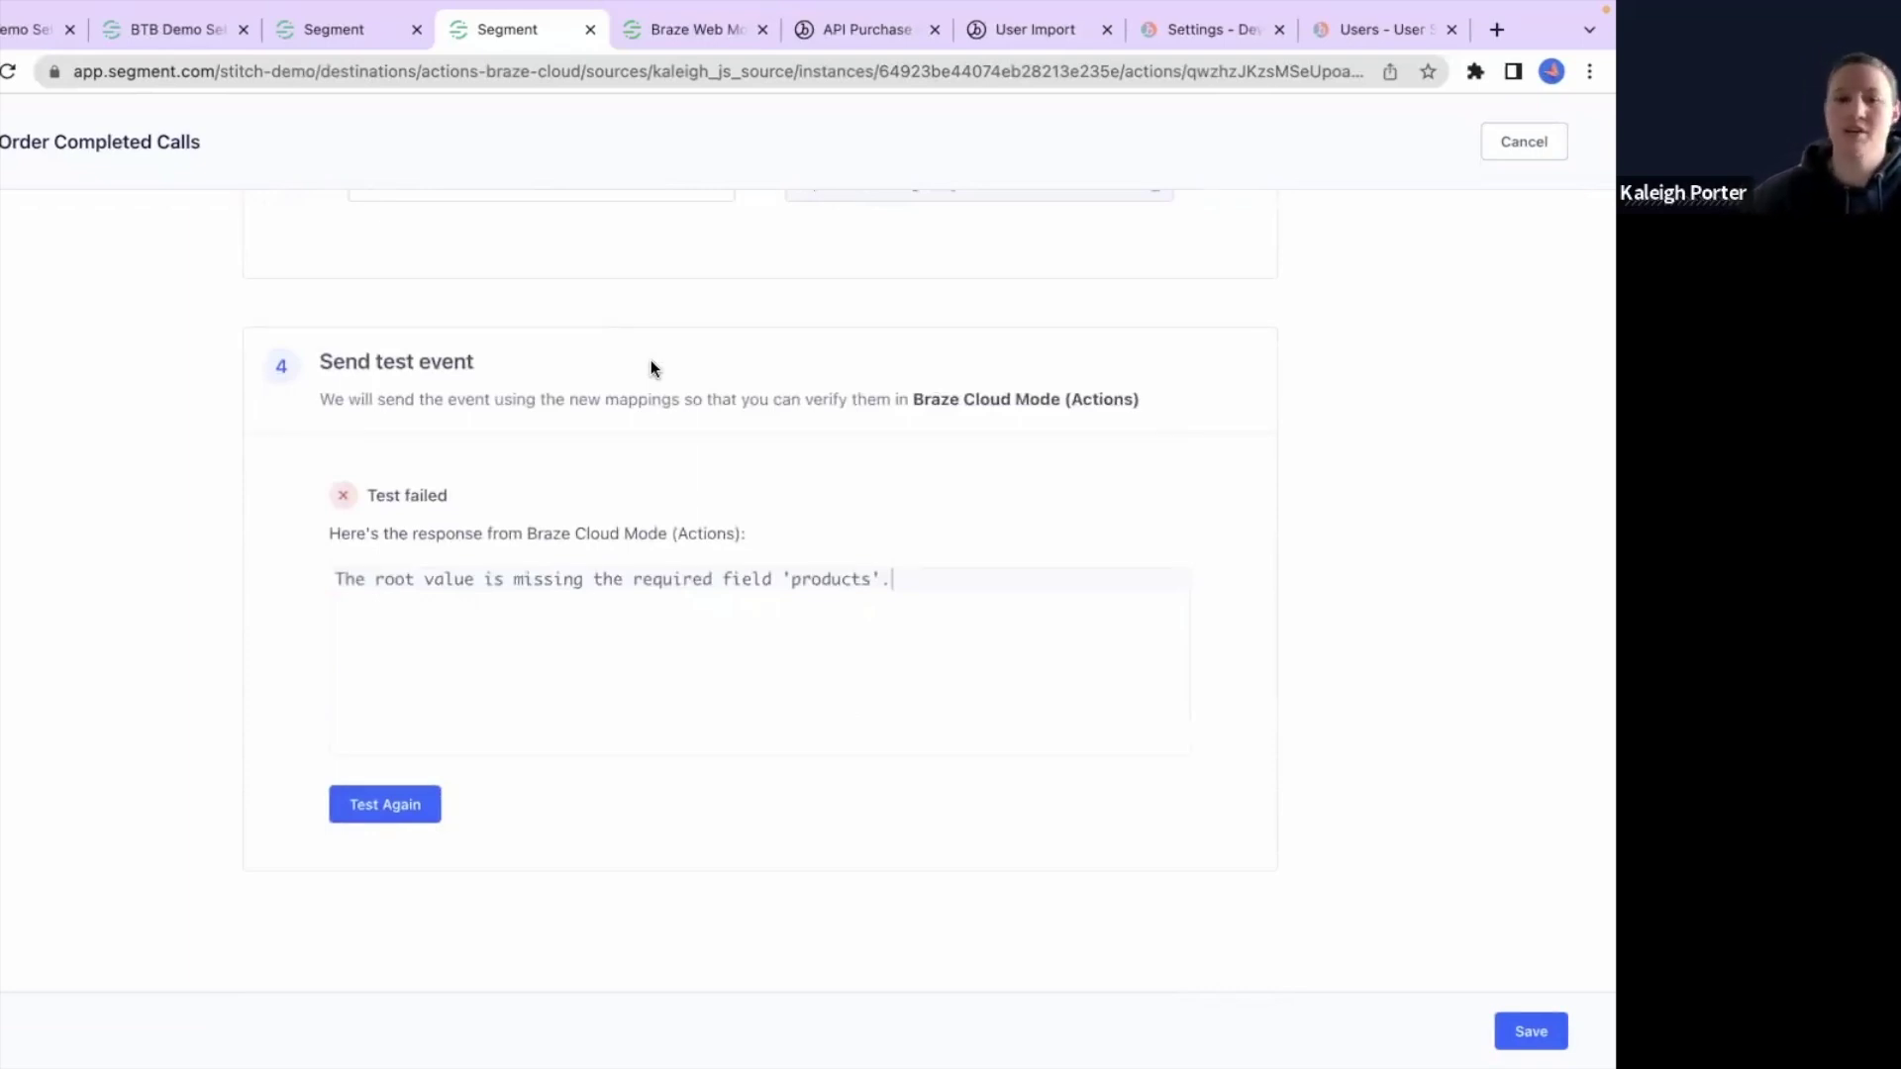
pyautogui.click(384, 804)
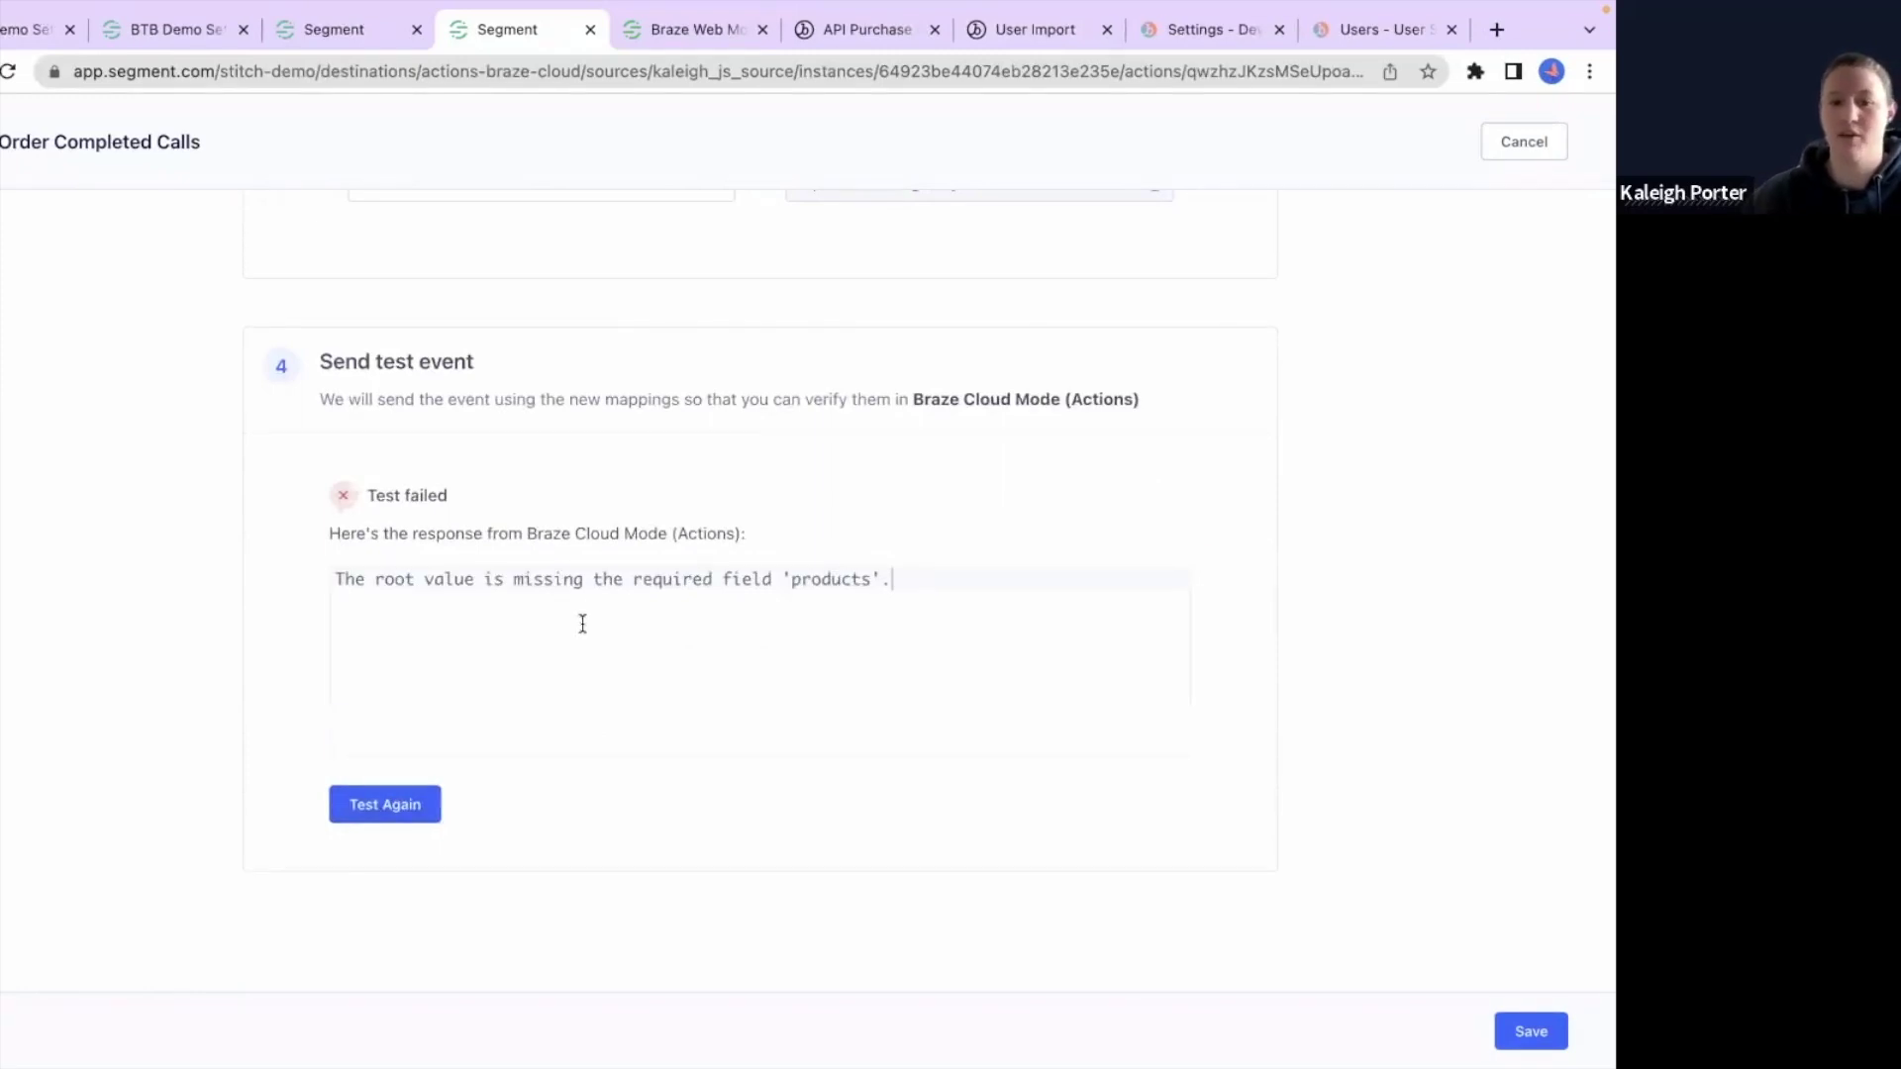
pyautogui.doubleClick(839, 581)
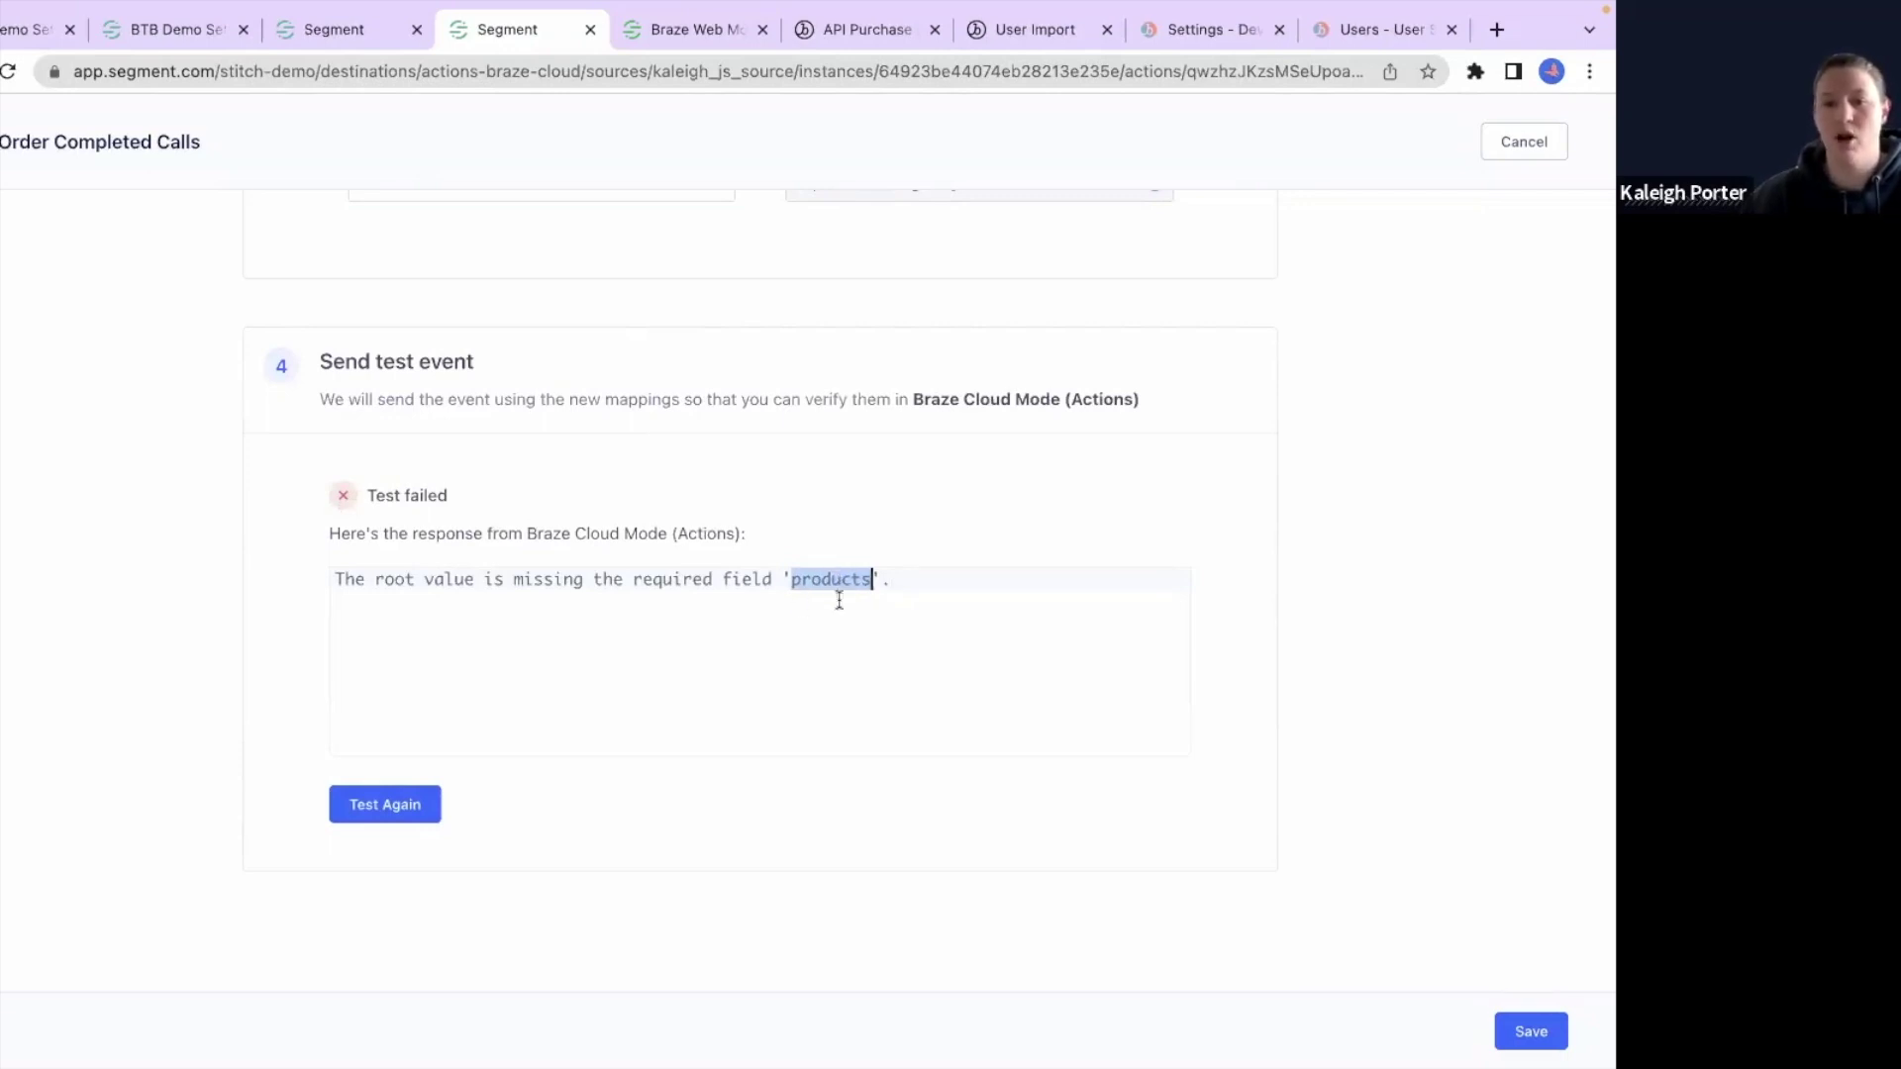
pyautogui.scroll(7, 610, 505)
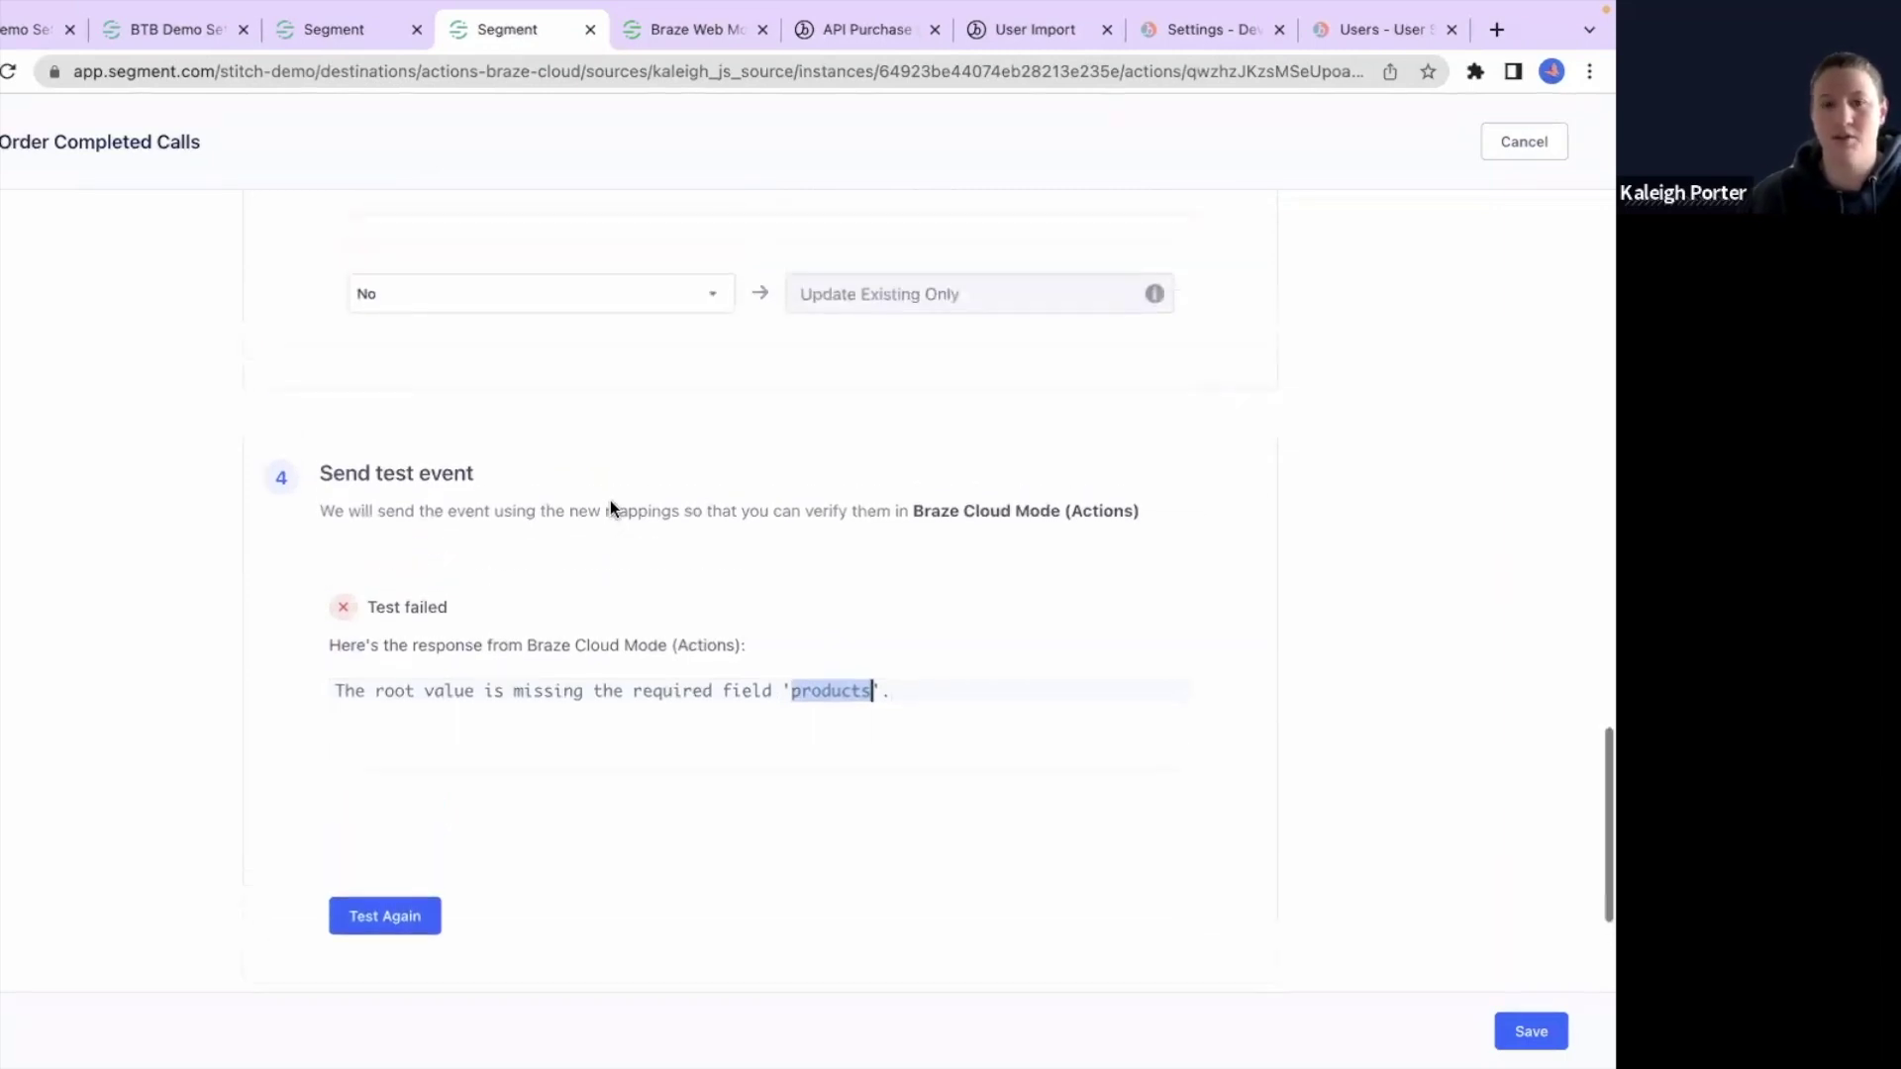
pyautogui.scroll(4, 610, 505)
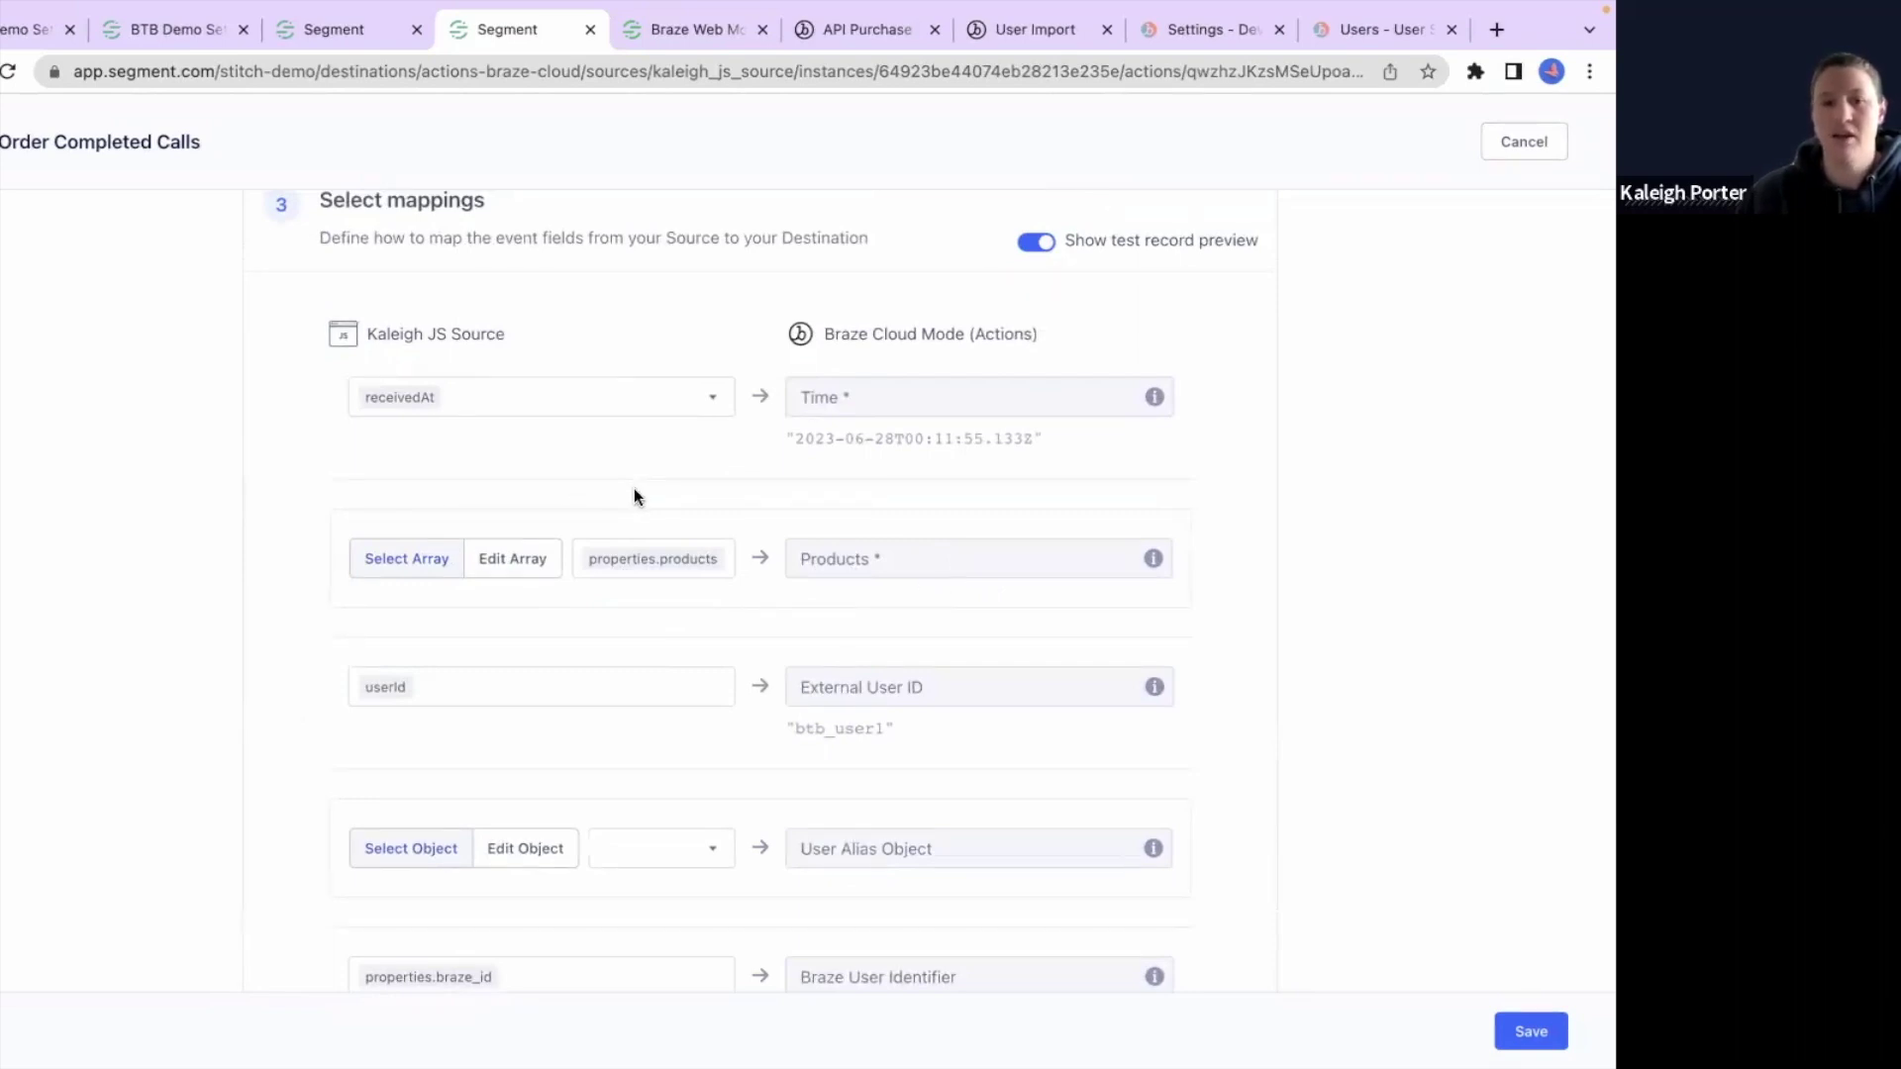
# Step: Rename the product array's key to "products" in the properties of the Order Completed test event
pyautogui.scroll(4, 634, 489)
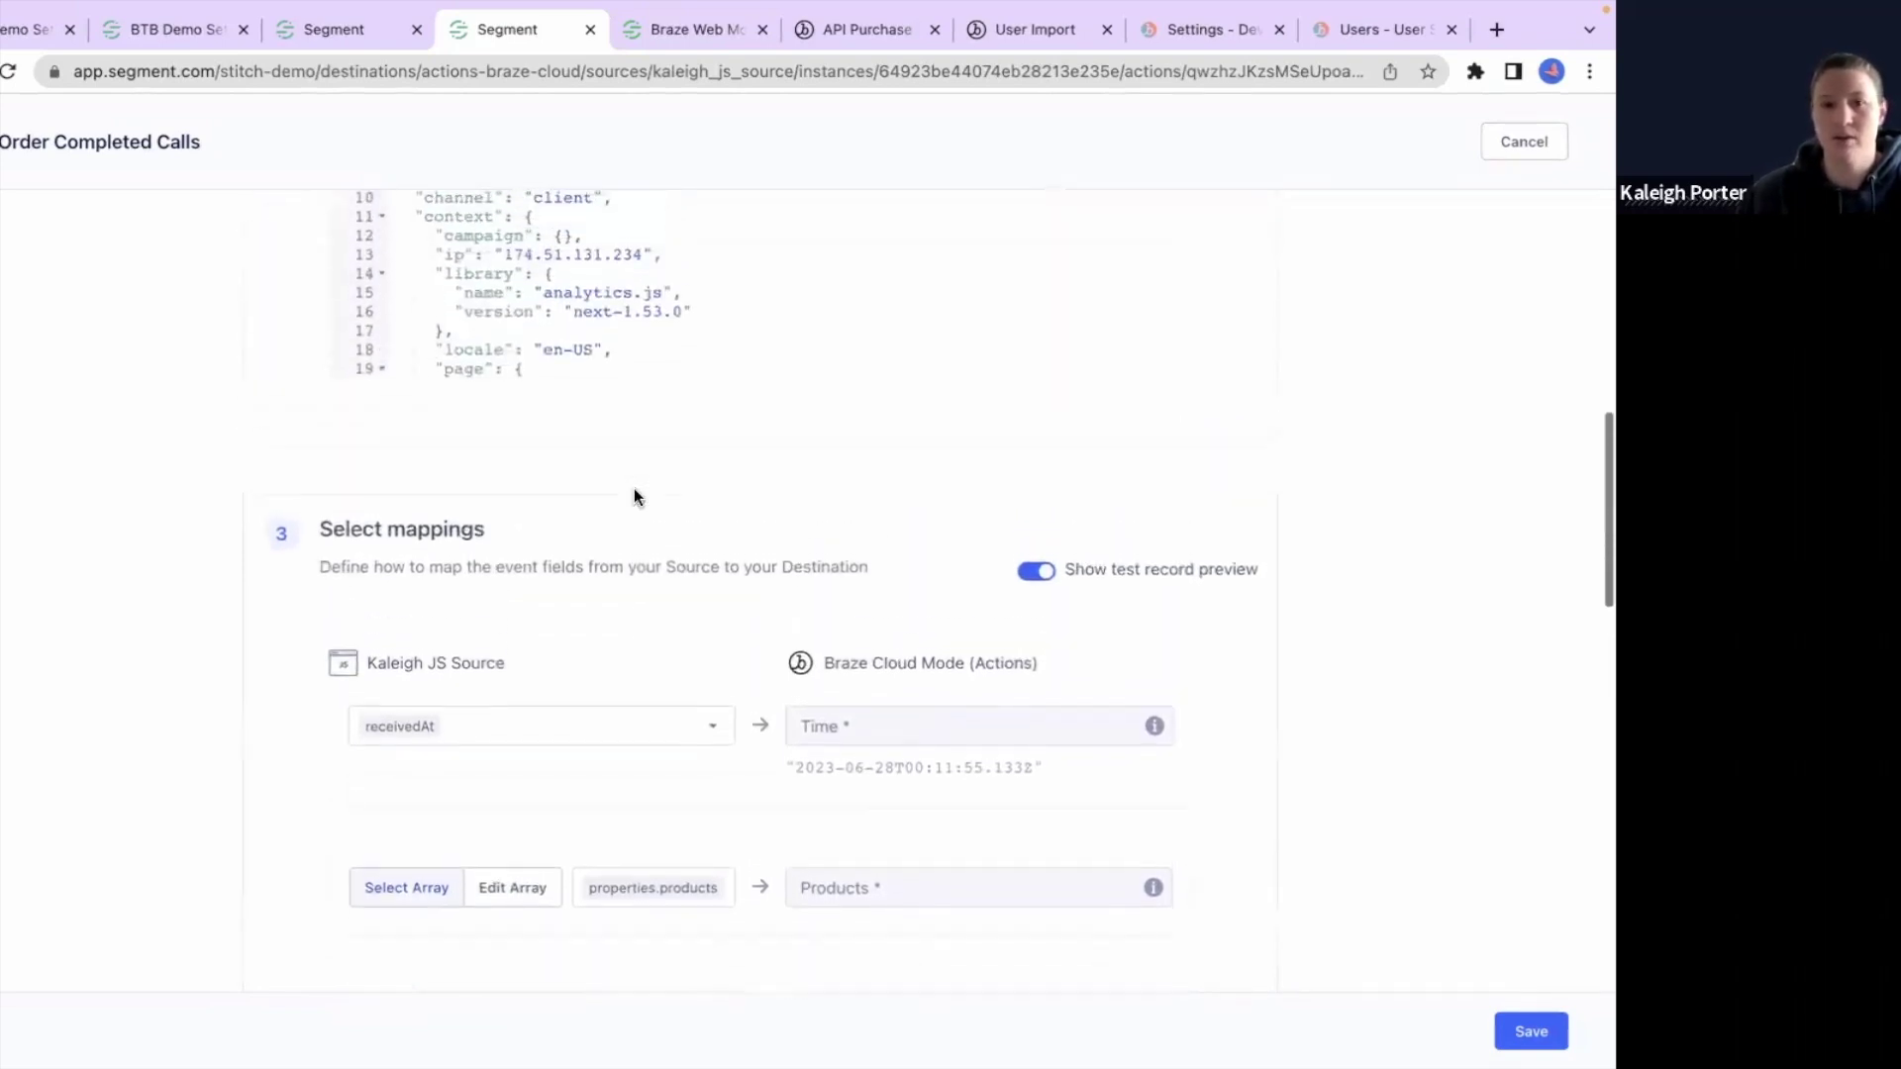
pyautogui.scroll(5, 634, 496)
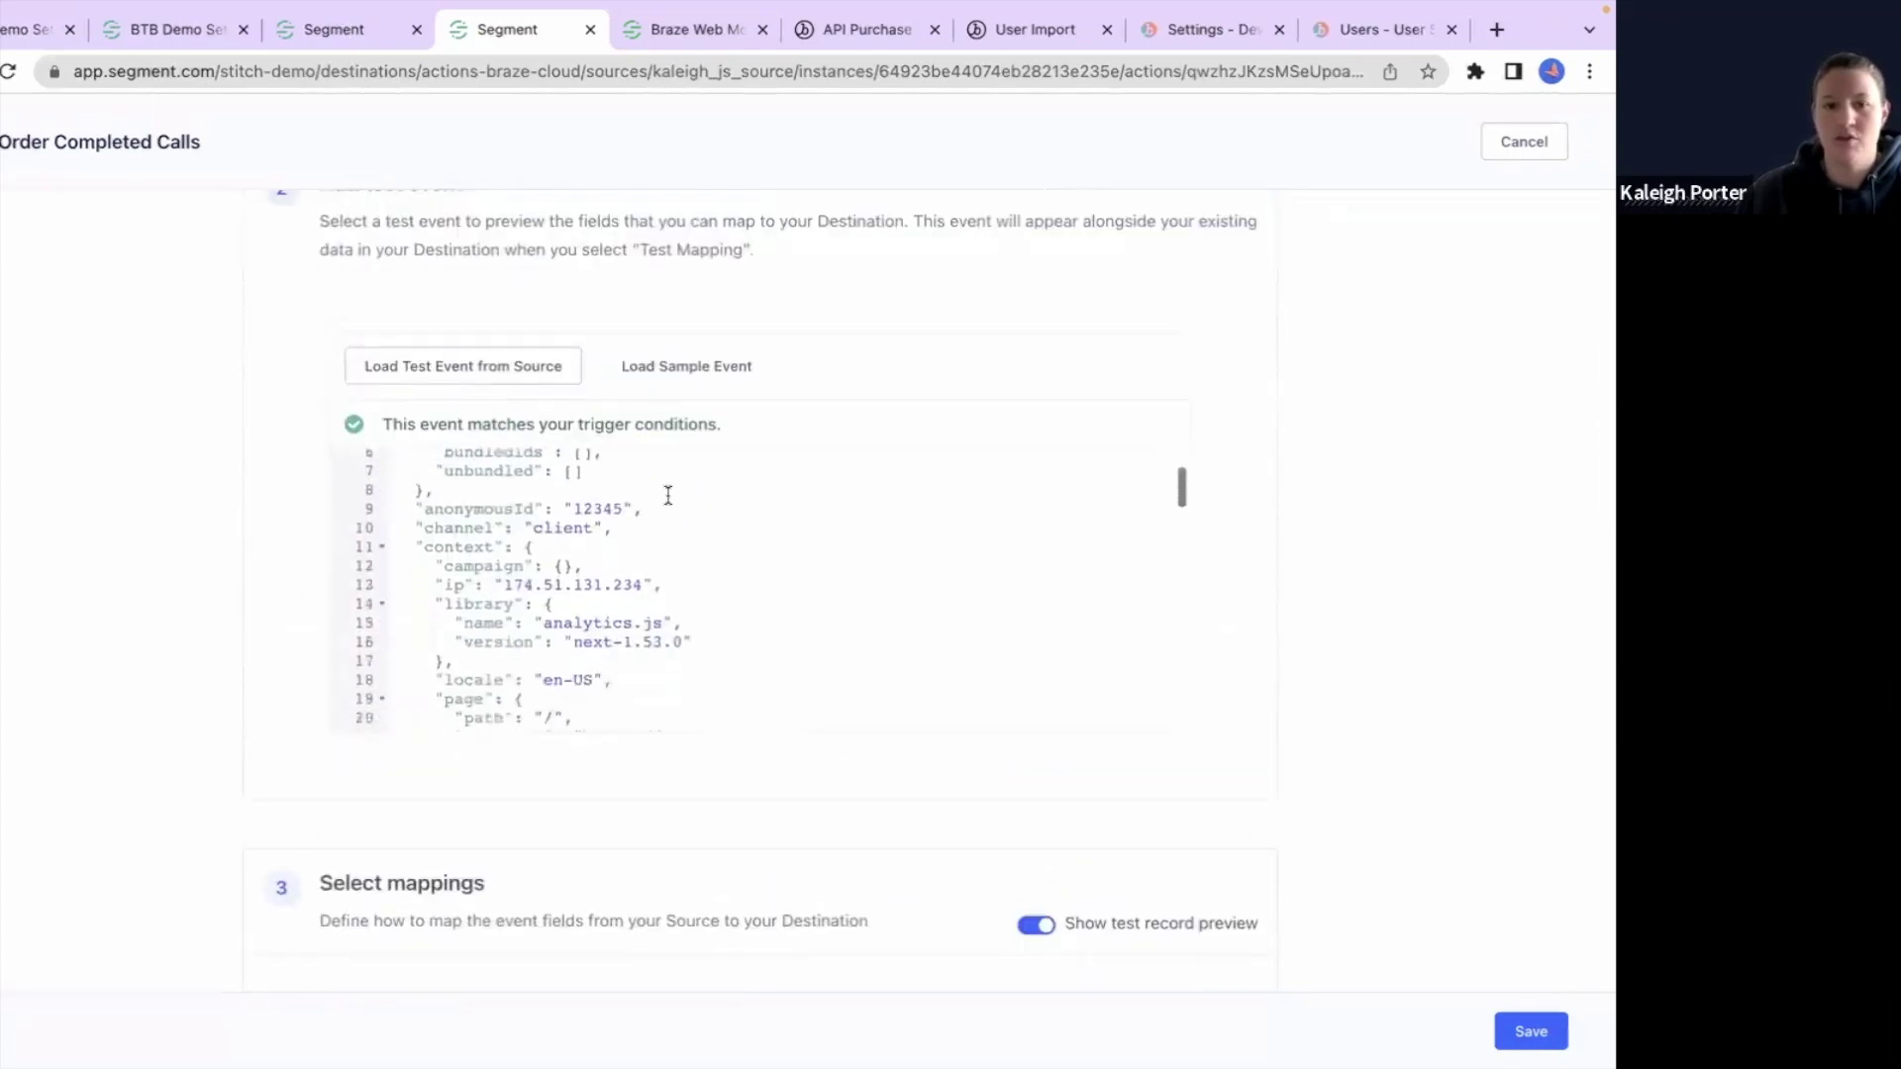
pyautogui.scroll(-5, 669, 495)
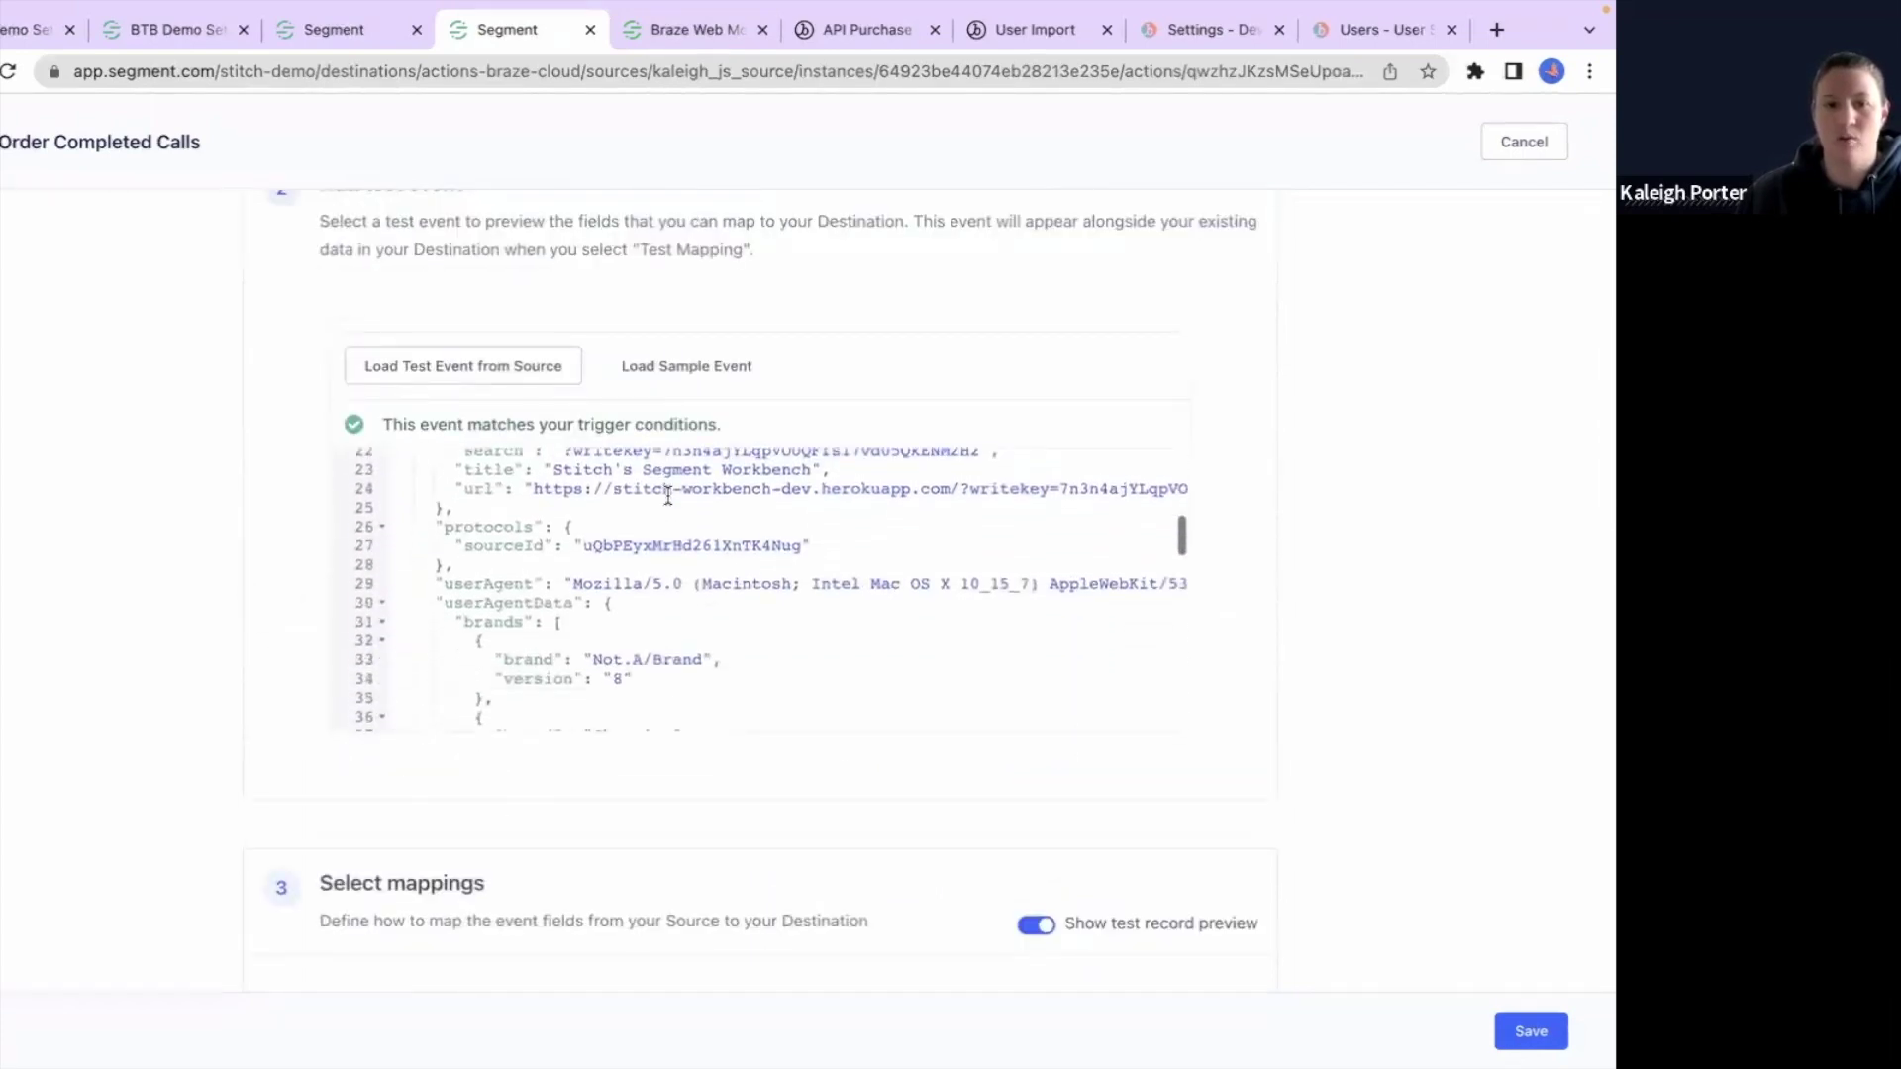
pyautogui.scroll(-5, 668, 495)
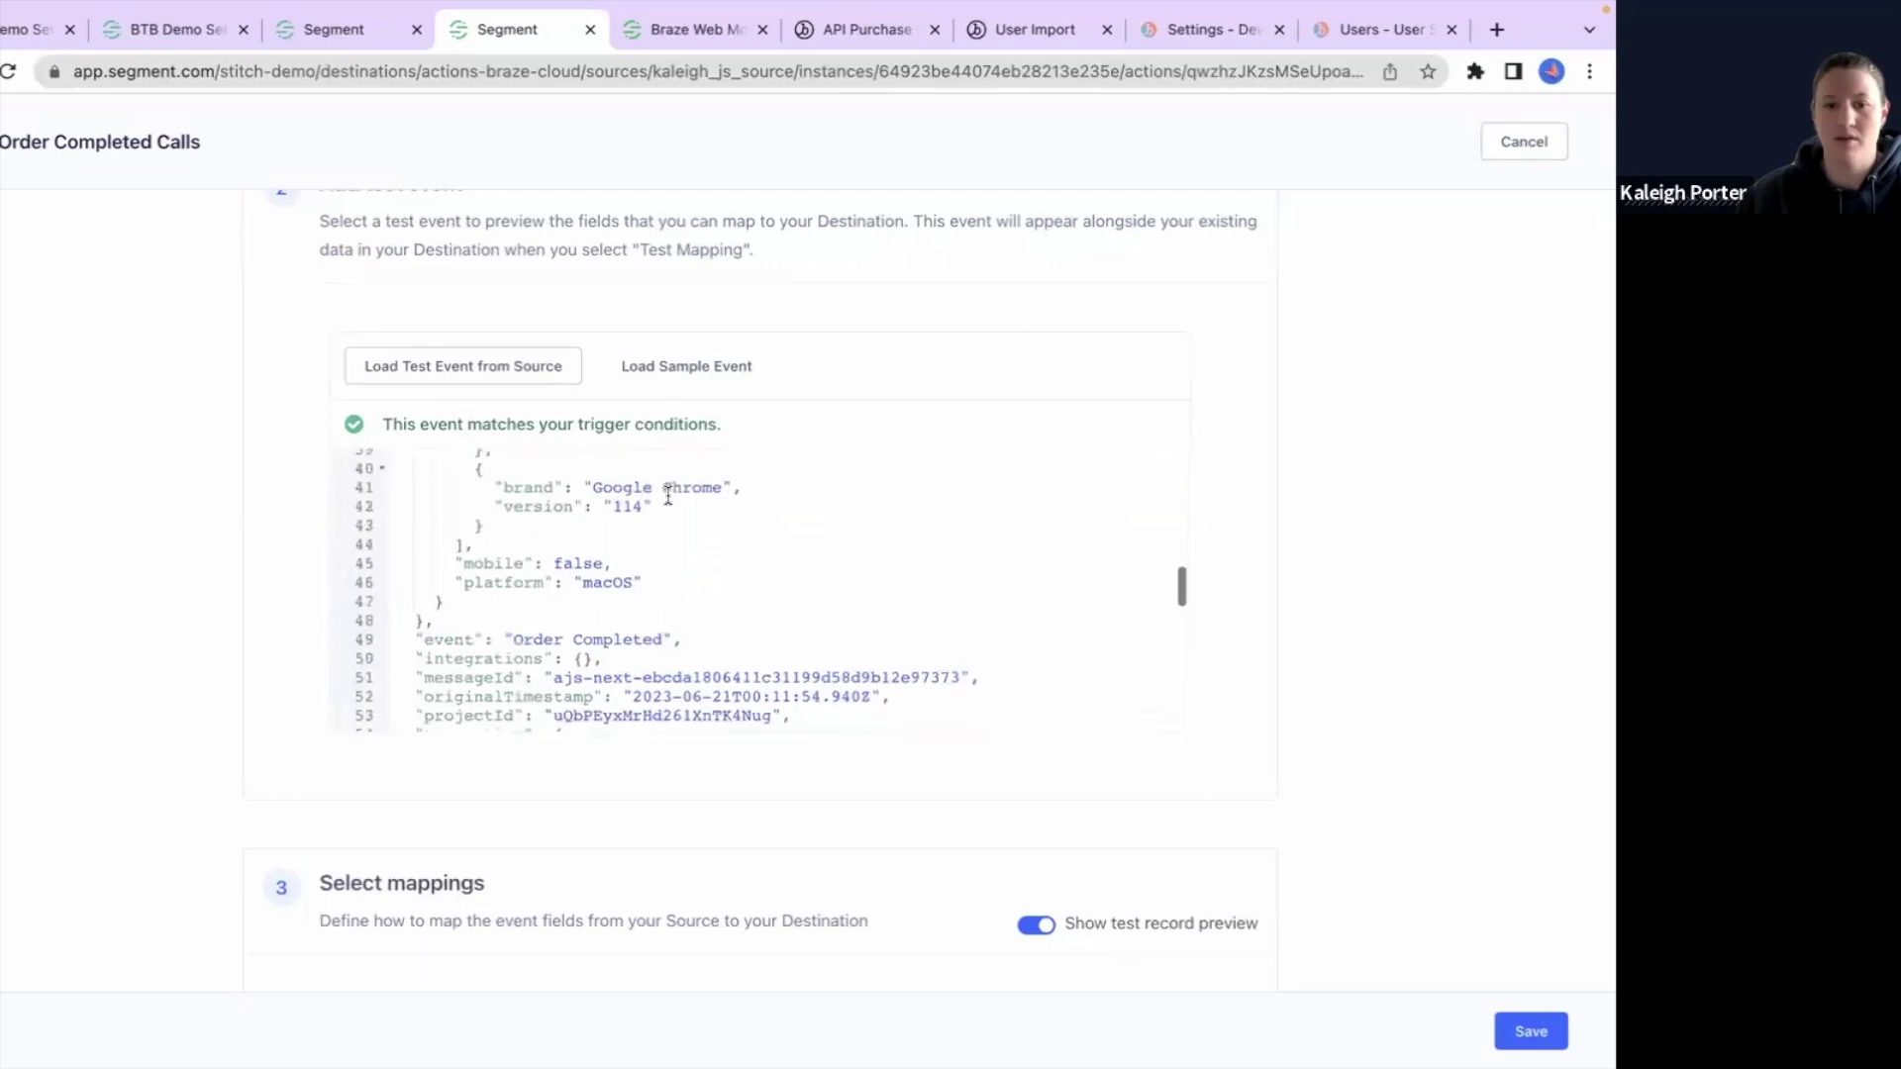
pyautogui.scroll(-3, 668, 494)
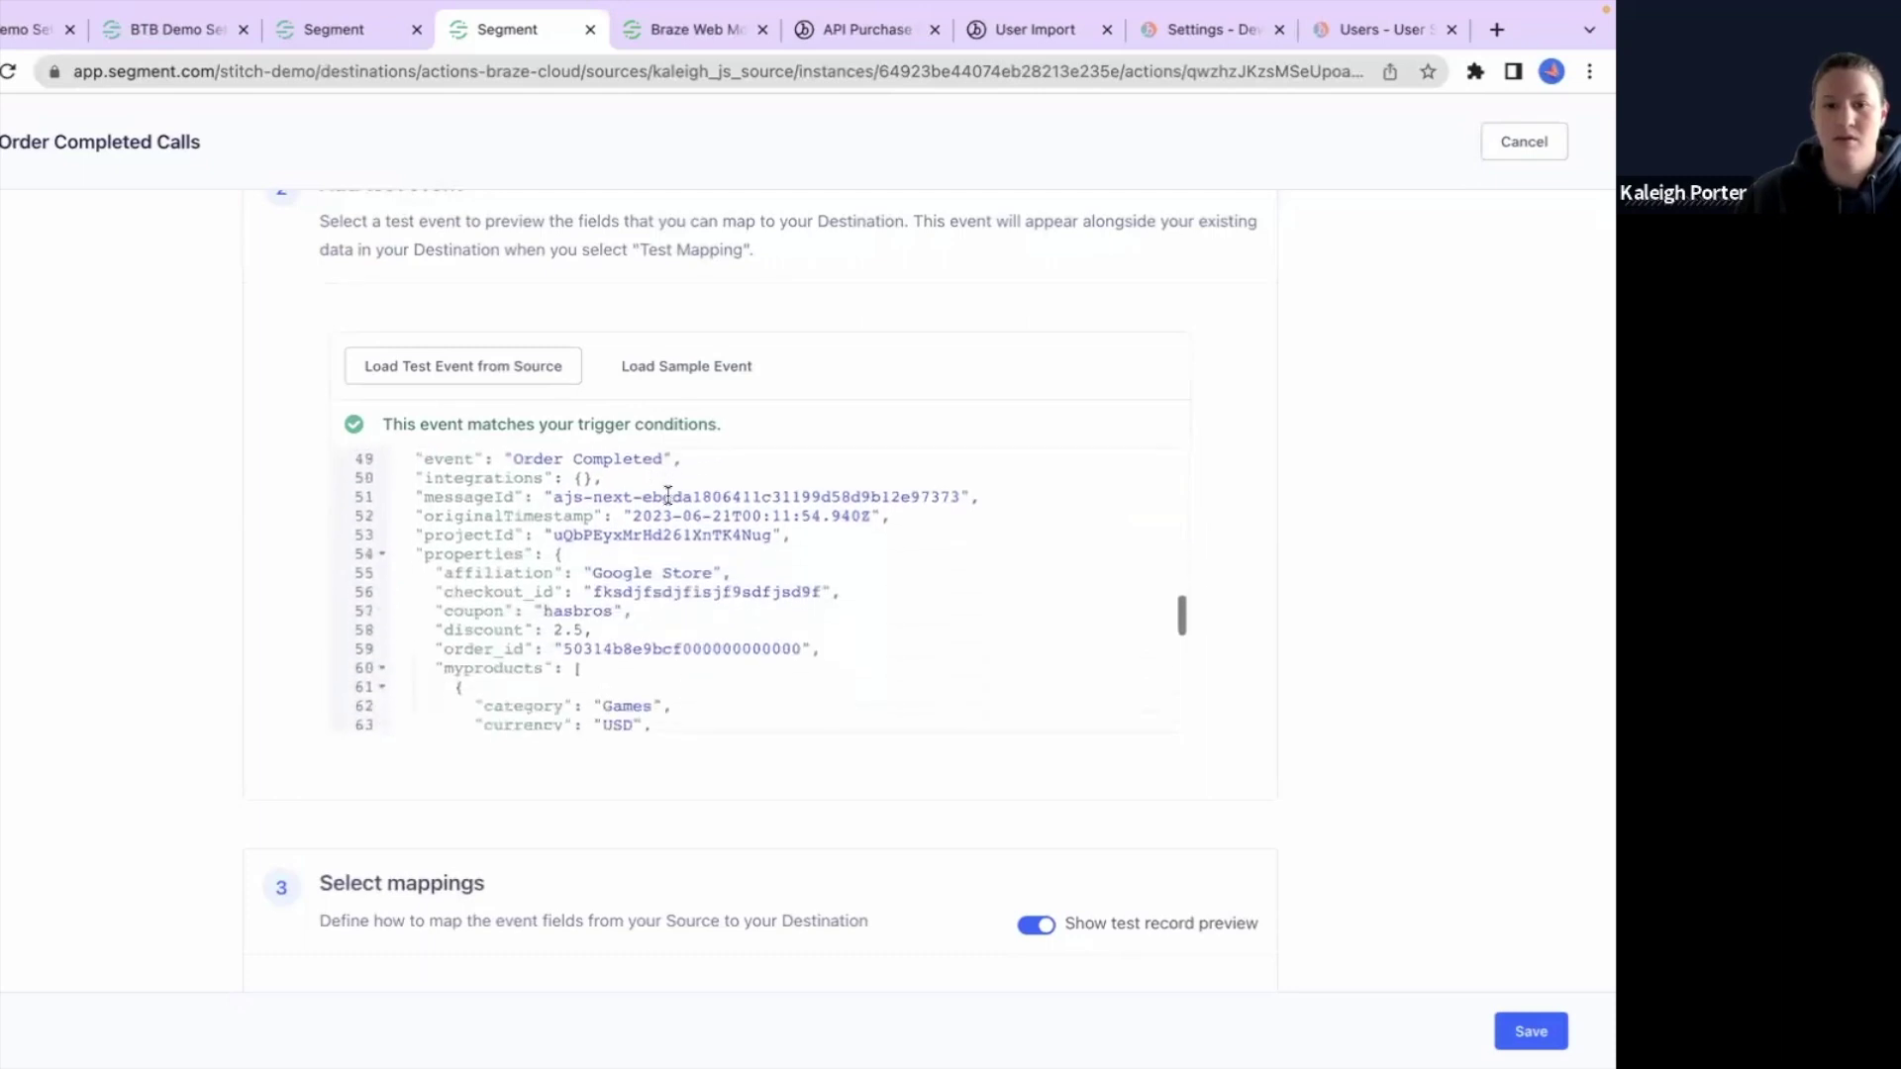
pyautogui.scroll(-3, 510, 539)
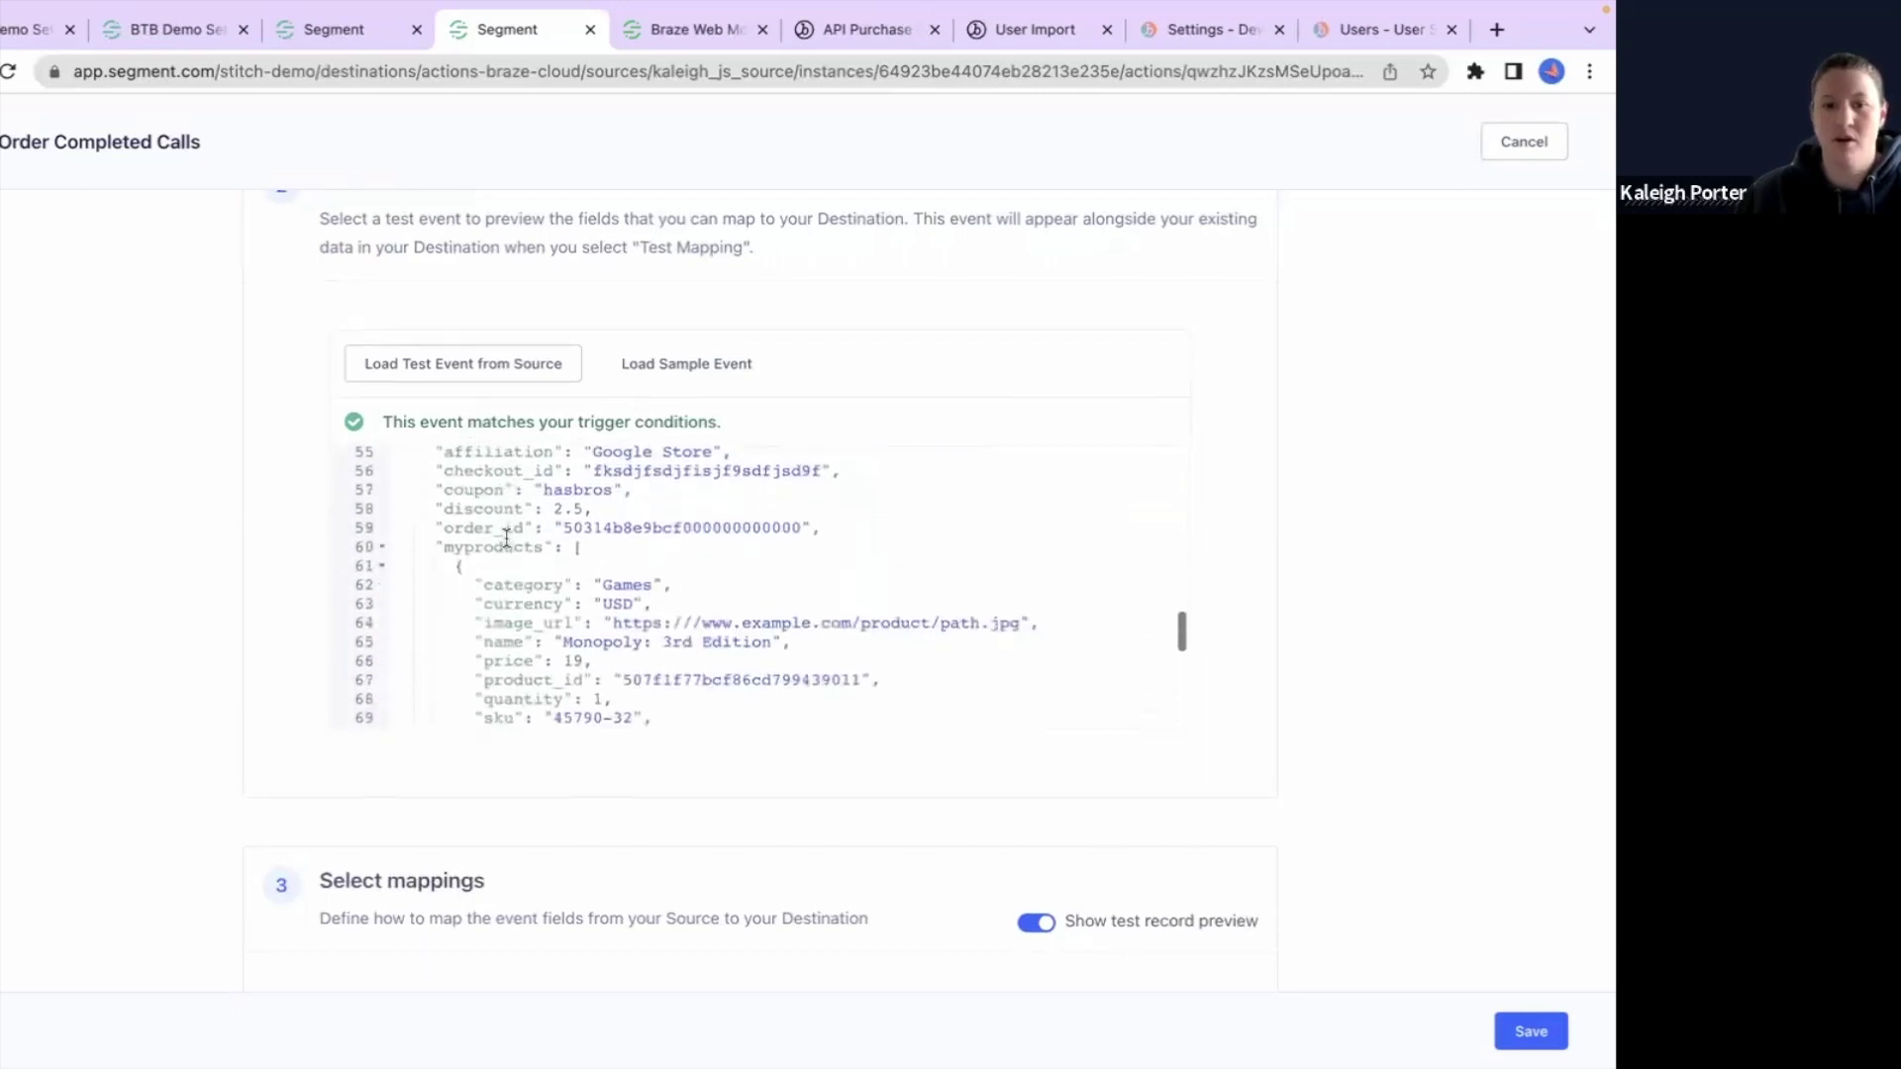
pyautogui.scroll(-8, 505, 537)
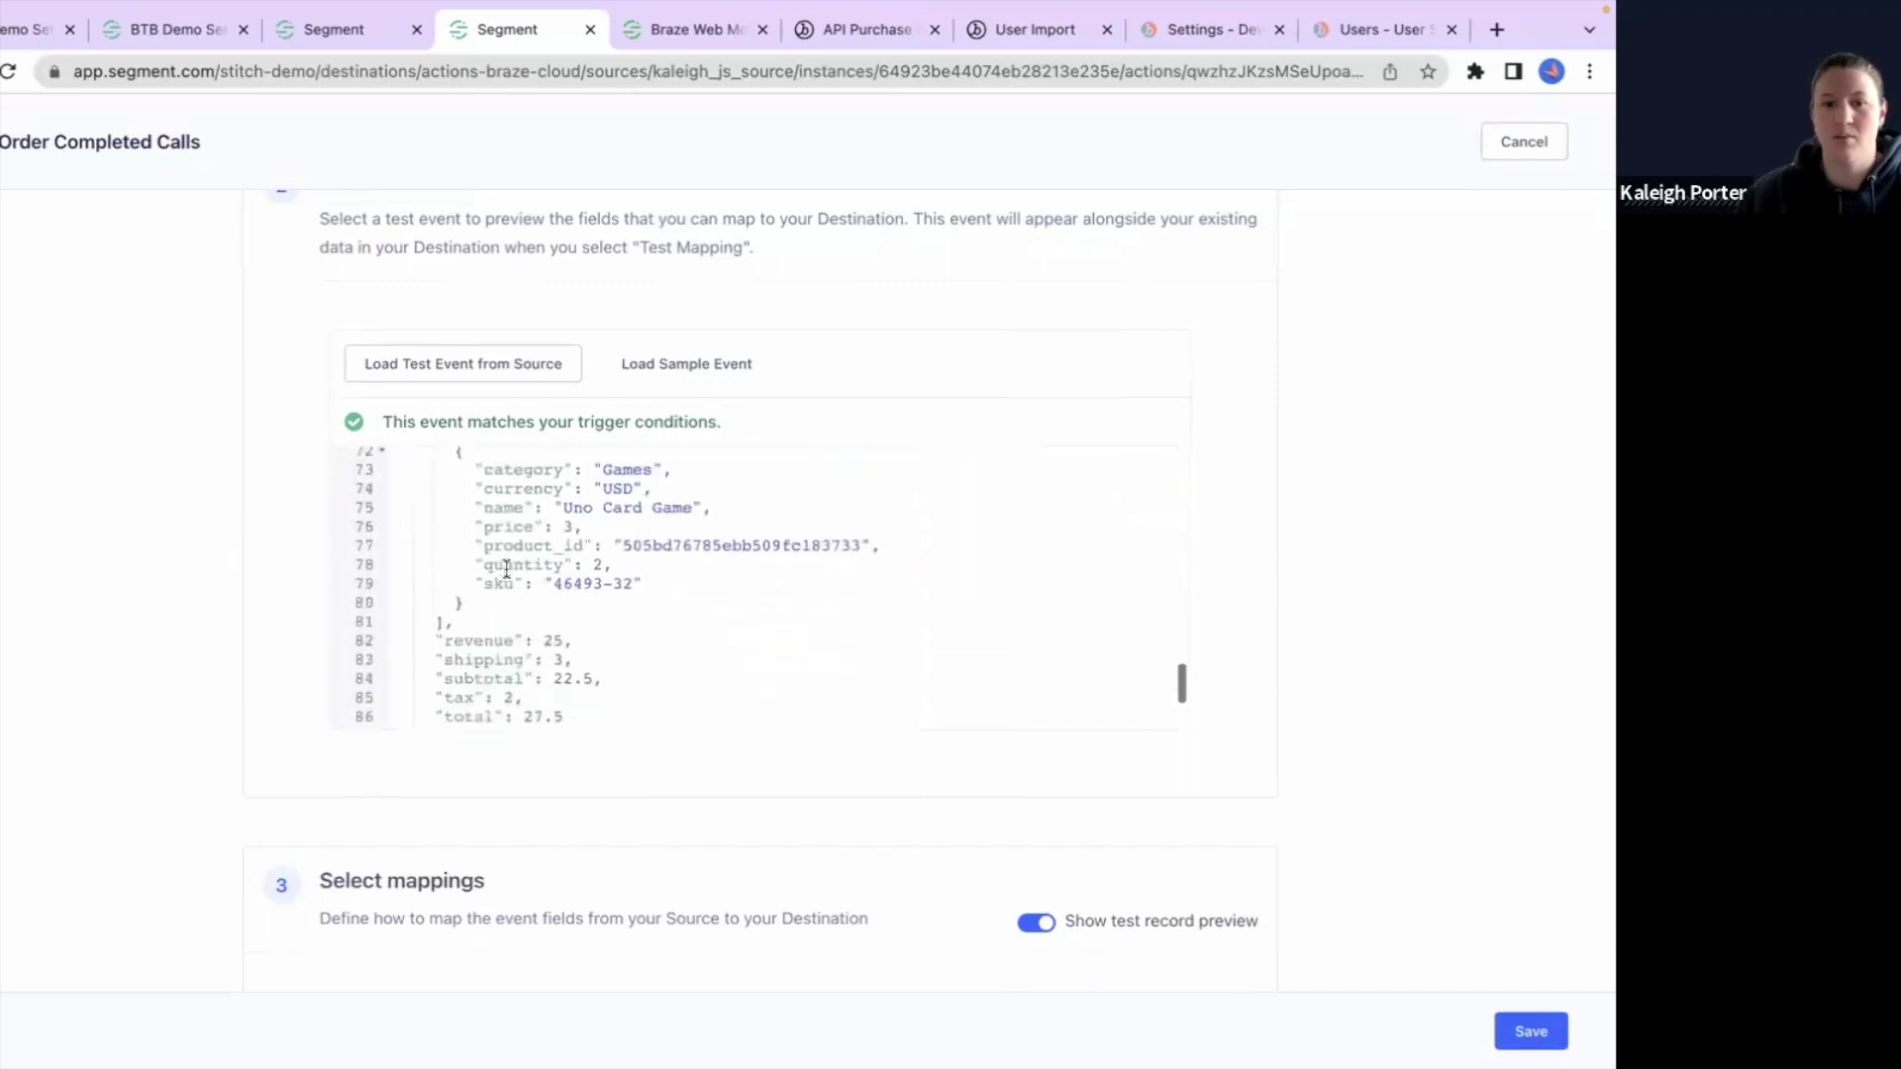
pyautogui.scroll(7, 505, 569)
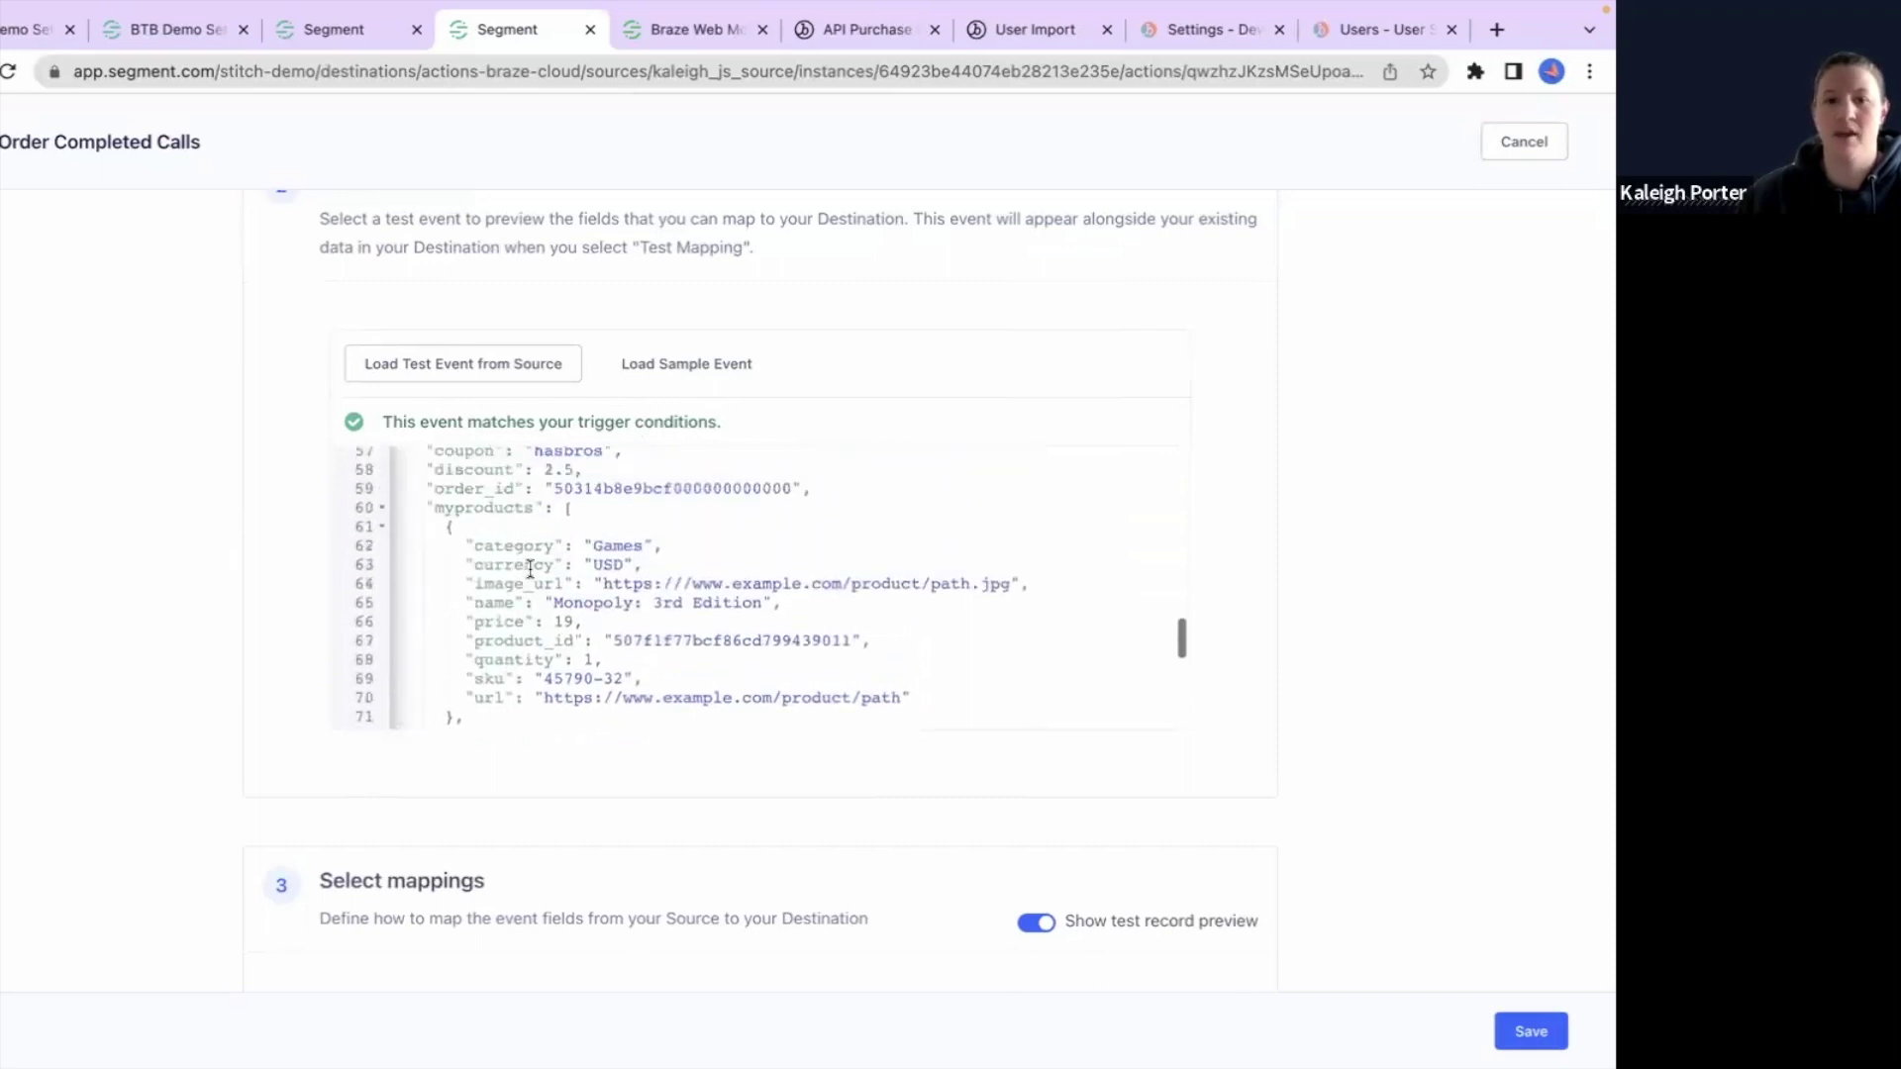
pyautogui.scroll(2, 530, 569)
pyautogui.click(474, 542)
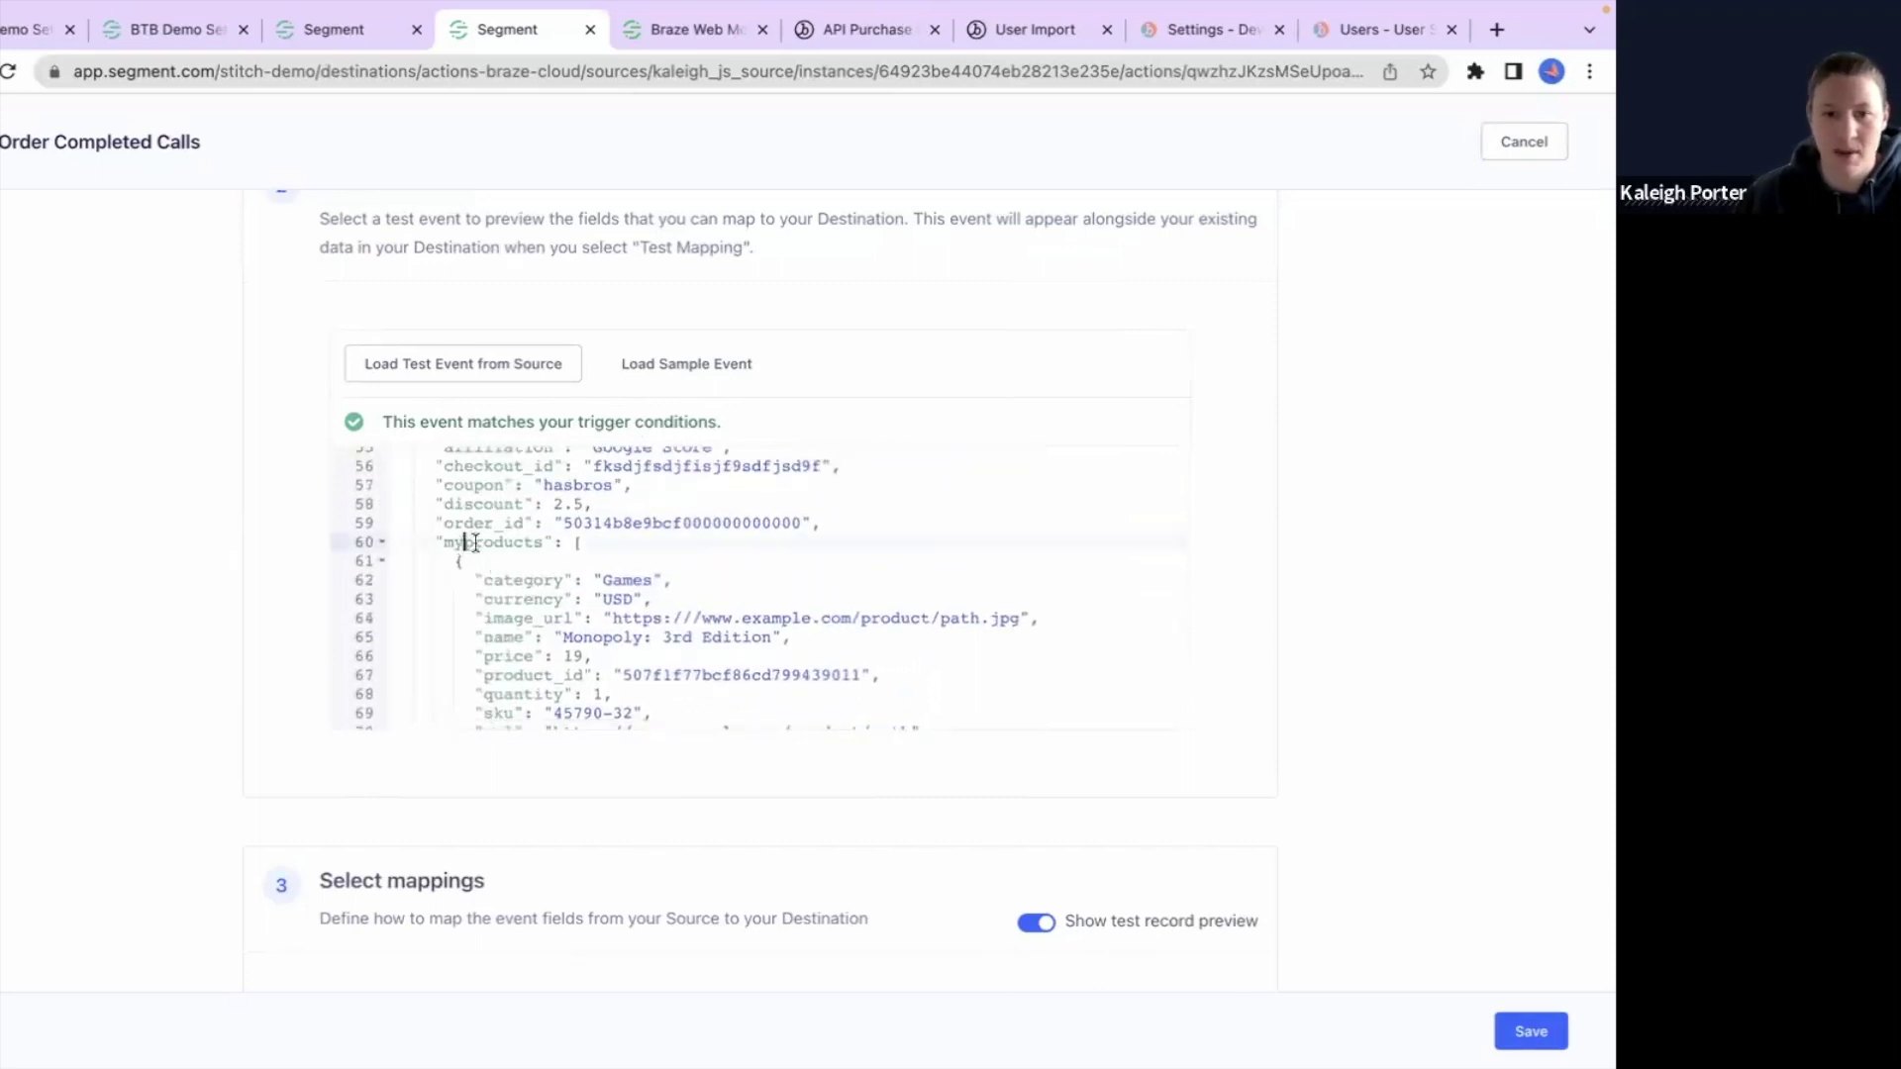
pyautogui.click(463, 542)
pyautogui.press('BackSpace')
pyautogui.press('BackSpace')
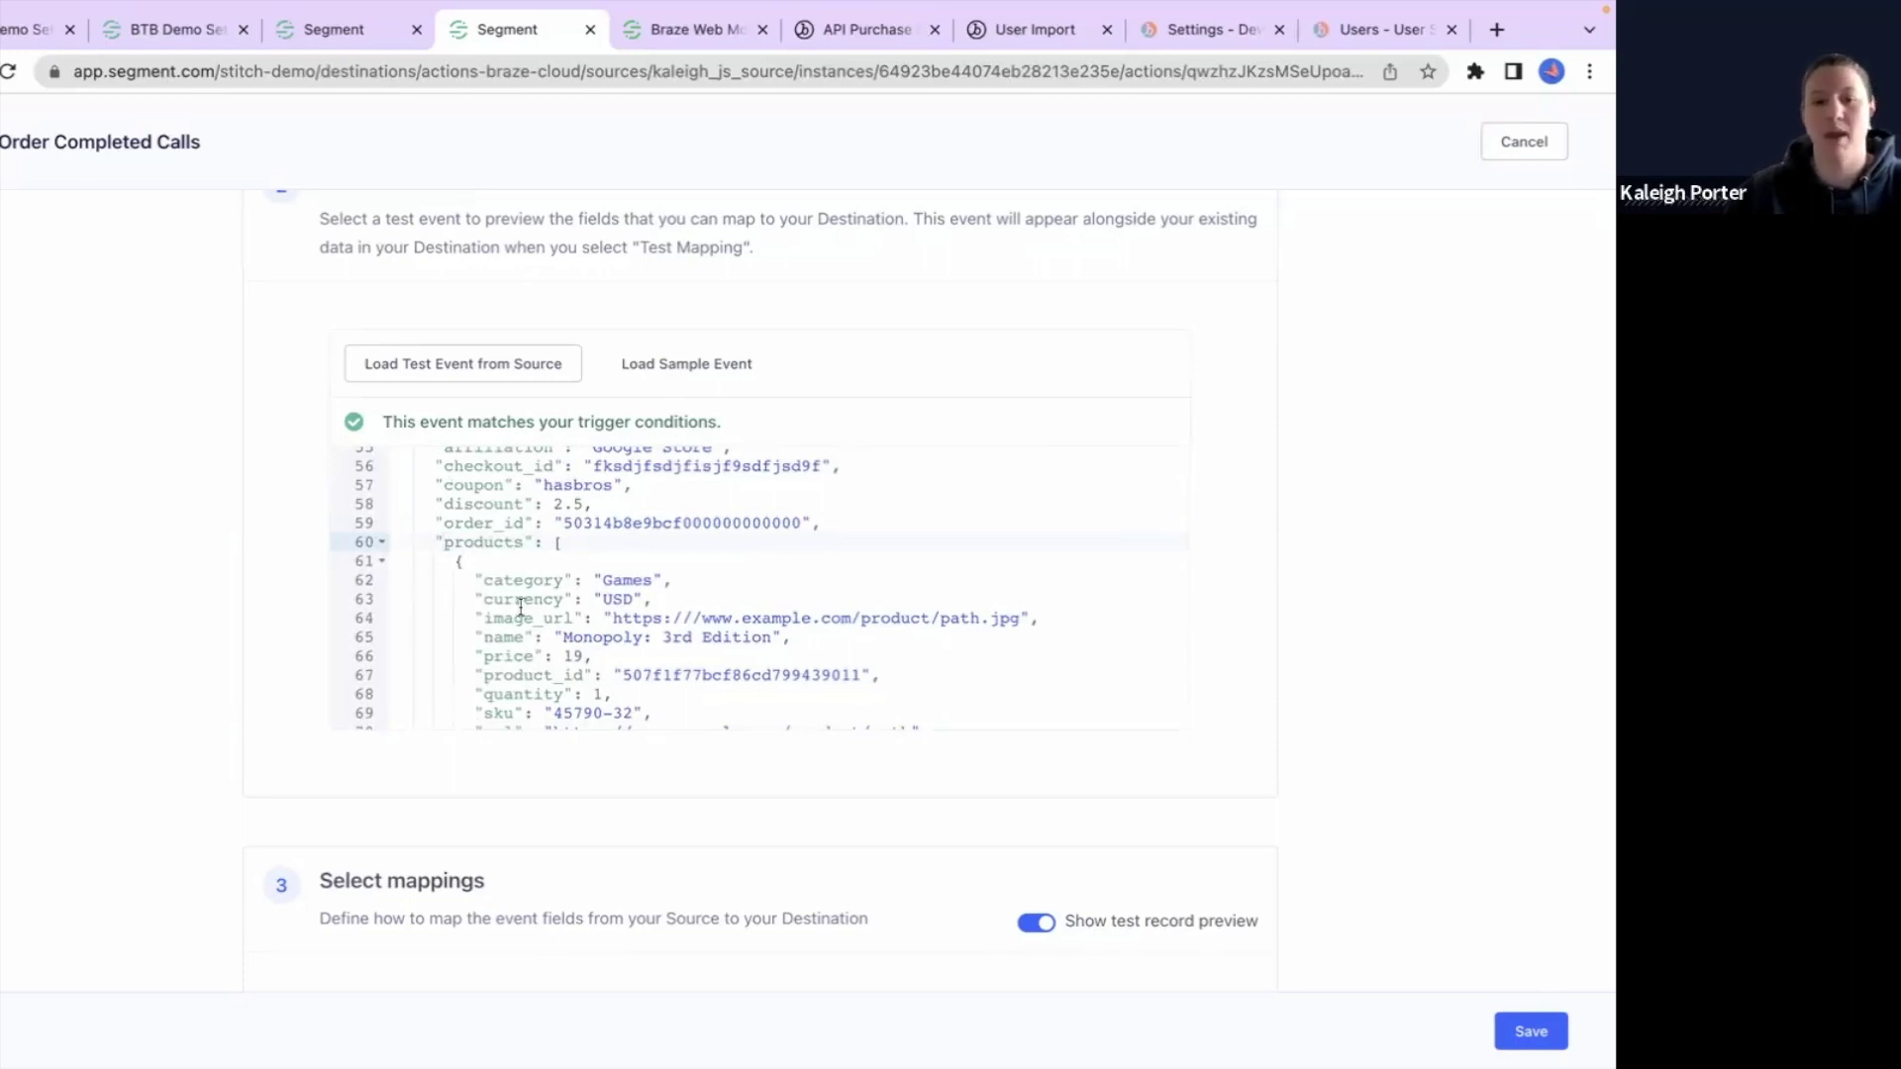
# Step: Check the edited key against the Products field mapping and rerun the Order Completed Calls mapping test
pyautogui.scroll(-6, 594, 763)
pyautogui.scroll(-1, 639, 752)
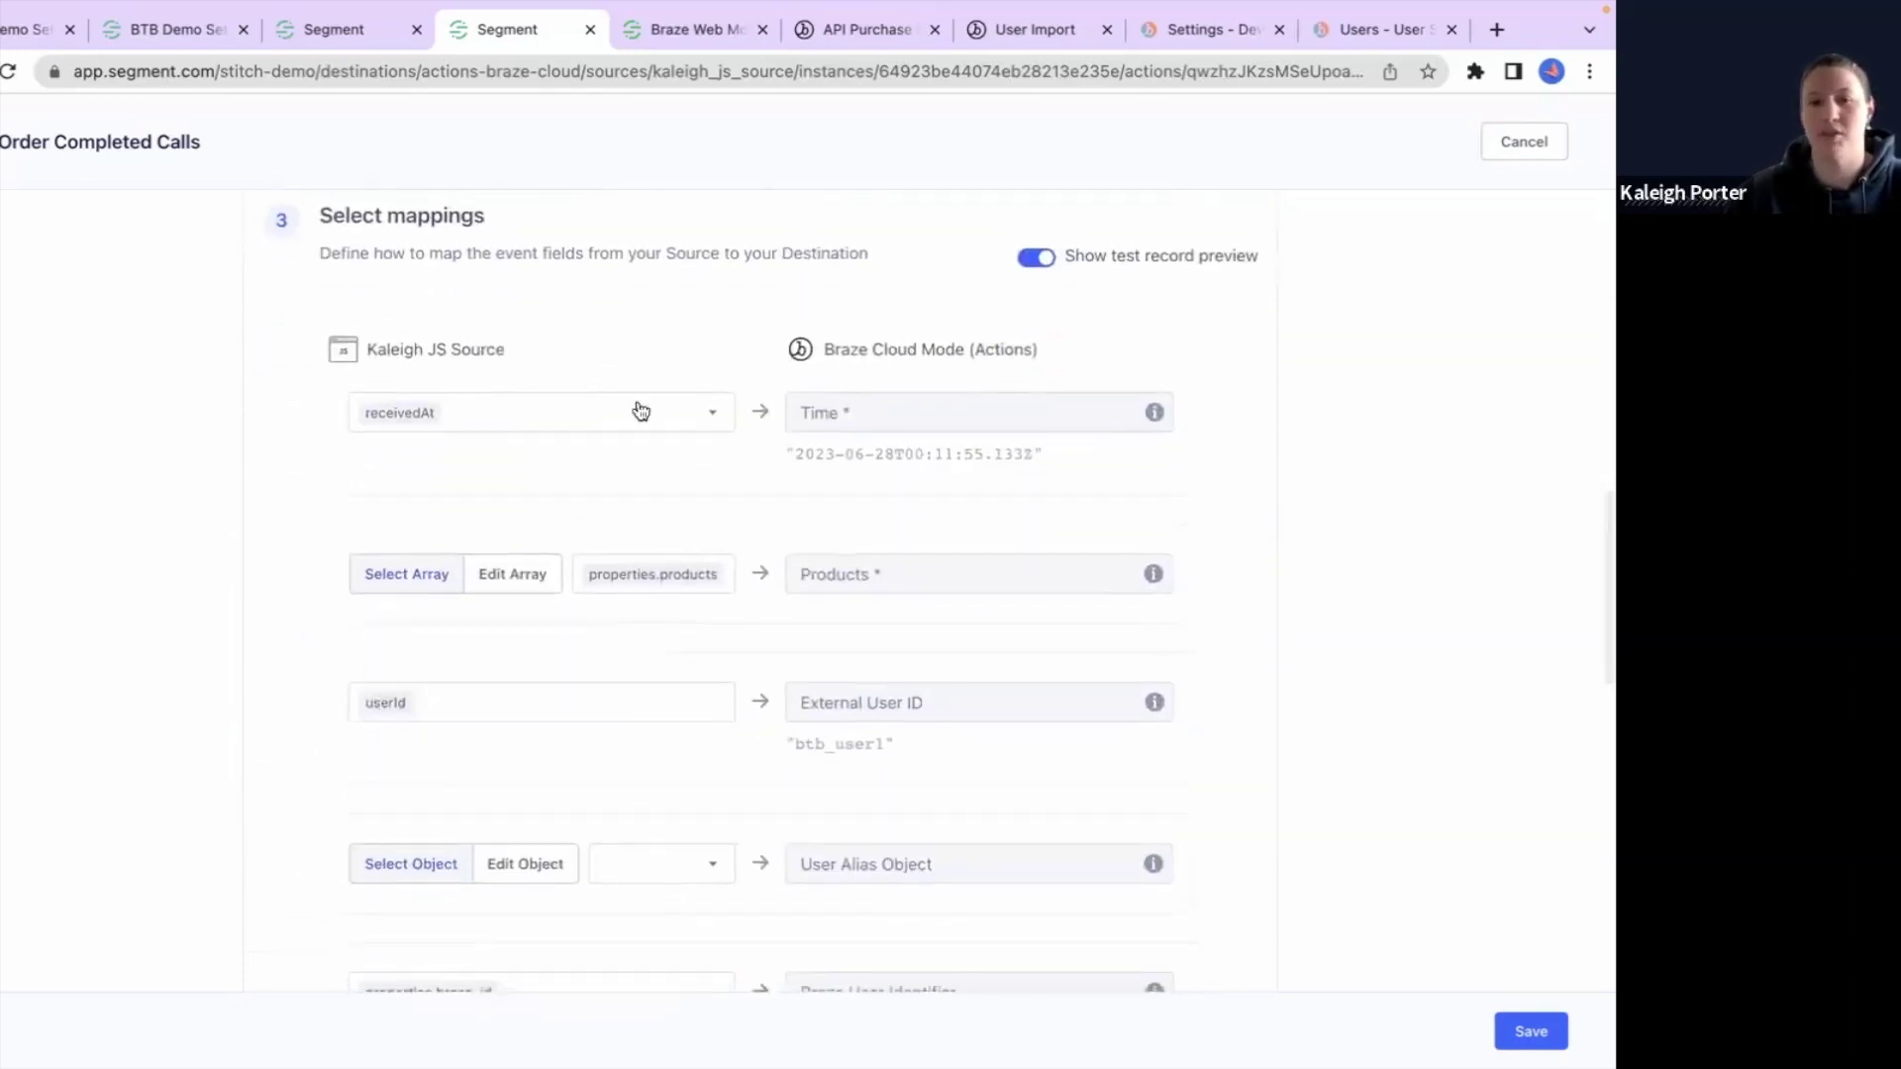
pyautogui.scroll(5, 622, 466)
pyautogui.scroll(2, 622, 486)
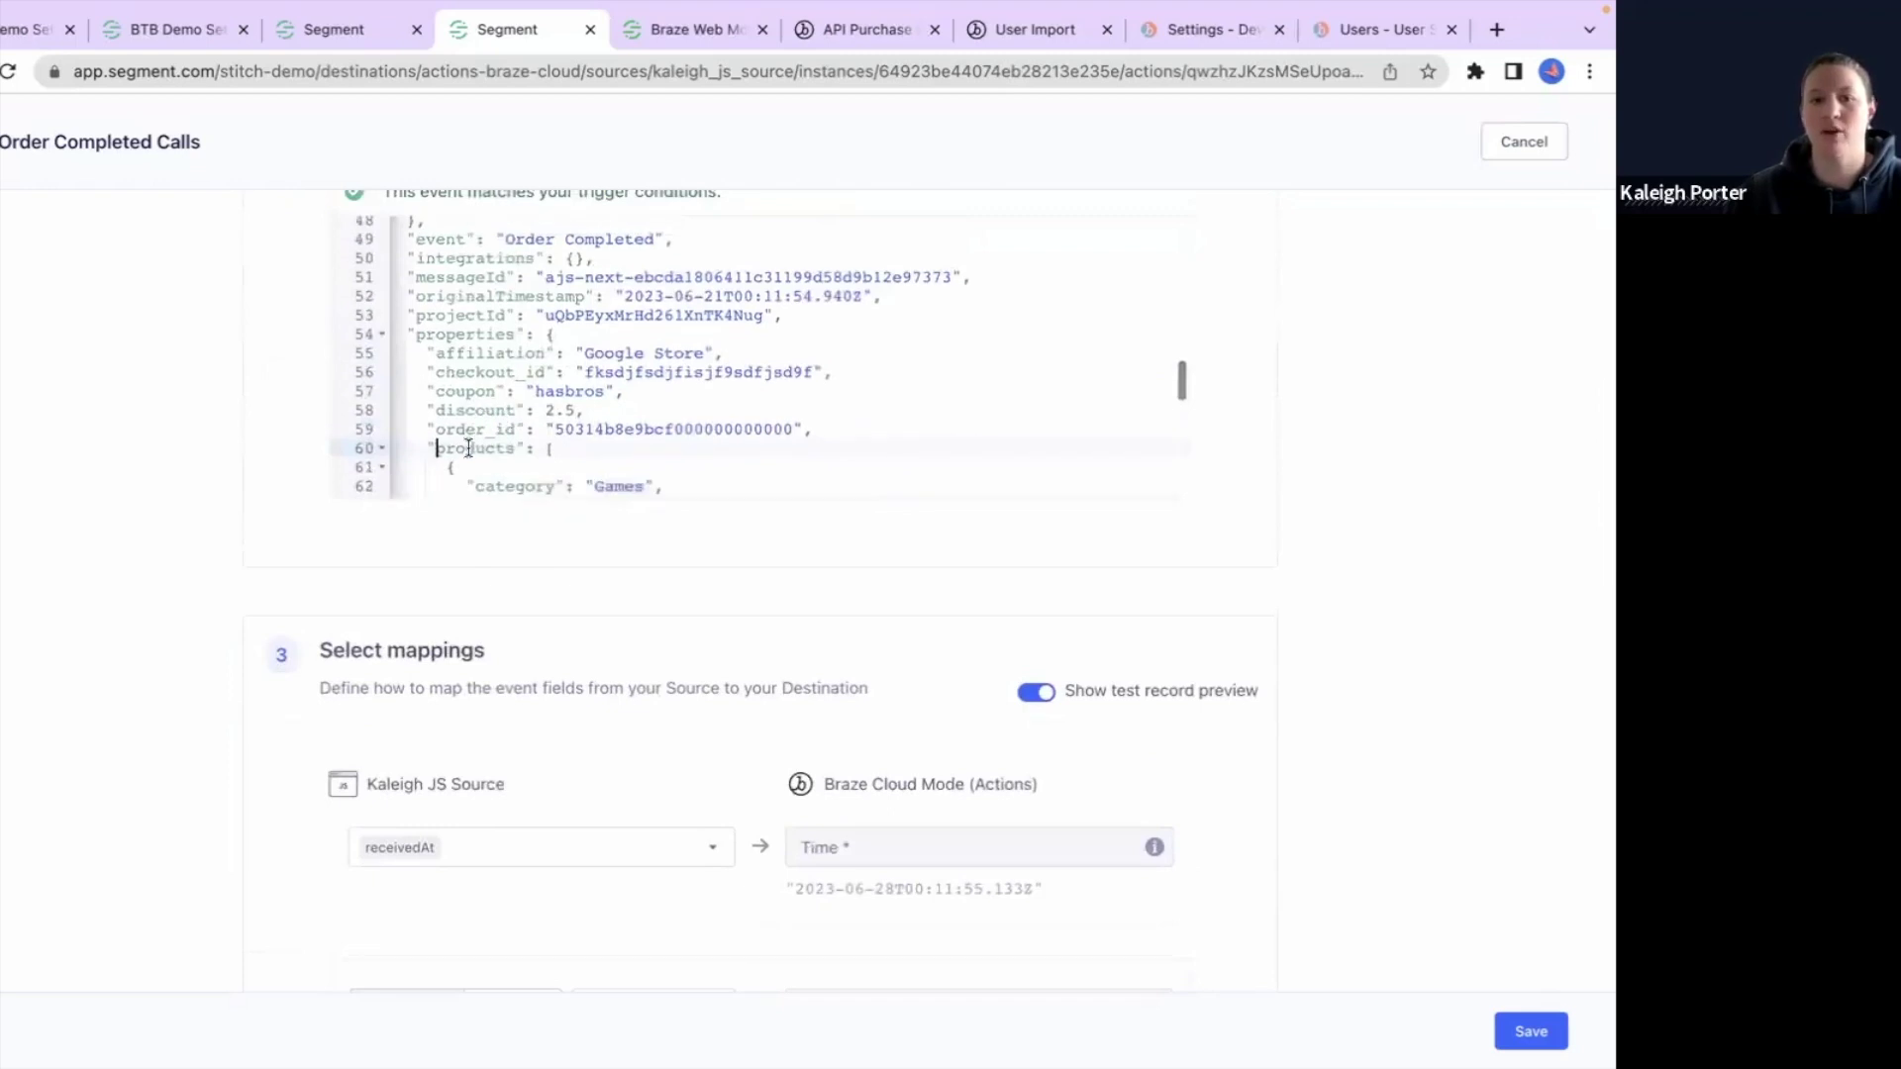
pyautogui.scroll(-6, 594, 416)
pyautogui.scroll(-15, 271, 526)
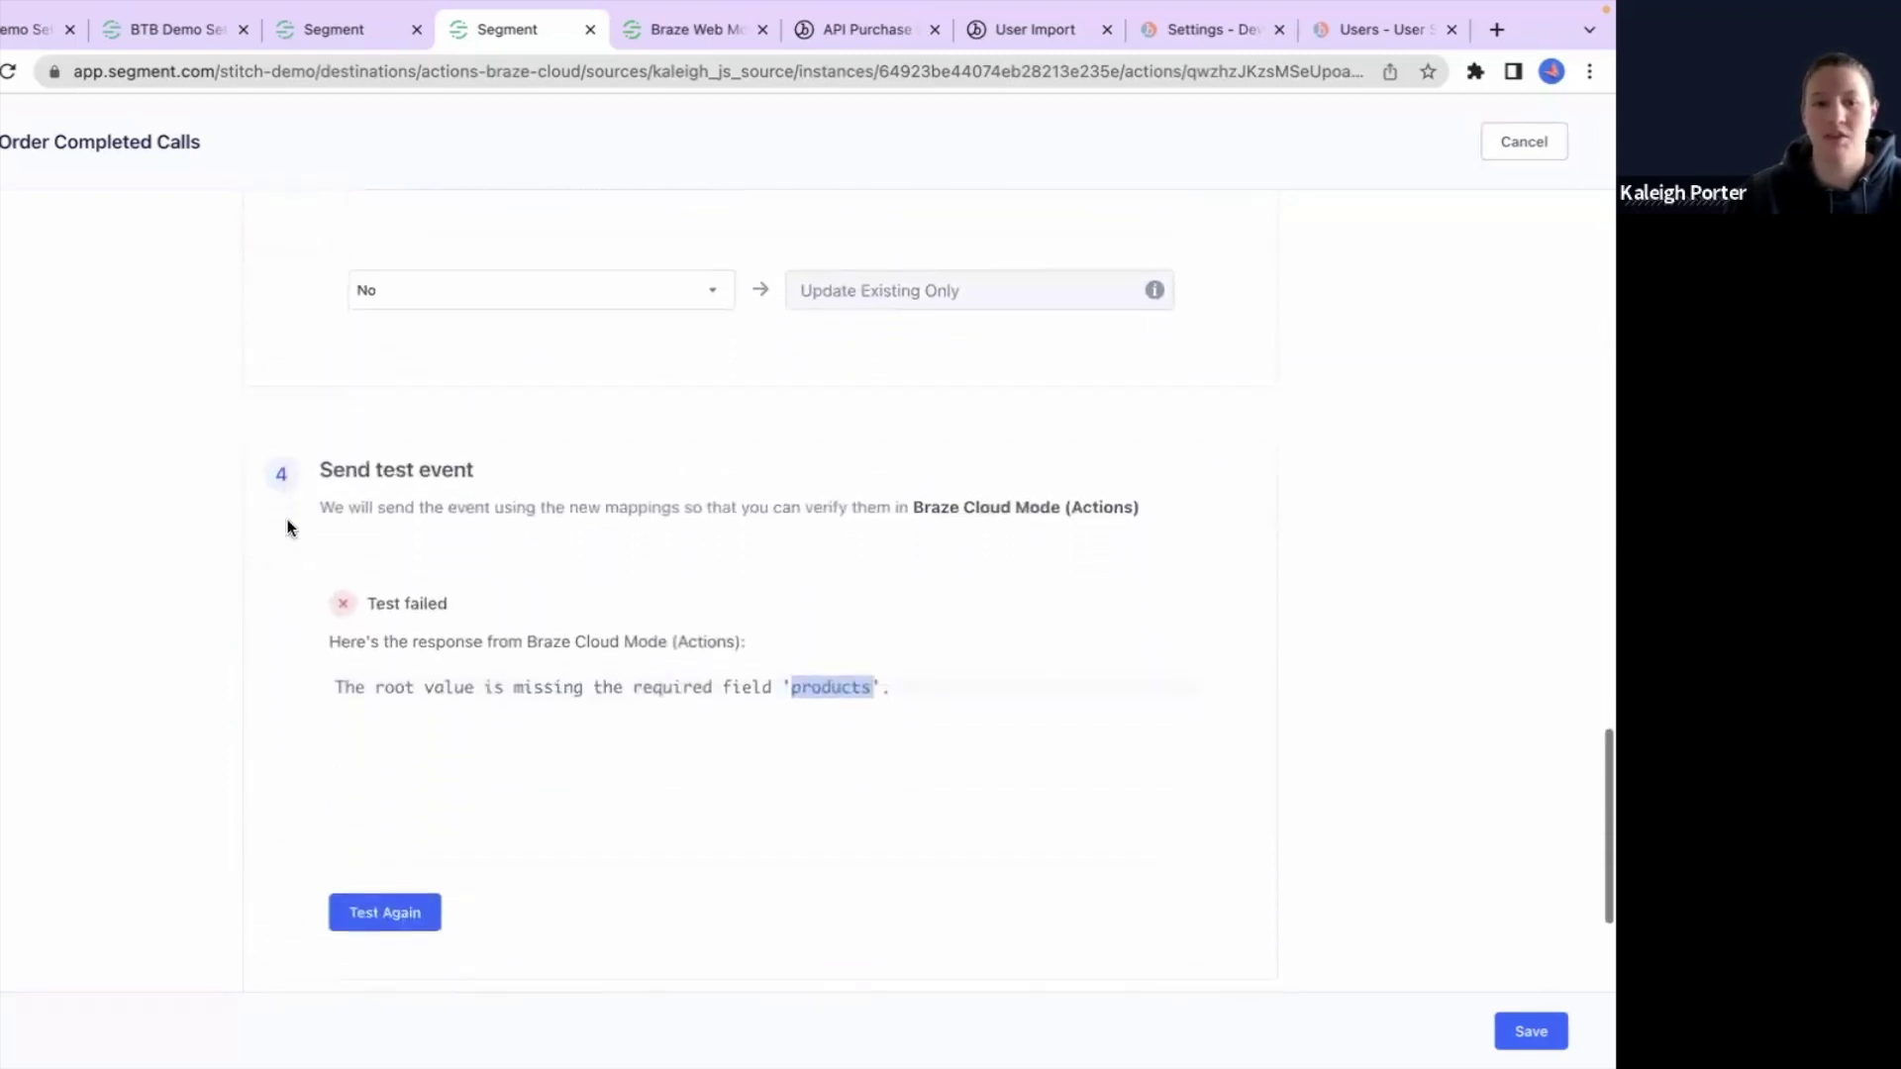
pyautogui.click(393, 875)
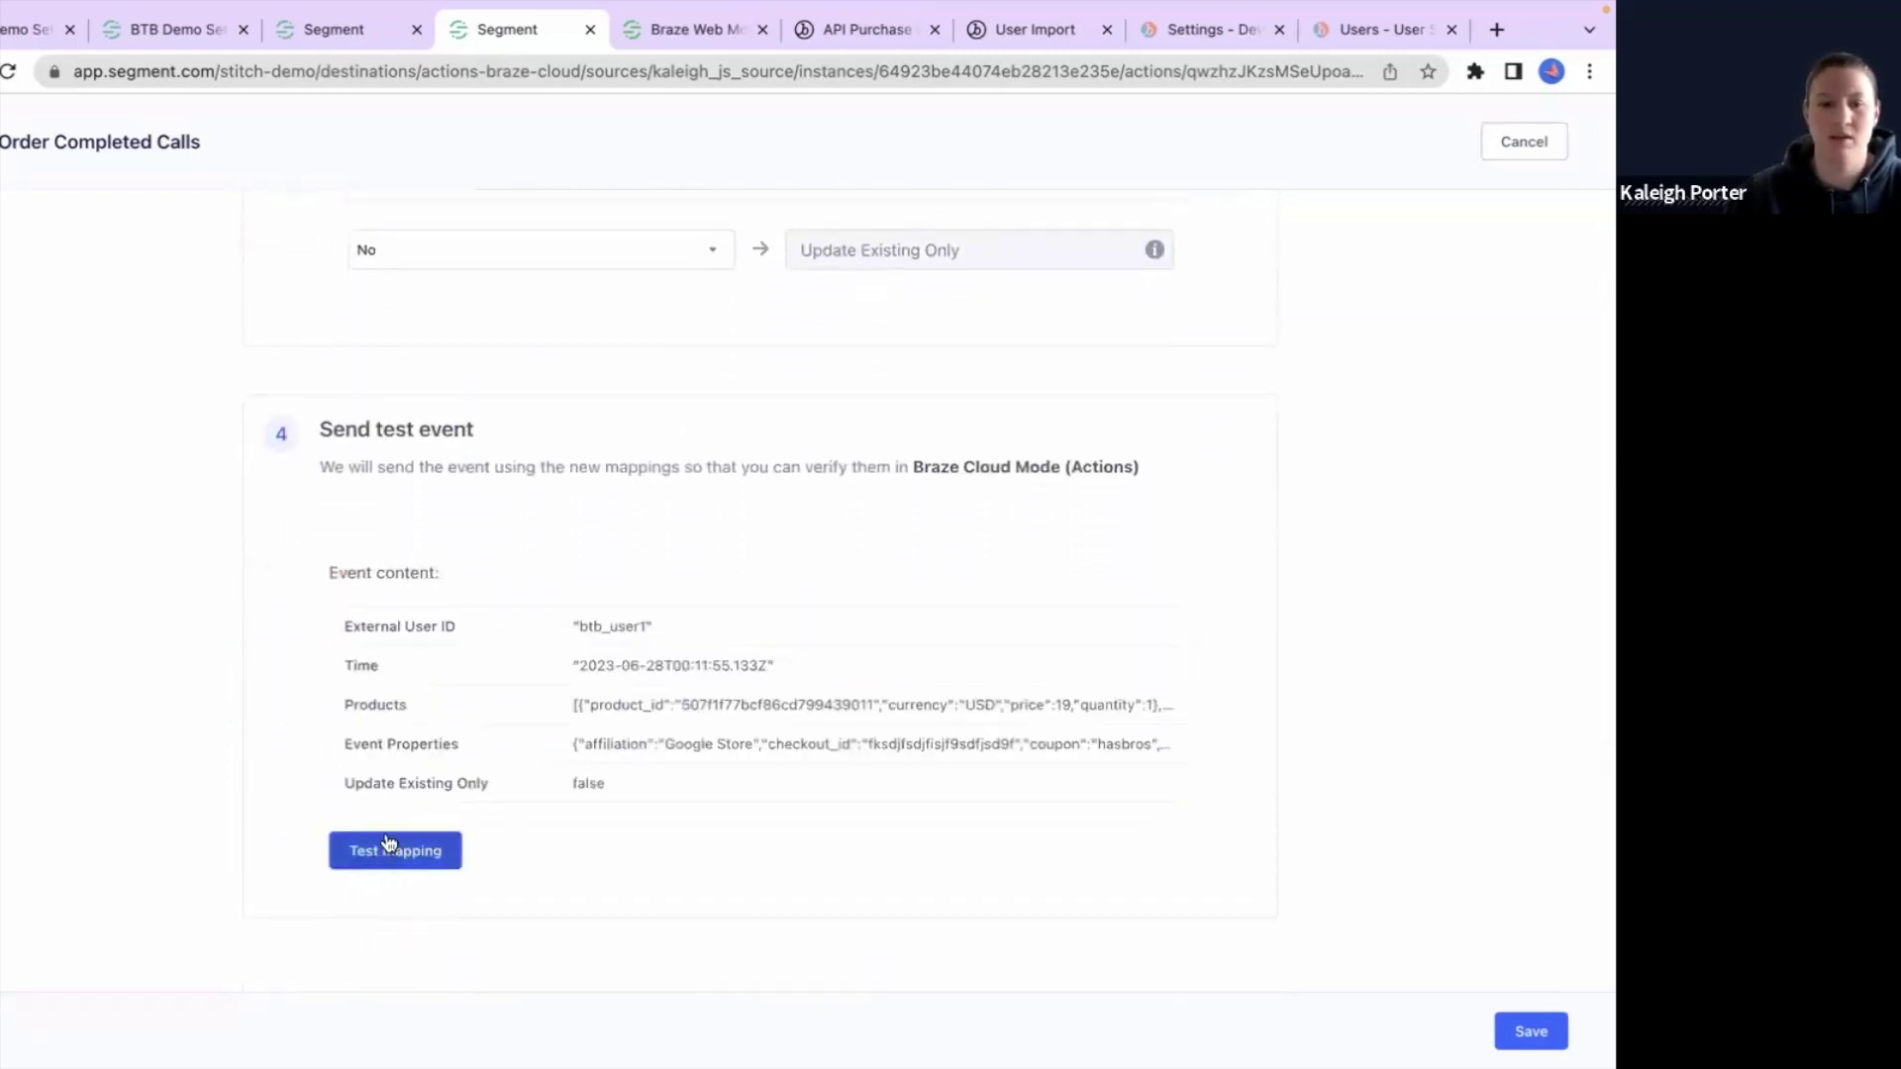
pyautogui.click(396, 851)
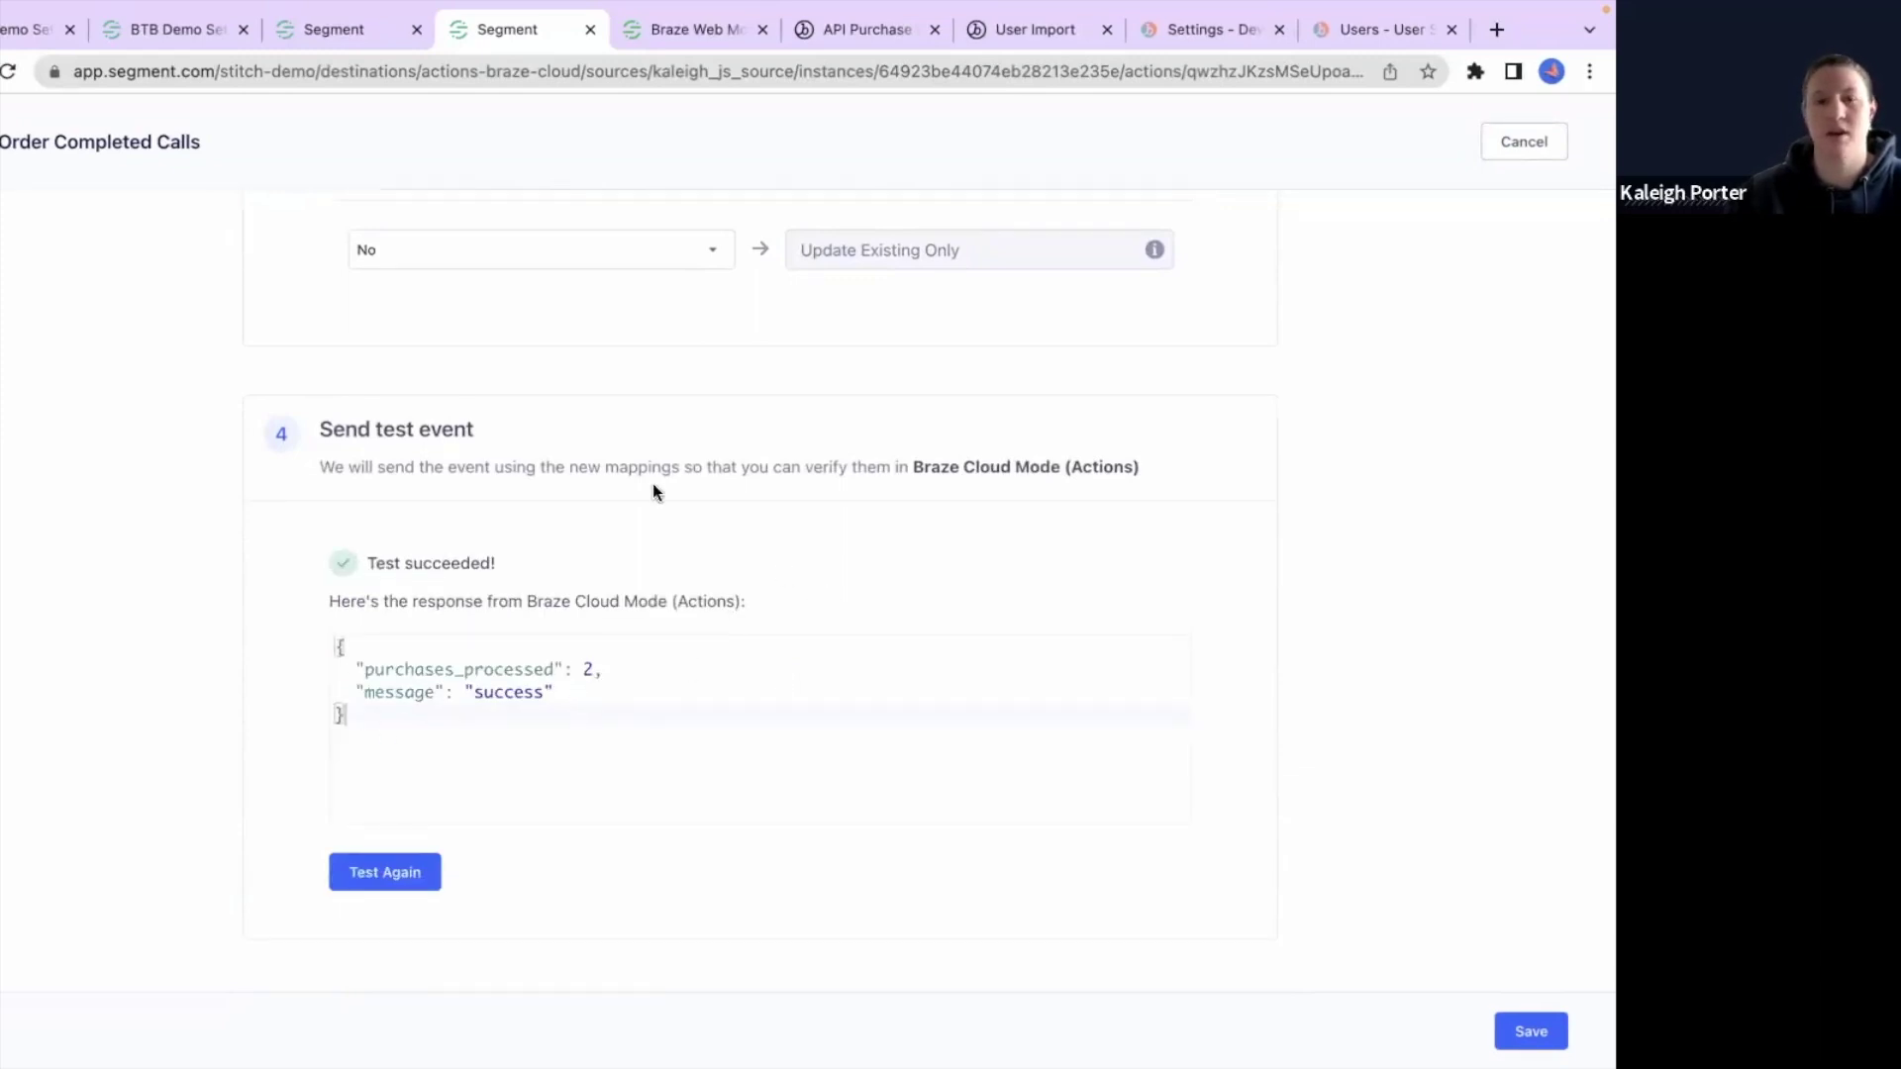
# Step: Switch to the btb_user1 profile in Braze, reload it, and examine the Purchases section
pyautogui.click(1348, 28)
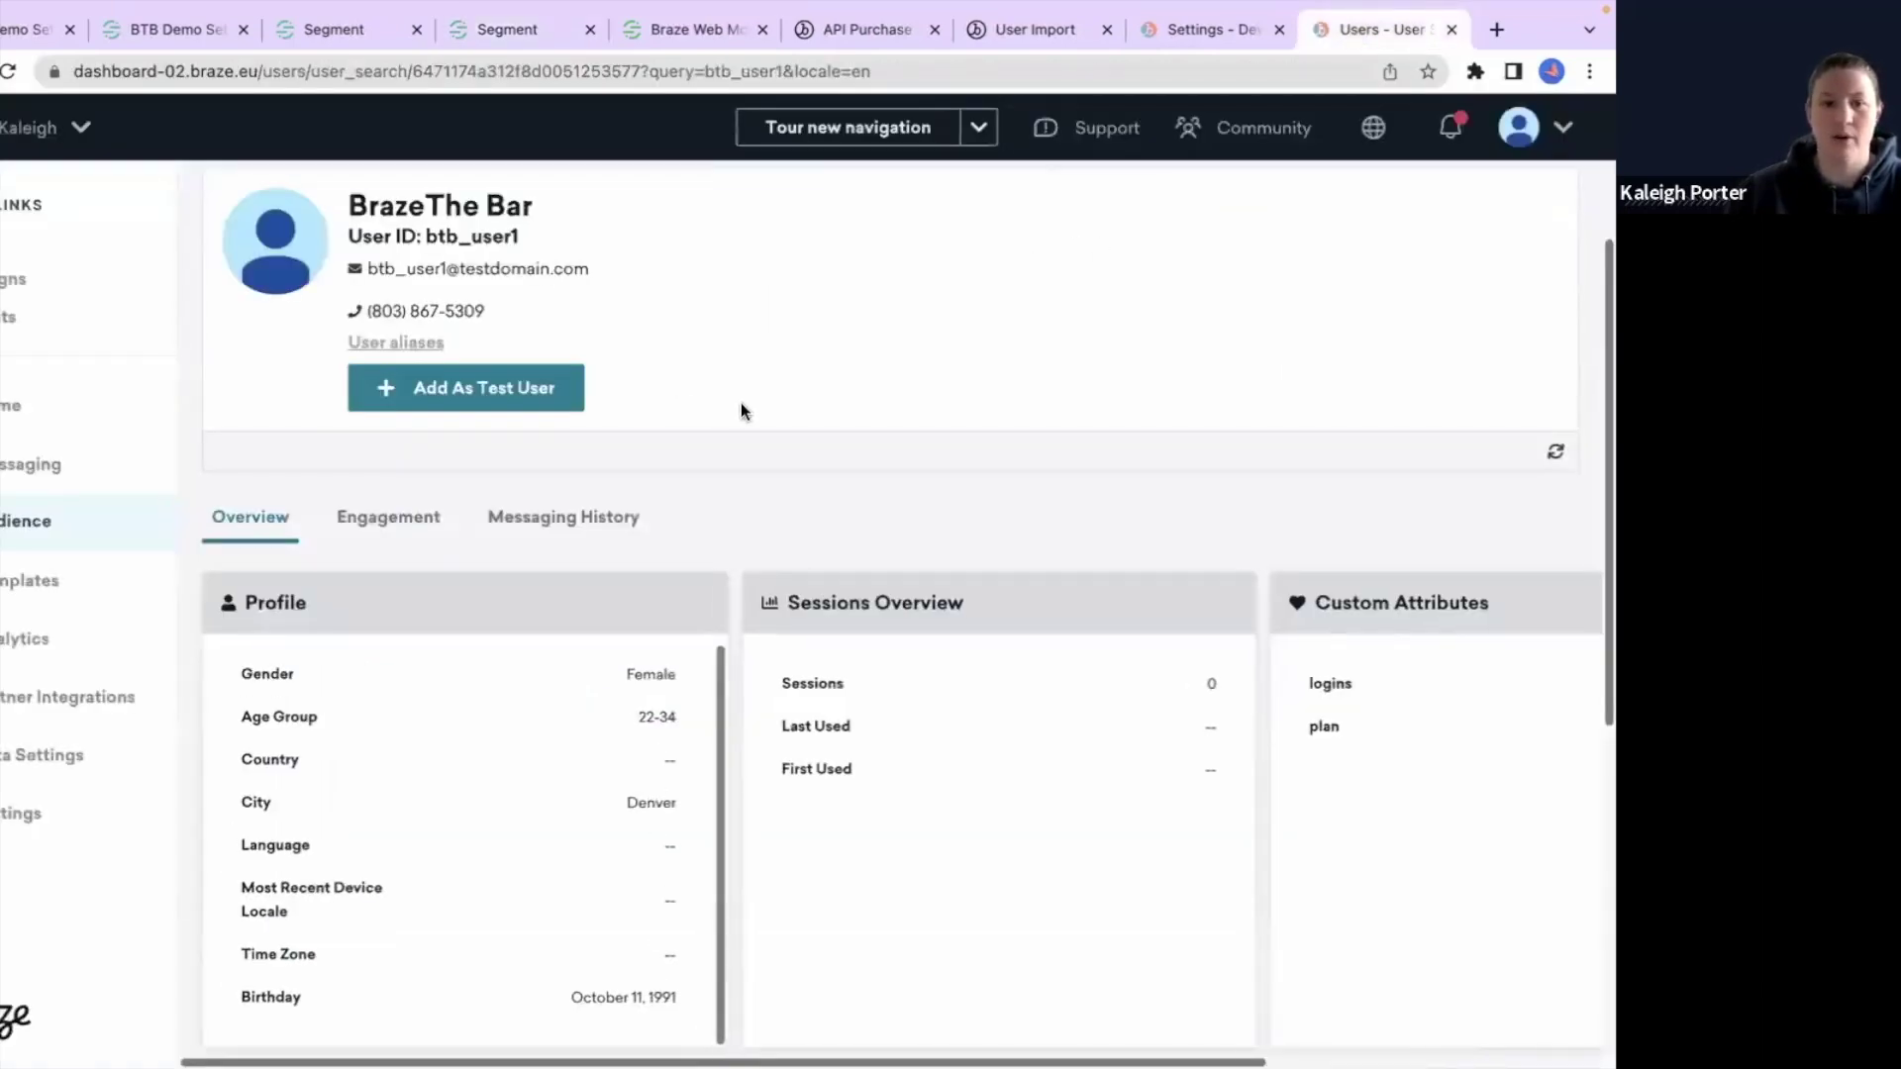
pyautogui.scroll(2, 733, 310)
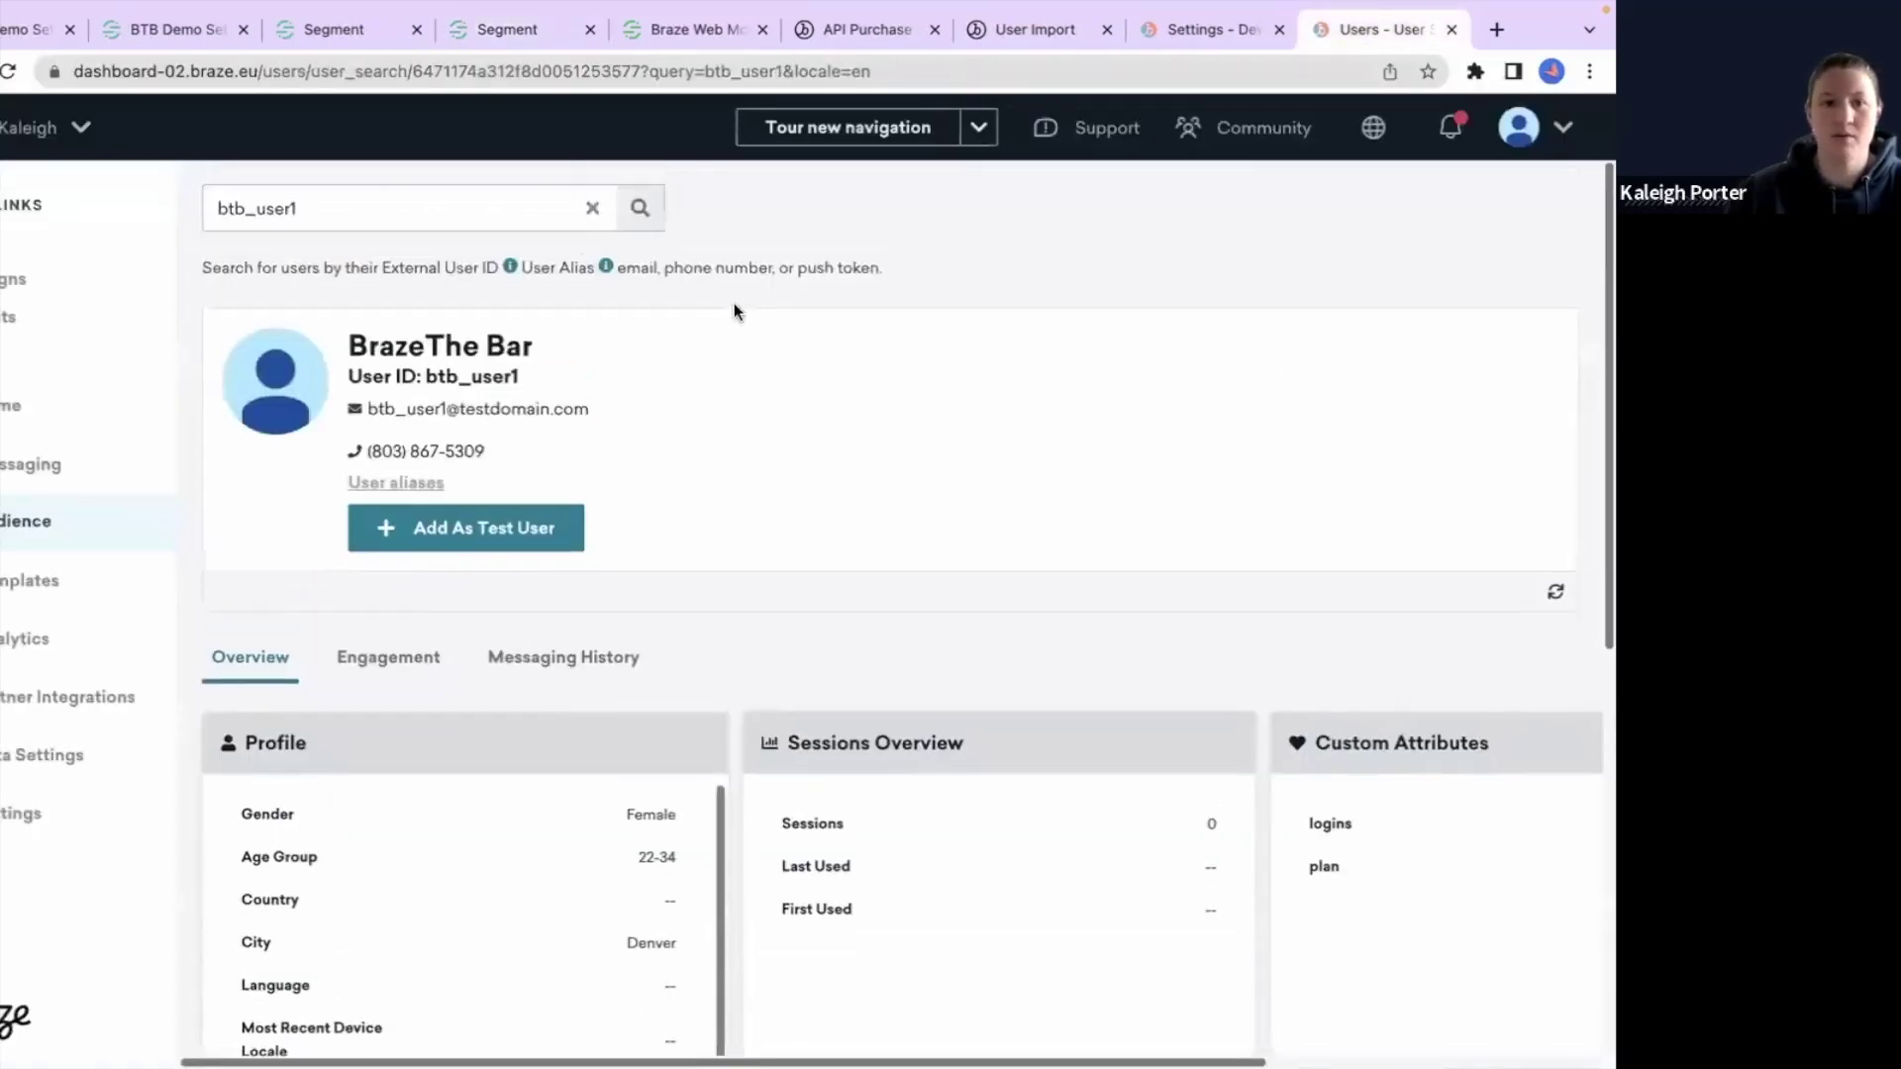
pyautogui.click(8, 71)
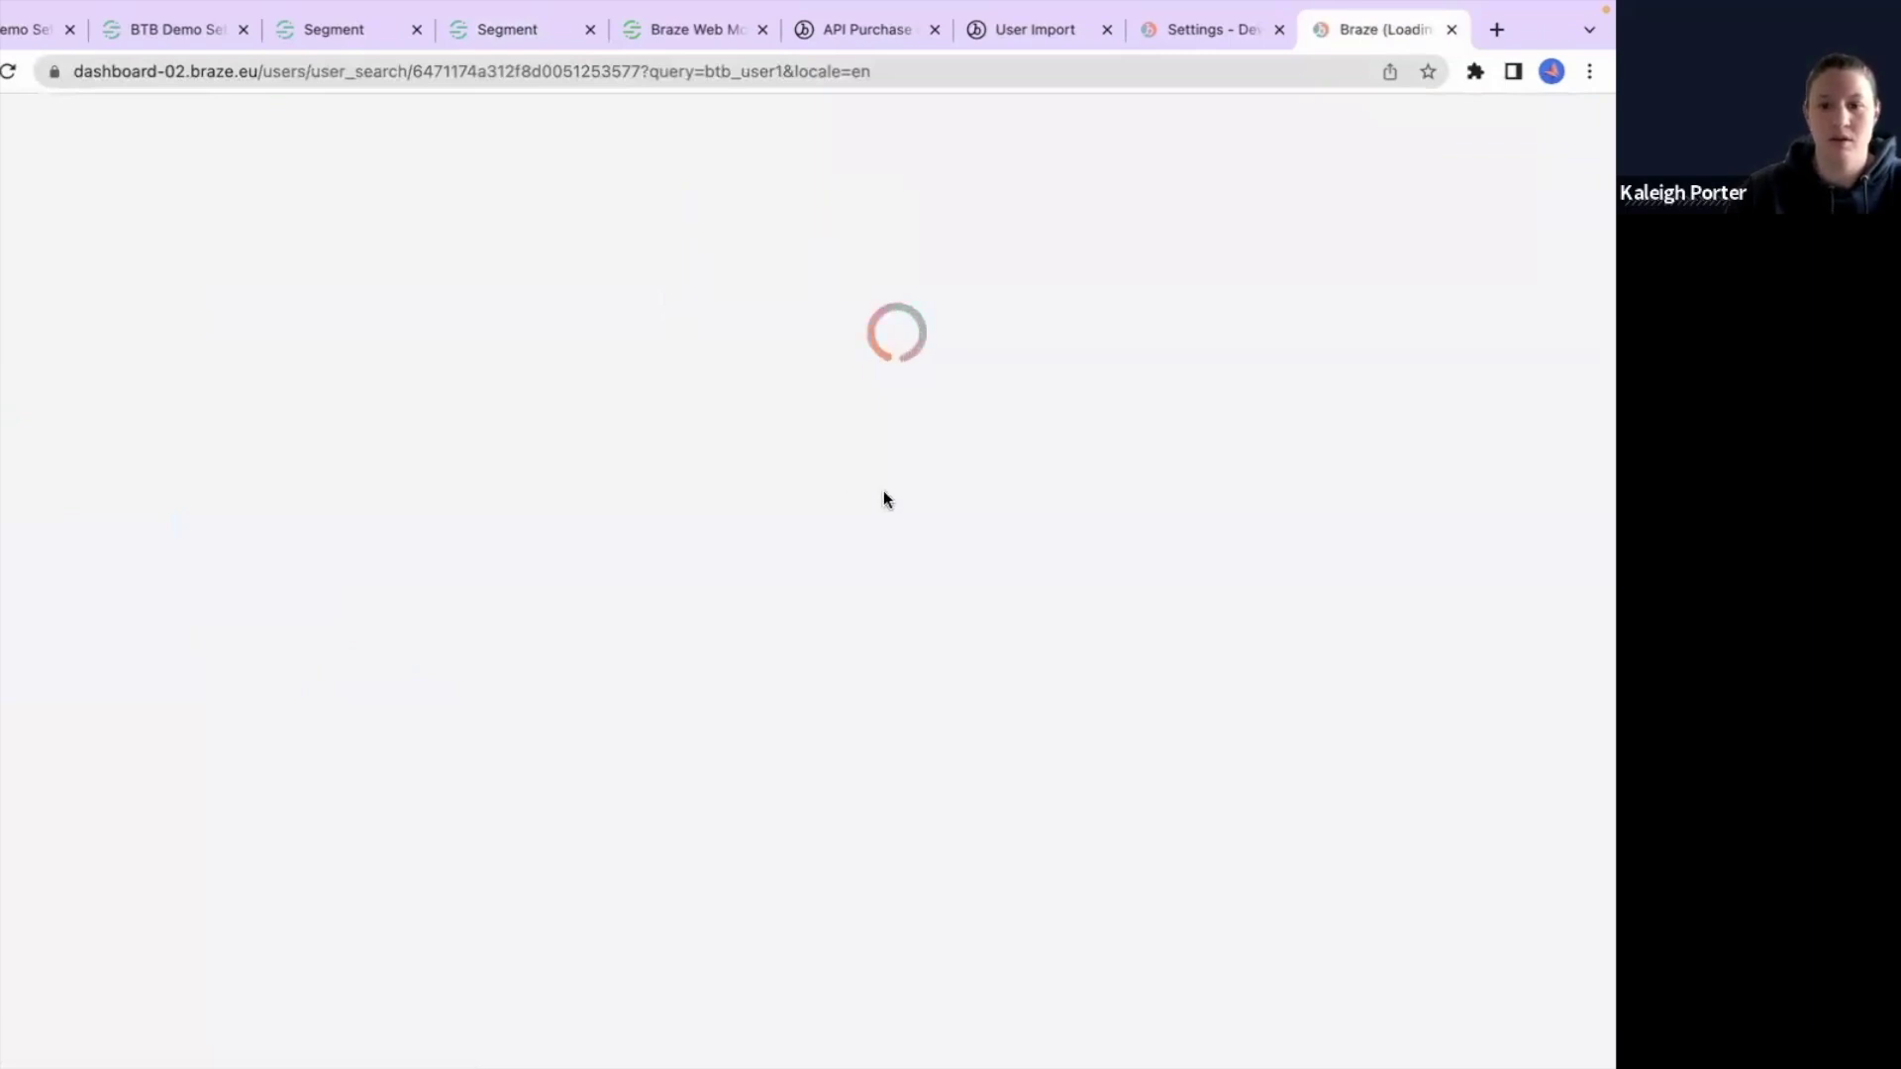
pyautogui.scroll(-5, 1006, 547)
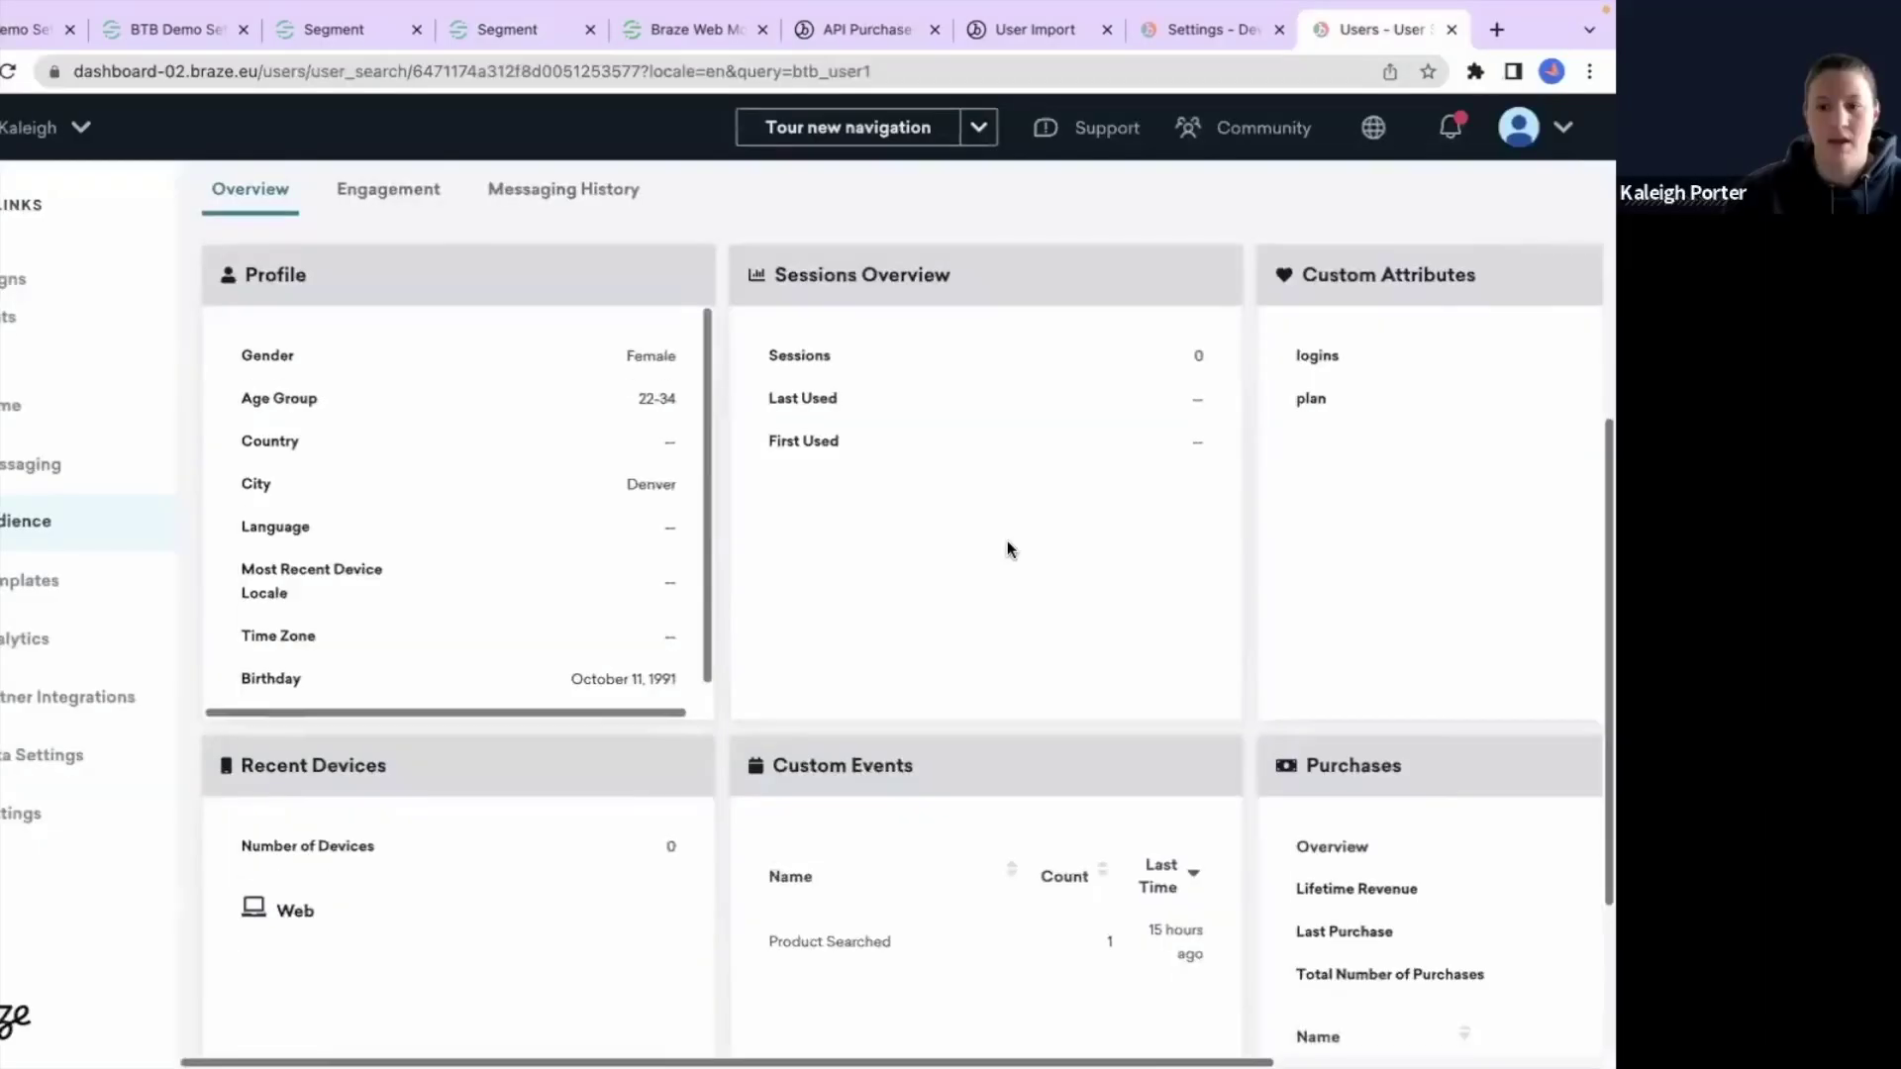
pyautogui.hscroll(5, 1024, 790)
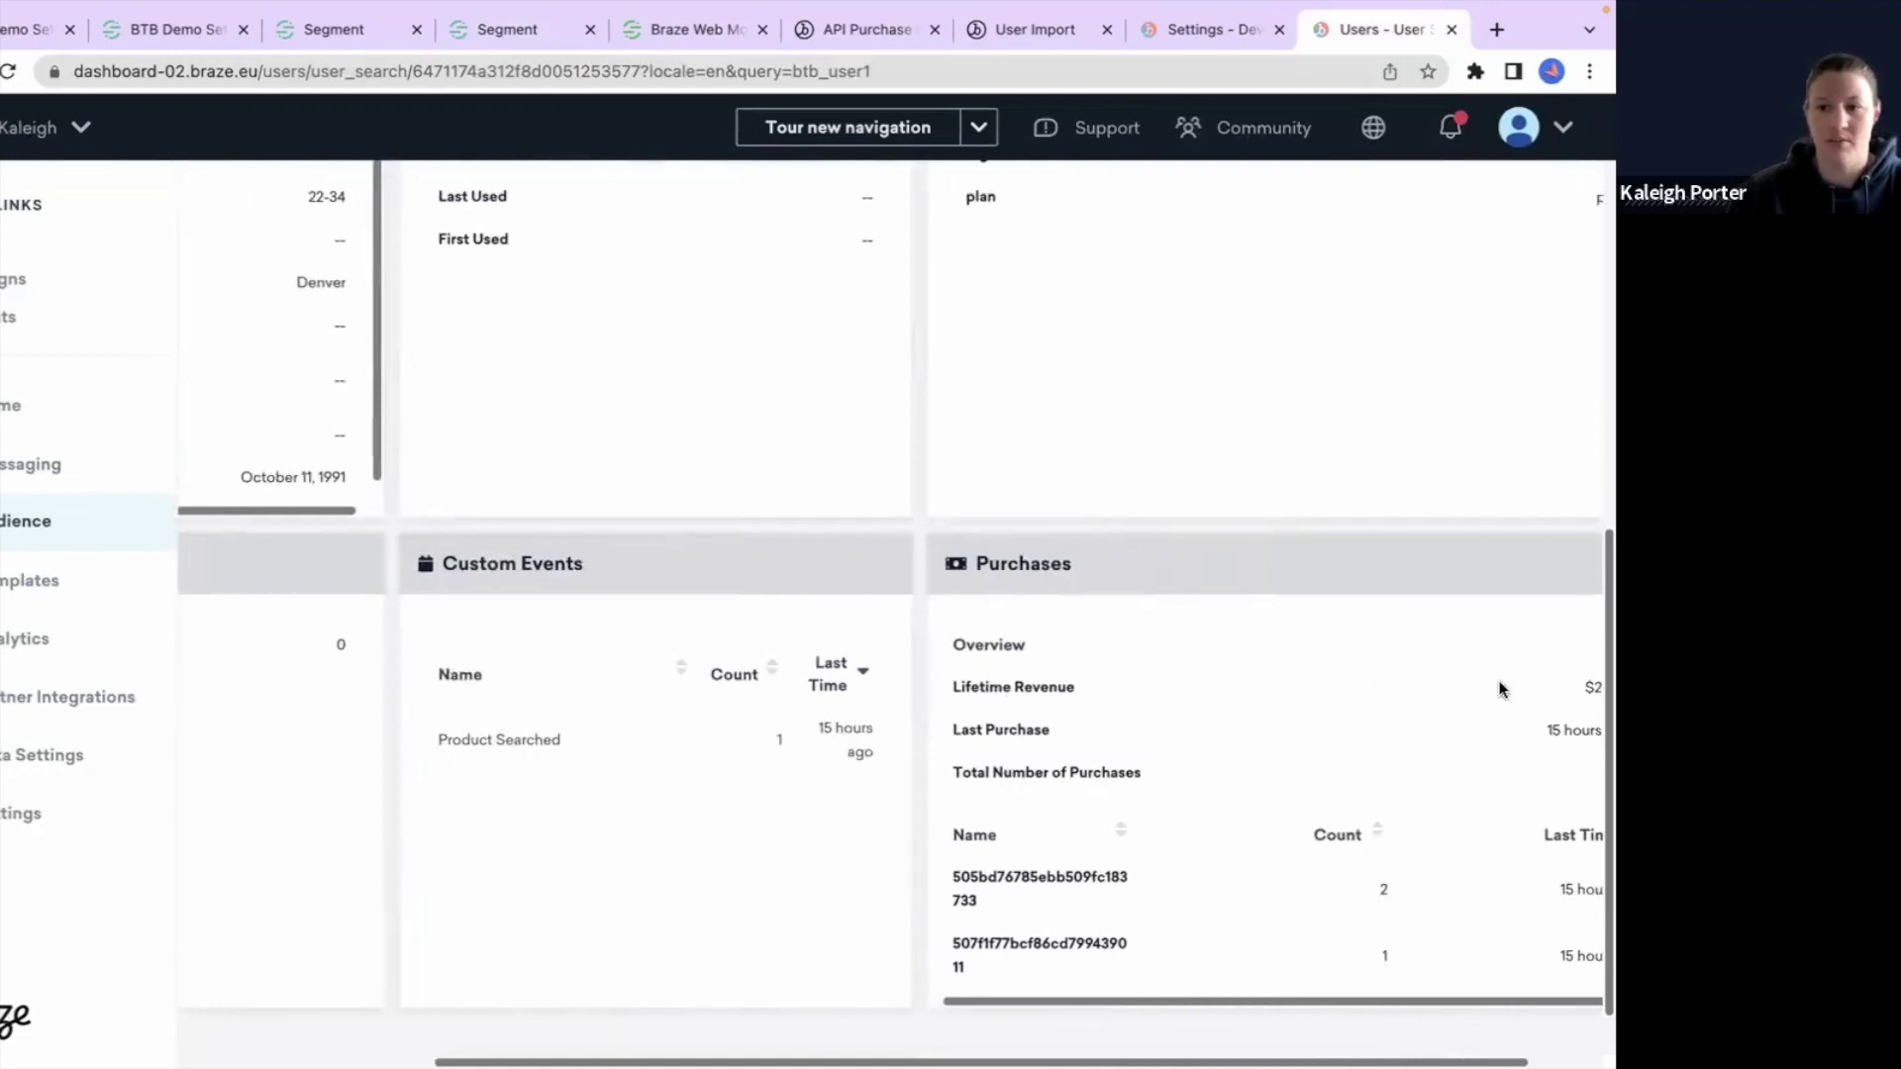
pyautogui.scroll(-1, 1291, 733)
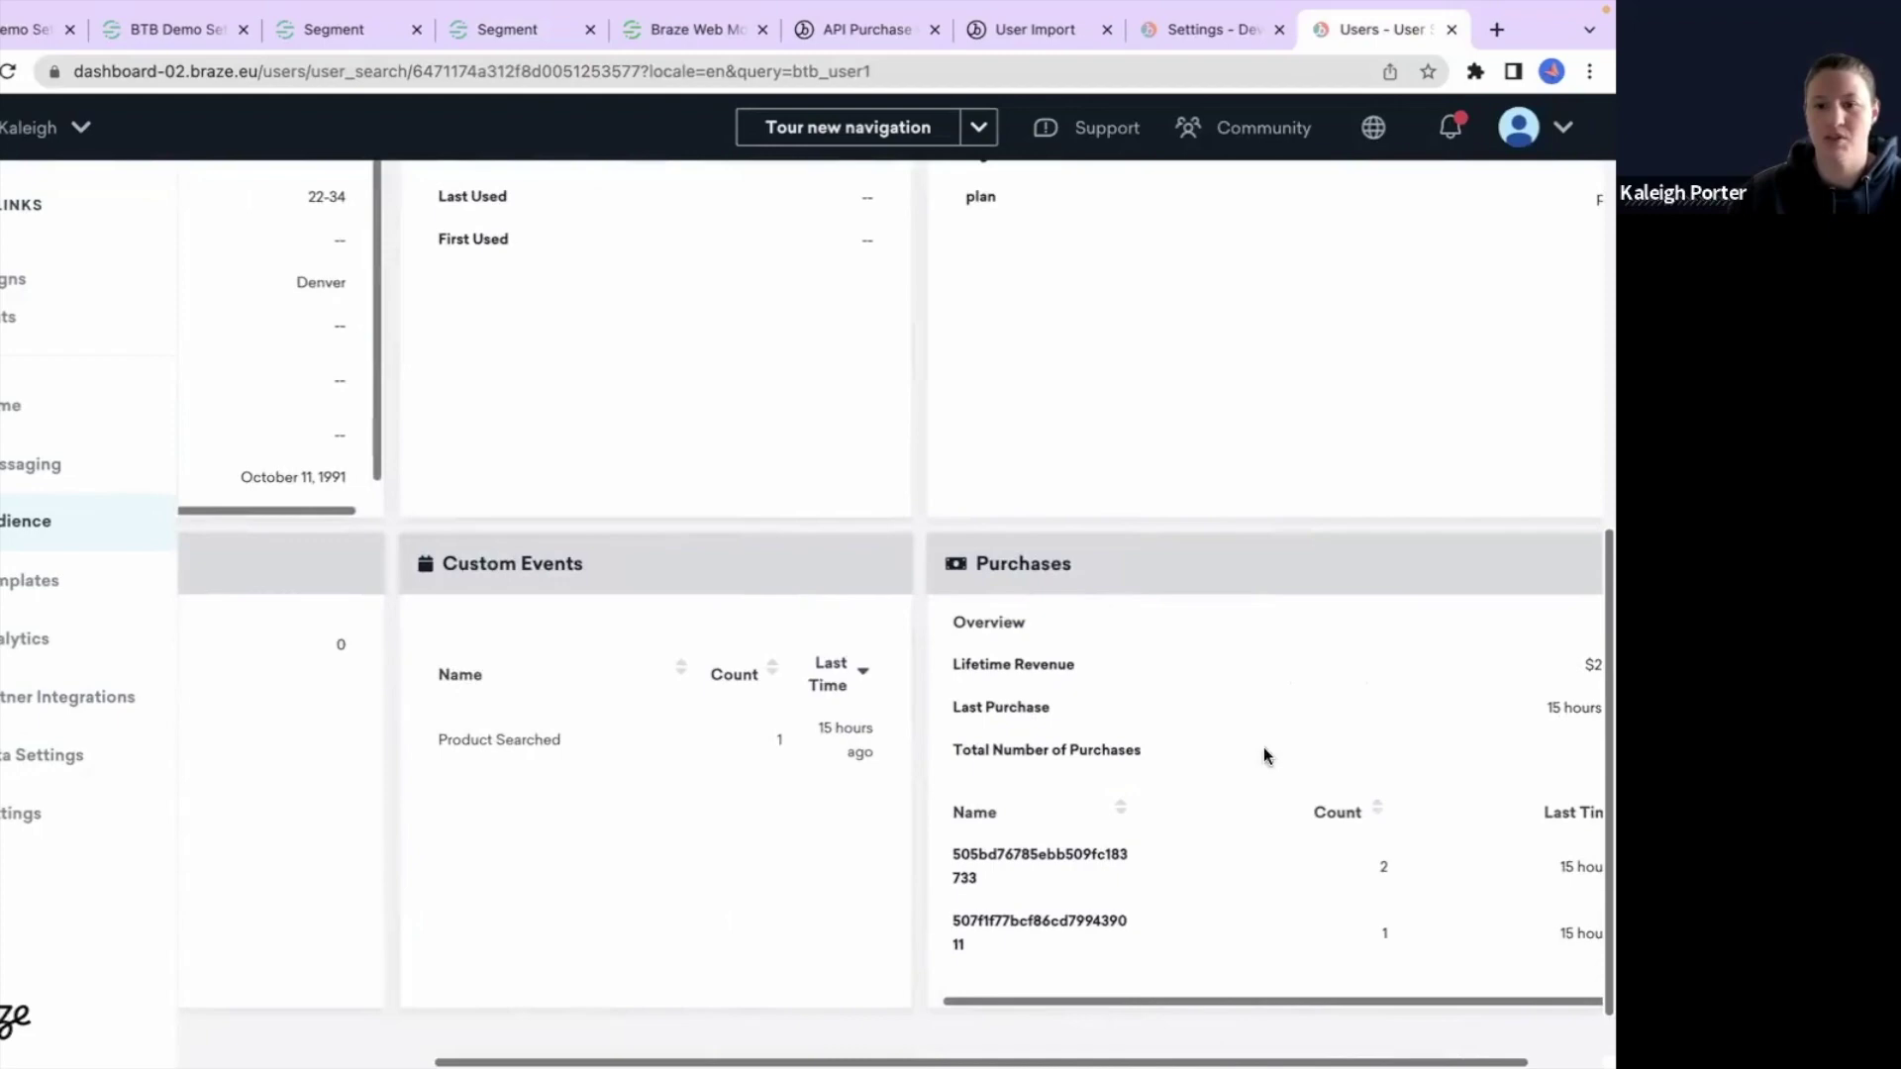
# Step: Compare the Custom Events and Purchases sections of the Braze profile, and return to the profile header
pyautogui.hscroll(-5, 989, 776)
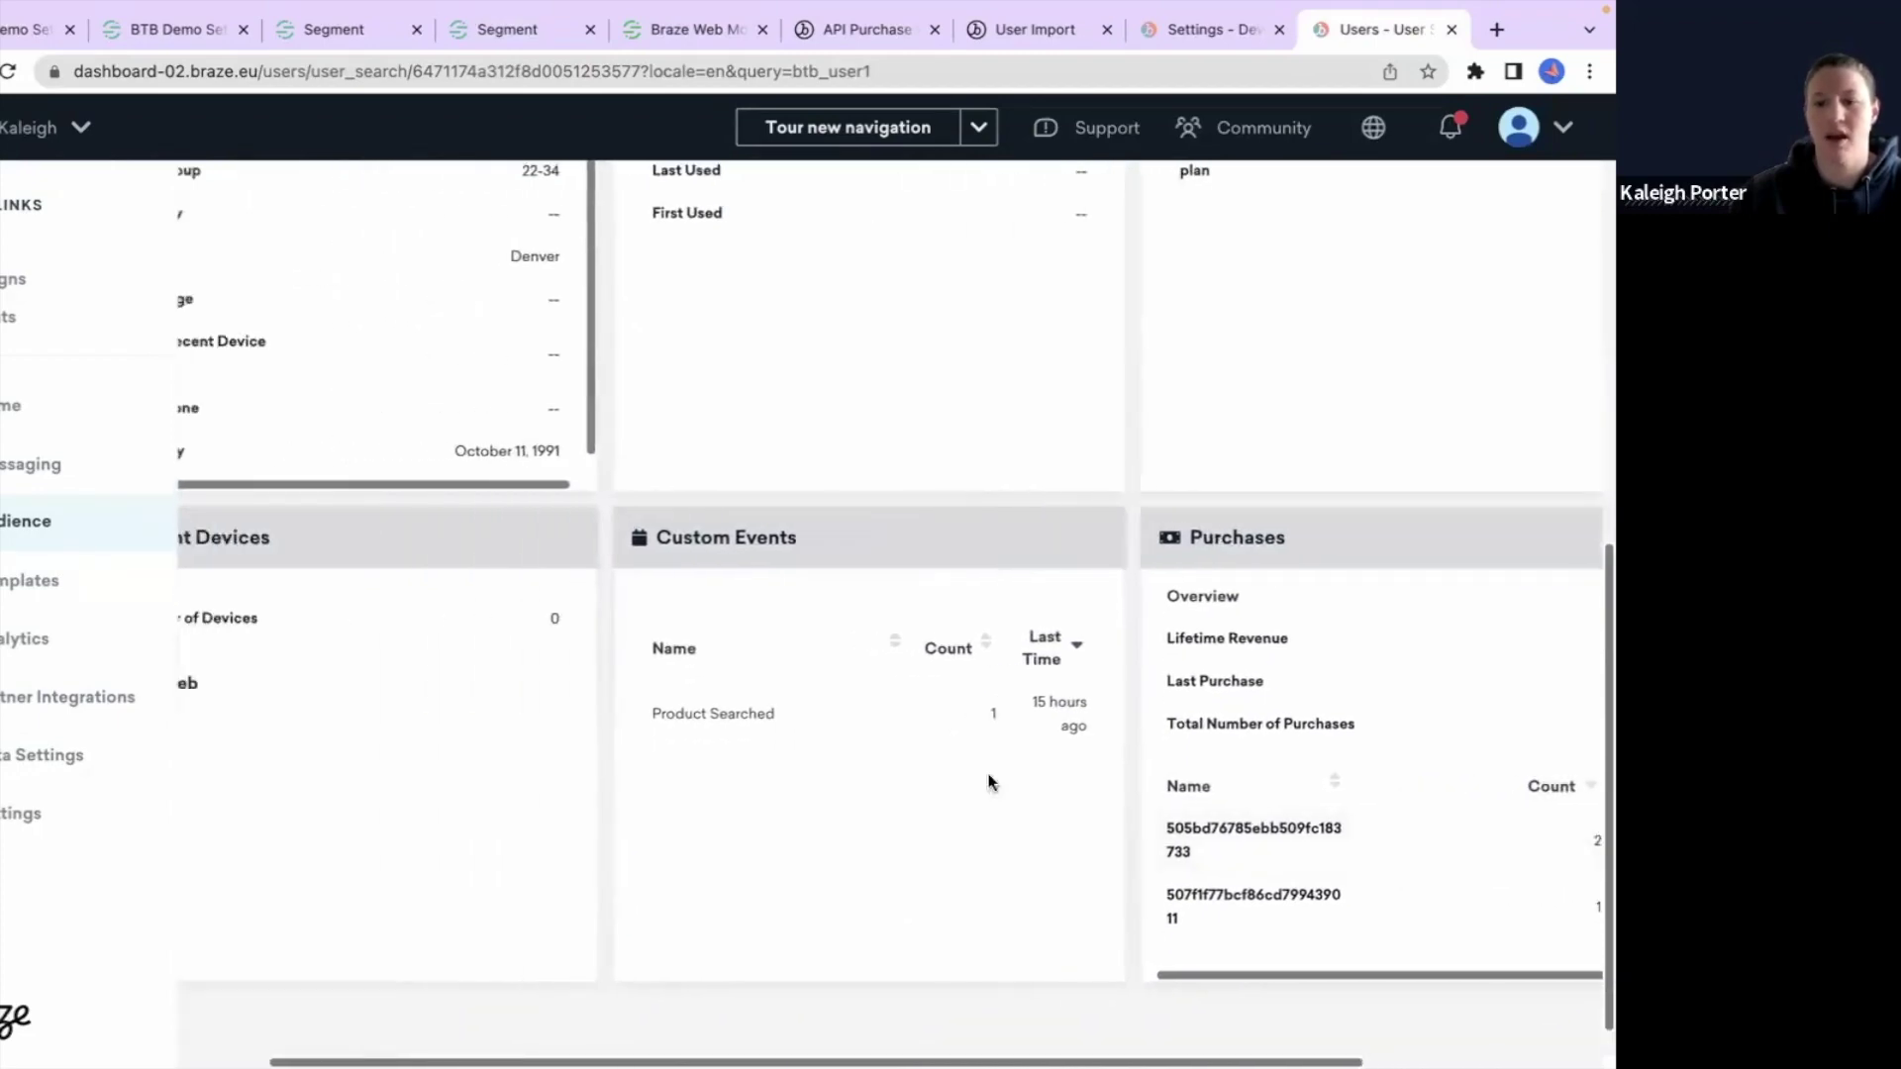
pyautogui.scroll(5, 656, 734)
pyautogui.scroll(-6, 655, 735)
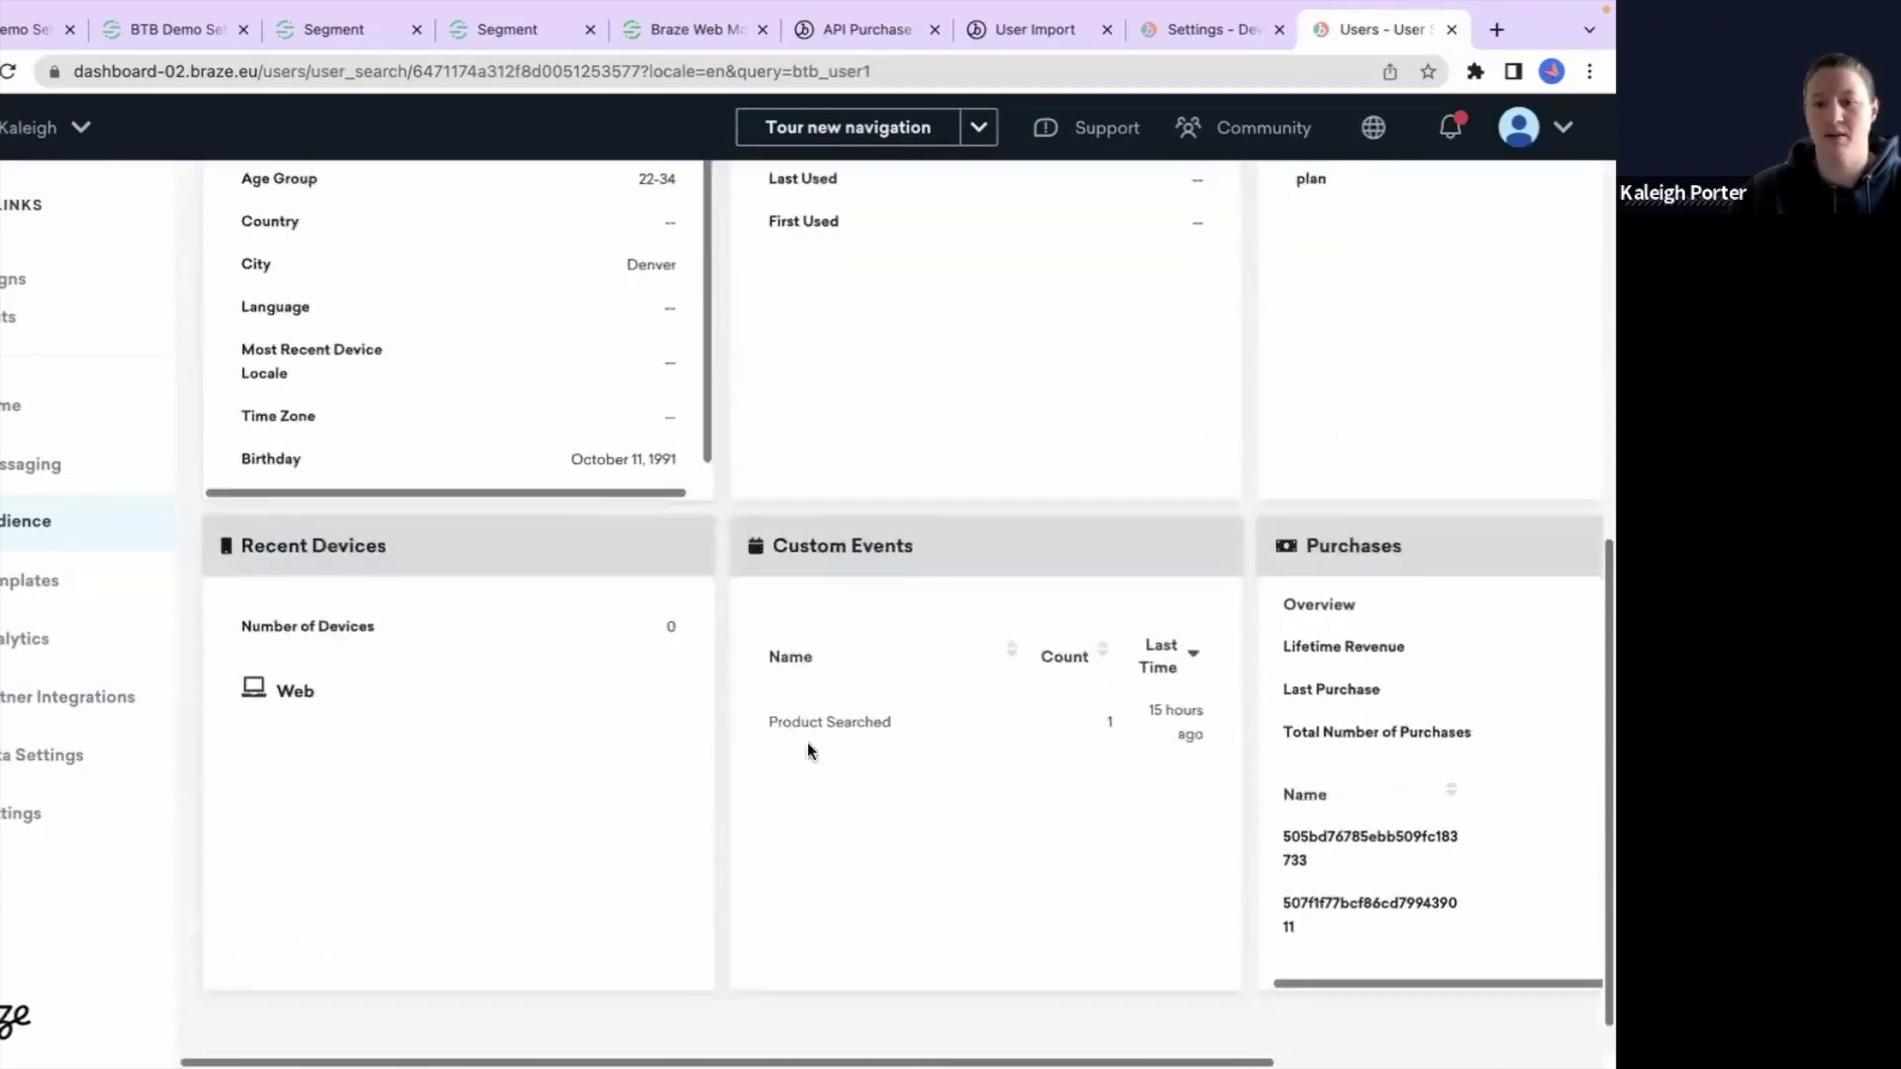
pyautogui.hscroll(2, 1341, 797)
pyautogui.hscroll(2, 1340, 798)
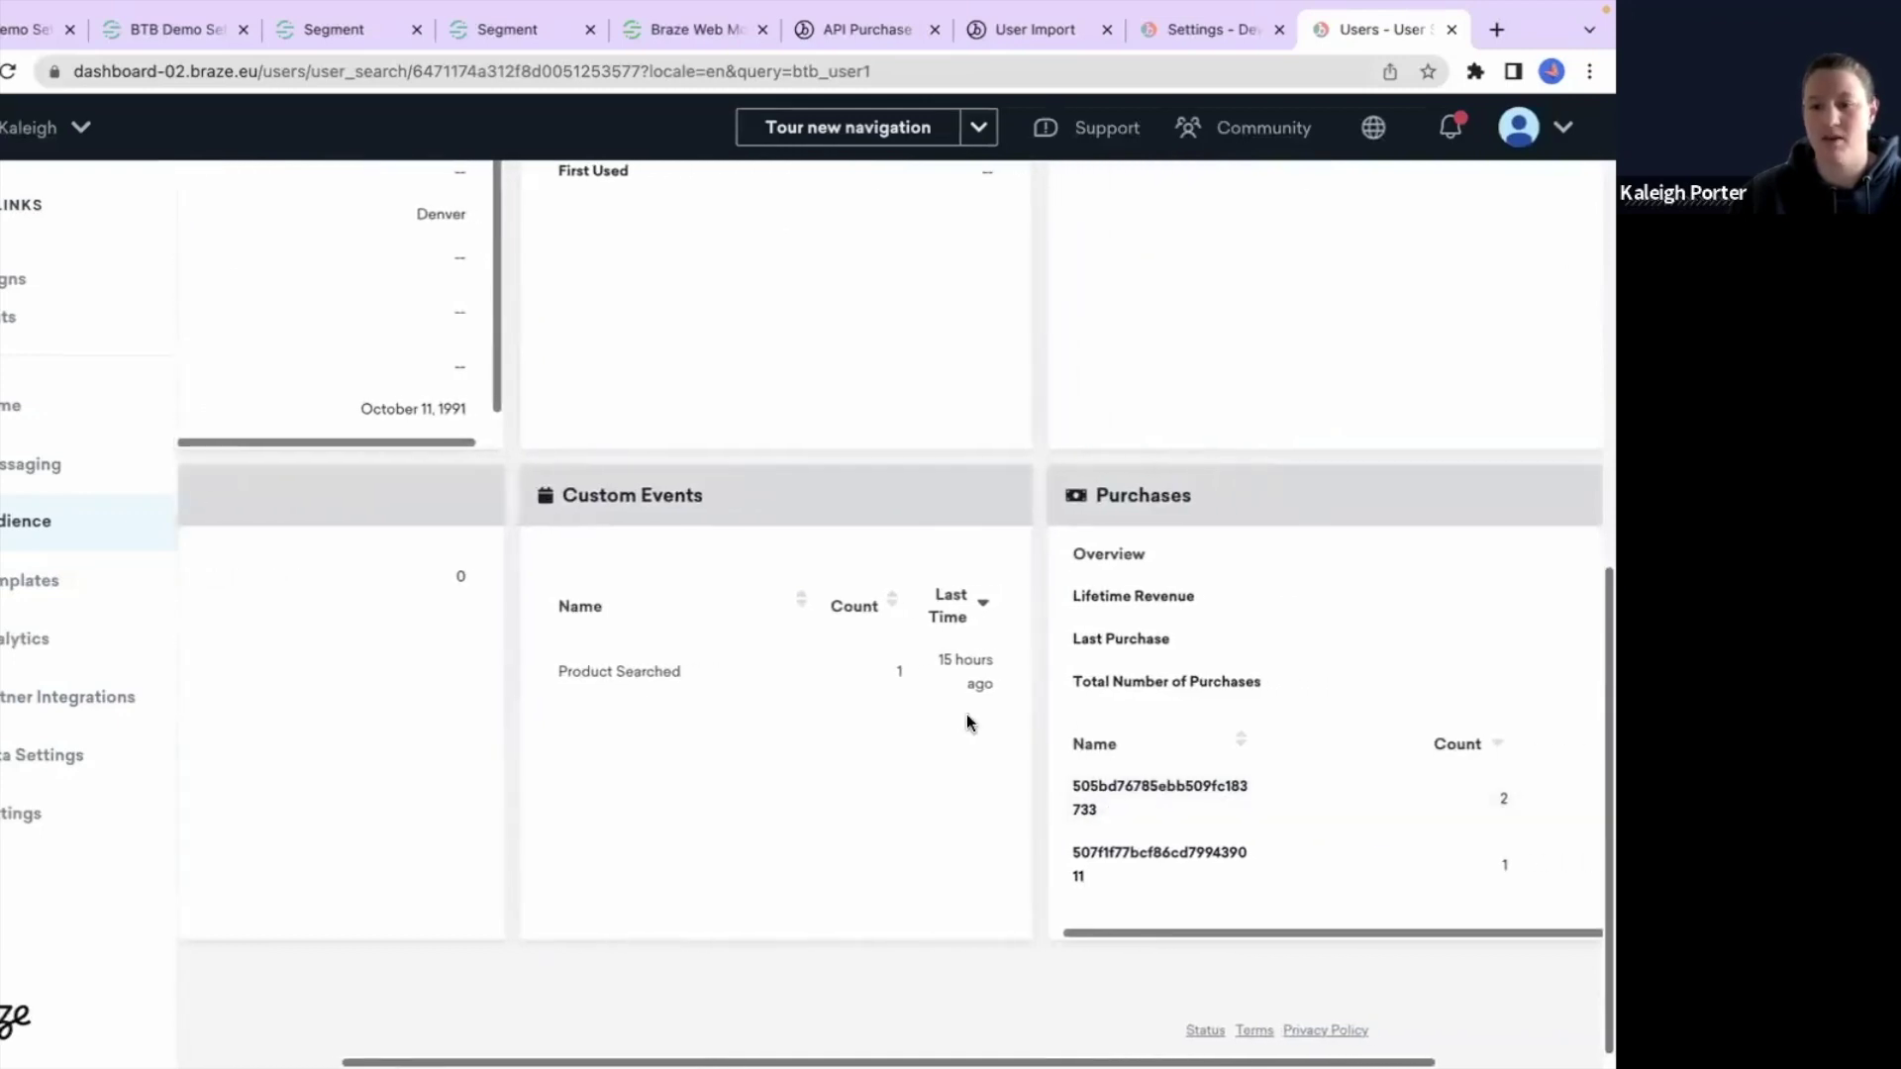
pyautogui.hscroll(5, 980, 735)
pyautogui.hscroll(-5, 527, 719)
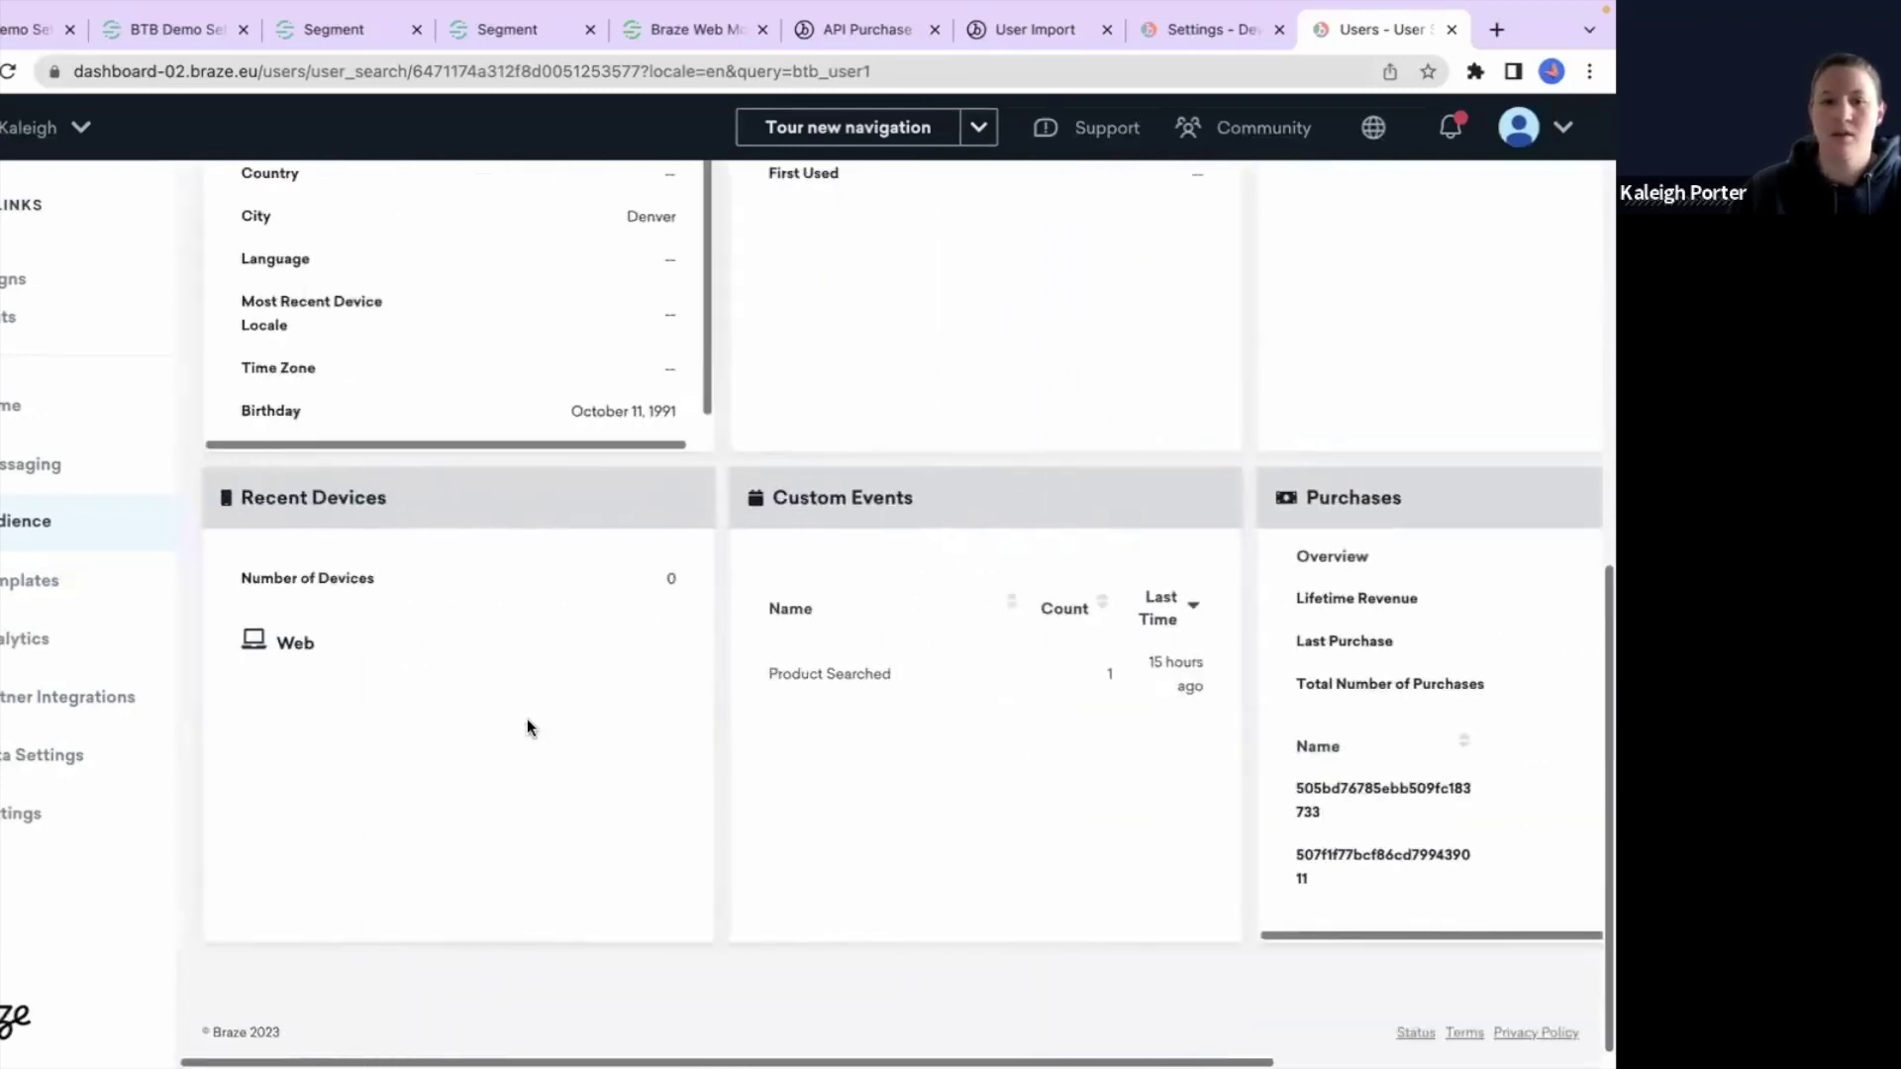
pyautogui.scroll(7, 527, 719)
pyautogui.scroll(2, 776, 572)
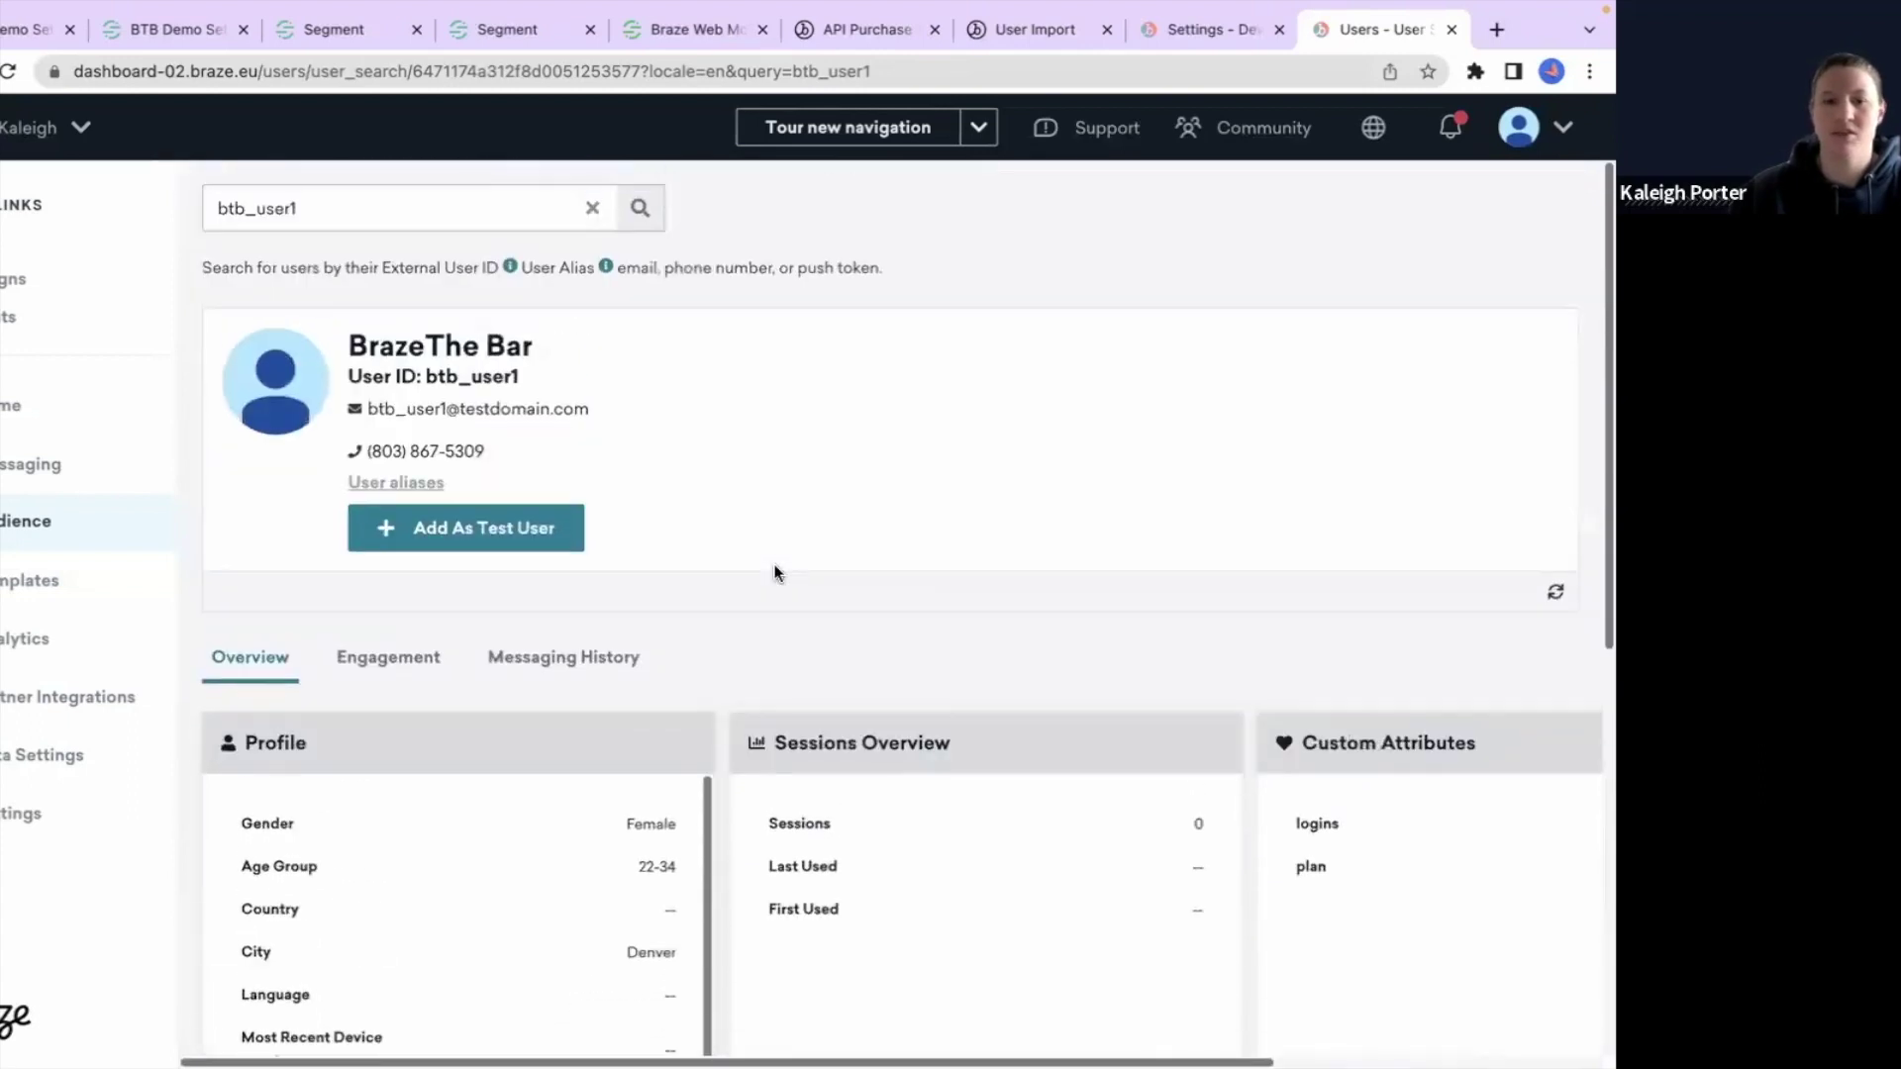